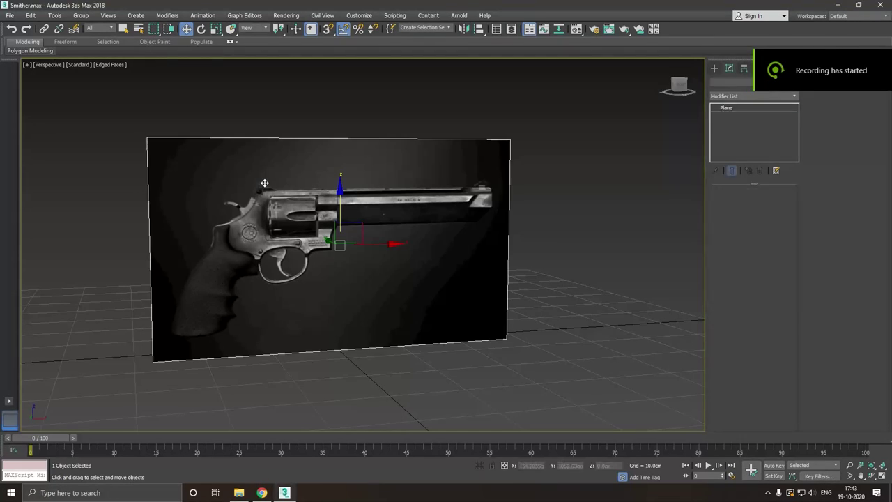
- Freeze the Plane001 reference plane through Object Properties so it can't be selected
{"action": "middle_click_drag", "start_coordinate": [352, 208], "coordinate": [299, 195], "text": "alt"}
{"action": "right_click", "coordinate": [288, 186]}
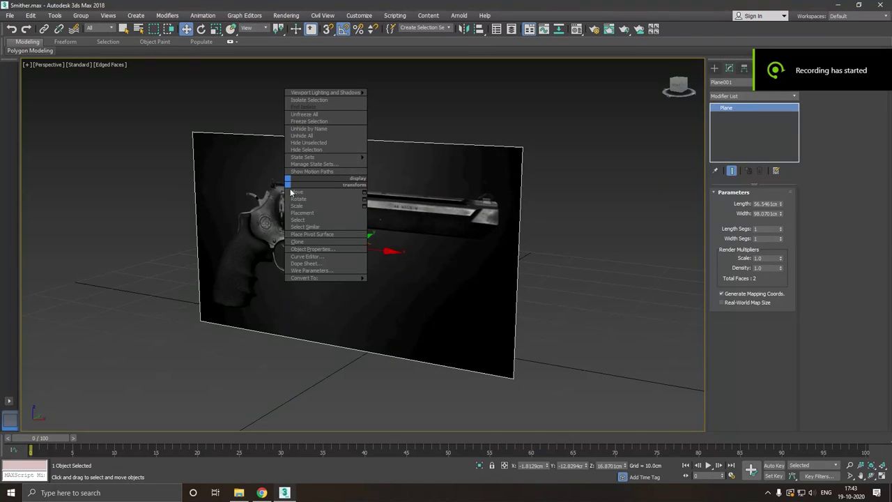
{"action": "left_click", "coordinate": [308, 249]}
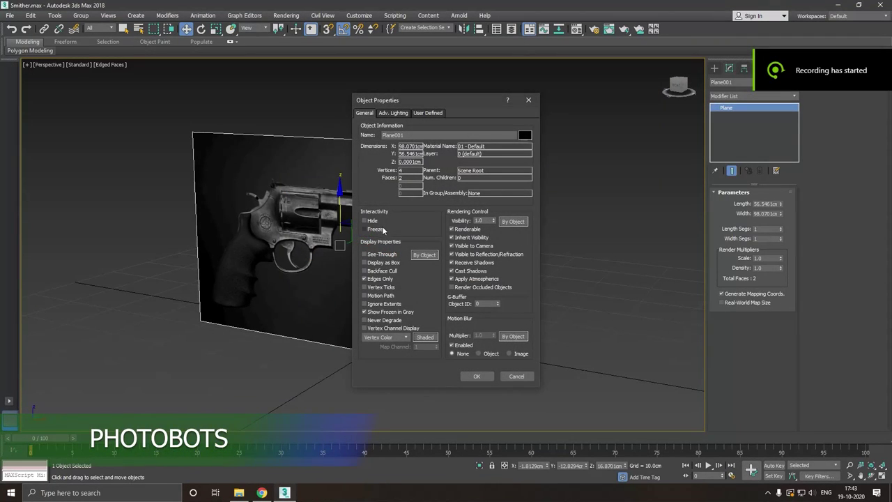
{"action": "left_click", "coordinate": [383, 230]}
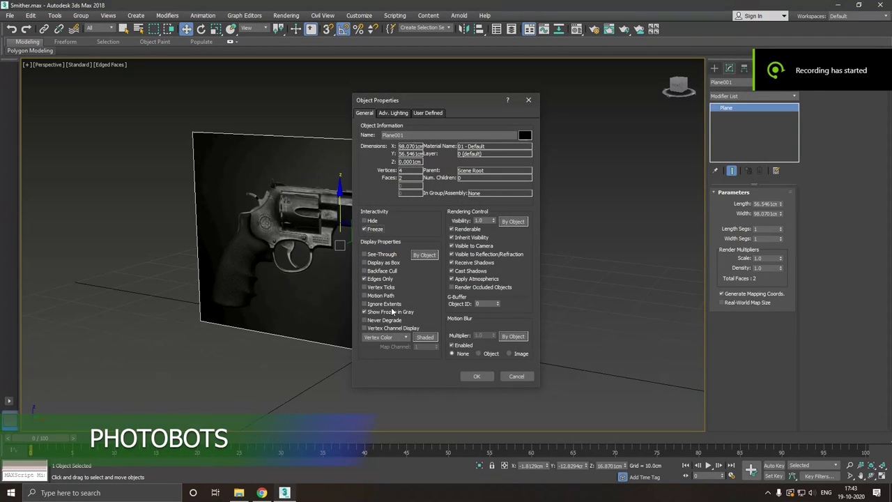
{"action": "left_click", "coordinate": [476, 375]}
- Show the Front view in Default Shading, zoomed and panned onto the cylinder and trigger area
{"action": "key", "text": "f"}
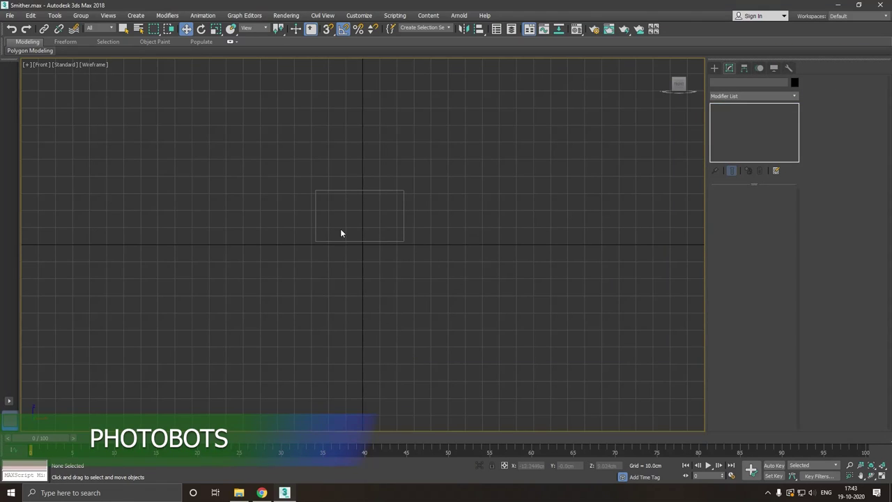
{"action": "scroll", "coordinate": [336, 215], "scroll_direction": "up", "scroll_amount": 3}
{"action": "scroll", "coordinate": [355, 163], "scroll_direction": "up", "scroll_amount": 2}
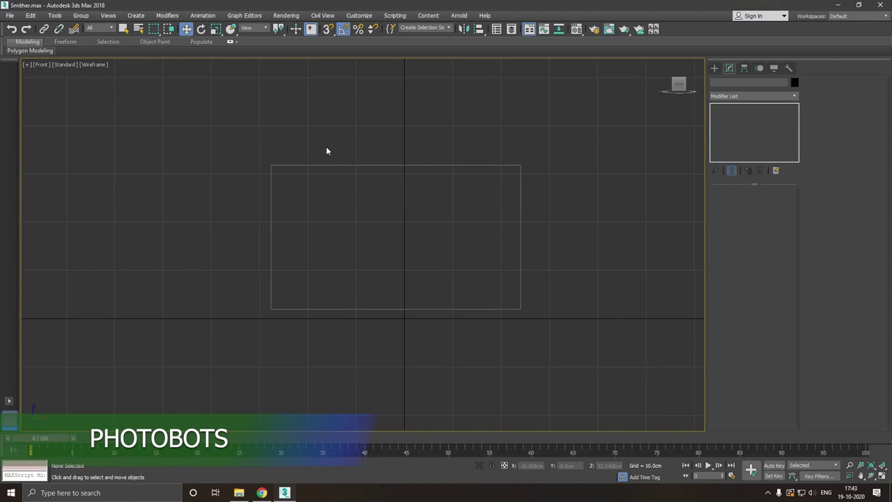
{"action": "left_click", "coordinate": [88, 66]}
{"action": "left_click", "coordinate": [100, 73]}
{"action": "scroll", "coordinate": [395, 215], "scroll_direction": "up", "scroll_amount": 3}
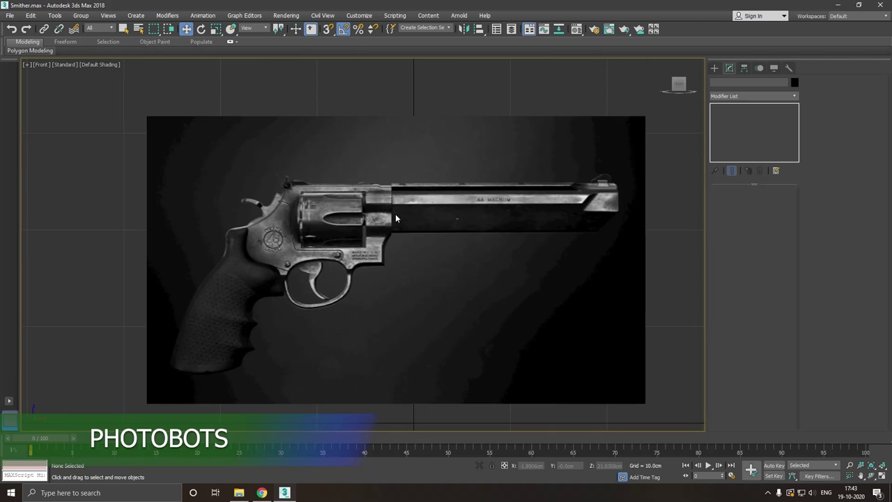
{"action": "scroll", "coordinate": [219, 217], "scroll_direction": "up", "scroll_amount": 3}
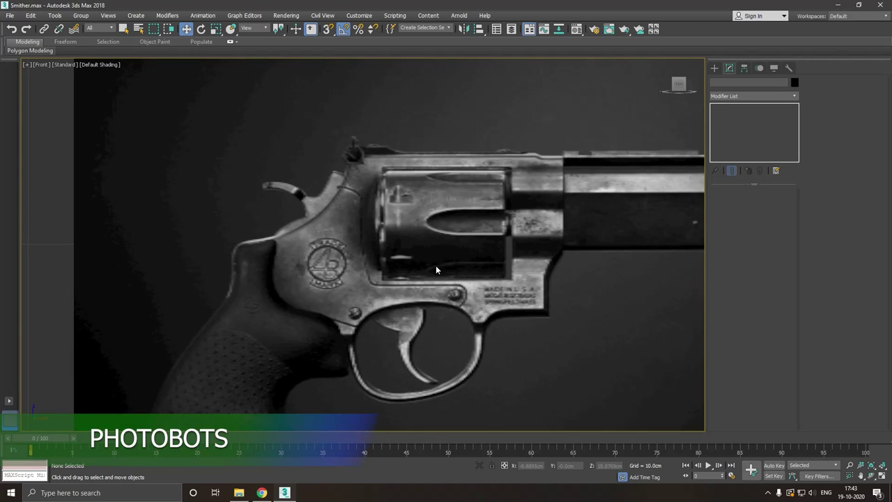
{"action": "middle_click_drag", "start_coordinate": [436, 269], "coordinate": [376, 276]}
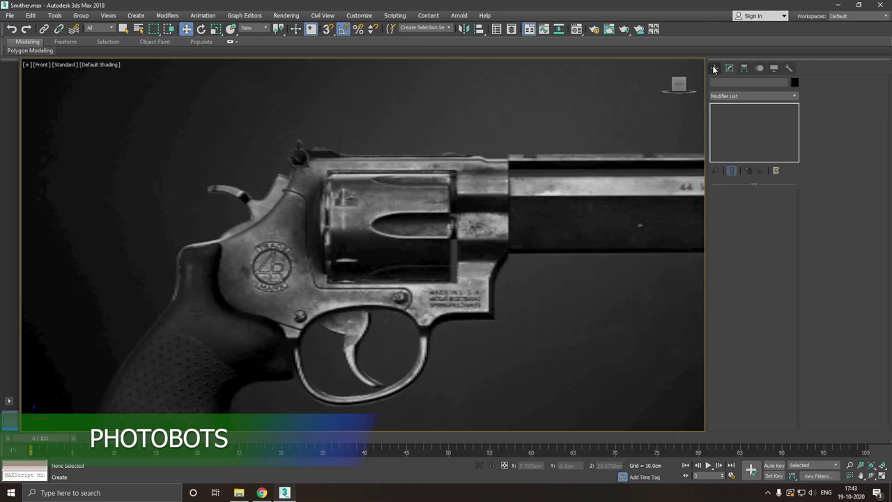
{"action": "left_click", "coordinate": [713, 67]}
- Draw a Plane002 over the revolver cylinder, check its placement, then zoom into the Front view
{"action": "left_click", "coordinate": [768, 164]}
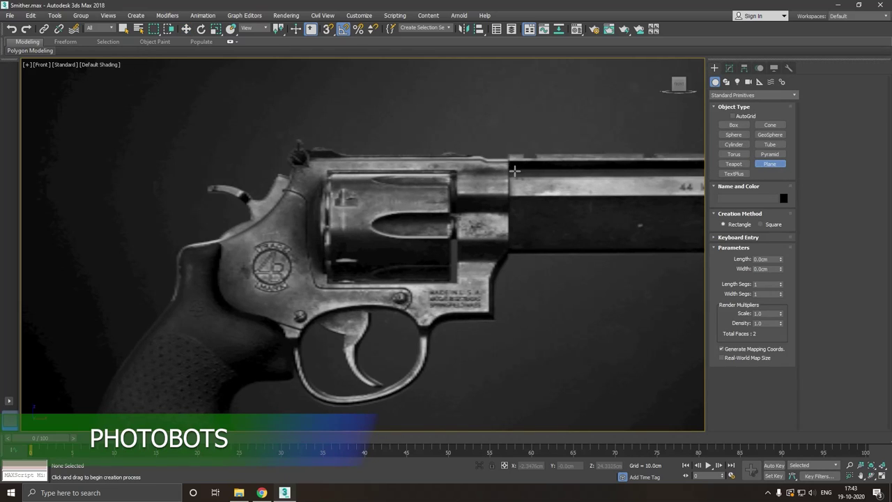
{"action": "mouse_move", "coordinate": [514, 169]}
{"action": "left_mouse_down"}
{"action": "mouse_move", "coordinate": [468, 288]}
{"action": "mouse_move", "coordinate": [326, 280]}
{"action": "left_mouse_up"}
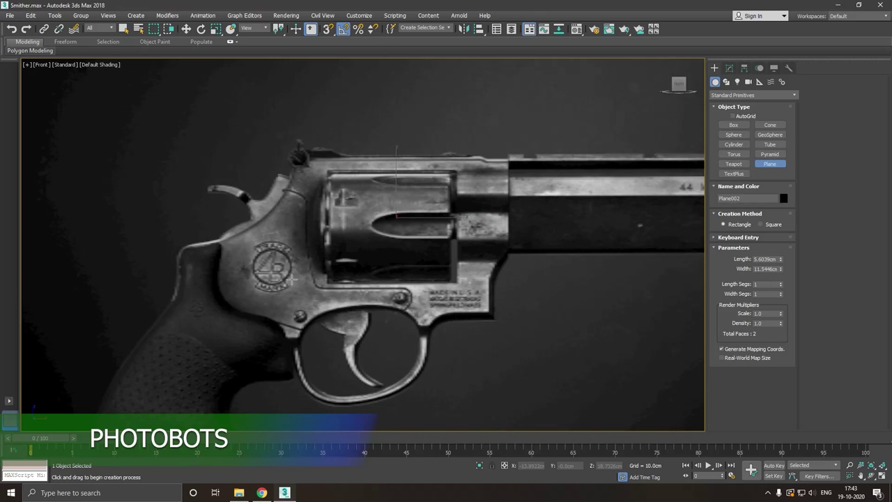
{"action": "key", "text": "w"}
{"action": "middle_click_drag", "start_coordinate": [371, 253], "coordinate": [360, 248], "text": "alt"}
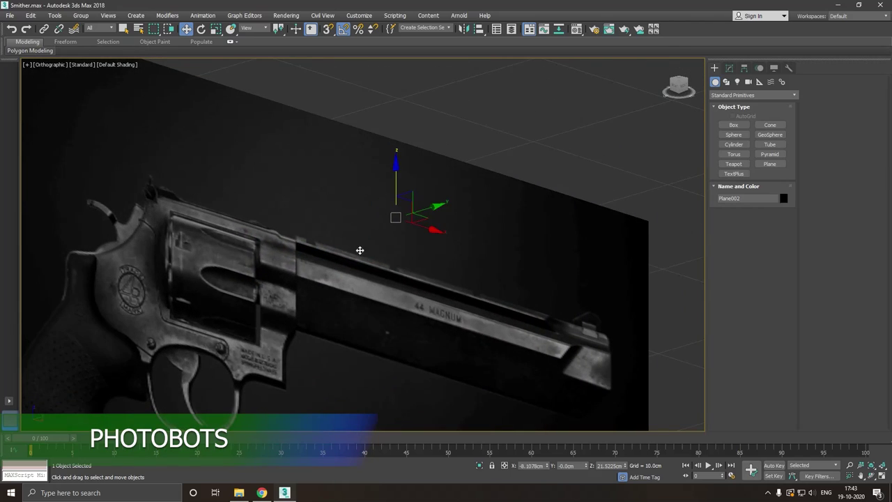
{"action": "middle_click_drag", "start_coordinate": [403, 197], "coordinate": [413, 181], "text": "alt"}
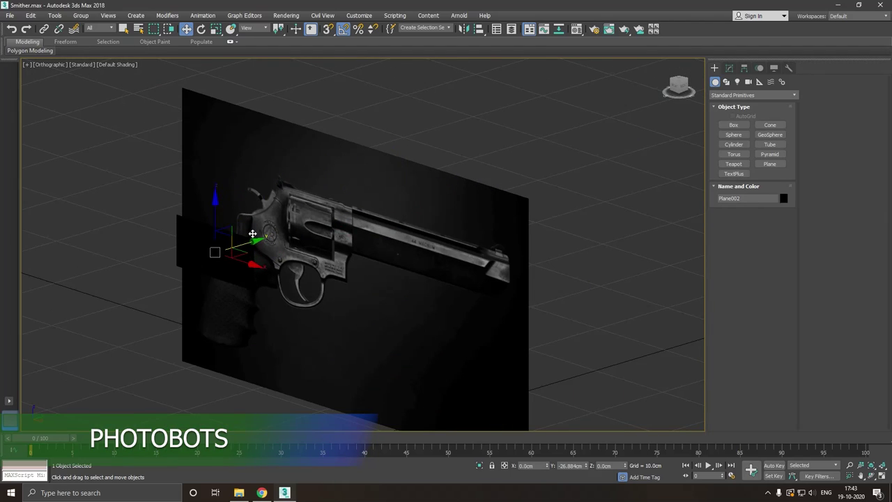
{"action": "key", "text": "f"}
{"action": "scroll", "coordinate": [334, 206], "scroll_direction": "up", "scroll_amount": 3}
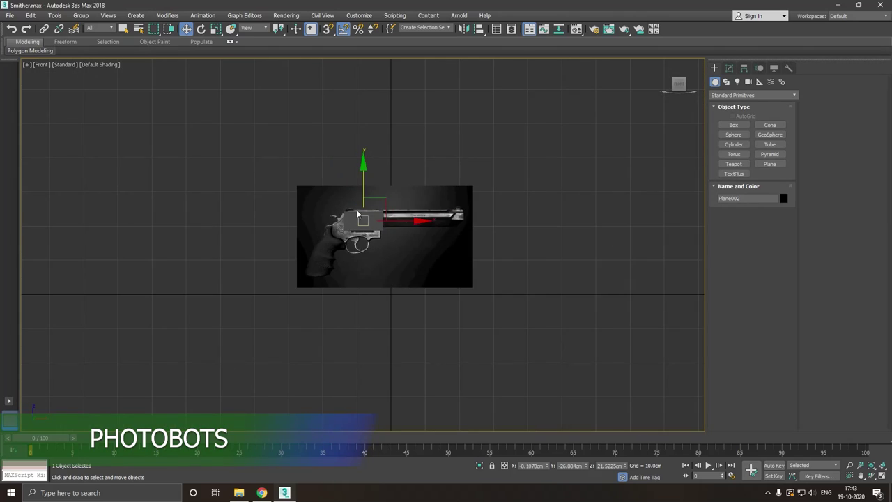
{"action": "scroll", "coordinate": [344, 208], "scroll_direction": "up", "scroll_amount": 3}
{"action": "scroll", "coordinate": [355, 218], "scroll_direction": "up", "scroll_amount": 2}
- Assign a fresh 02 - Default material to Plane002
{"action": "key", "text": "m"}
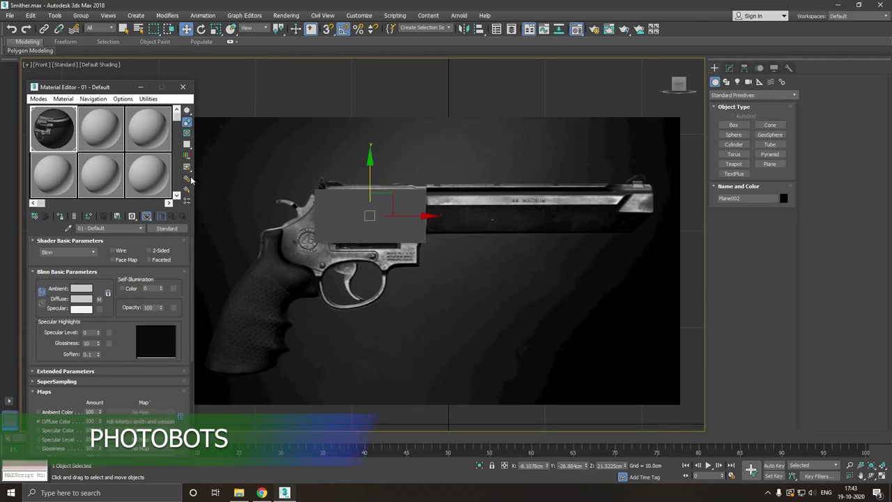
{"action": "left_click", "coordinate": [104, 139]}
{"action": "left_click", "coordinate": [61, 216]}
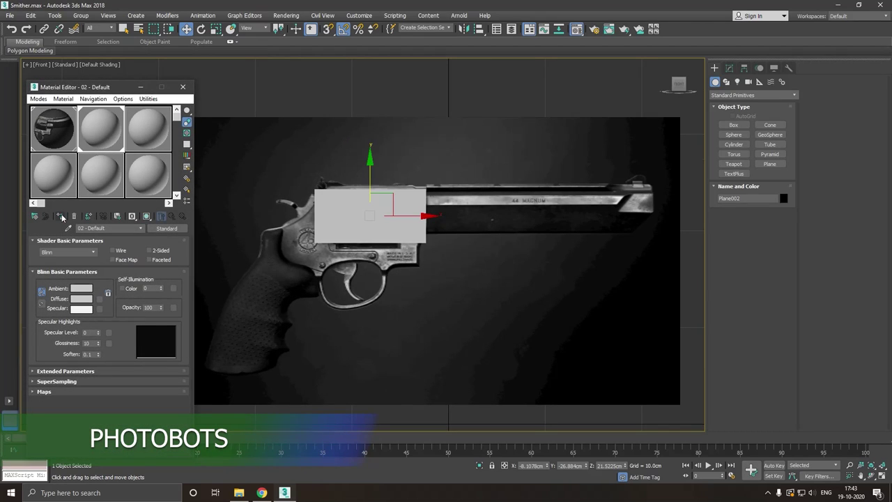
{"action": "left_click", "coordinate": [183, 87]}
- Turn on Edged Faces and make Plane002 see-through with Alt+X
{"action": "scroll", "coordinate": [318, 198], "scroll_direction": "up", "scroll_amount": 3}
{"action": "left_click", "coordinate": [90, 65]}
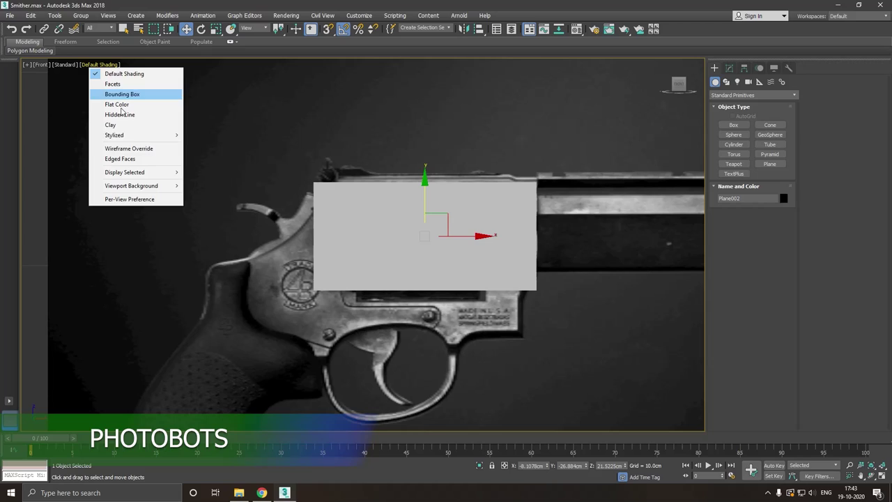
{"action": "left_click", "coordinate": [125, 159]}
{"action": "scroll", "coordinate": [385, 227], "scroll_direction": "up", "scroll_amount": 2}
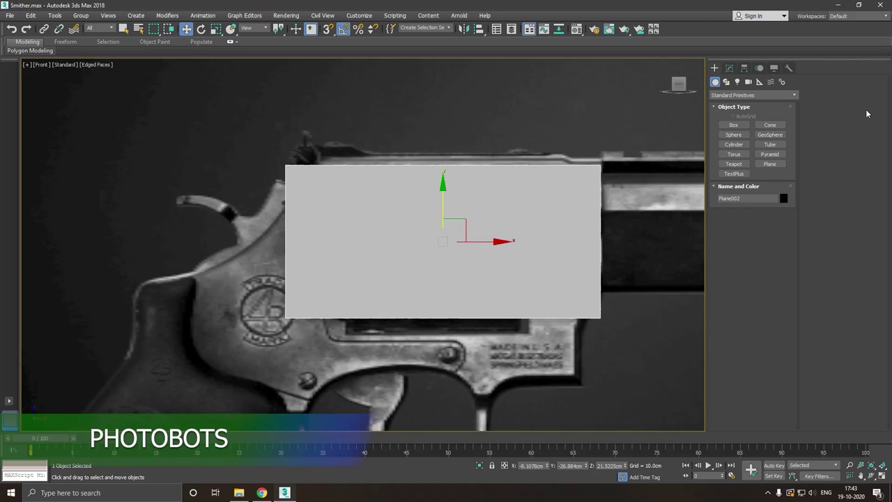
{"action": "left_click", "coordinate": [729, 68]}
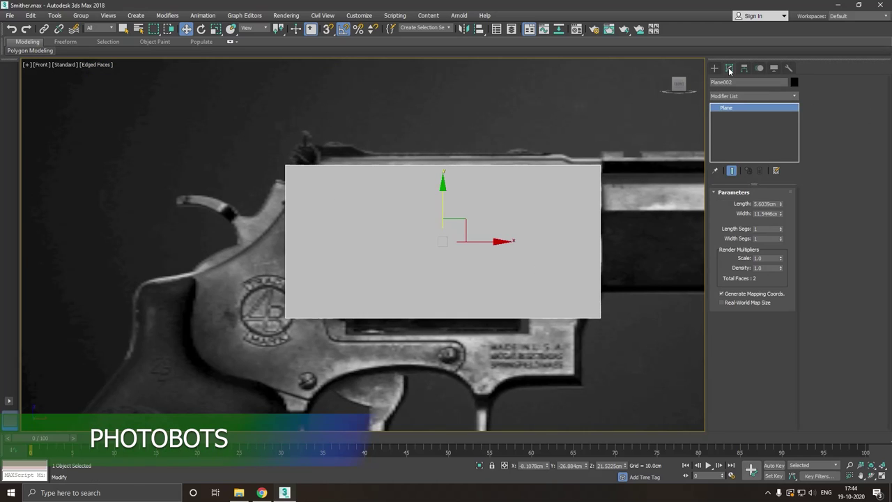
{"action": "key", "text": "alt+x"}
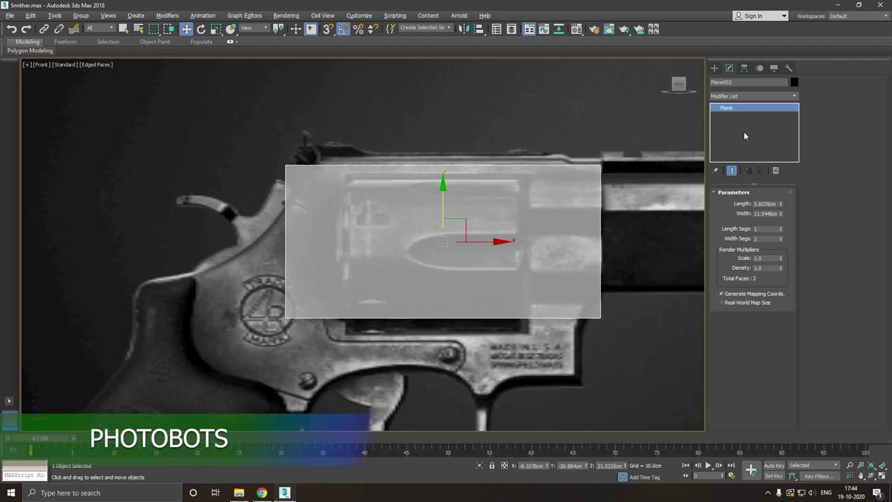
- Convert Plane002 to Editable Poly and move its left and right edge vertices to the frame
{"action": "right_click", "coordinate": [743, 136]}
{"action": "left_click", "coordinate": [762, 200]}
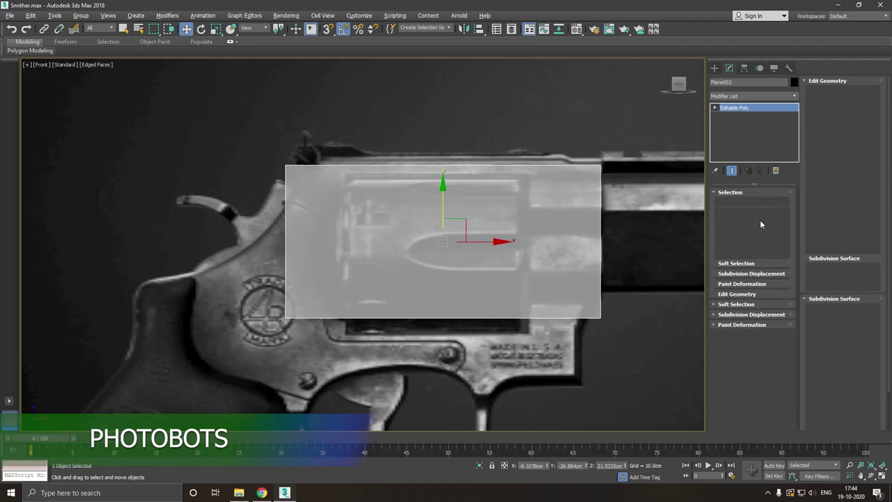
{"action": "left_click", "coordinate": [727, 203]}
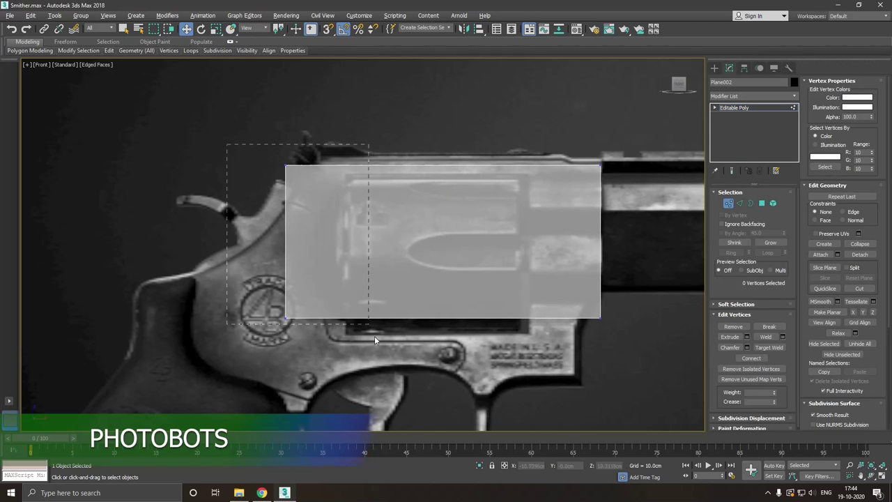
{"action": "left_click_drag", "start_coordinate": [375, 336], "coordinate": [373, 333]}
{"action": "left_click_drag", "start_coordinate": [332, 245], "coordinate": [352, 235]}
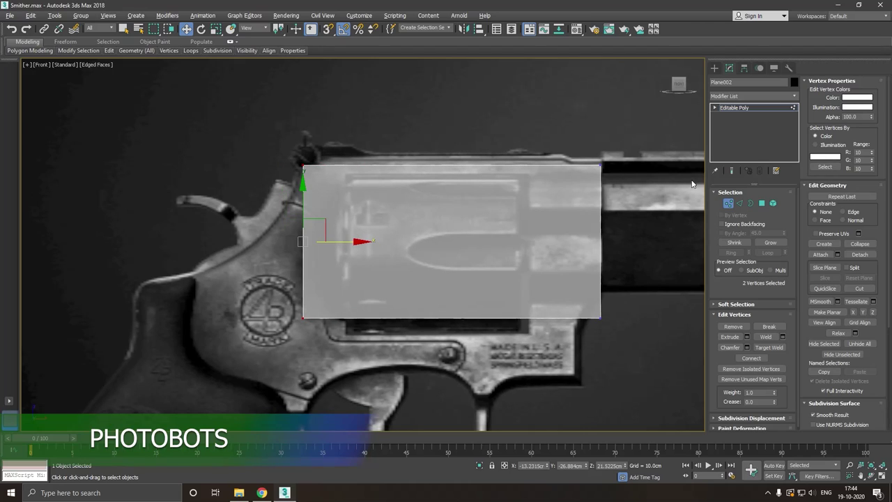
{"action": "left_click_drag", "start_coordinate": [579, 187], "coordinate": [656, 337]}
{"action": "left_click_drag", "start_coordinate": [648, 248], "coordinate": [646, 248]}
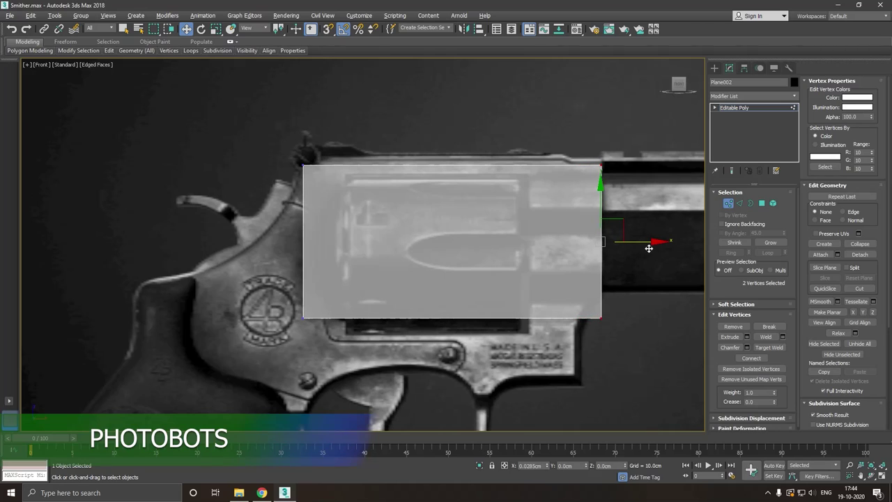
- Raise the bottom edge to the cylinder window, shift the left edge, and lower the top edge
{"action": "left_click_drag", "start_coordinate": [635, 276], "coordinate": [189, 368]}
{"action": "mouse_move", "coordinate": [468, 297]}
{"action": "left_mouse_down"}
{"action": "mouse_move", "coordinate": [459, 233]}
{"action": "mouse_move", "coordinate": [461, 250]}
{"action": "left_mouse_up"}
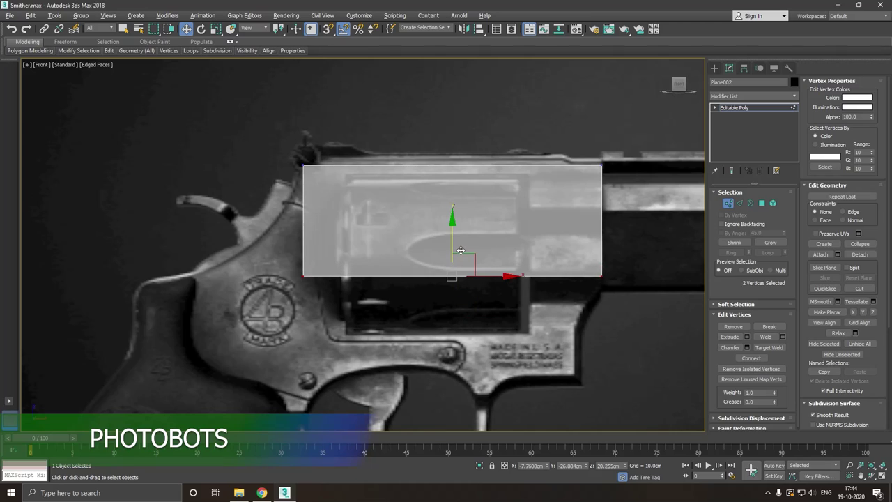
{"action": "left_click", "coordinate": [242, 247]}
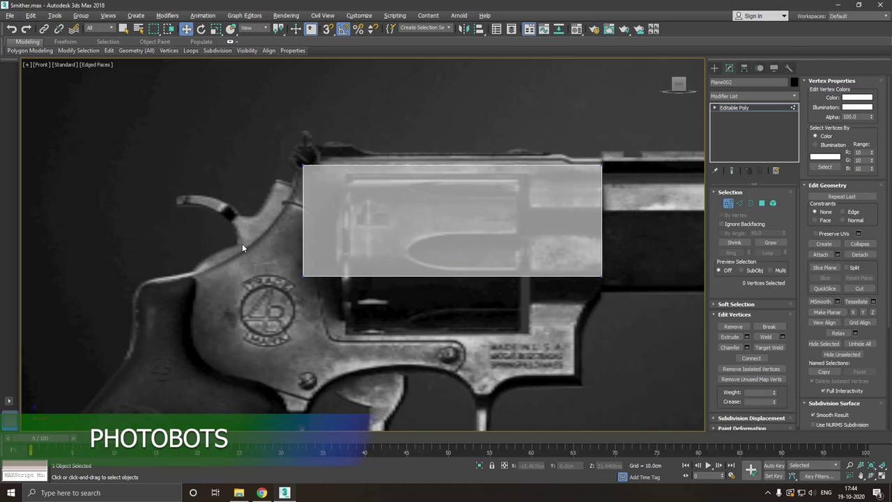
{"action": "left_click_drag", "start_coordinate": [281, 155], "coordinate": [371, 320]}
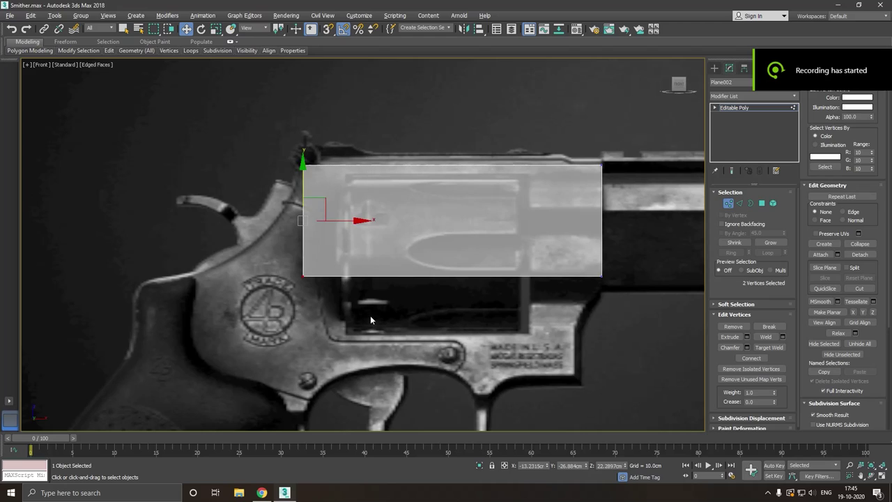
{"action": "left_click_drag", "start_coordinate": [338, 228], "coordinate": [386, 215]}
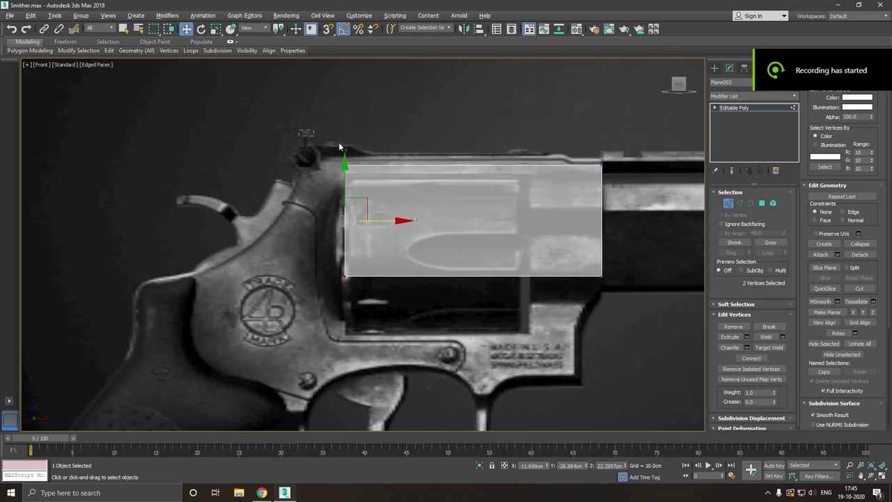
{"action": "left_click_drag", "start_coordinate": [340, 147], "coordinate": [613, 178]}
{"action": "mouse_move", "coordinate": [476, 126]}
{"action": "left_mouse_down"}
{"action": "mouse_move", "coordinate": [478, 154]}
{"action": "mouse_move", "coordinate": [482, 123]}
{"action": "left_mouse_up"}
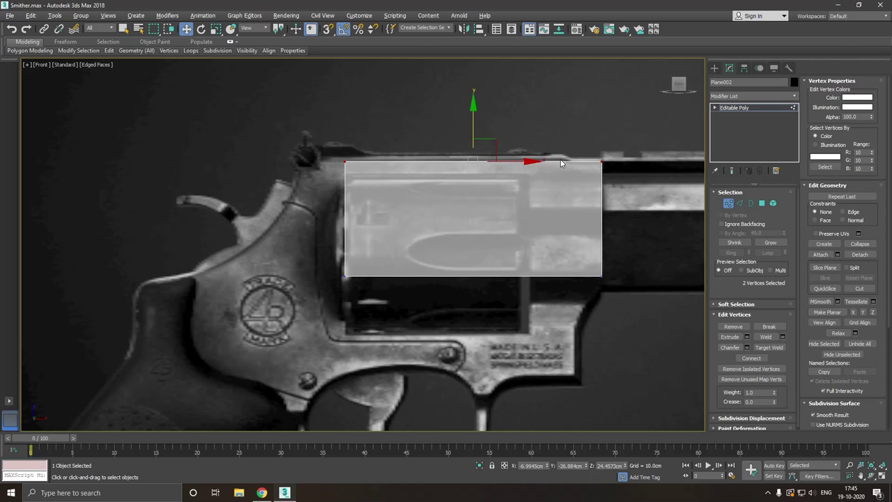
{"action": "scroll", "coordinate": [561, 162], "scroll_direction": "up", "scroll_amount": 2}
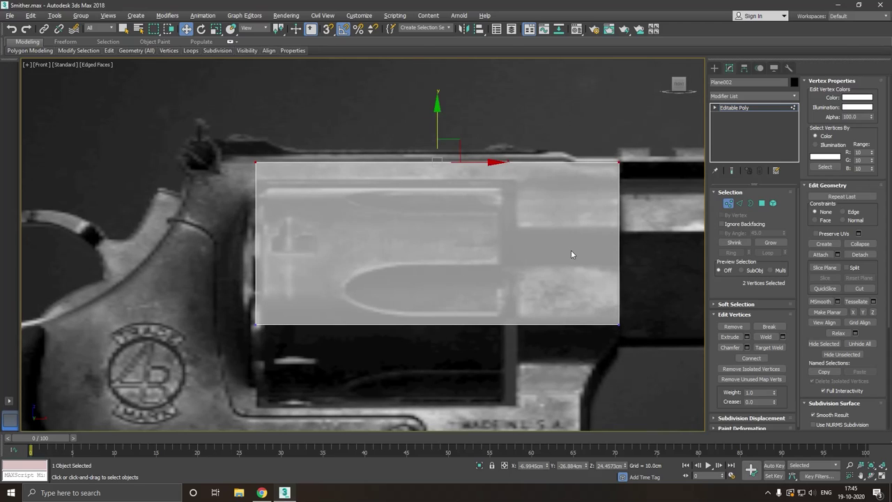
{"action": "middle_click_drag", "start_coordinate": [512, 314], "coordinate": [391, 354]}
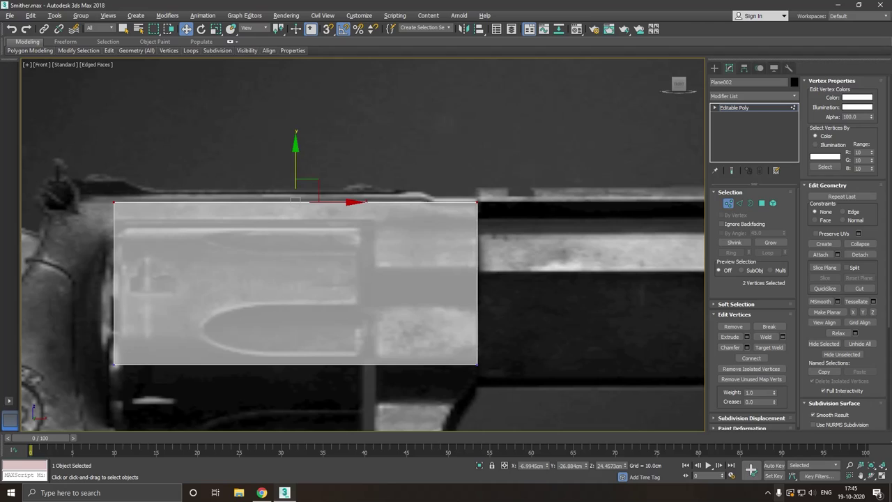
{"action": "mouse_move", "coordinate": [78, 51]}
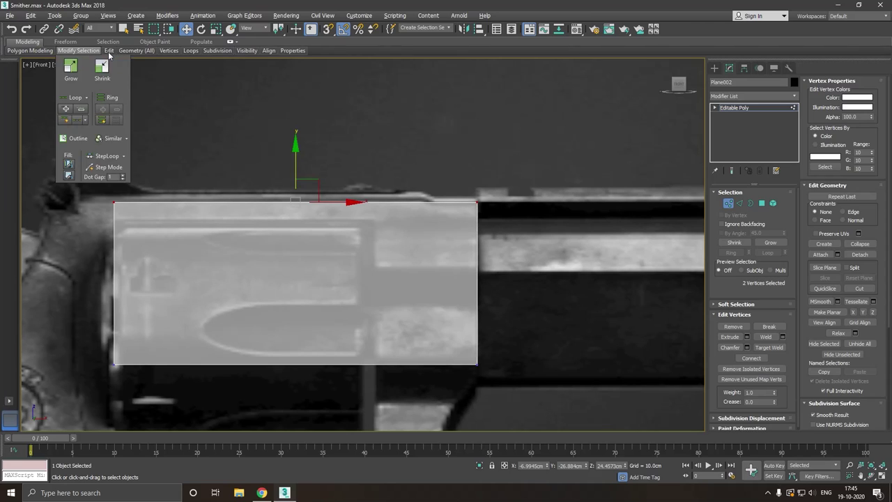
- Add two vertical SwiftLoop edge loops near the plane's right end
{"action": "left_click", "coordinate": [185, 82]}
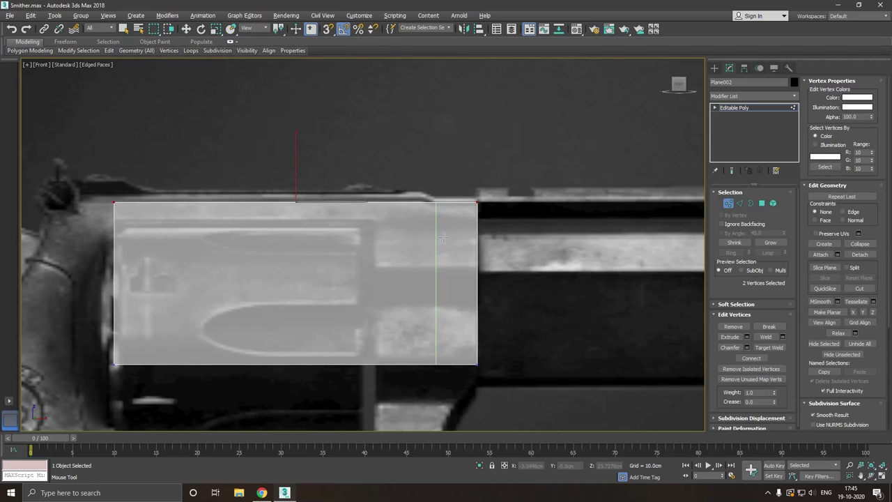
{"action": "left_click", "coordinate": [431, 250]}
{"action": "left_click", "coordinate": [380, 251]}
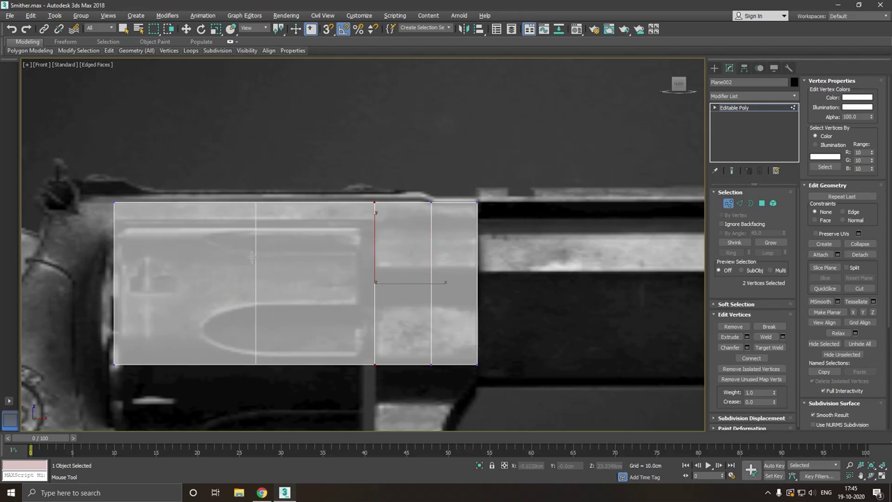
{"action": "key", "text": "w"}
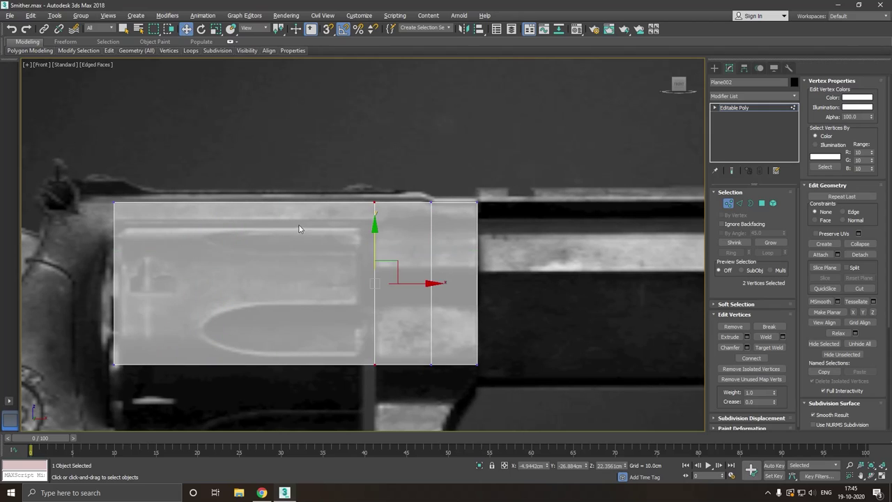
{"action": "left_click_drag", "start_coordinate": [372, 246], "coordinate": [390, 244]}
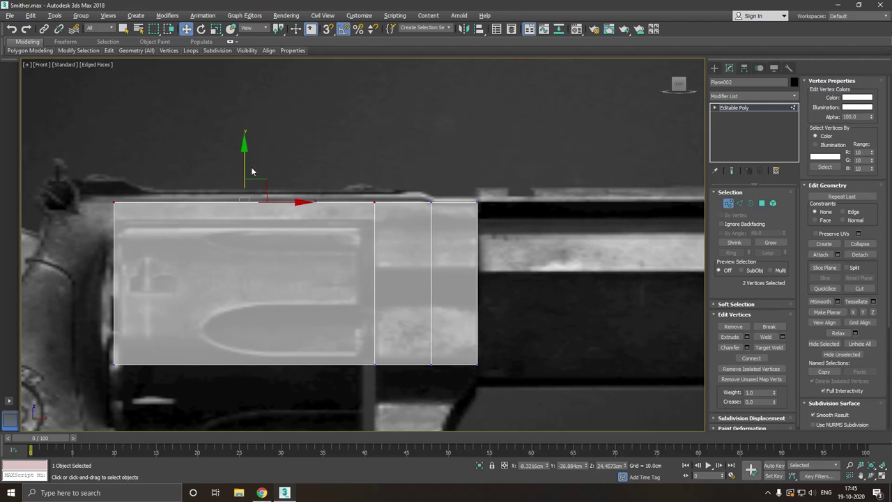
{"action": "left_click_drag", "start_coordinate": [247, 173], "coordinate": [249, 166]}
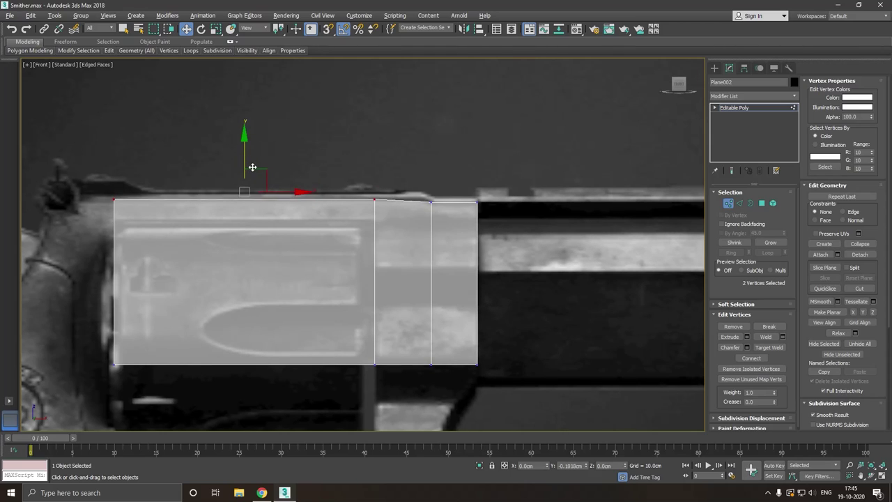
{"action": "left_click", "coordinate": [12, 29]}
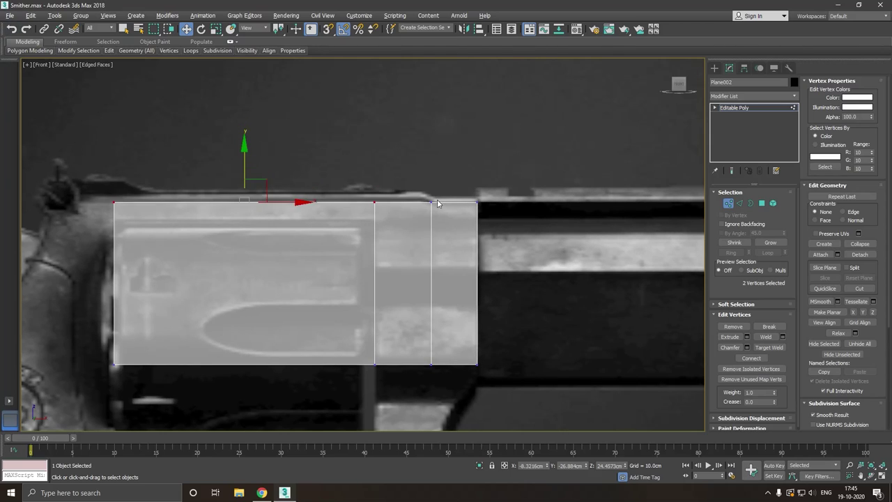
- Slide the new vertical edge right and raise the top vertices to the frame's upper outline
{"action": "left_click_drag", "start_coordinate": [406, 337], "coordinate": [407, 369]}
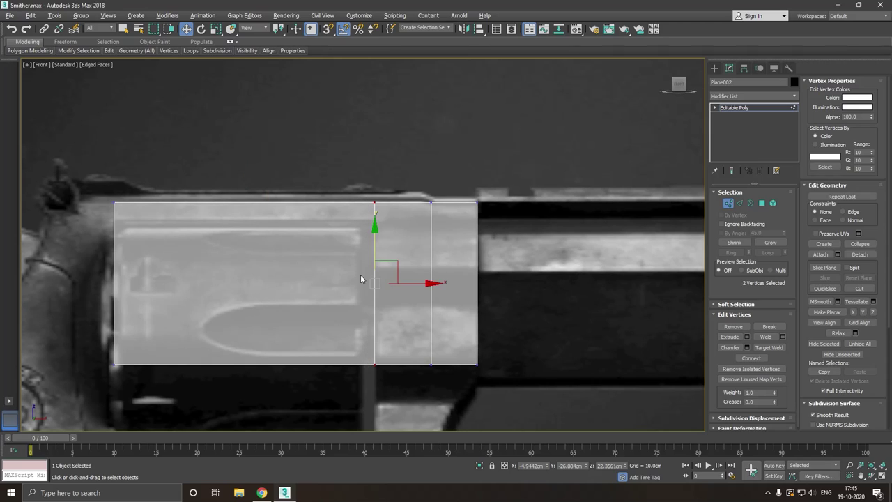
{"action": "left_click_drag", "start_coordinate": [418, 282], "coordinate": [466, 282]}
{"action": "left_click_drag", "start_coordinate": [120, 193], "coordinate": [426, 208]}
{"action": "left_click_drag", "start_coordinate": [274, 172], "coordinate": [270, 163]}
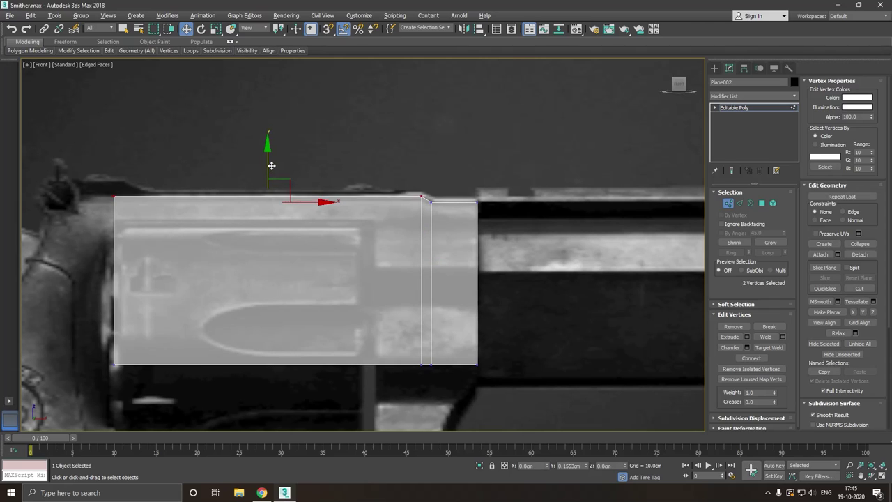
{"action": "middle_click_drag", "start_coordinate": [251, 217], "coordinate": [401, 165]}
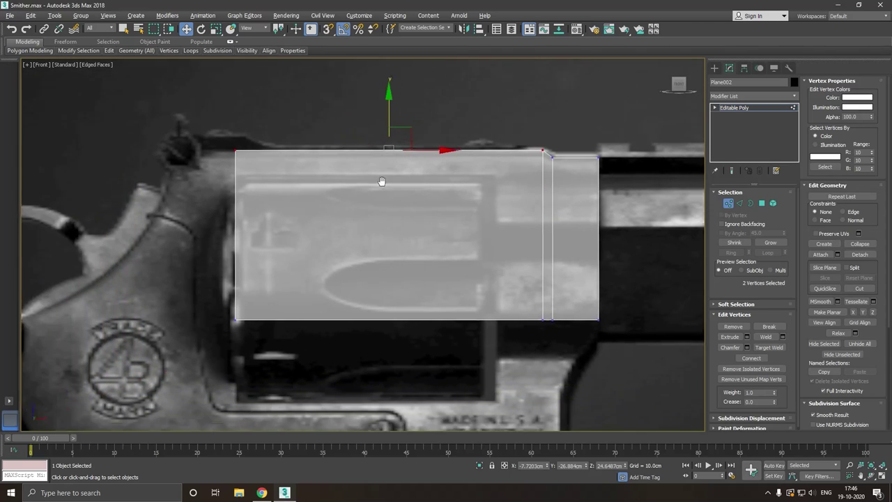
{"action": "left_click", "coordinate": [741, 205]}
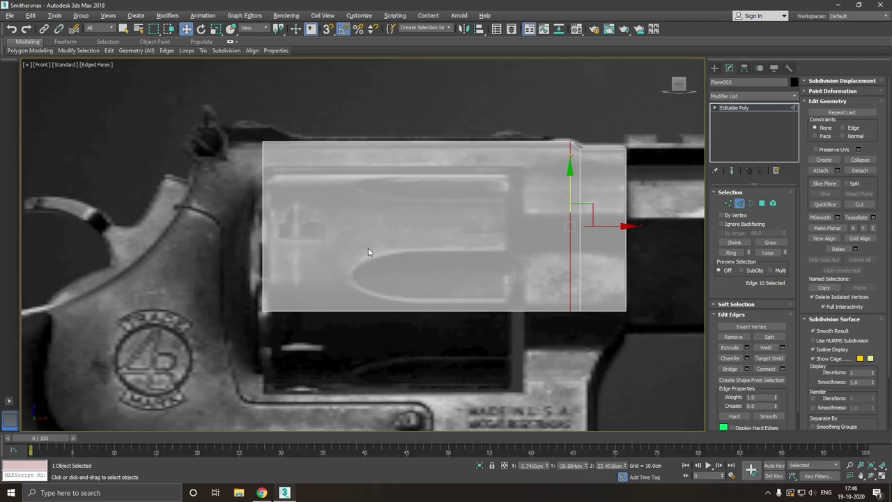
{"action": "left_click", "coordinate": [263, 255]}
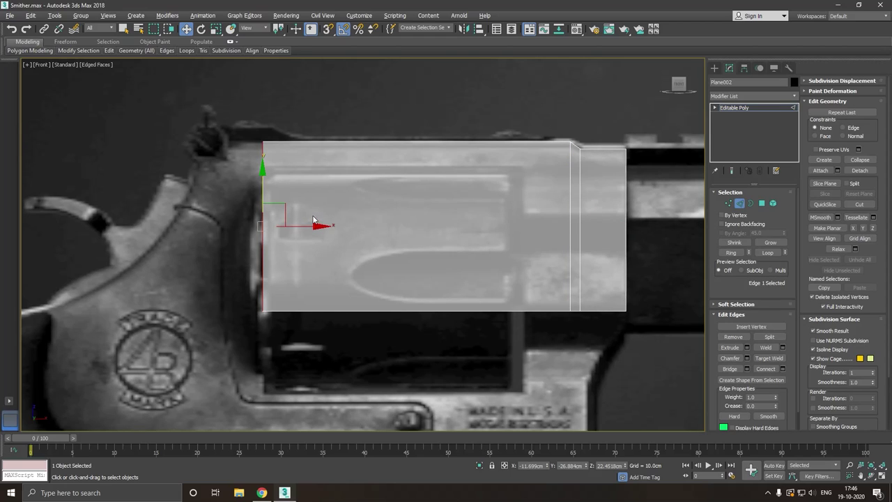
- Extrude the left edge into a new strip and move its bottom-left vertex left toward the grip
{"action": "left_click_drag", "start_coordinate": [314, 223], "coordinate": [230, 229], "text": "shift"}
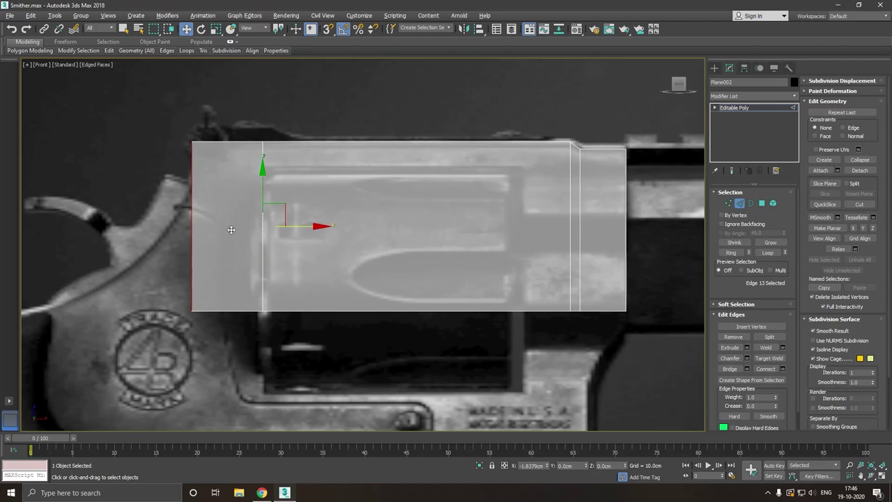
{"action": "middle_click_drag", "start_coordinate": [409, 234], "coordinate": [572, 235]}
{"action": "left_click", "coordinate": [728, 203]}
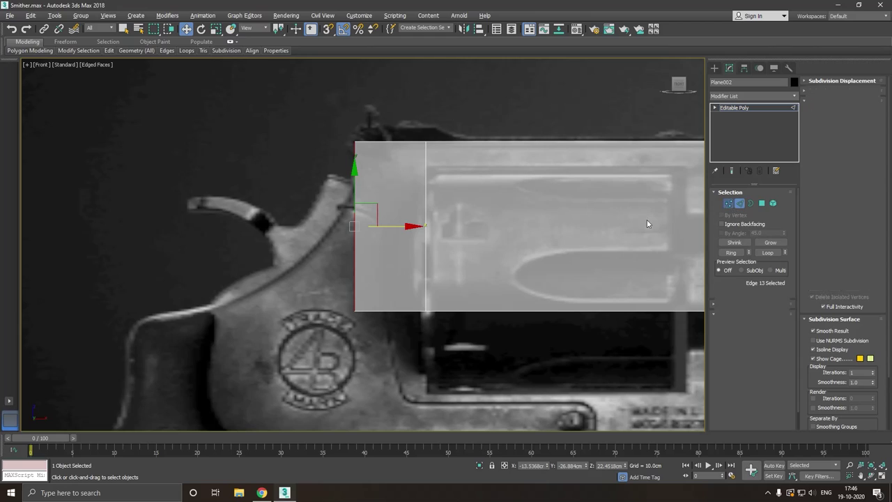
{"action": "mouse_move", "coordinate": [376, 349]}
{"action": "left_mouse_down"}
{"action": "mouse_move", "coordinate": [393, 315]}
{"action": "mouse_move", "coordinate": [255, 319]}
{"action": "left_mouse_up"}
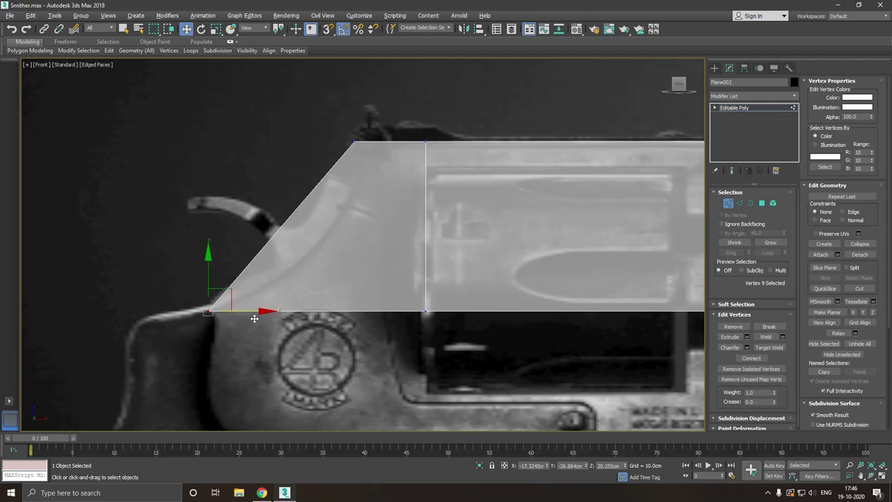
- Add two horizontal SwiftLoop edge loops across the plane
{"action": "scroll", "coordinate": [255, 318], "scroll_direction": "down", "scroll_amount": 2}
{"action": "middle_click_drag", "start_coordinate": [383, 340], "coordinate": [320, 359]}
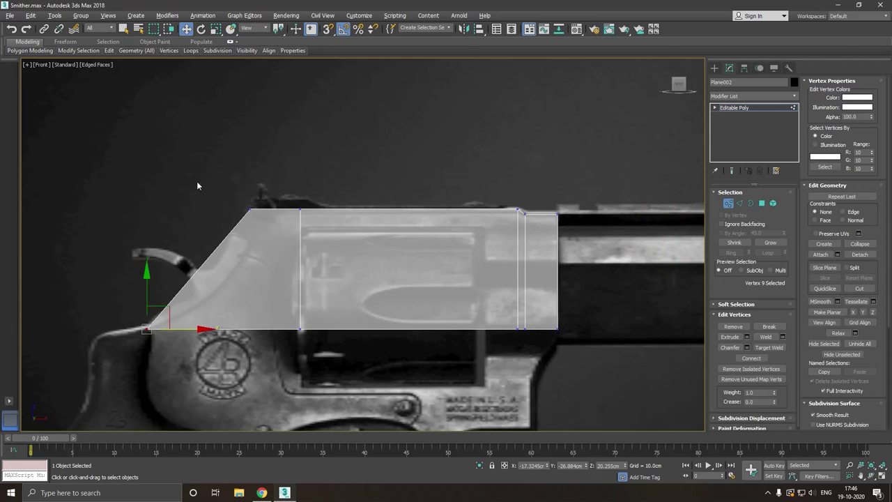
{"action": "mouse_move", "coordinate": [109, 50]}
{"action": "left_click", "coordinate": [184, 73]}
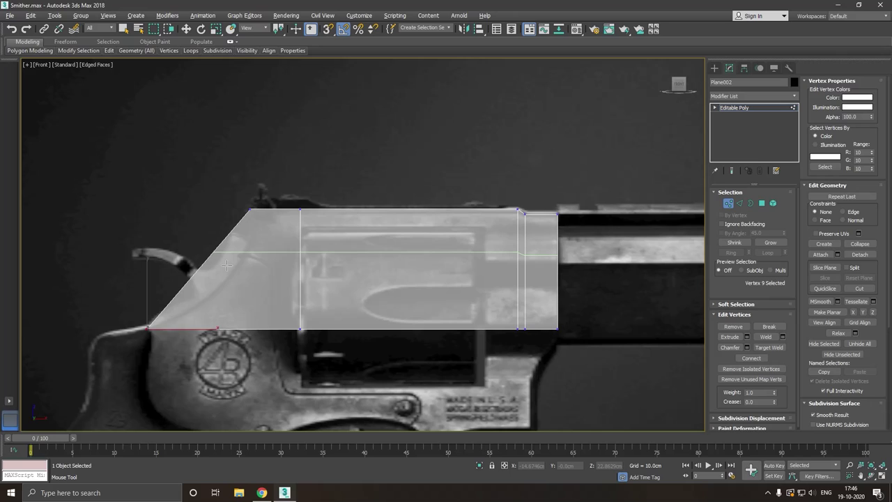
{"action": "left_click", "coordinate": [225, 255]}
{"action": "left_click", "coordinate": [198, 294]}
{"action": "key", "text": "w"}
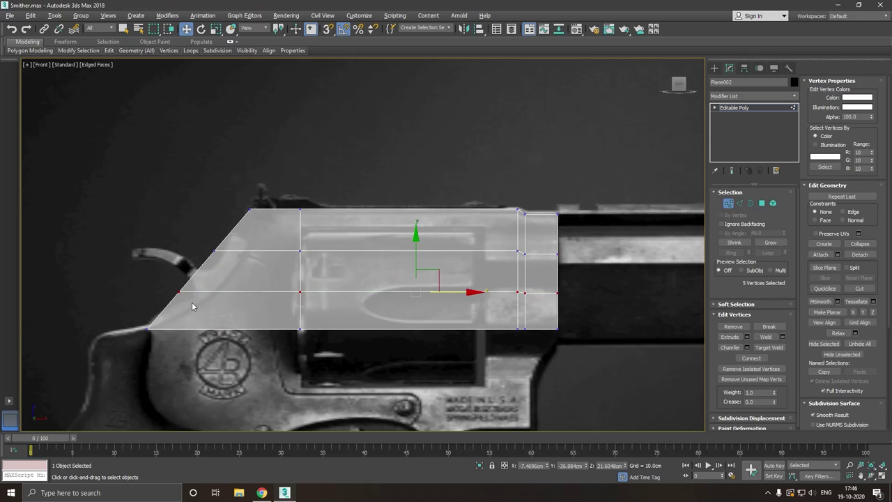
- Adjust the new loops' left-end vertices and lower the top-left corner onto the frame outline
{"action": "scroll", "coordinate": [205, 260], "scroll_direction": "up", "scroll_amount": 2}
{"action": "mouse_move", "coordinate": [229, 291]}
{"action": "left_mouse_down"}
{"action": "mouse_move", "coordinate": [258, 278]}
{"action": "mouse_move", "coordinate": [311, 283]}
{"action": "mouse_move", "coordinate": [293, 288]}
{"action": "left_mouse_up"}
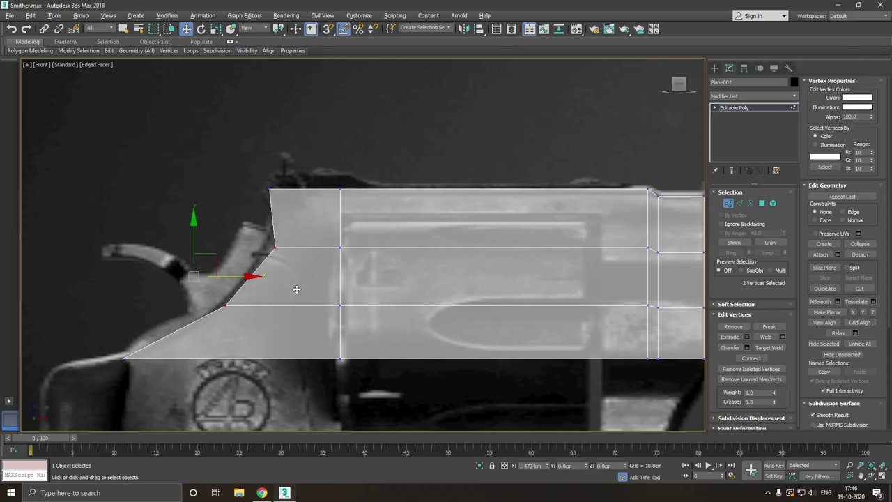
{"action": "left_click", "coordinate": [271, 248]}
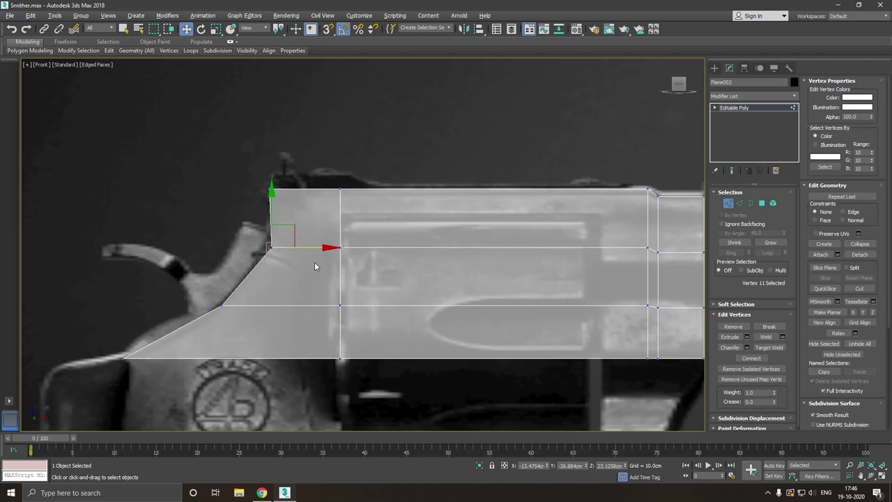
{"action": "left_click_drag", "start_coordinate": [318, 249], "coordinate": [313, 249]}
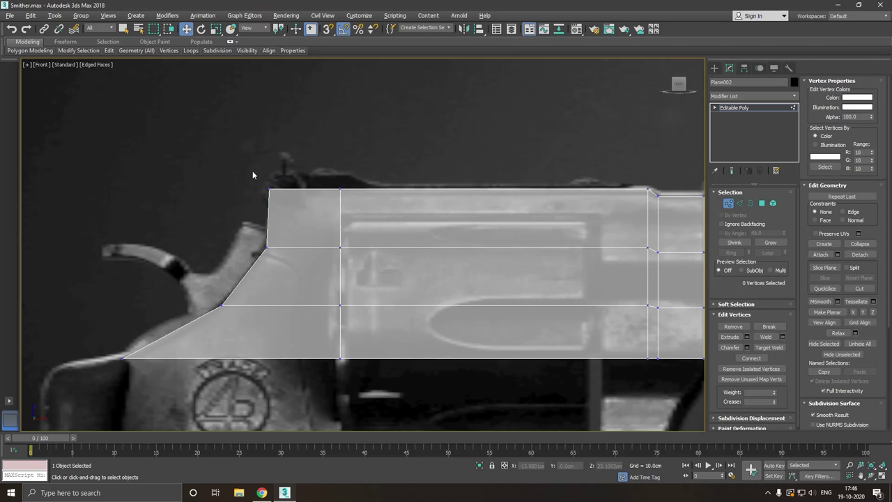
{"action": "mouse_move", "coordinate": [253, 170]}
{"action": "left_mouse_down"}
{"action": "mouse_move", "coordinate": [303, 200]}
{"action": "mouse_move", "coordinate": [381, 191]}
{"action": "mouse_move", "coordinate": [361, 199]}
{"action": "left_mouse_up"}
{"action": "scroll", "coordinate": [288, 285], "scroll_direction": "down", "scroll_amount": 2}
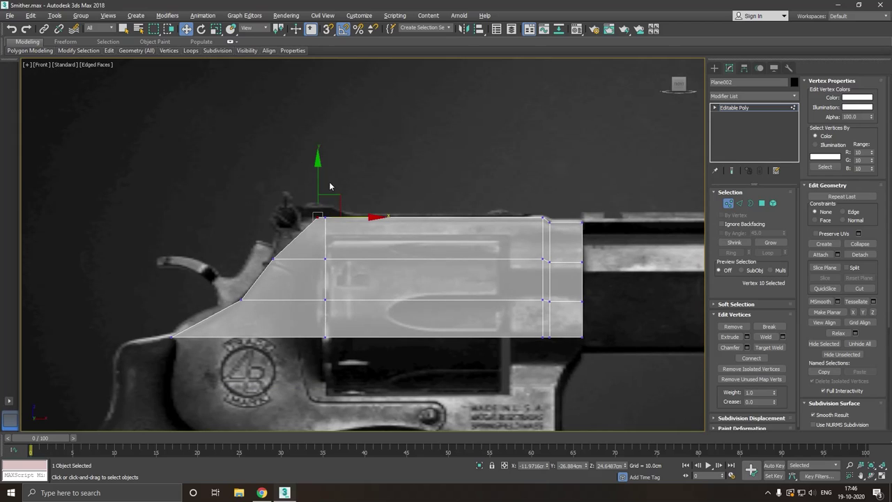
{"action": "mouse_move", "coordinate": [319, 217]}
{"action": "left_mouse_down"}
{"action": "mouse_move", "coordinate": [326, 268]}
{"action": "mouse_move", "coordinate": [275, 216]}
{"action": "left_mouse_up"}
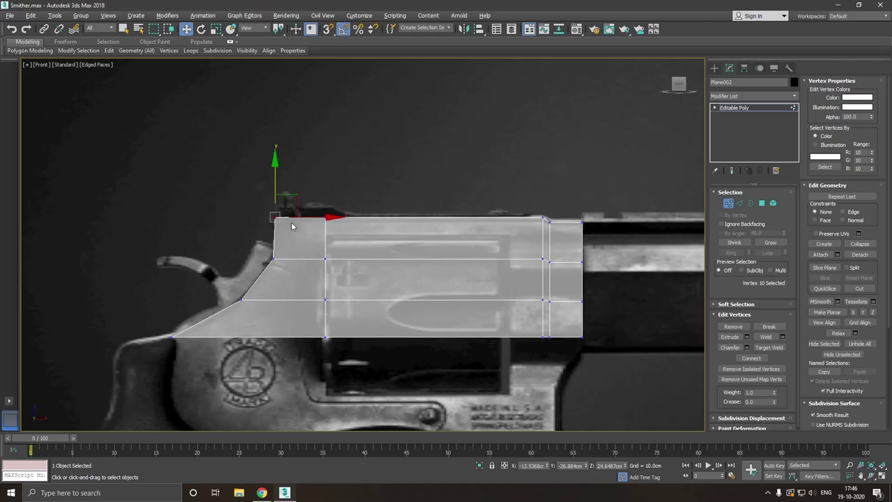
{"action": "scroll", "coordinate": [257, 238], "scroll_direction": "up", "scroll_amount": 3}
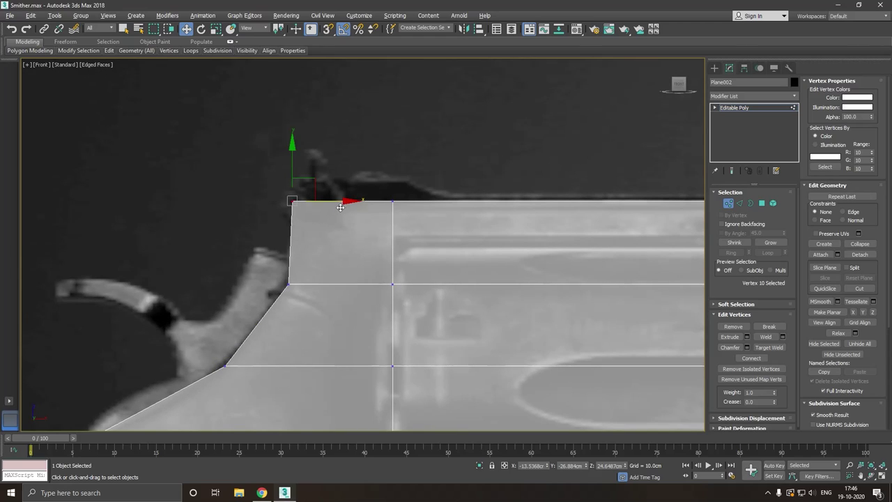
{"action": "left_click_drag", "start_coordinate": [349, 201], "coordinate": [347, 201]}
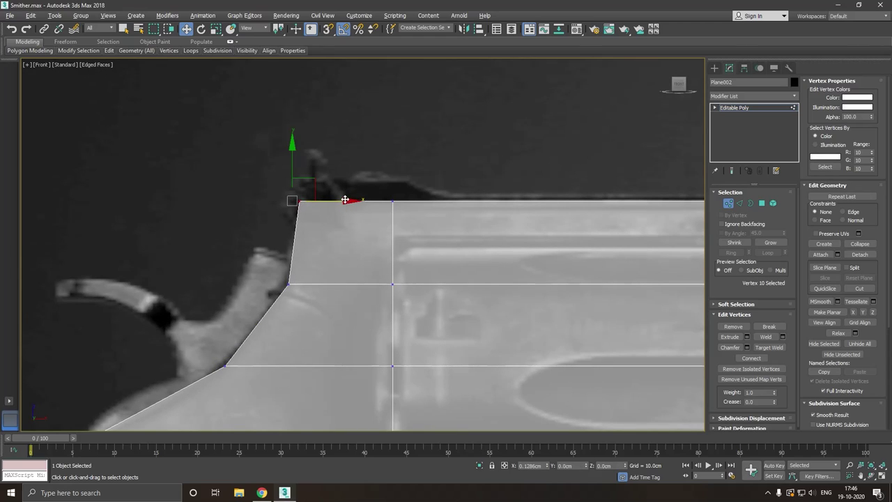
{"action": "left_click", "coordinate": [256, 244]}
{"action": "scroll", "coordinate": [203, 195], "scroll_direction": "down", "scroll_amount": 2}
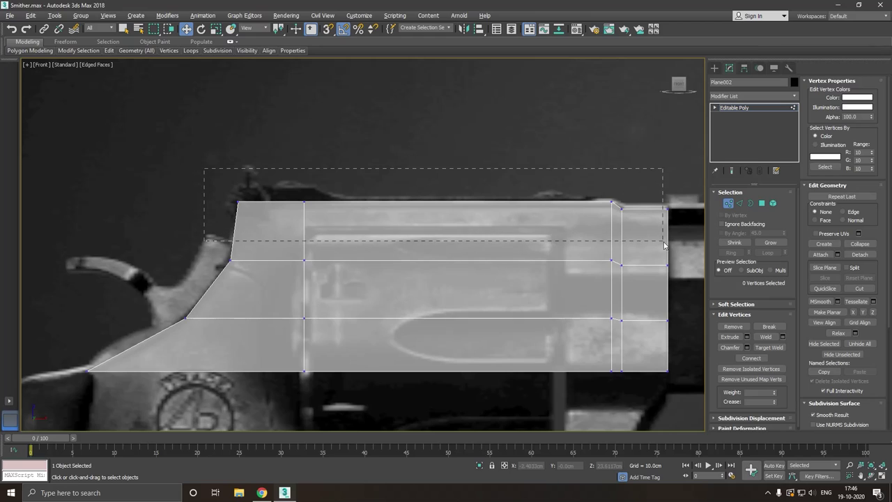
- Fine-tune the top row of vertices to sit along the frame's upper outline
{"action": "left_click_drag", "start_coordinate": [663, 244], "coordinate": [658, 239]}
{"action": "left_click_drag", "start_coordinate": [494, 172], "coordinate": [509, 170]}
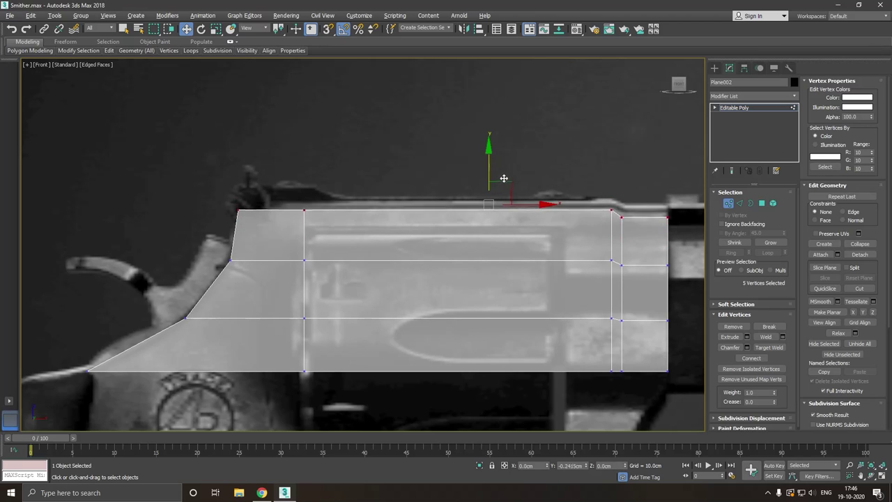
{"action": "left_click", "coordinate": [351, 137]}
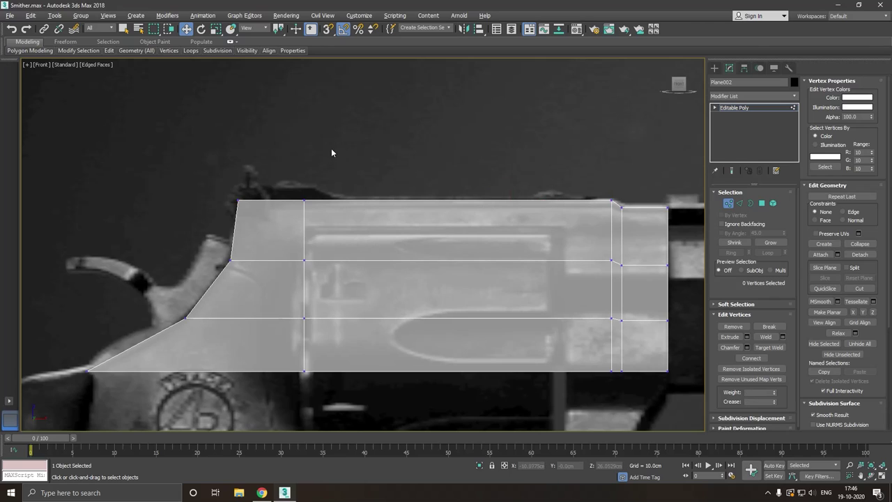
{"action": "scroll", "coordinate": [216, 156], "scroll_direction": "down", "scroll_amount": 3}
{"action": "scroll", "coordinate": [188, 241], "scroll_direction": "up", "scroll_amount": 3}
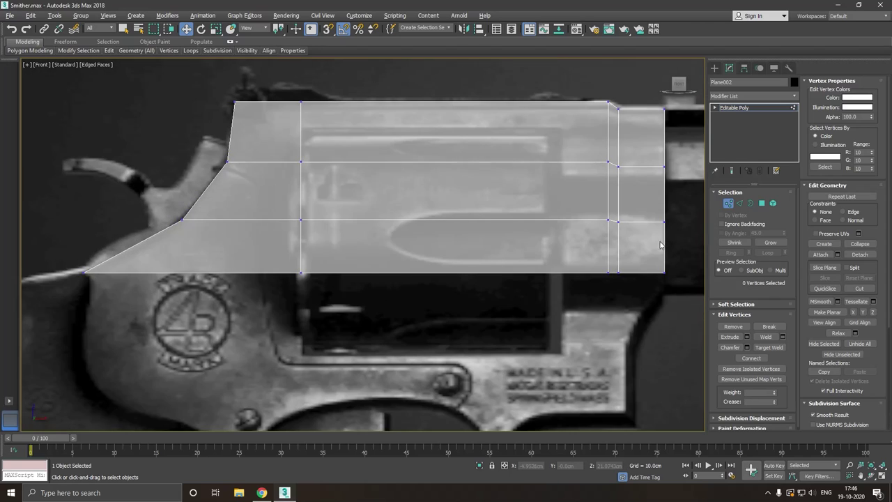
{"action": "left_click", "coordinate": [739, 203]}
{"action": "left_click", "coordinate": [343, 222]}
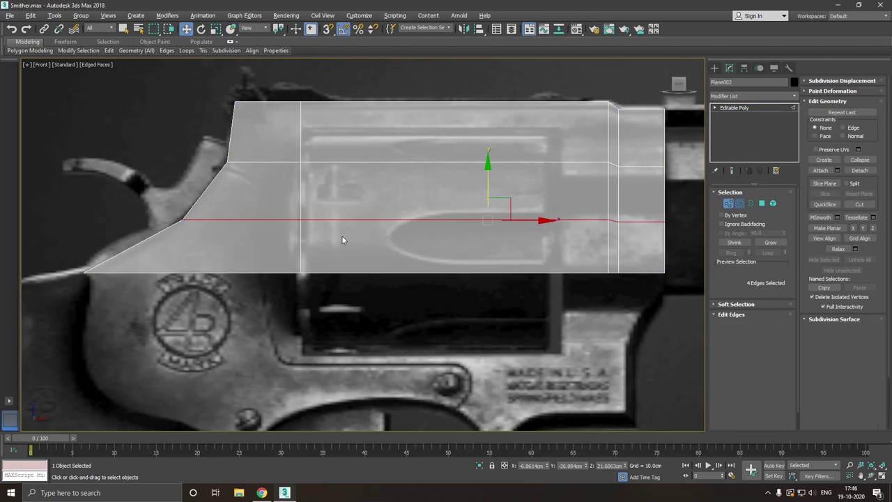
- Shift-drag the bottom edges down twice, adding two strips that reach the trigger guard's top
{"action": "left_click", "coordinate": [255, 273]}
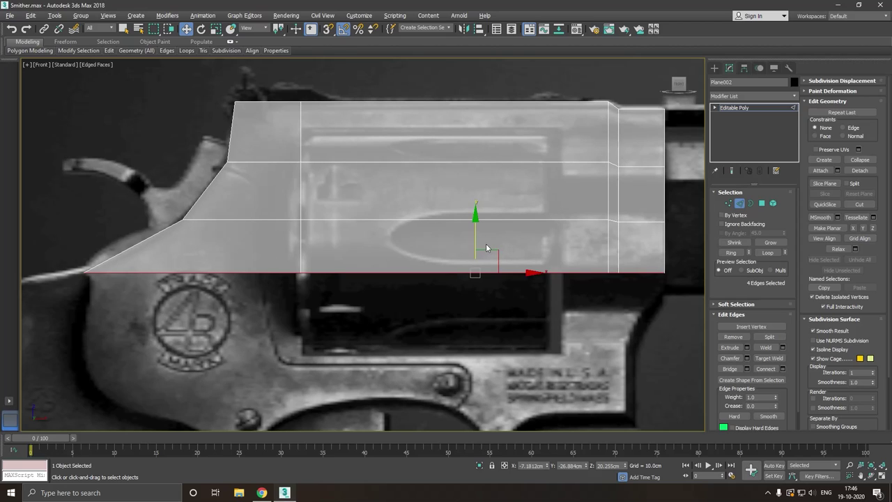
{"action": "left_click_drag", "start_coordinate": [479, 248], "coordinate": [476, 318], "text": "shift"}
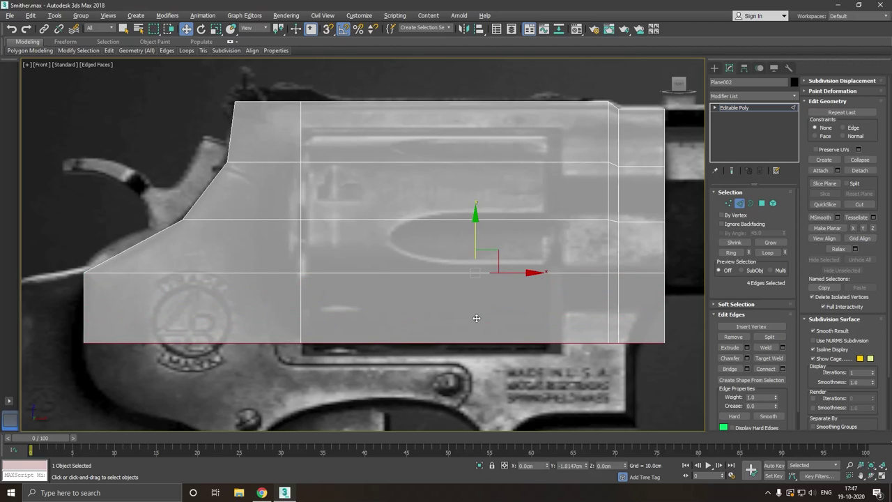
{"action": "middle_click_drag", "start_coordinate": [487, 310], "coordinate": [489, 206]}
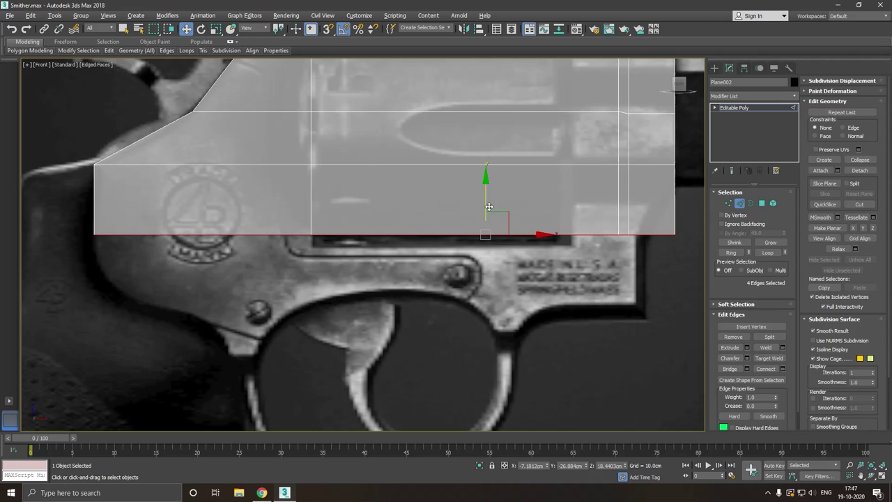
{"action": "left_click_drag", "start_coordinate": [489, 206], "coordinate": [495, 275], "text": "shift"}
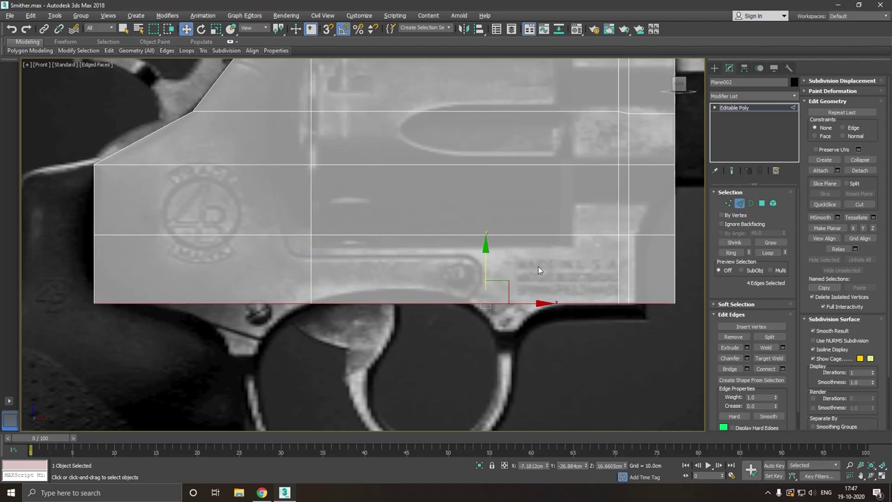
{"action": "left_click", "coordinate": [728, 203]}
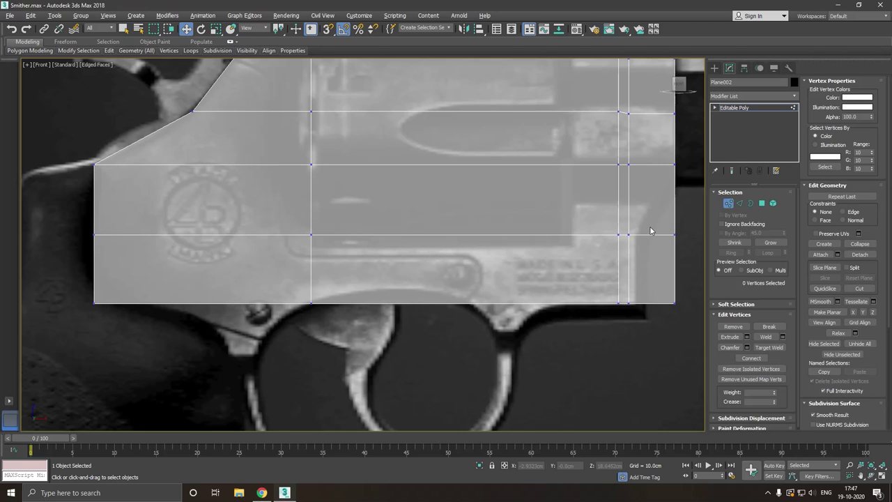
- Pull a right-edge vertex and the bottom-right corner left to follow the frame's right side
{"action": "left_click_drag", "start_coordinate": [686, 253], "coordinate": [697, 240]}
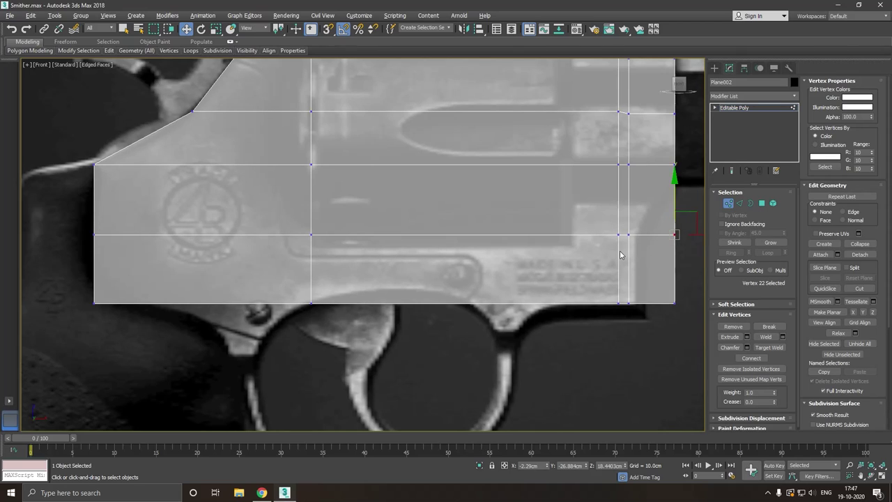
{"action": "middle_click_drag", "start_coordinate": [702, 241], "coordinate": [604, 287]}
{"action": "left_click_drag", "start_coordinate": [614, 285], "coordinate": [574, 281]}
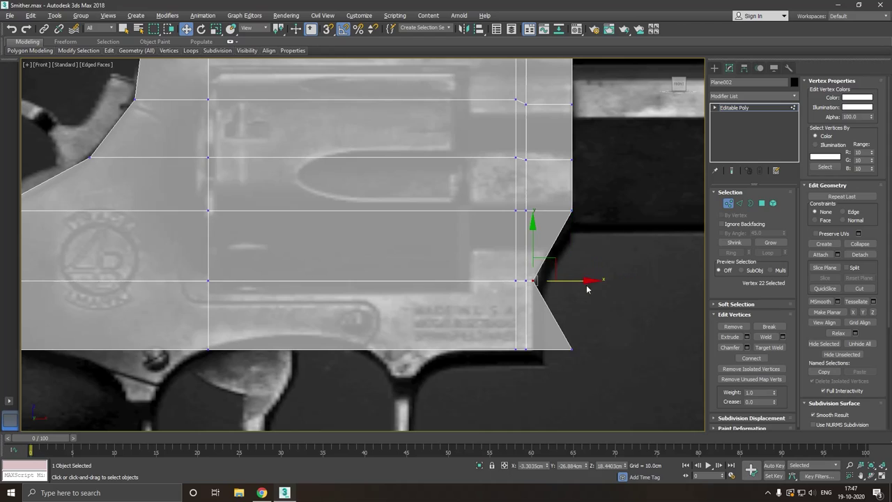
{"action": "left_click", "coordinate": [571, 209]}
{"action": "mouse_move", "coordinate": [622, 210]}
{"action": "left_mouse_down"}
{"action": "mouse_move", "coordinate": [568, 204]}
{"action": "mouse_move", "coordinate": [630, 209]}
{"action": "left_mouse_up"}
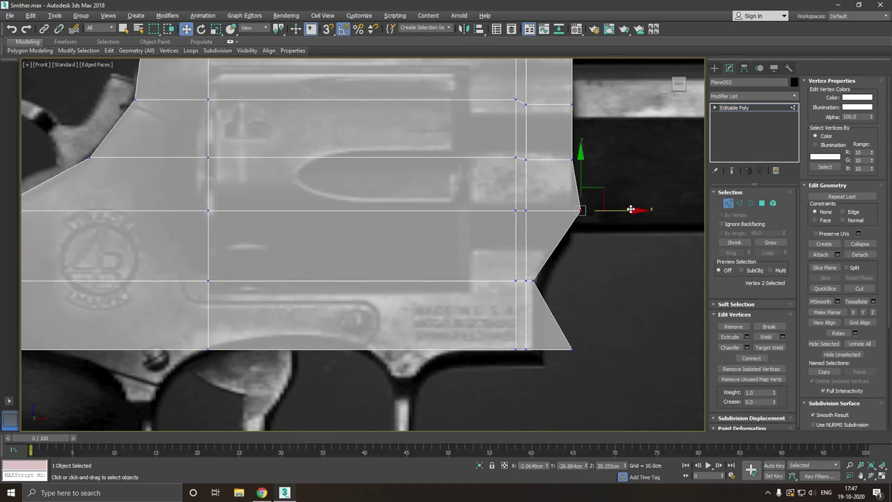
{"action": "left_click", "coordinate": [11, 29]}
{"action": "left_click", "coordinate": [657, 306]}
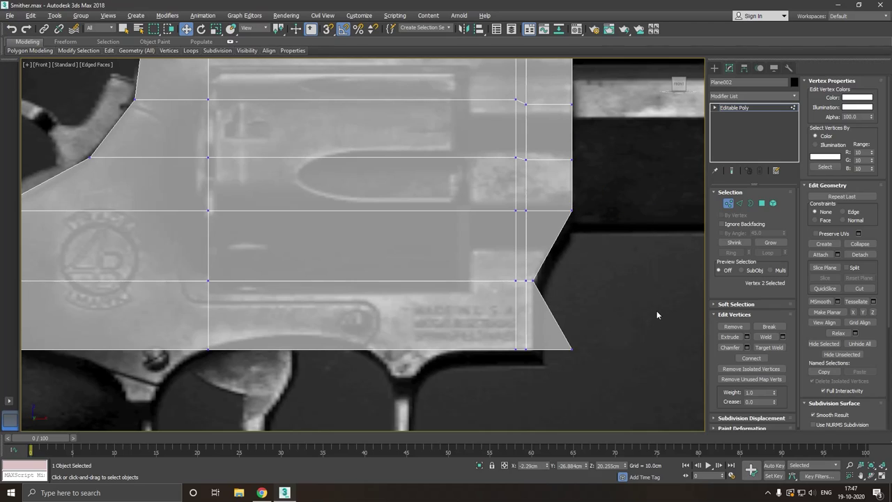
{"action": "left_click", "coordinate": [572, 348]}
{"action": "left_click_drag", "start_coordinate": [623, 353], "coordinate": [582, 357]}
- Slide the bottom-left corner vertex right to bevel the lower-left side toward the trigger guard
{"action": "scroll", "coordinate": [631, 298], "scroll_direction": "down", "scroll_amount": 2}
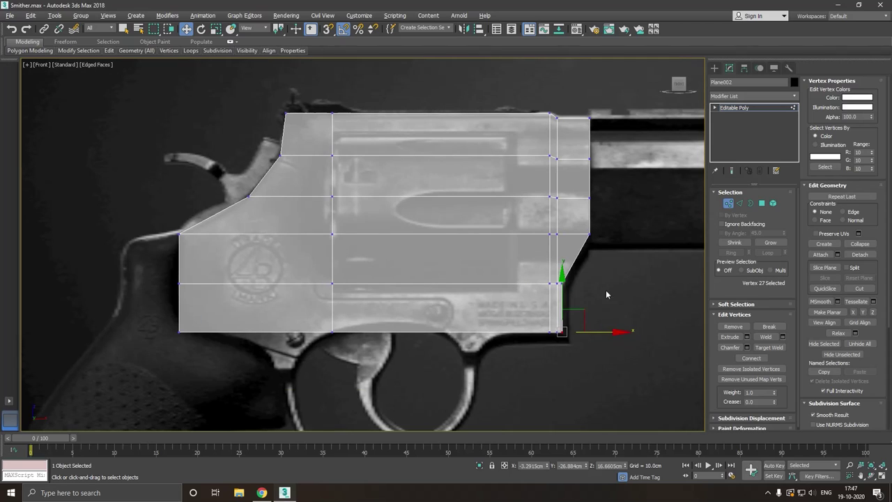
{"action": "scroll", "coordinate": [340, 300], "scroll_direction": "up", "scroll_amount": 1}
{"action": "scroll", "coordinate": [272, 293], "scroll_direction": "up", "scroll_amount": 1}
{"action": "left_click", "coordinate": [293, 347]}
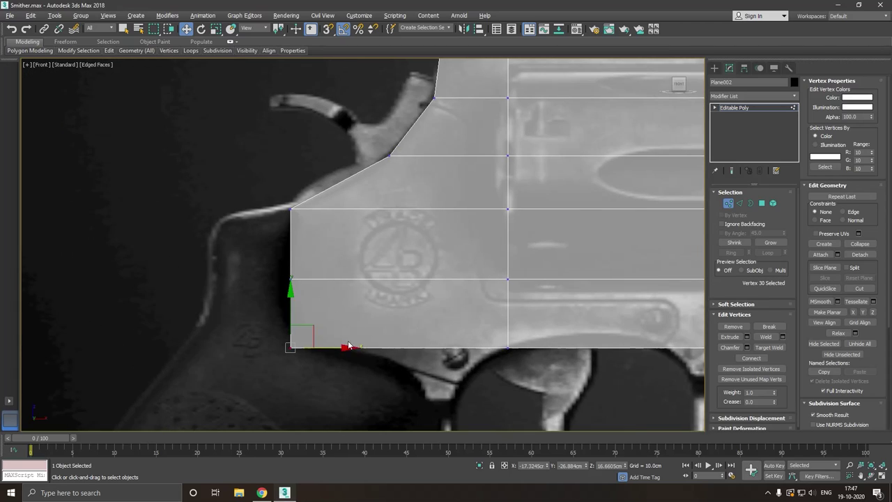
{"action": "left_click_drag", "start_coordinate": [330, 350], "coordinate": [400, 346]}
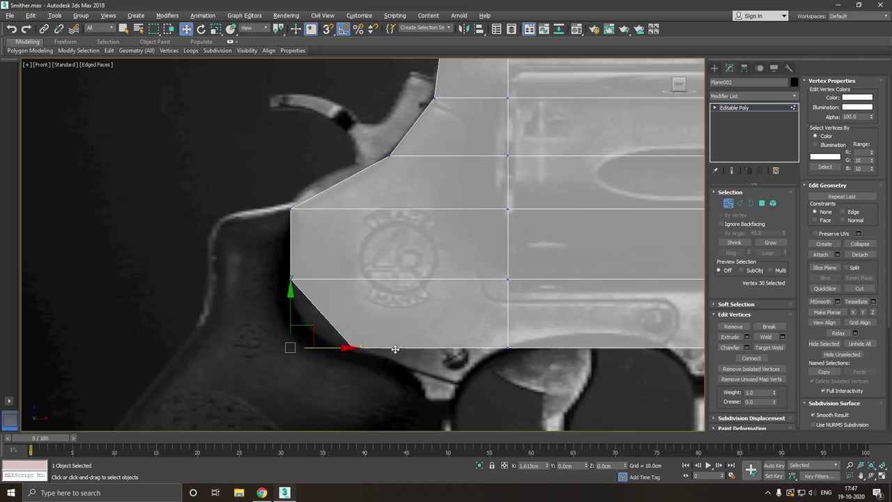
{"action": "left_click", "coordinate": [10, 31]}
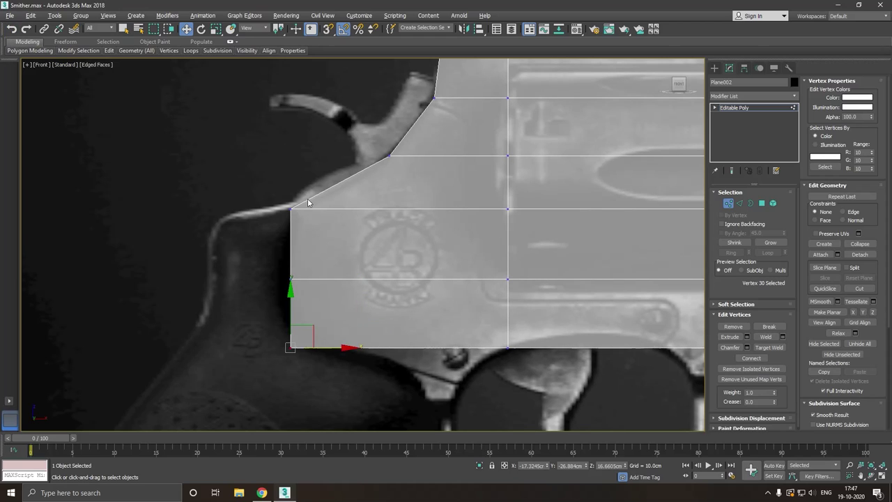
{"action": "scroll", "coordinate": [309, 203], "scroll_direction": "down", "scroll_amount": 2}
{"action": "left_click", "coordinate": [321, 313]}
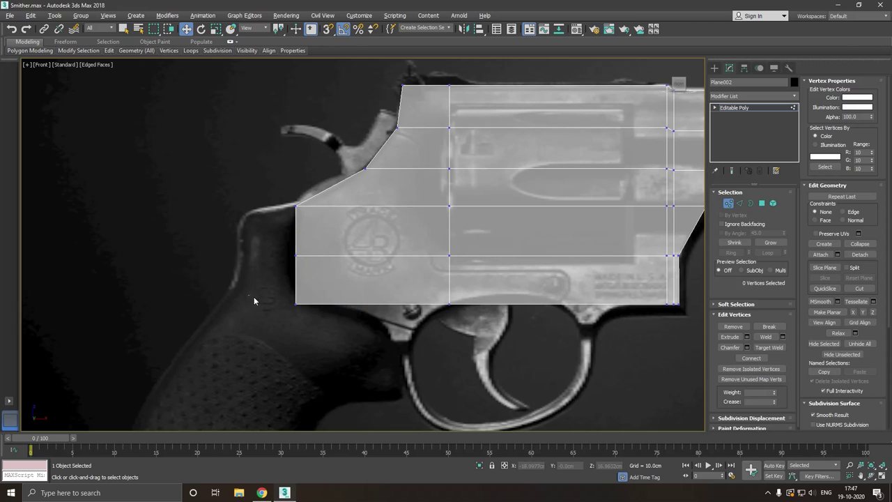
{"action": "left_click", "coordinate": [295, 304]}
{"action": "left_click_drag", "start_coordinate": [334, 305], "coordinate": [375, 296]}
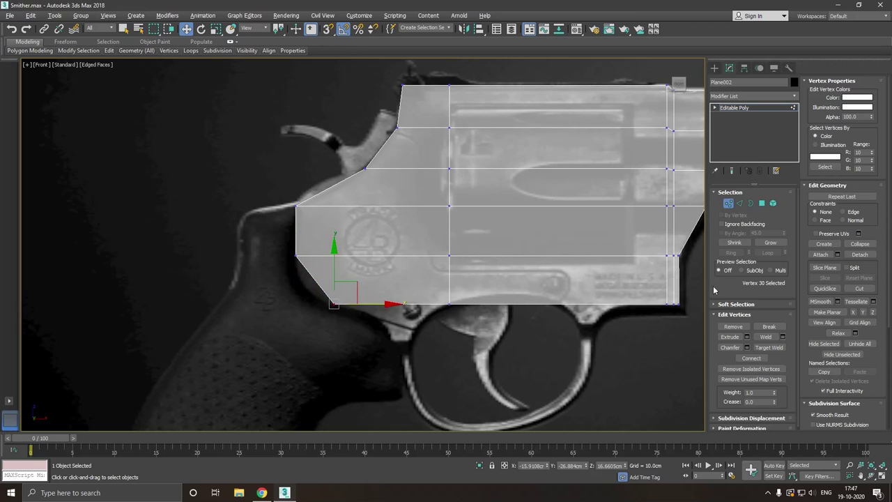
{"action": "left_click", "coordinate": [739, 202]}
{"action": "double_click", "coordinate": [448, 307]}
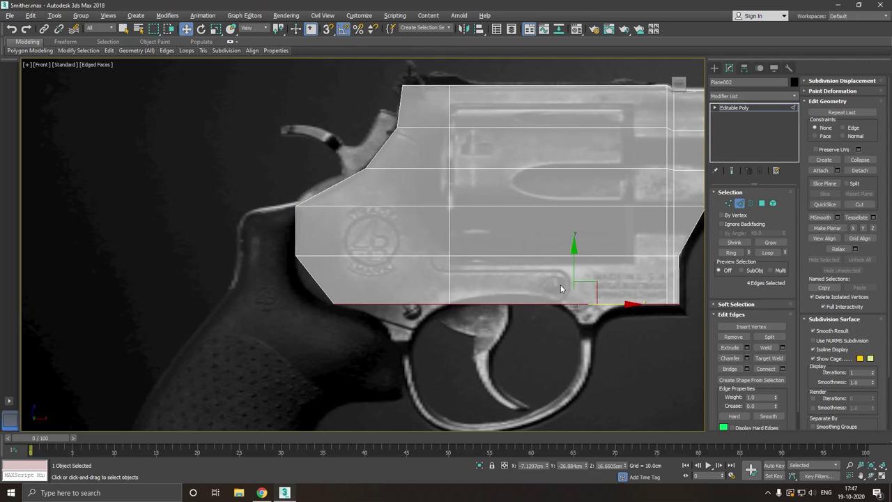
- Cancel the stray Swift Loop and raise Plane002's bottom edge loop slightly
{"action": "middle_click_drag", "start_coordinate": [560, 288], "coordinate": [515, 304]}
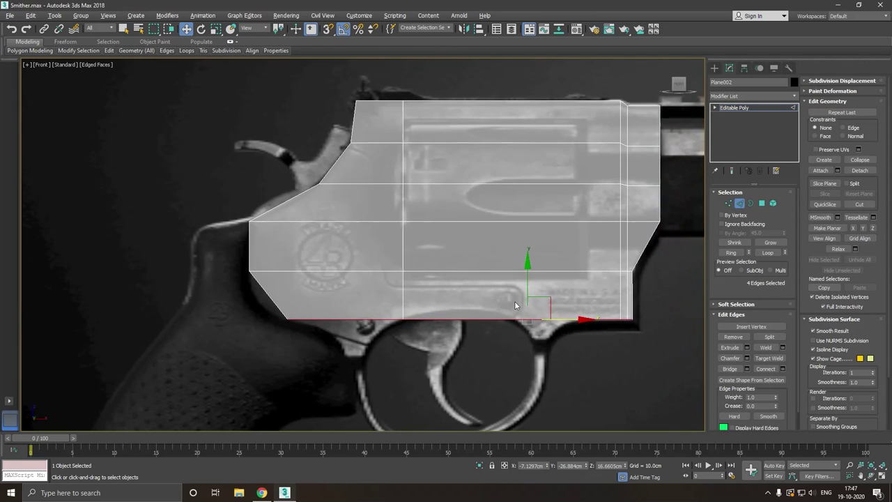
{"action": "mouse_move", "coordinate": [110, 51]}
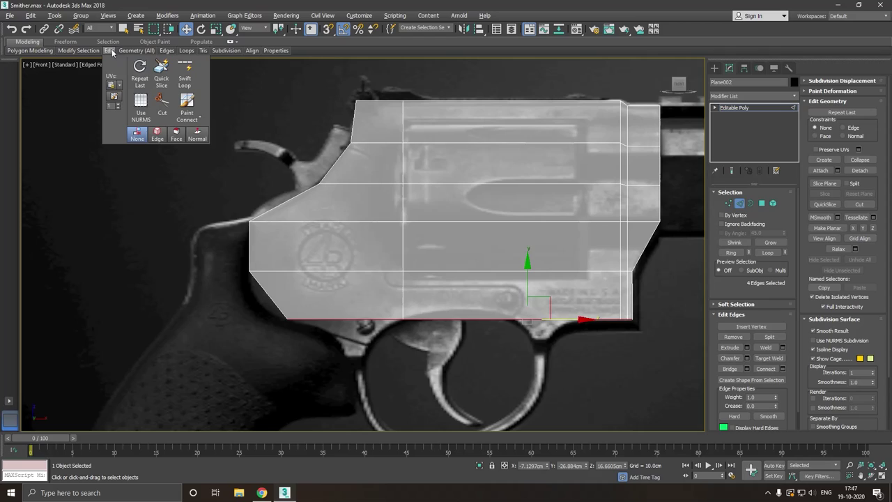
{"action": "left_click", "coordinate": [189, 89]}
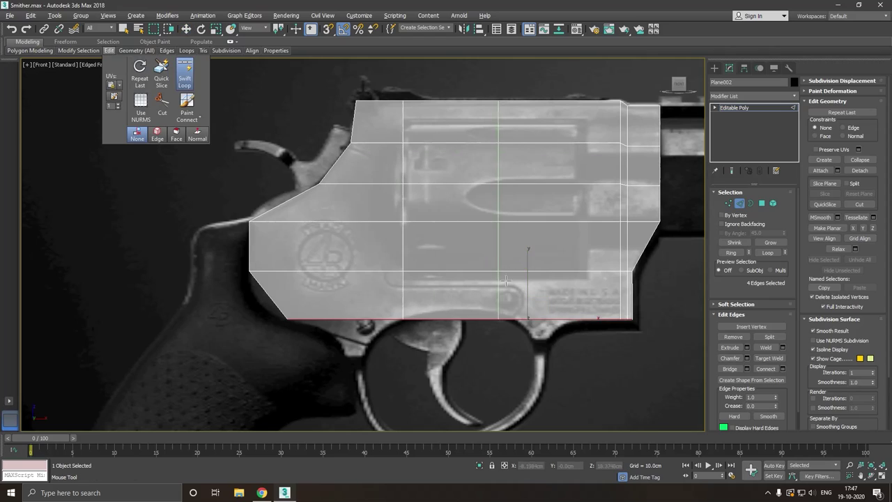
{"action": "right_click", "coordinate": [465, 298]}
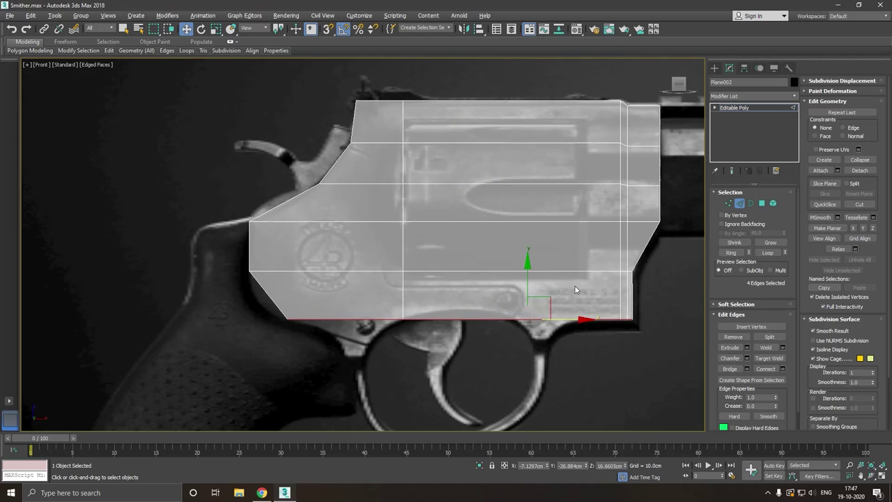
{"action": "left_click_drag", "start_coordinate": [529, 296], "coordinate": [530, 283]}
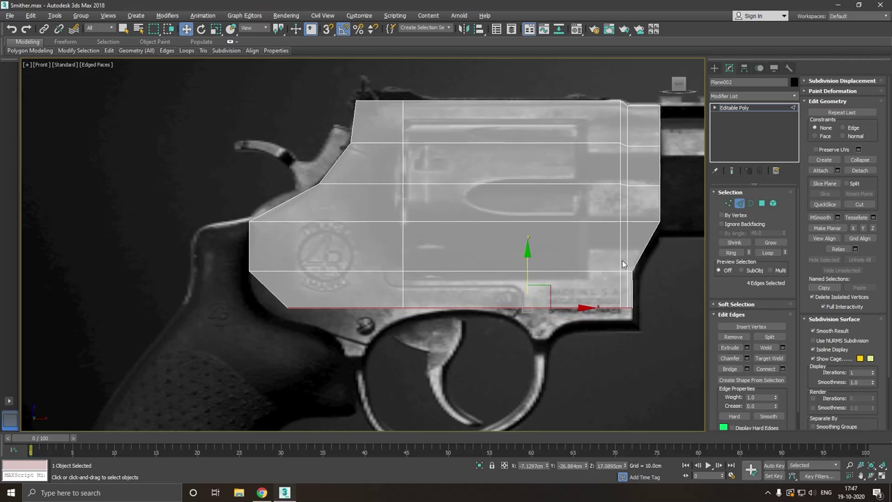
- Move the lower-left corner vertex left so that side runs straight down
{"action": "left_click", "coordinate": [728, 203]}
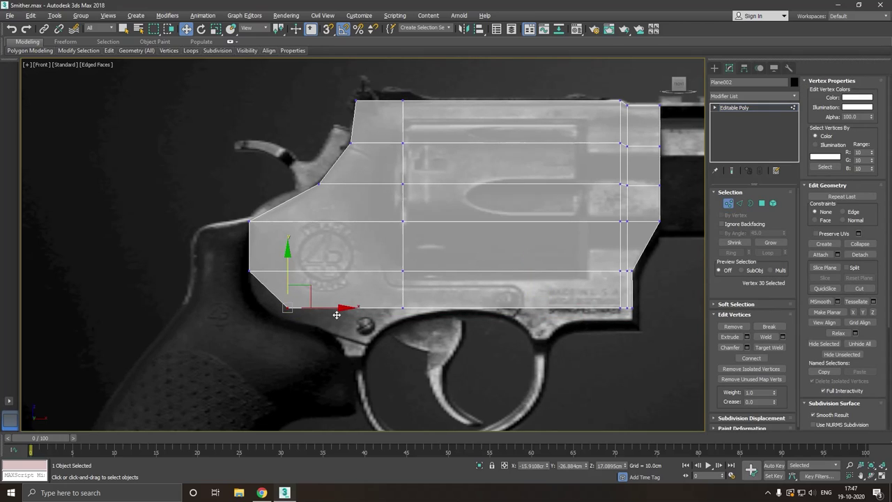
{"action": "left_click_drag", "start_coordinate": [307, 308], "coordinate": [308, 307]}
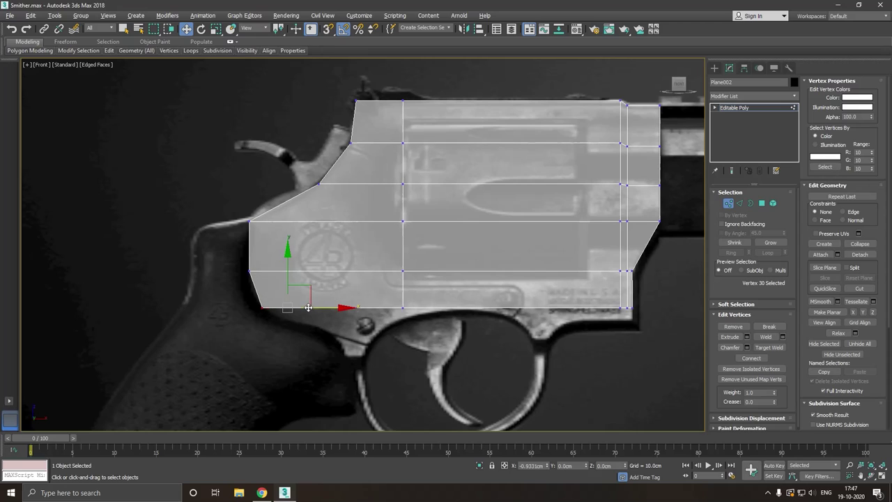
{"action": "left_click", "coordinate": [337, 298]}
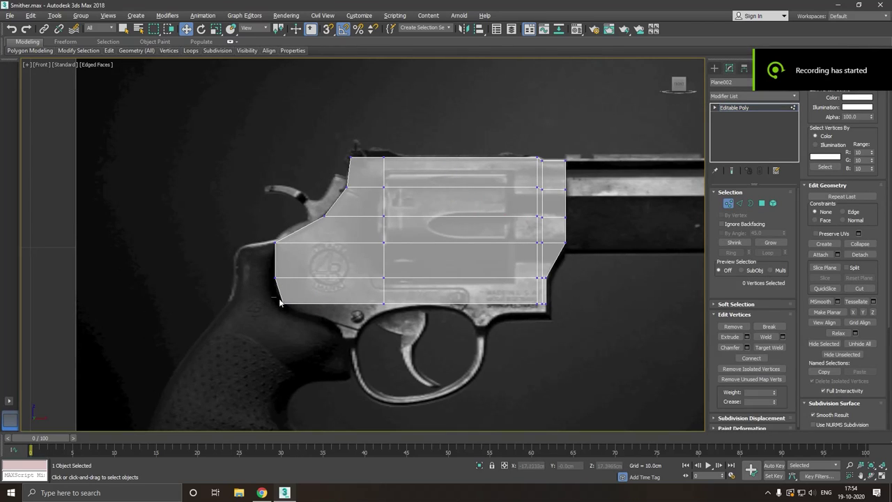
{"action": "left_click", "coordinate": [278, 301]}
{"action": "scroll", "coordinate": [287, 296], "scroll_direction": "up", "scroll_amount": 3}
{"action": "left_click_drag", "start_coordinate": [320, 318], "coordinate": [299, 310]}
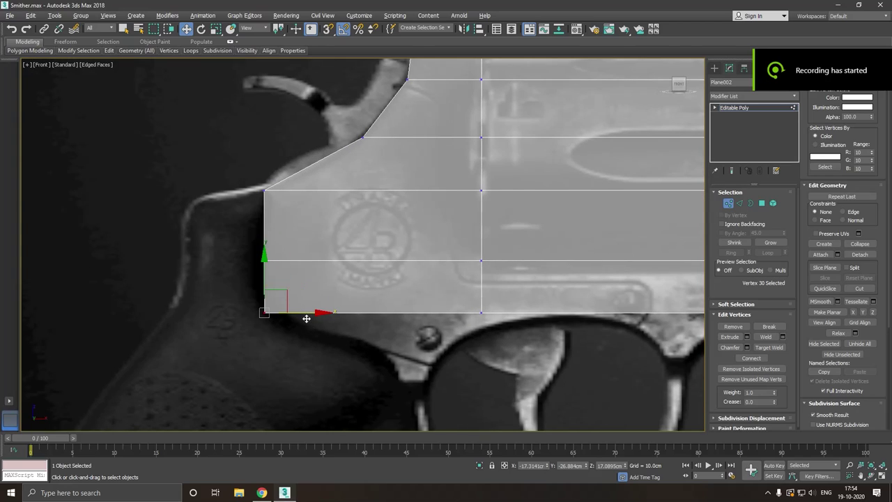
{"action": "left_click", "coordinate": [740, 203]}
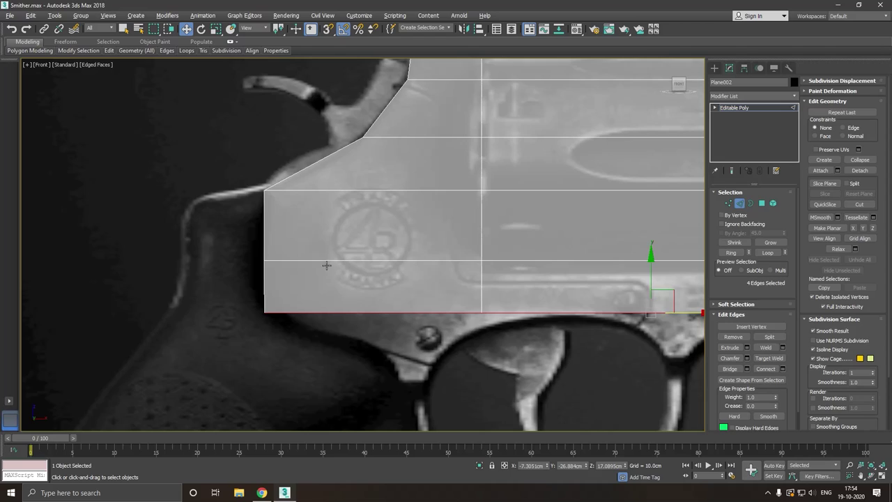
- Shift-drag the two left edges leftward to extrude a new column of faces over the grip
{"action": "left_click", "coordinate": [265, 241]}
{"action": "left_click", "coordinate": [266, 291], "text": "ctrl"}
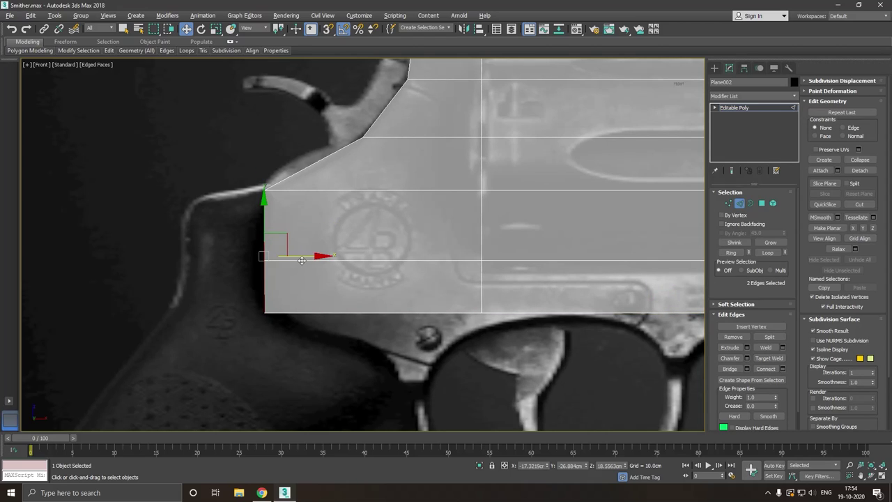
{"action": "left_click_drag", "start_coordinate": [300, 263], "coordinate": [219, 255], "text": "shift"}
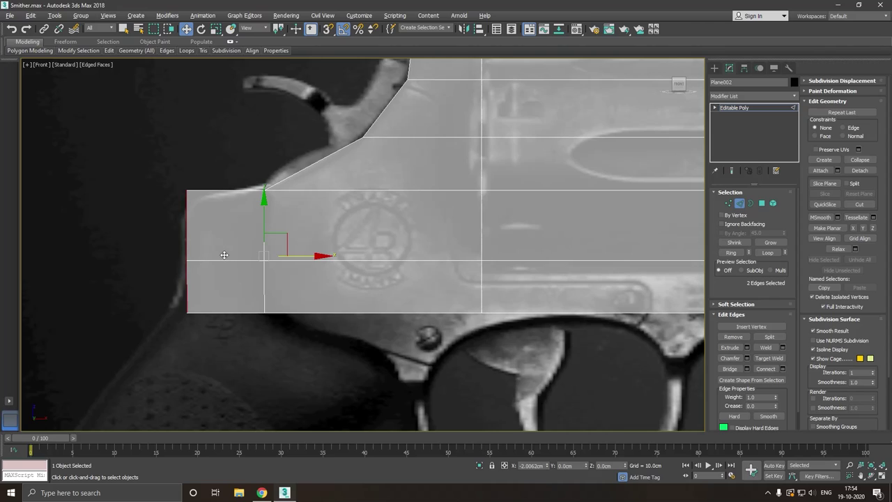
- Lower the new top-left vertex and shift it right onto the grip outline
{"action": "left_click", "coordinate": [729, 203]}
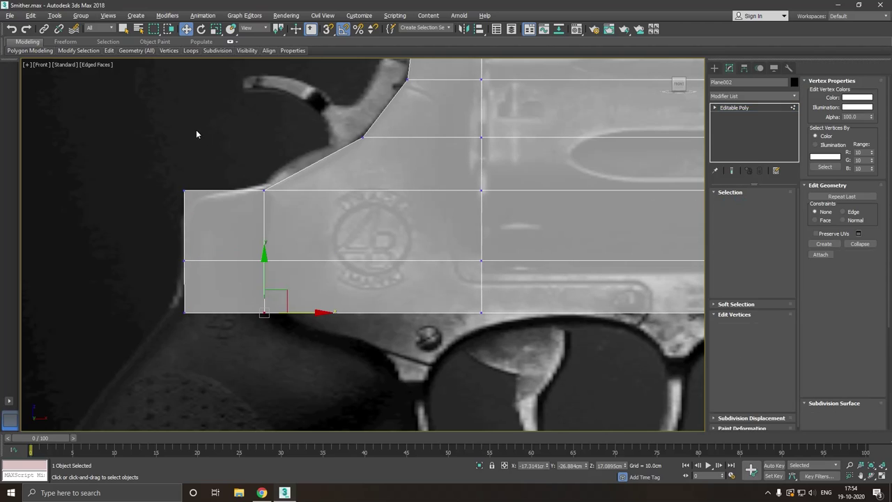
{"action": "left_click_drag", "start_coordinate": [170, 155], "coordinate": [197, 209]}
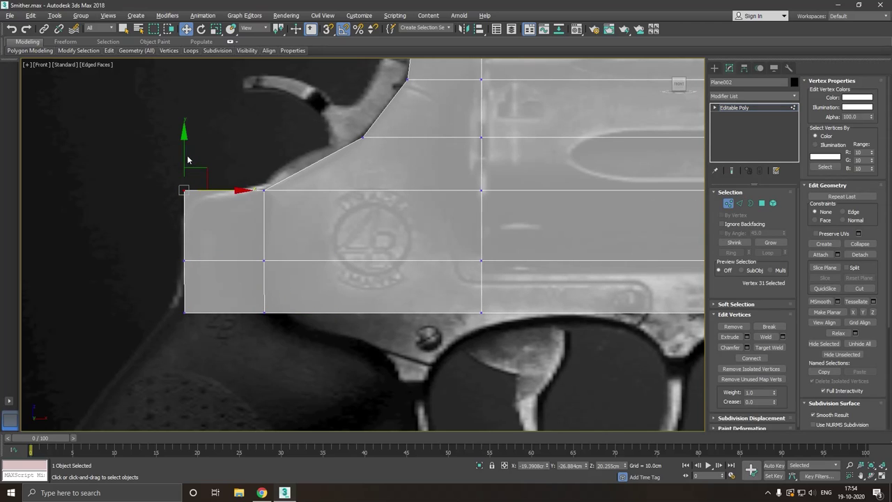
{"action": "left_click_drag", "start_coordinate": [186, 165], "coordinate": [186, 174]}
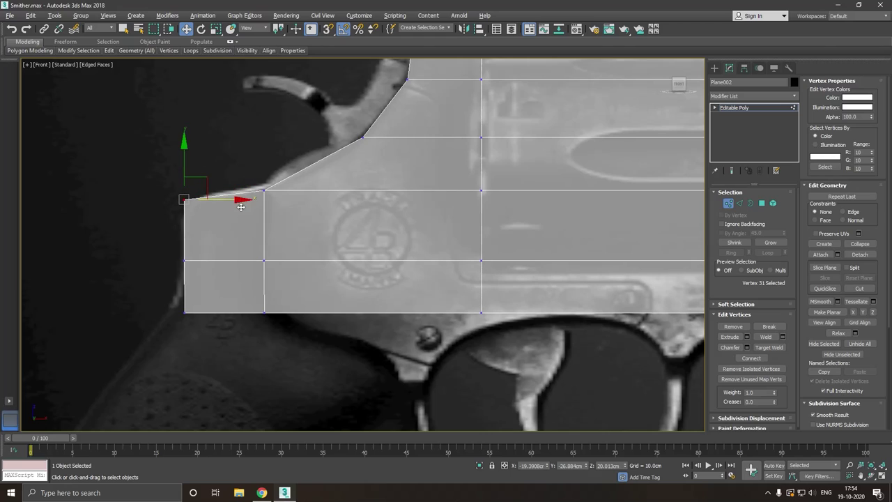
{"action": "left_click_drag", "start_coordinate": [241, 207], "coordinate": [251, 206]}
{"action": "left_click", "coordinate": [213, 222]}
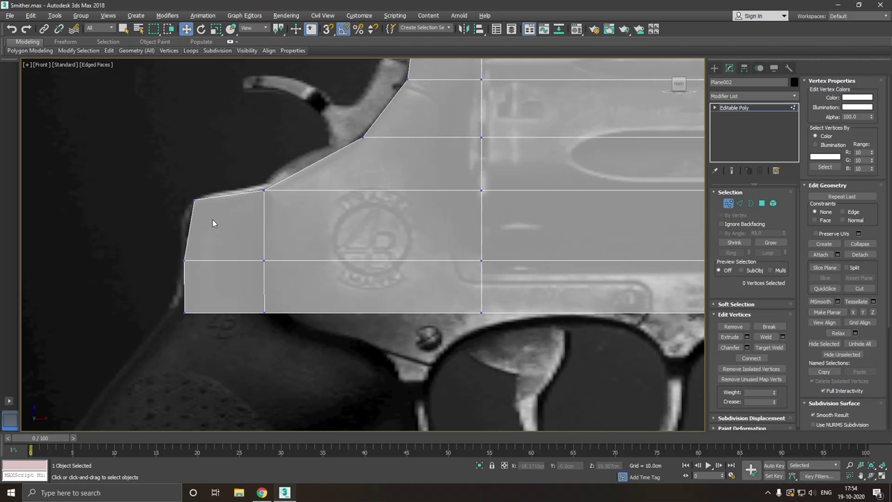
{"action": "scroll", "coordinate": [214, 223], "scroll_direction": "down", "scroll_amount": 4}
{"action": "left_click", "coordinate": [740, 203]}
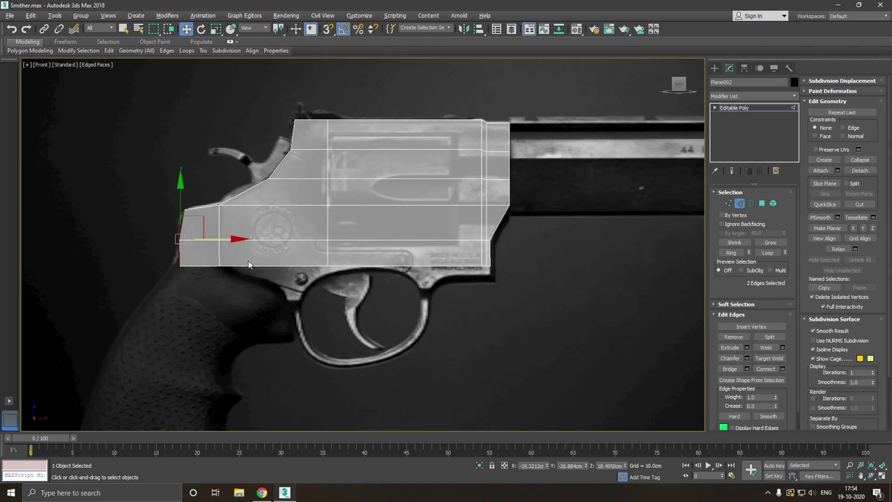
- Move the six-vertex lower inner row of Plane002 down toward its bottom edge
{"action": "scroll", "coordinate": [209, 265], "scroll_direction": "up", "scroll_amount": 2}
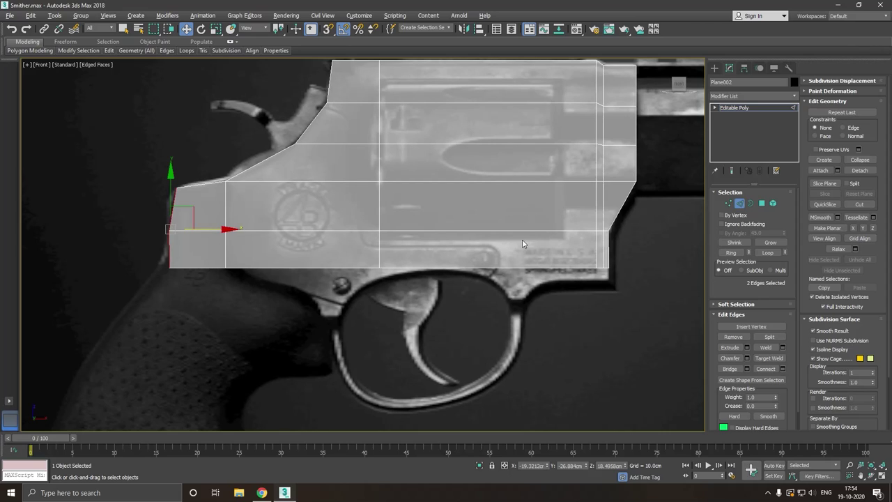
{"action": "double_click", "coordinate": [294, 269]}
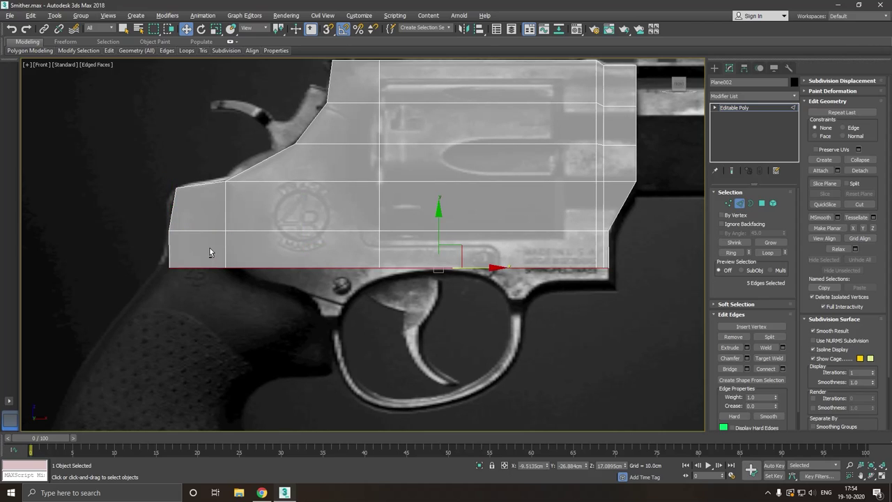
{"action": "left_click", "coordinate": [216, 267], "text": "alt"}
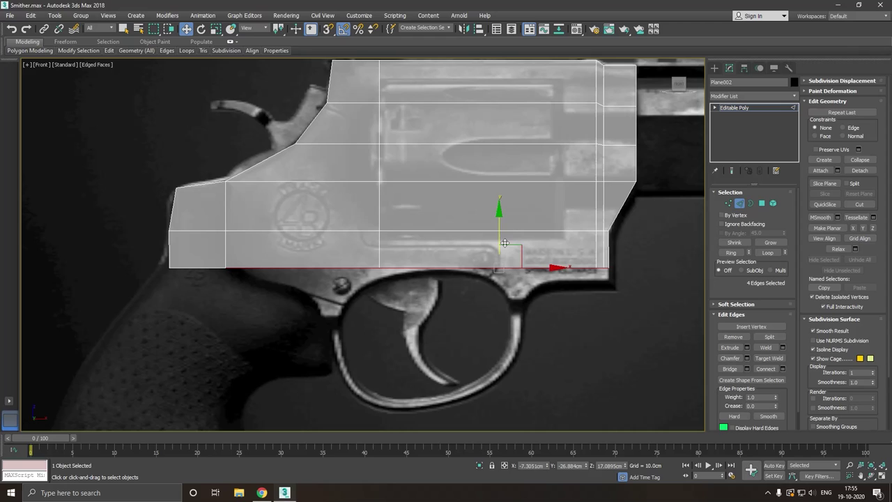
{"action": "middle_click_drag", "start_coordinate": [517, 217], "coordinate": [469, 296]}
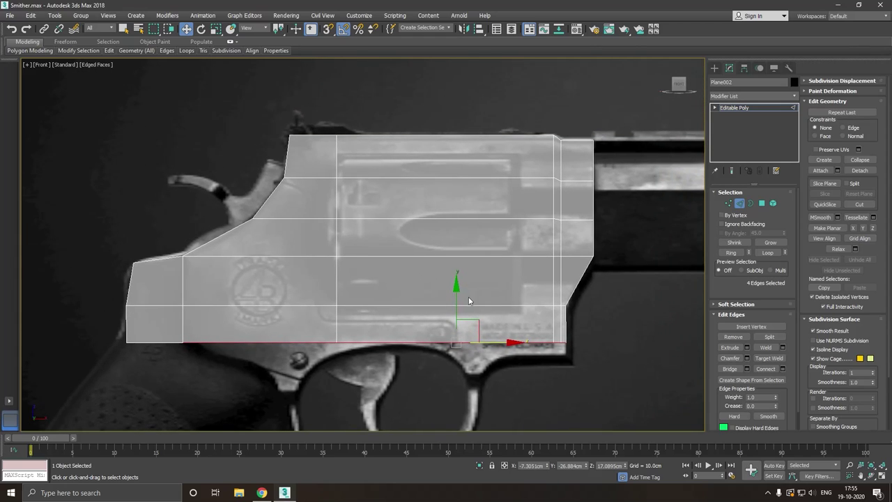
{"action": "left_click", "coordinate": [728, 203]}
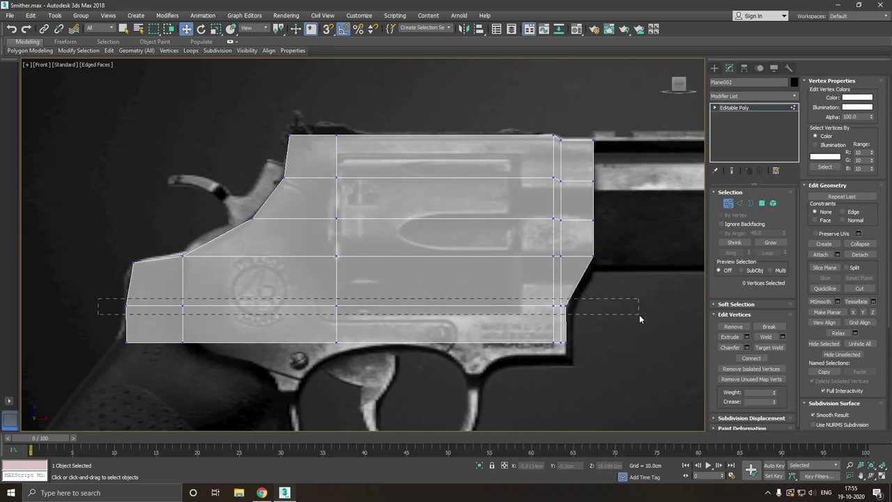
{"action": "left_click_drag", "start_coordinate": [639, 315], "coordinate": [639, 315]}
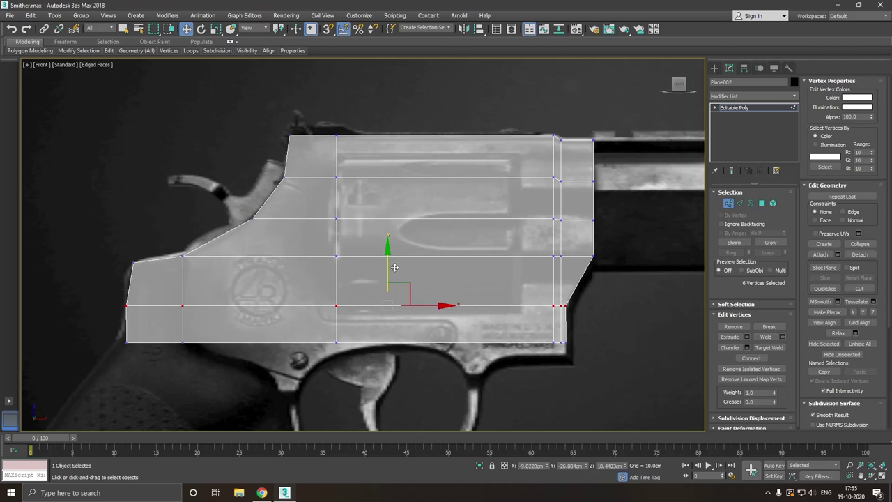
{"action": "left_click_drag", "start_coordinate": [394, 267], "coordinate": [398, 275]}
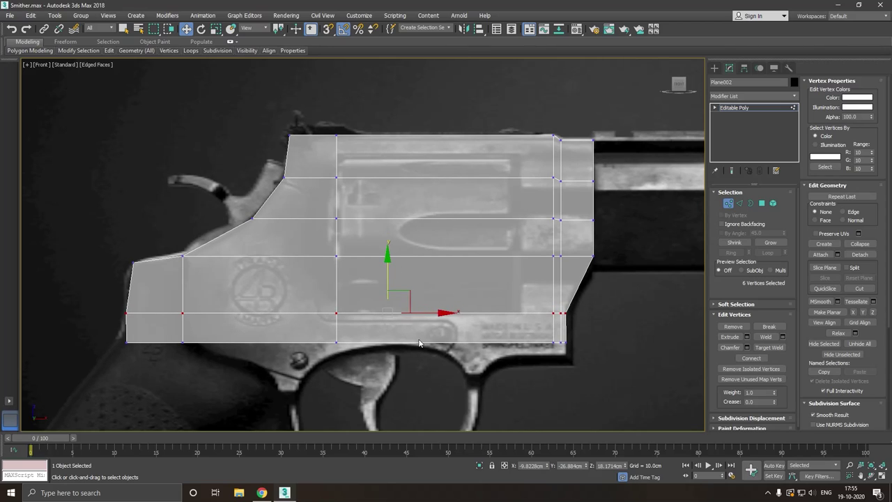
{"action": "left_click", "coordinate": [165, 114]}
{"action": "left_click", "coordinate": [109, 51]}
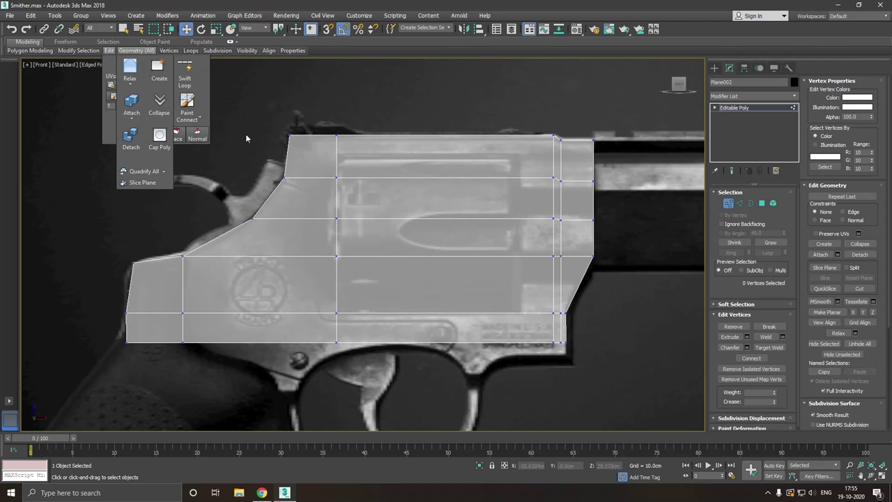
- Insert two vertical Swift Loops through the plane's middle, right of the centre column
{"action": "left_click", "coordinate": [184, 73]}
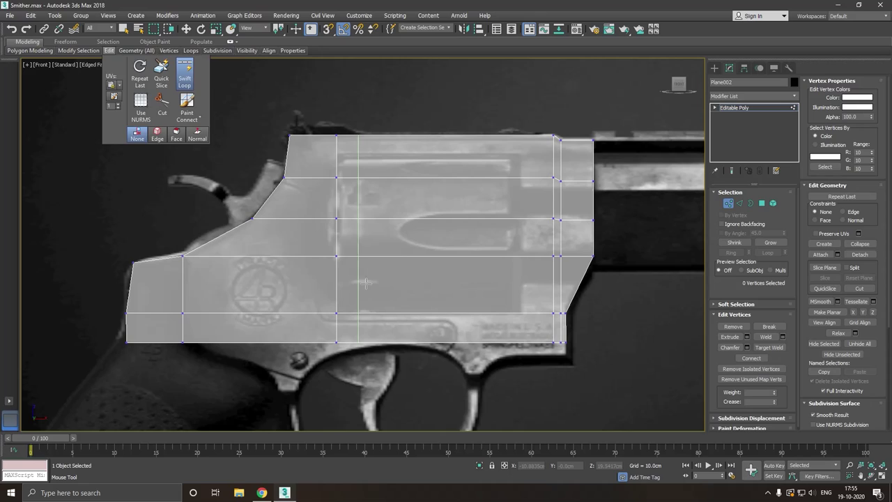
{"action": "left_click", "coordinate": [401, 299]}
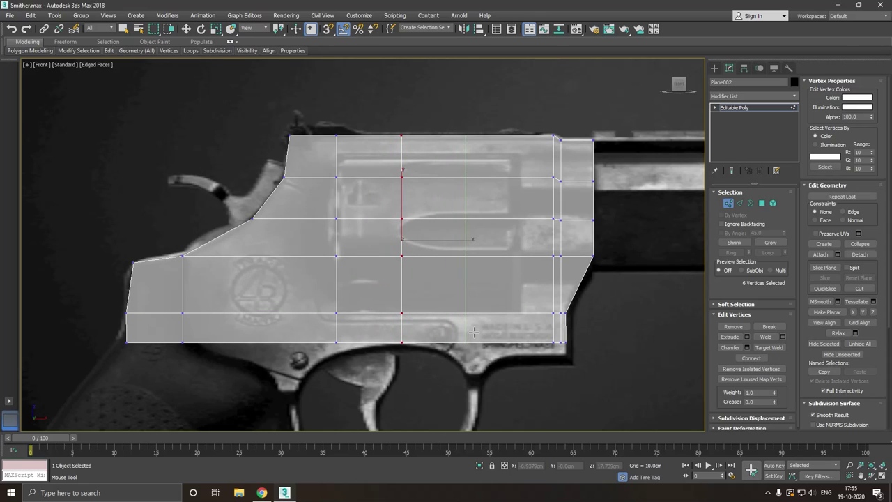
{"action": "left_click", "coordinate": [468, 335]}
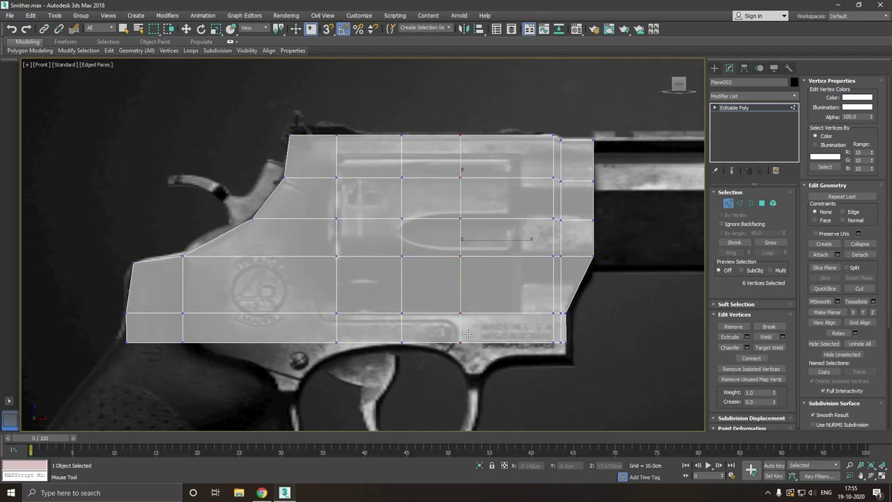
{"action": "key", "text": "w"}
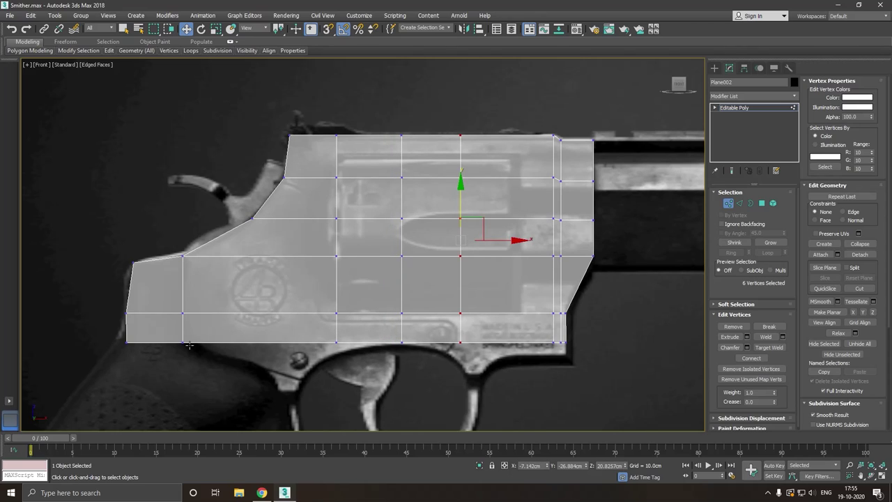
- Pull two bottom vertices down toward the trigger guard's top curve
{"action": "left_click", "coordinate": [335, 341]}
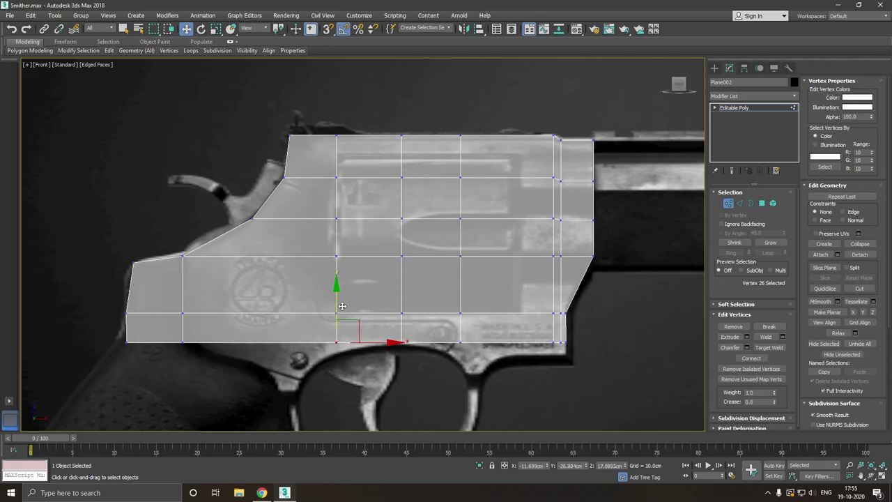
{"action": "left_click_drag", "start_coordinate": [343, 305], "coordinate": [341, 315]}
{"action": "left_click", "coordinate": [460, 342]}
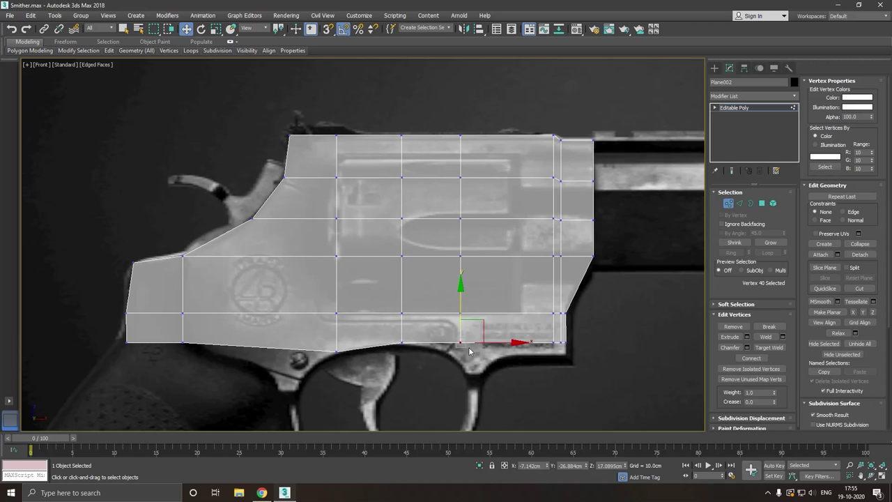
{"action": "left_click_drag", "start_coordinate": [467, 307], "coordinate": [466, 324]}
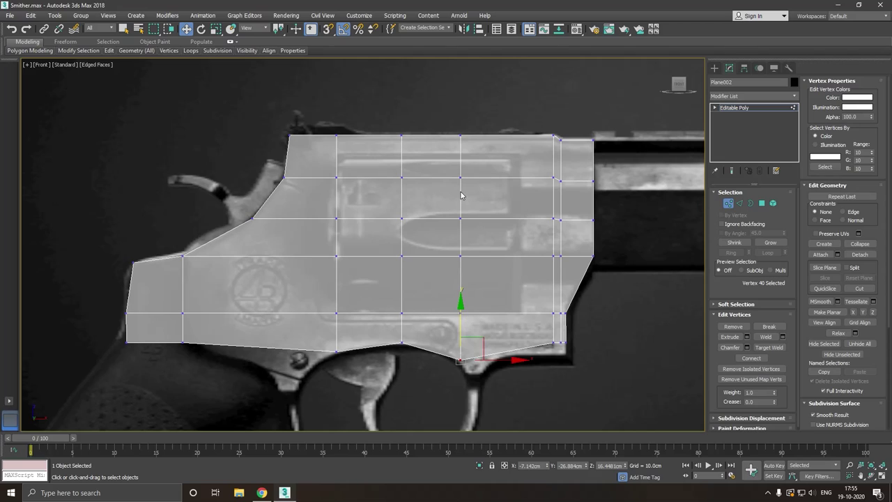
- Shift the right new loop's vertex column left and set its bottom vertex on the outline
{"action": "left_click_drag", "start_coordinate": [474, 238], "coordinate": [495, 392]}
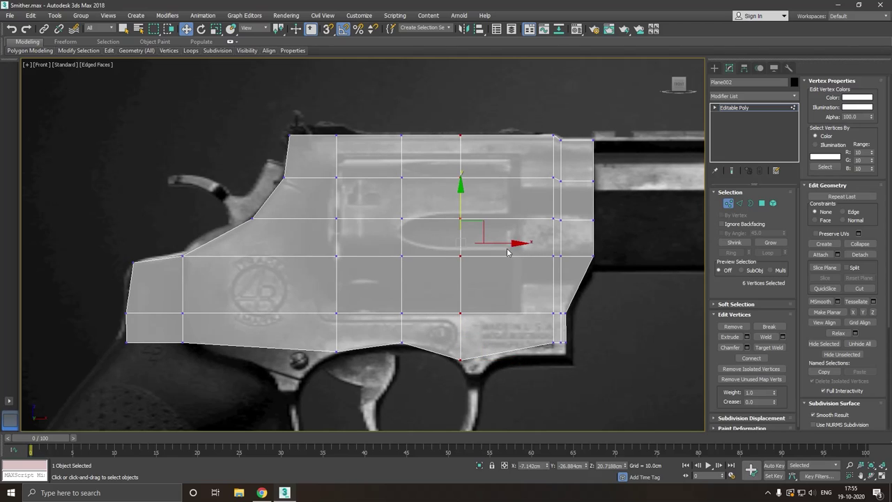
{"action": "left_click_drag", "start_coordinate": [506, 247], "coordinate": [485, 277]}
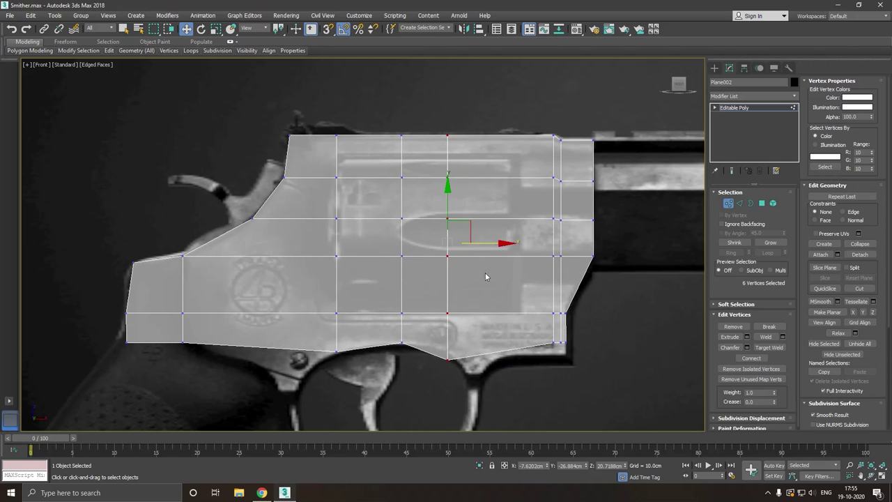
{"action": "left_click", "coordinate": [447, 359]}
{"action": "left_click_drag", "start_coordinate": [448, 352], "coordinate": [535, 364]}
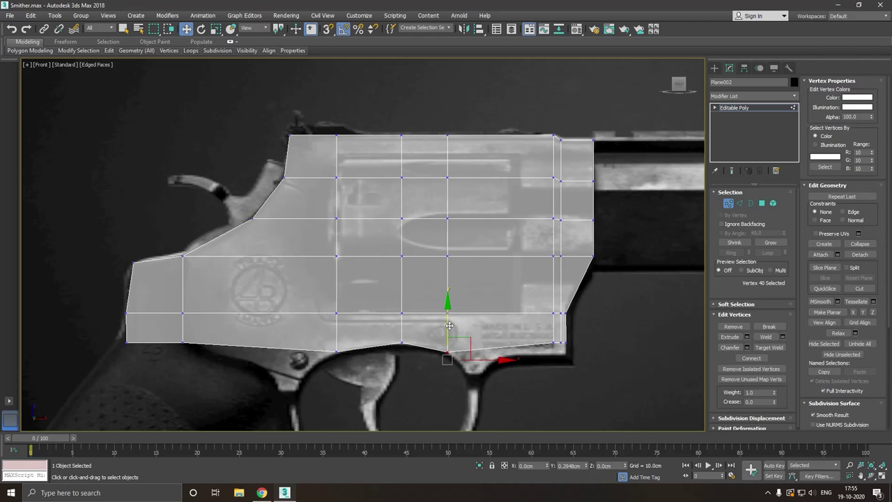
{"action": "left_click", "coordinate": [552, 381]}
{"action": "scroll", "coordinate": [559, 339], "scroll_direction": "up", "scroll_amount": 2}
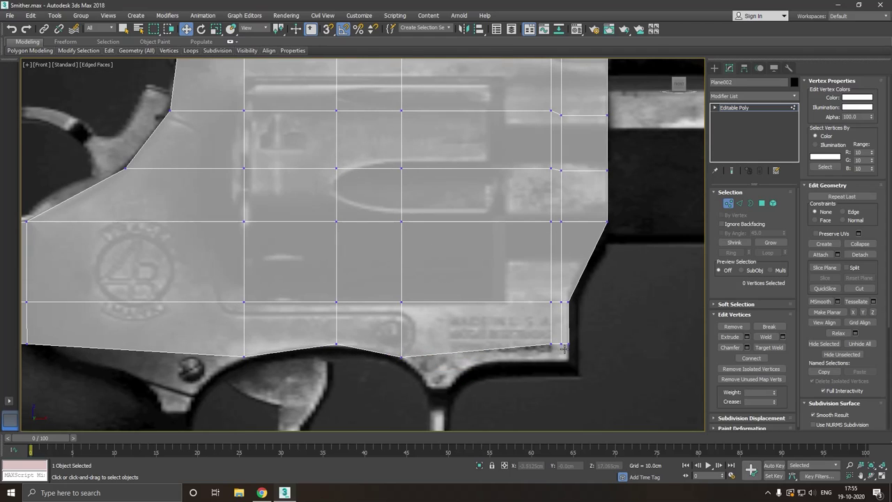
- Lower the three bottom-right corner vertices onto the guard outline
{"action": "left_click_drag", "start_coordinate": [540, 333], "coordinate": [581, 367]}
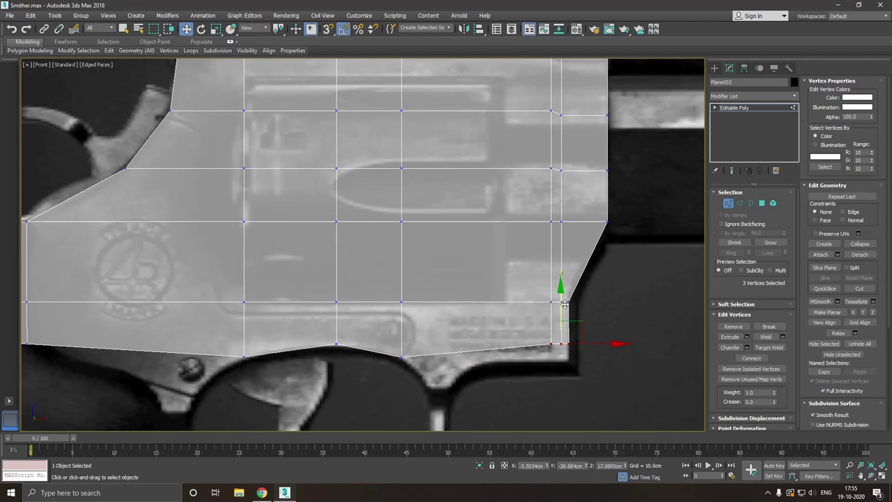
{"action": "left_click_drag", "start_coordinate": [566, 303], "coordinate": [567, 315]}
{"action": "scroll", "coordinate": [589, 291], "scroll_direction": "down", "scroll_amount": 3}
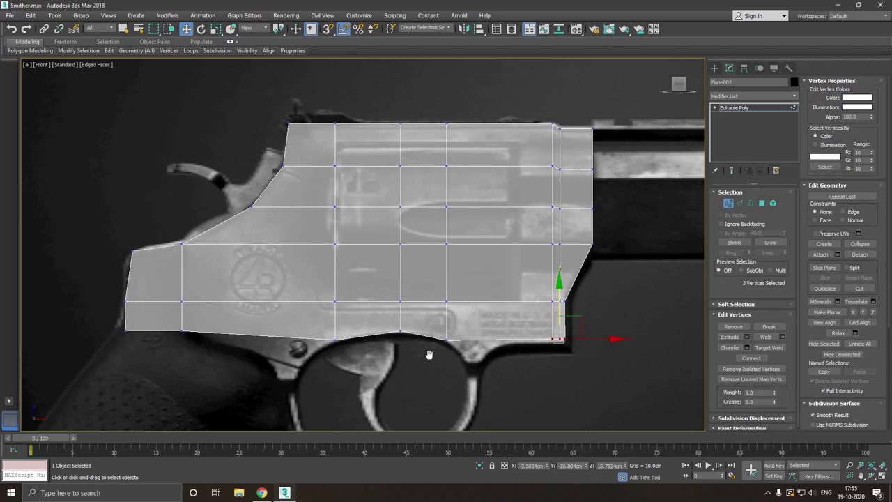
{"action": "middle_click_drag", "start_coordinate": [427, 355], "coordinate": [370, 280]}
{"action": "scroll", "coordinate": [349, 278], "scroll_direction": "up", "scroll_amount": 3}
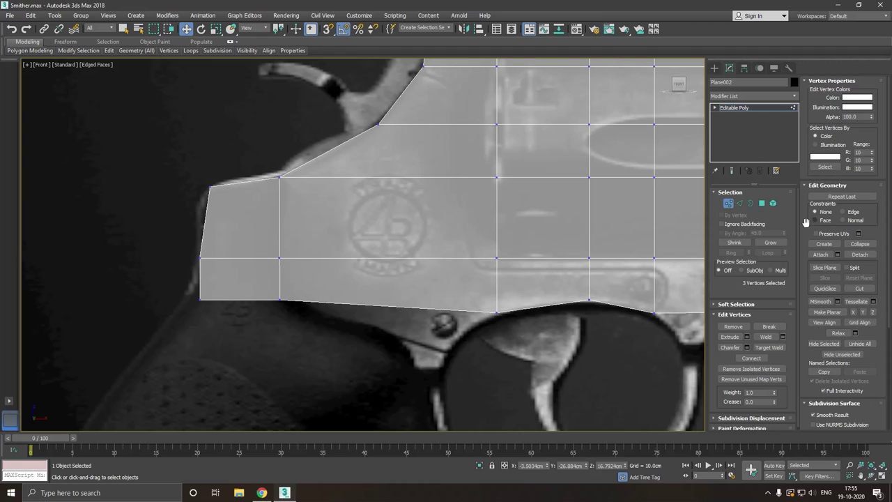
- Extrude a new strip downward from the bottom edge under the logo
{"action": "left_click", "coordinate": [740, 203]}
{"action": "left_click", "coordinate": [402, 310]}
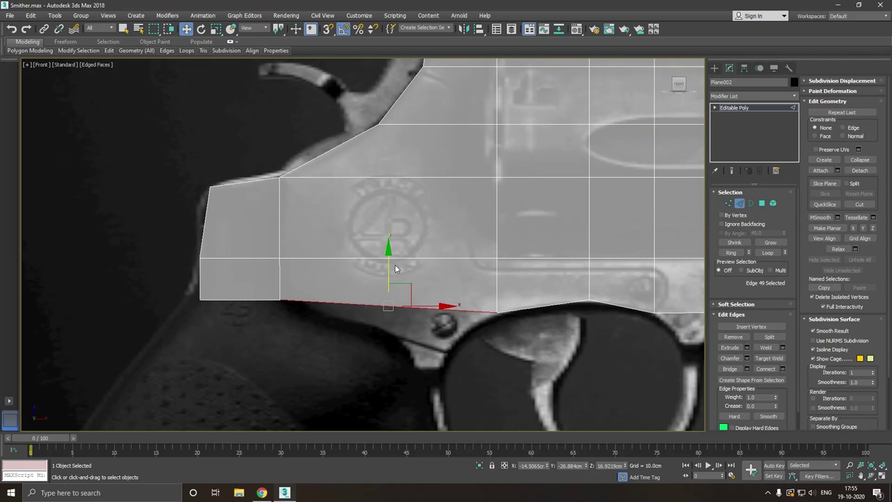
{"action": "left_click_drag", "start_coordinate": [392, 268], "coordinate": [392, 331], "text": "shift"}
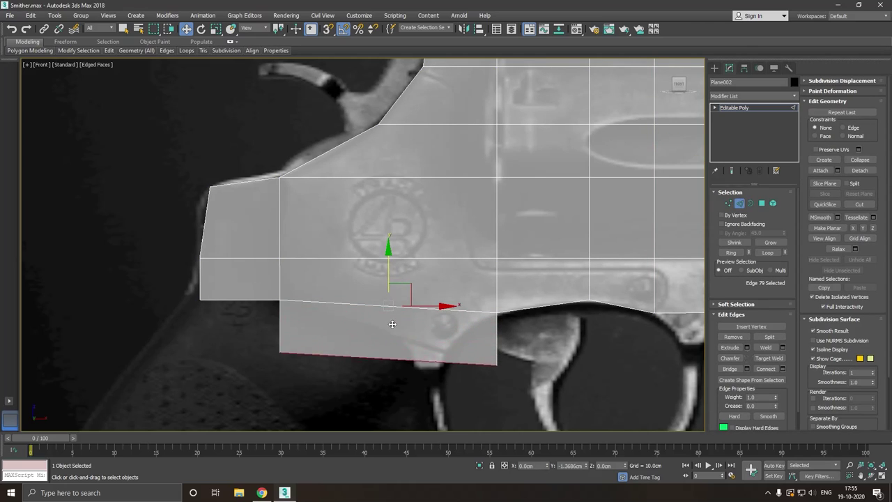
{"action": "left_click", "coordinate": [391, 364]}
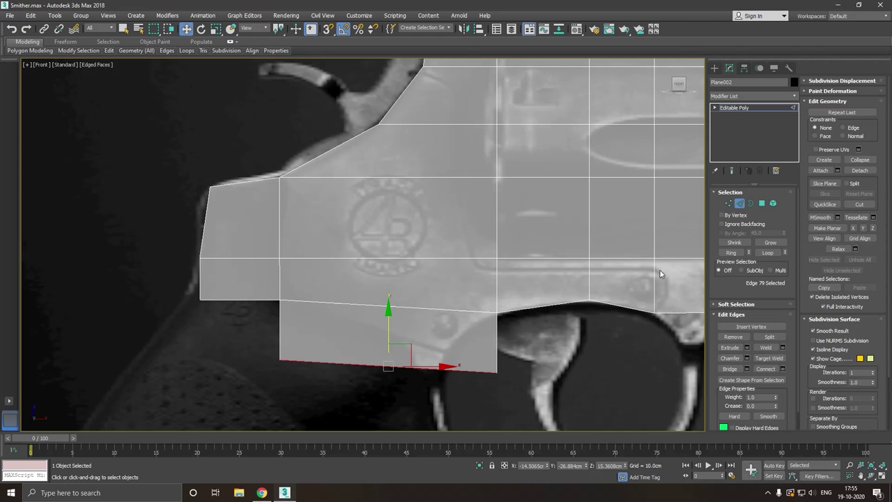
- Slide the strip's bottom vertices inward so its lower edge slopes onto the guard outline
{"action": "left_click", "coordinate": [729, 203]}
{"action": "left_click", "coordinate": [496, 371]}
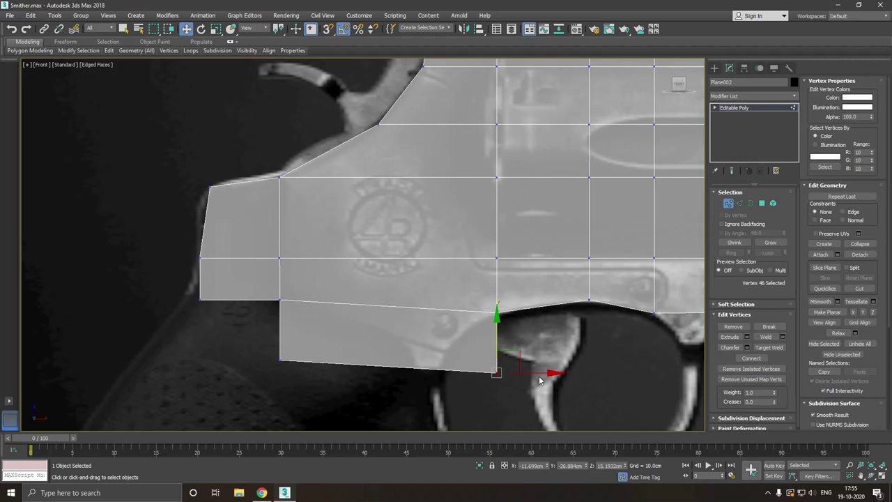
{"action": "mouse_move", "coordinate": [531, 377]}
{"action": "left_mouse_down"}
{"action": "mouse_move", "coordinate": [478, 364]}
{"action": "mouse_move", "coordinate": [381, 365]}
{"action": "mouse_move", "coordinate": [362, 337]}
{"action": "left_mouse_up"}
{"action": "left_click", "coordinate": [282, 359], "text": "ctrl"}
{"action": "left_click", "coordinate": [280, 354]}
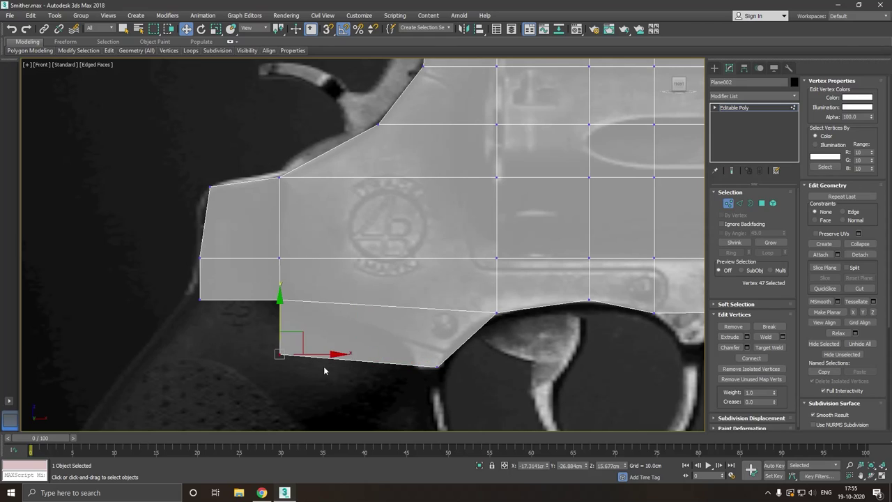
{"action": "left_click_drag", "start_coordinate": [281, 321], "coordinate": [287, 336]}
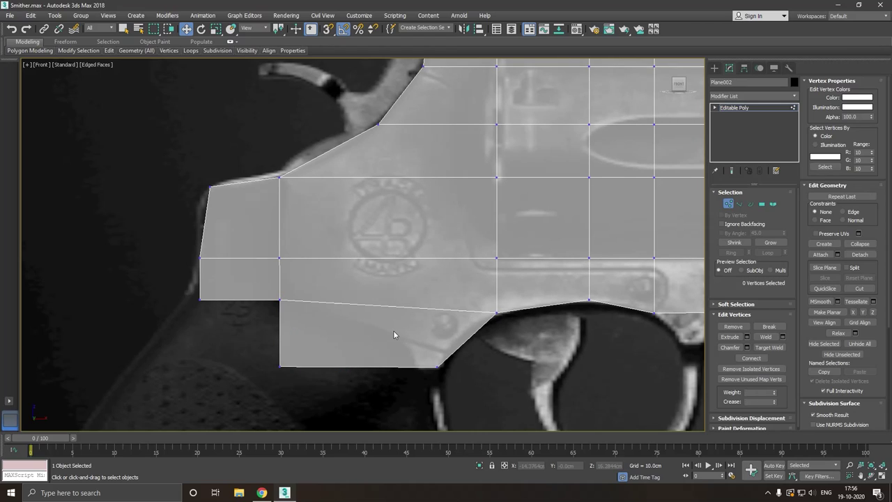
{"action": "left_click_drag", "start_coordinate": [314, 380], "coordinate": [437, 331]}
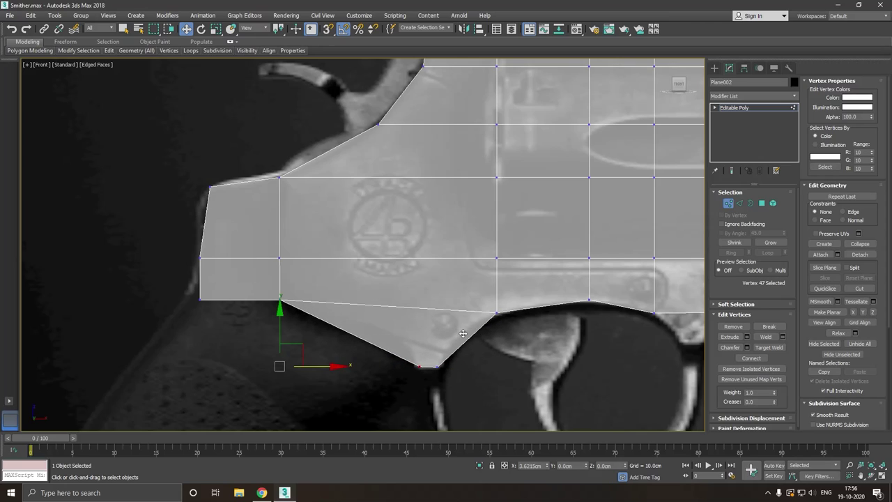
{"action": "left_click_drag", "start_coordinate": [436, 332], "coordinate": [454, 333]}
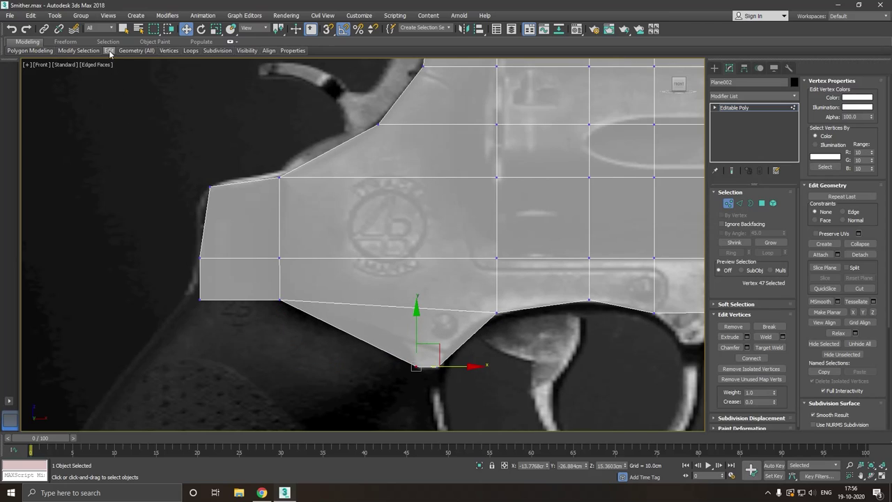
- Cut a Swift Loop across the tab and fit its vertices to the trigger guard's front
{"action": "left_click", "coordinate": [184, 73]}
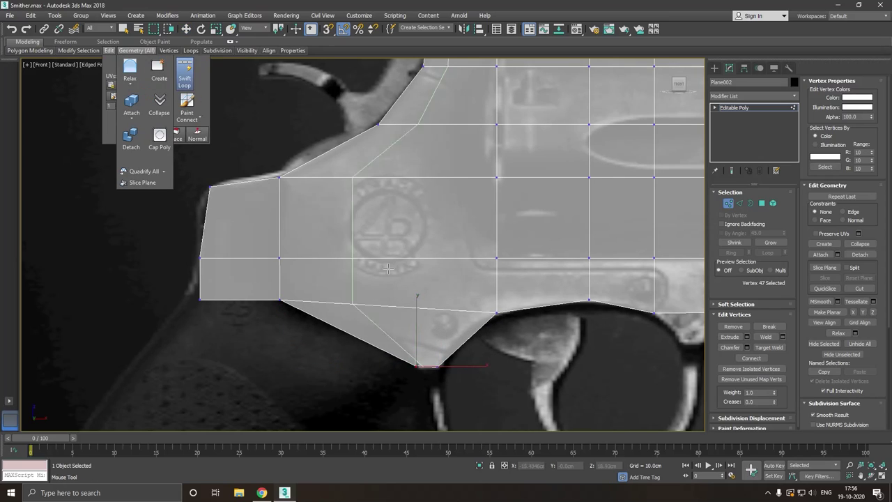
{"action": "left_click", "coordinate": [471, 340]}
{"action": "left_click", "coordinate": [469, 337]}
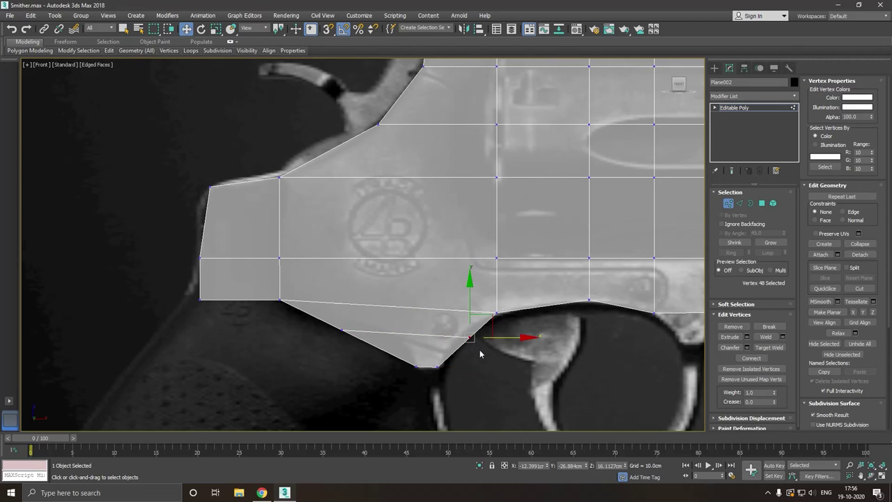
{"action": "left_click_drag", "start_coordinate": [495, 340], "coordinate": [481, 340]}
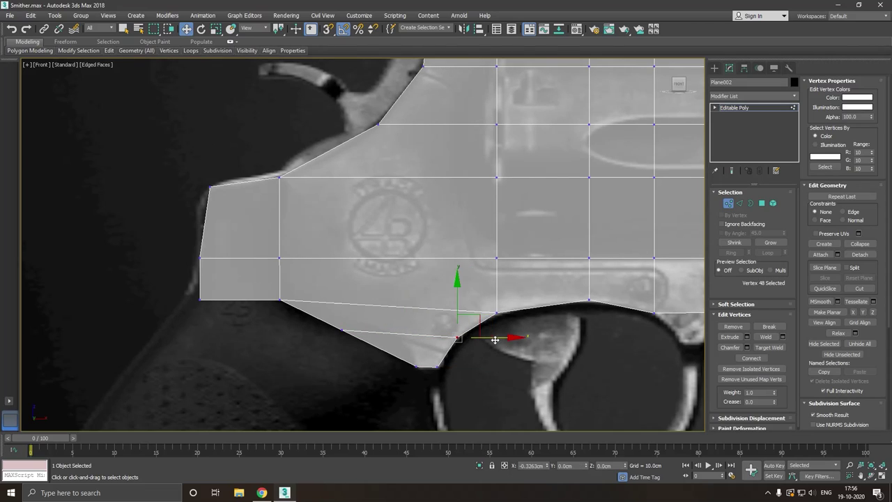
{"action": "left_click", "coordinate": [341, 330]}
{"action": "left_click_drag", "start_coordinate": [384, 334], "coordinate": [404, 331]}
{"action": "left_click", "coordinate": [416, 369]}
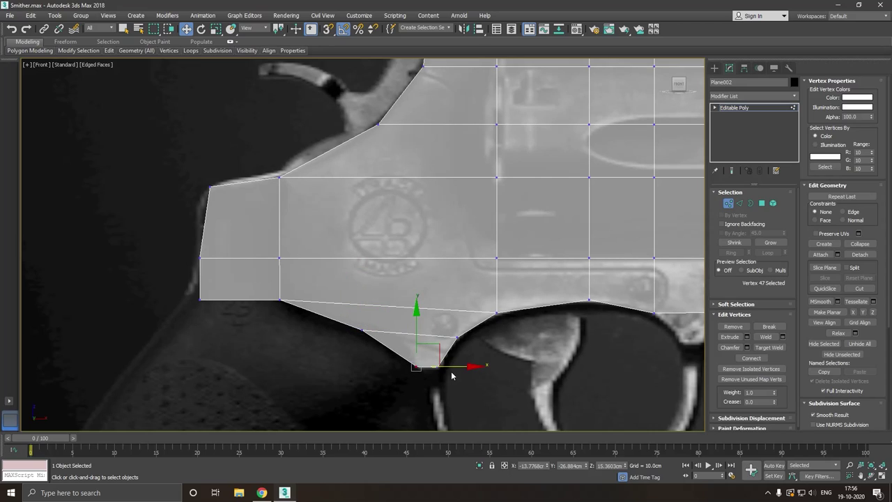
{"action": "left_click_drag", "start_coordinate": [465, 372], "coordinate": [466, 368]}
{"action": "left_click", "coordinate": [356, 328]}
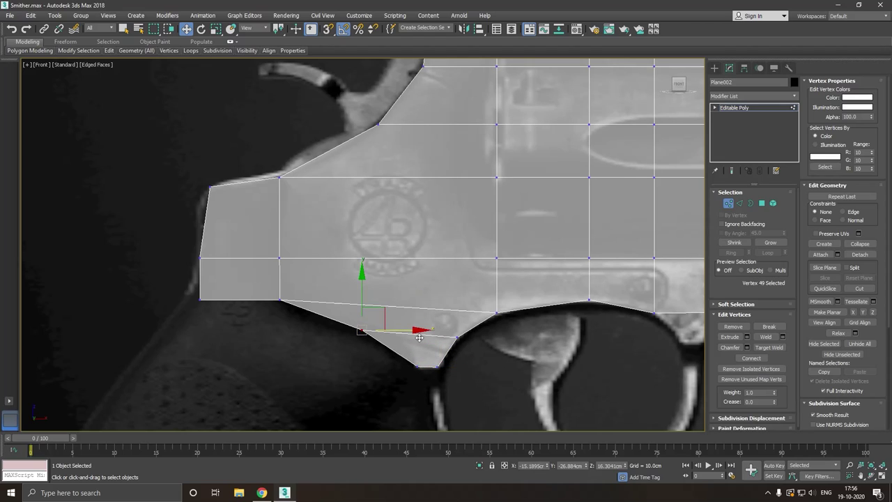
{"action": "mouse_move", "coordinate": [418, 332]}
{"action": "left_mouse_down"}
{"action": "mouse_move", "coordinate": [456, 344]}
{"action": "mouse_move", "coordinate": [399, 344]}
{"action": "left_mouse_up"}
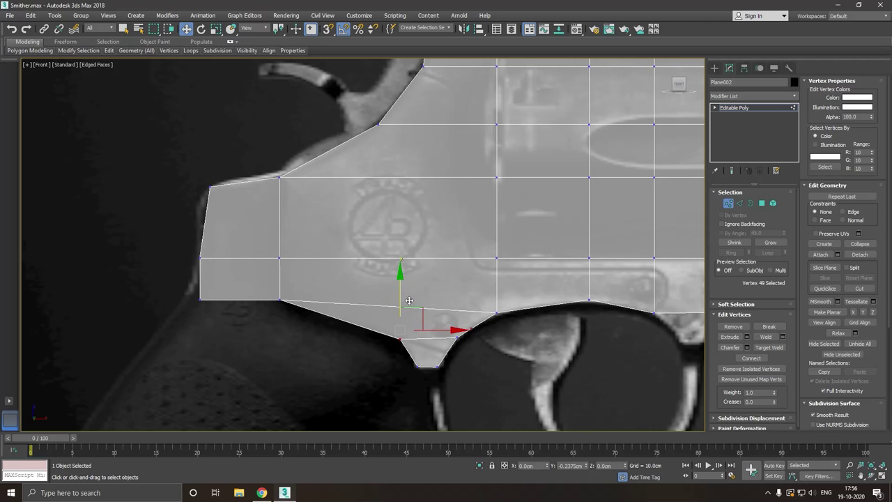
- Check the tab's two bottom vertices and the vertex at the trigger-guard tip
{"action": "left_click", "coordinate": [494, 358]}
{"action": "scroll", "coordinate": [303, 253], "scroll_direction": "down", "scroll_amount": 3}
{"action": "scroll", "coordinate": [244, 265], "scroll_direction": "down", "scroll_amount": 2}
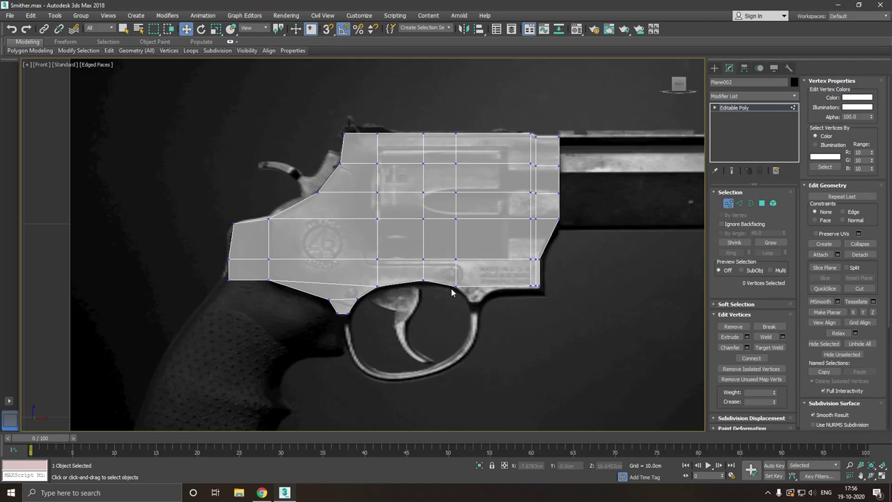
{"action": "scroll", "coordinate": [452, 292], "scroll_direction": "up", "scroll_amount": 3}
{"action": "left_click", "coordinate": [739, 202]}
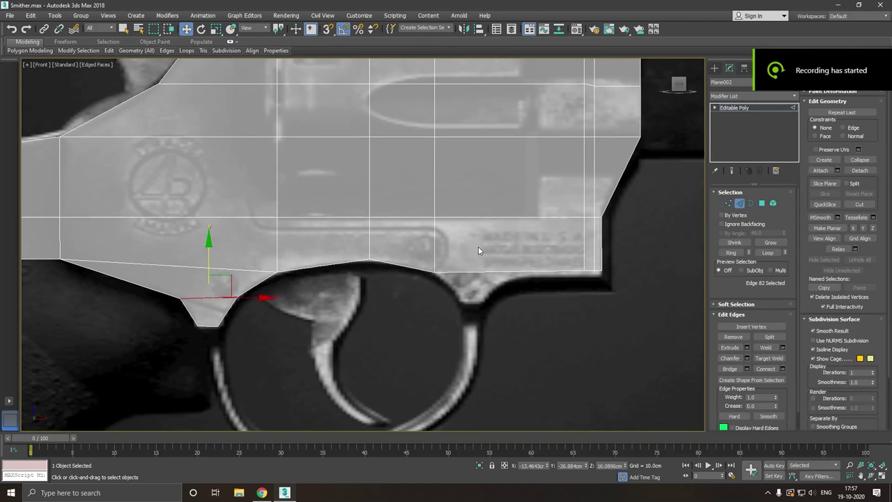
{"action": "left_click", "coordinate": [728, 202]}
{"action": "mouse_move", "coordinate": [191, 317]}
{"action": "left_mouse_down"}
{"action": "mouse_move", "coordinate": [237, 342]}
{"action": "mouse_move", "coordinate": [251, 329]}
{"action": "left_mouse_up"}
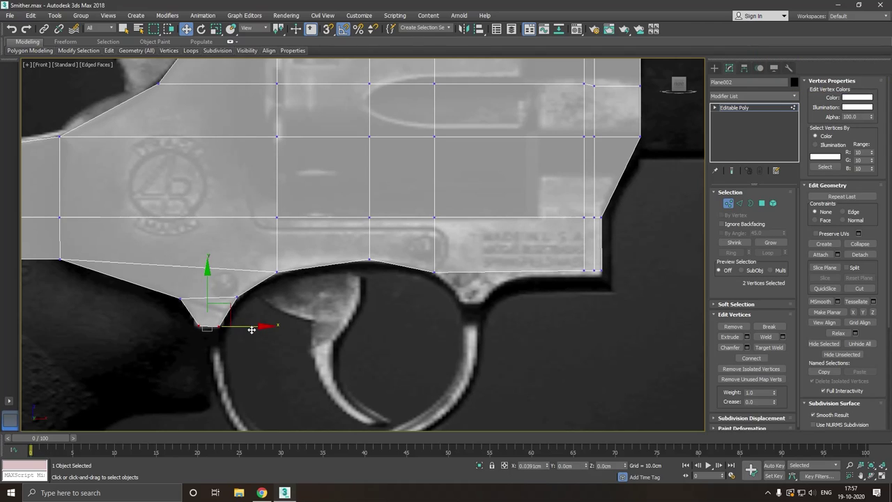
{"action": "left_click", "coordinate": [208, 341]}
{"action": "left_click", "coordinate": [219, 331]}
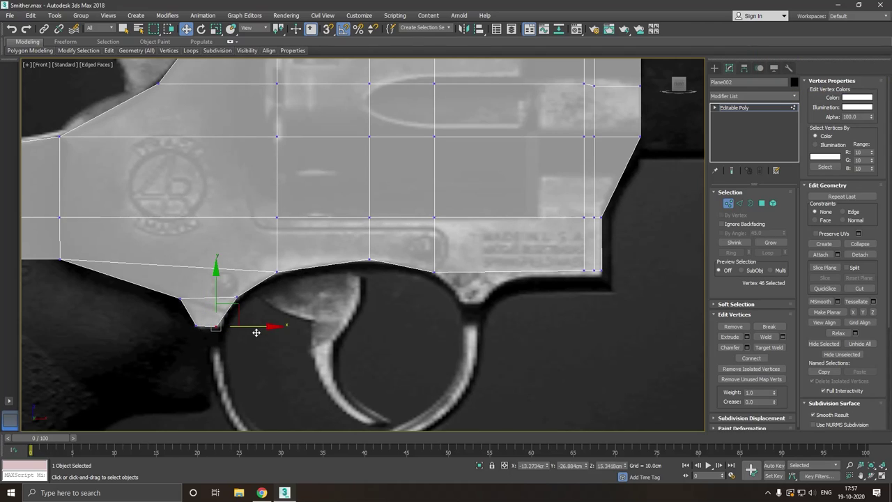
{"action": "left_click", "coordinate": [739, 203]}
- Extrude the frame's bottom-right edge downward and slide the new bottom vertex right
{"action": "left_click", "coordinate": [502, 271]}
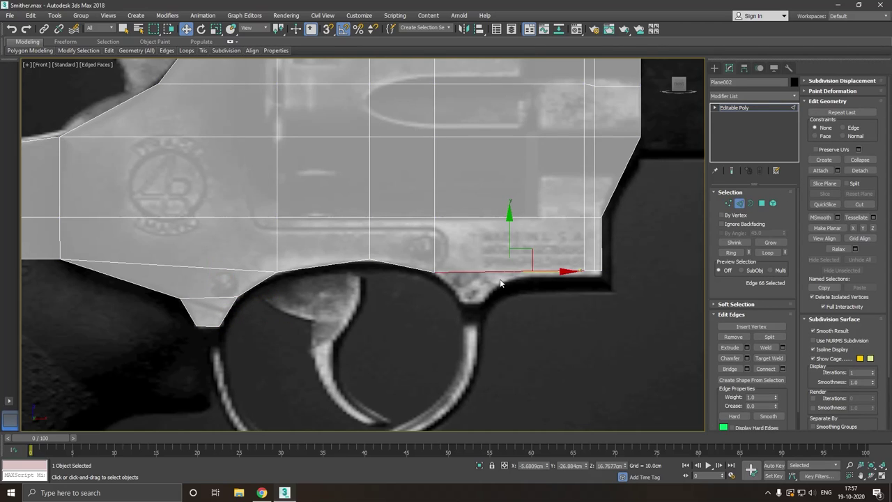
{"action": "left_click_drag", "start_coordinate": [511, 244], "coordinate": [511, 276], "text": "shift"}
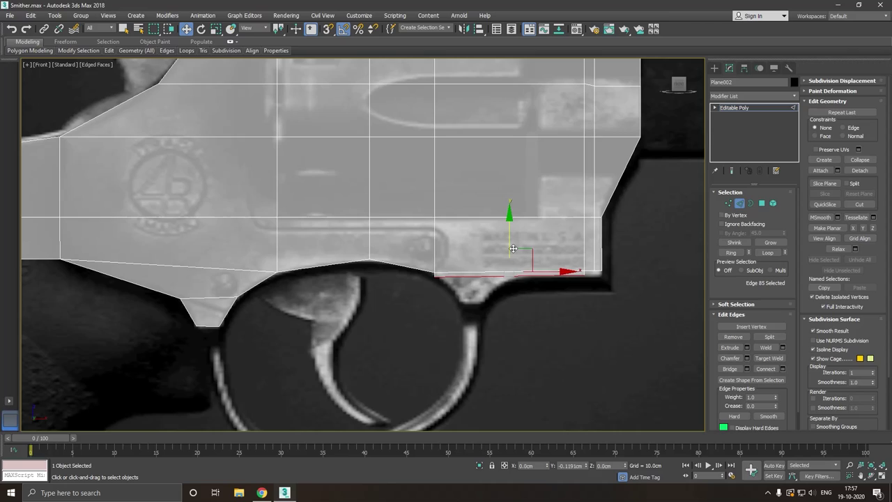
{"action": "left_click", "coordinate": [728, 203]}
{"action": "left_click", "coordinate": [433, 303]}
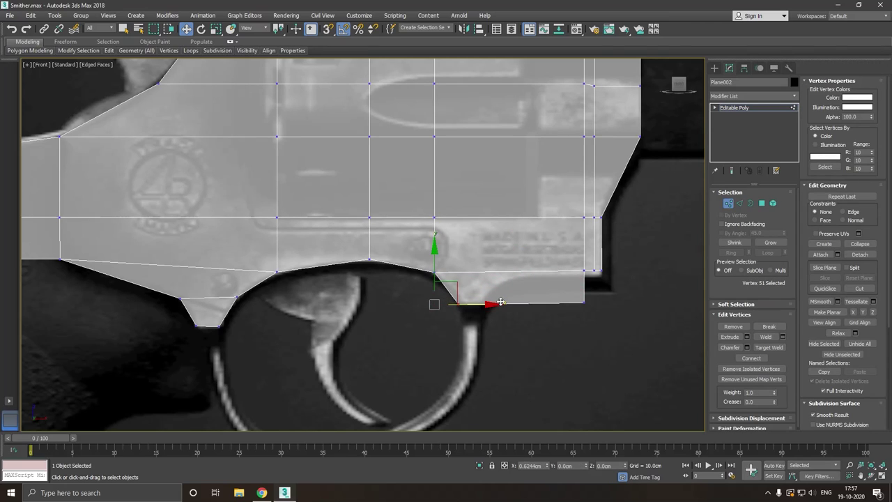
{"action": "left_click_drag", "start_coordinate": [475, 307], "coordinate": [506, 308]}
{"action": "mouse_move", "coordinate": [595, 317]}
{"action": "left_mouse_down"}
{"action": "mouse_move", "coordinate": [623, 310]}
{"action": "mouse_move", "coordinate": [496, 308]}
{"action": "left_mouse_up"}
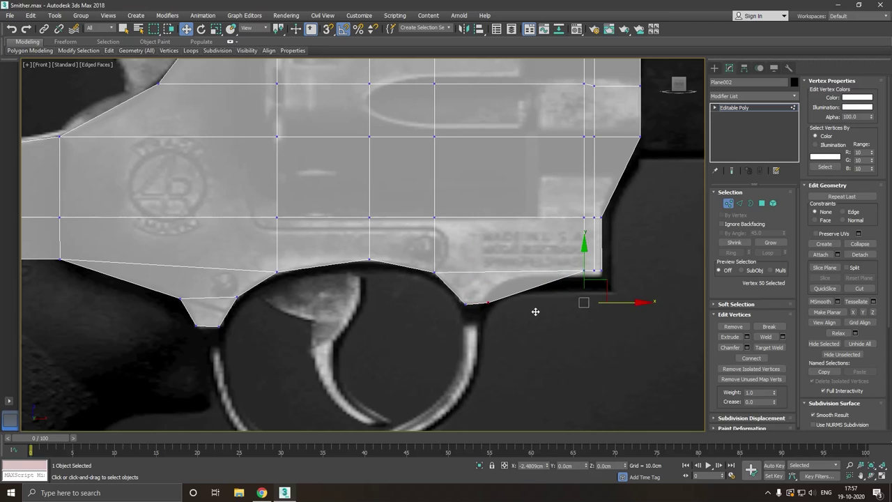
- Fit the strip's vertices to the guard's rear tip and lower its right-end vertices slightly
{"action": "scroll", "coordinate": [478, 297], "scroll_direction": "up", "scroll_amount": 3}
{"action": "left_click", "coordinate": [450, 312]}
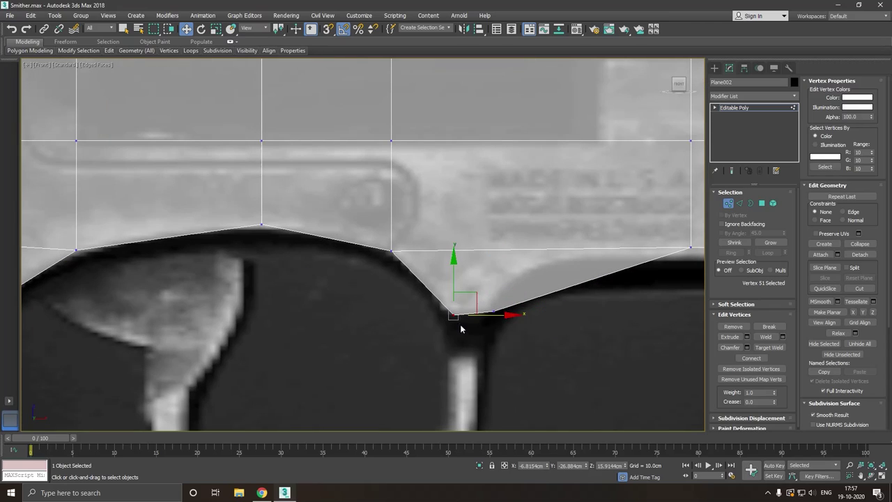
{"action": "left_click_drag", "start_coordinate": [459, 296], "coordinate": [459, 285]}
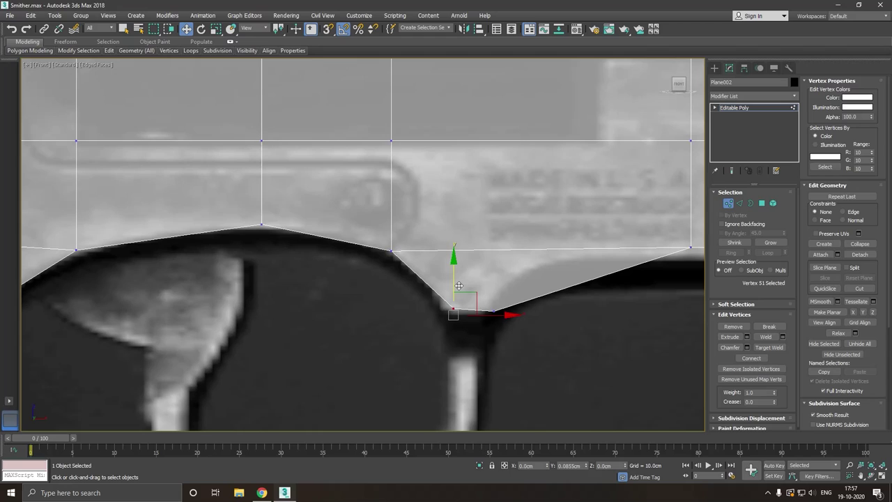
{"action": "mouse_move", "coordinate": [399, 296]}
{"action": "left_mouse_down"}
{"action": "mouse_move", "coordinate": [518, 321]}
{"action": "mouse_move", "coordinate": [513, 314]}
{"action": "left_mouse_up"}
{"action": "scroll", "coordinate": [360, 308], "scroll_direction": "down", "scroll_amount": 2}
{"action": "scroll", "coordinate": [478, 317], "scroll_direction": "up", "scroll_amount": 1}
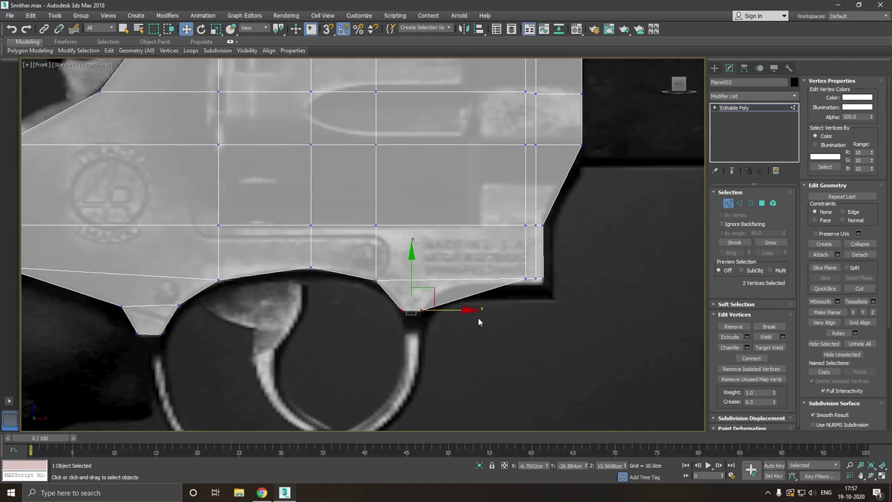
{"action": "left_click_drag", "start_coordinate": [506, 261], "coordinate": [563, 296]}
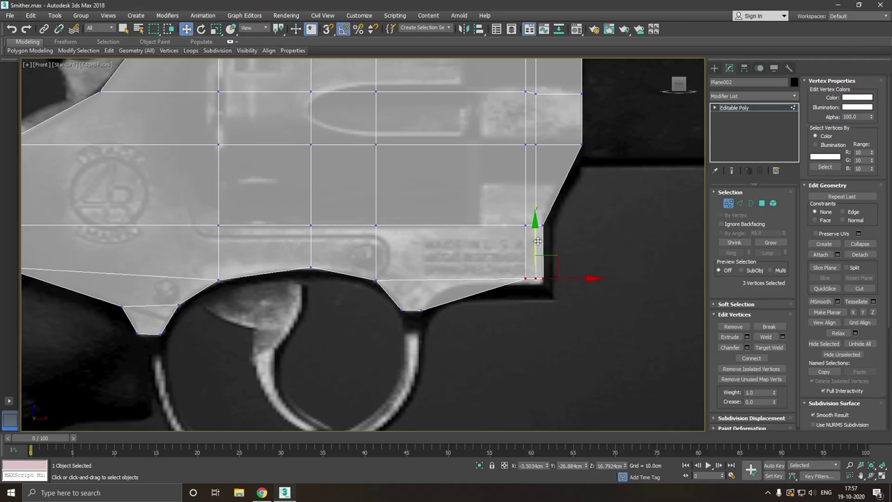
{"action": "left_click_drag", "start_coordinate": [540, 240], "coordinate": [542, 244]}
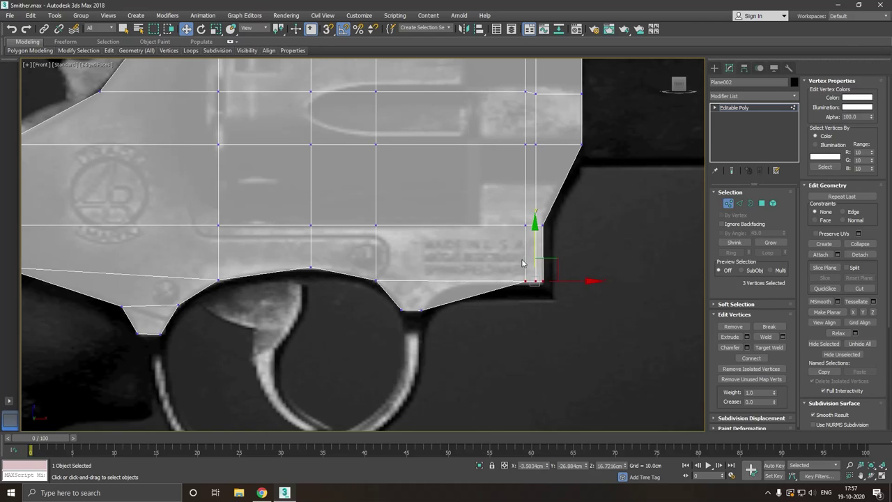
- Slide the strip's bottom-right vertex right under the frame corner
{"action": "left_click", "coordinate": [109, 50]}
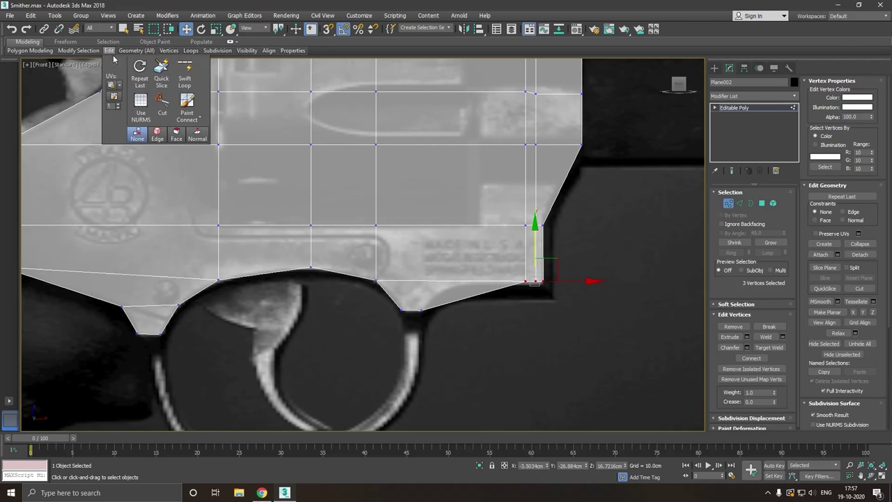
{"action": "left_click", "coordinate": [185, 72]}
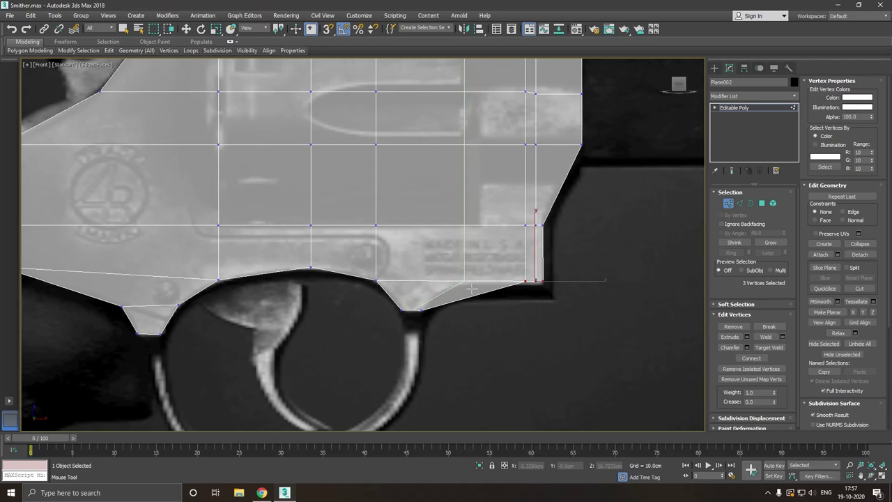
{"action": "right_click", "coordinate": [491, 301]}
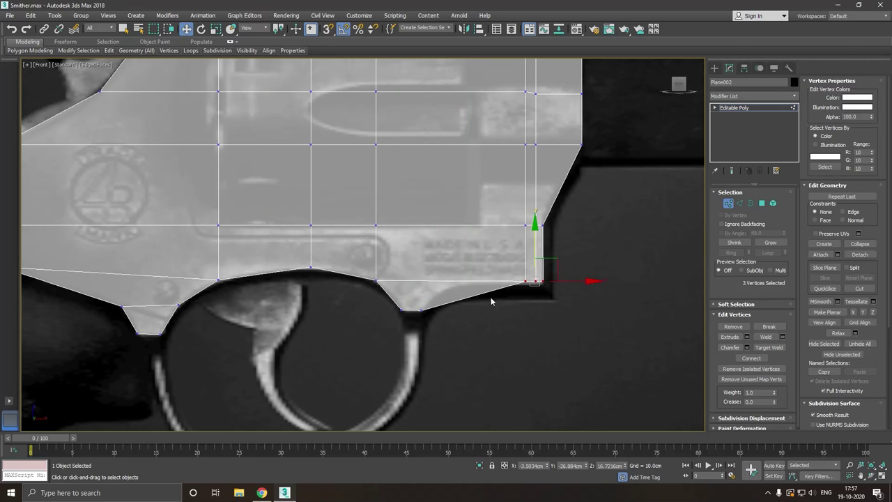
{"action": "scroll", "coordinate": [441, 282], "scroll_direction": "up", "scroll_amount": 2}
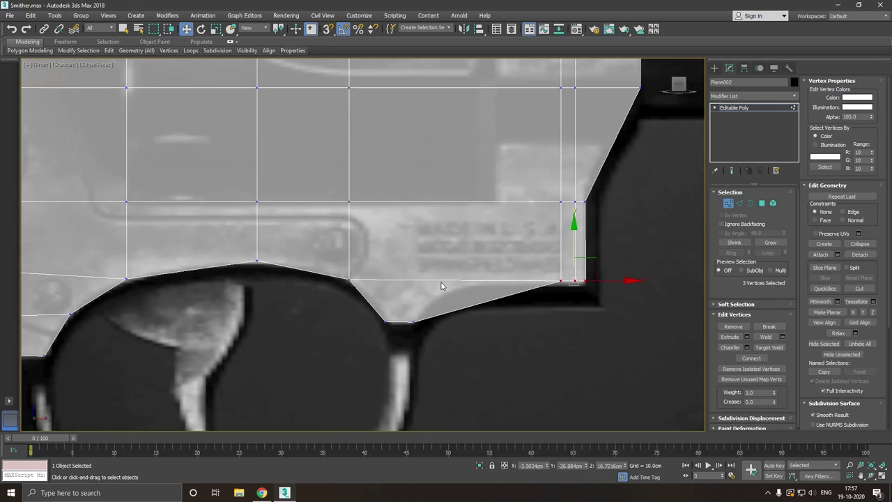
{"action": "left_click", "coordinate": [414, 322]}
{"action": "left_click_drag", "start_coordinate": [460, 327], "coordinate": [611, 327]}
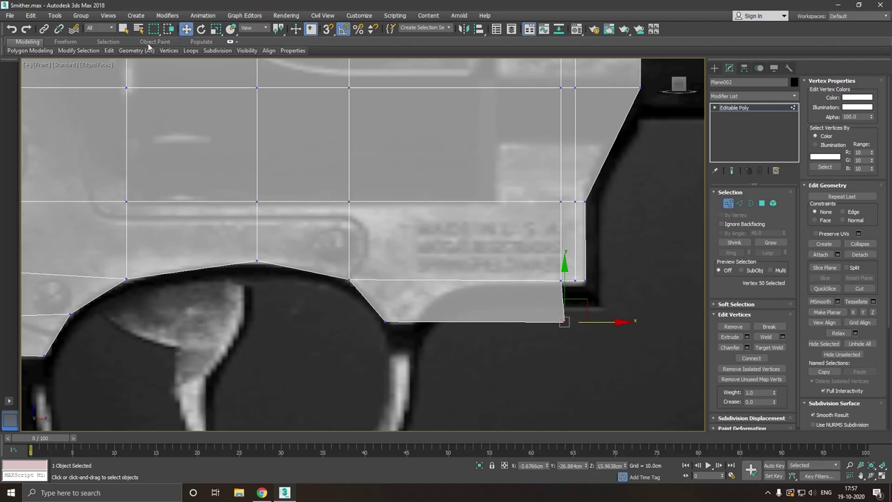
- Add a vertical loop through the strip, set it on the guard's rear slope, and delete the corner vertex
{"action": "left_click", "coordinate": [187, 70]}
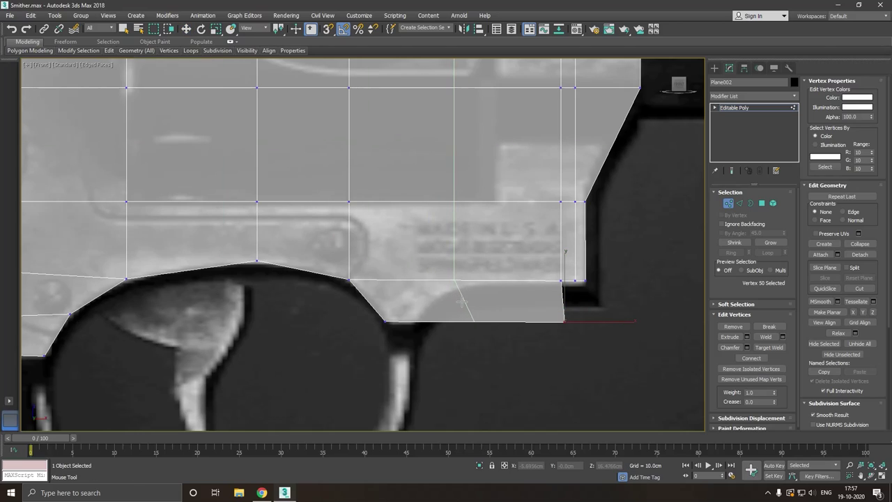
{"action": "left_click", "coordinate": [462, 301]}
{"action": "key", "text": "w"}
{"action": "left_click", "coordinate": [474, 322]}
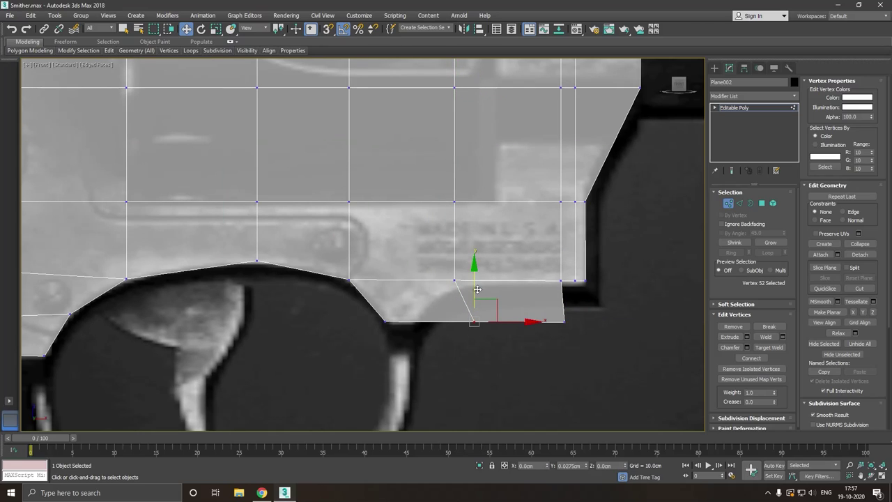
{"action": "mouse_move", "coordinate": [477, 288]}
{"action": "left_mouse_down"}
{"action": "mouse_move", "coordinate": [474, 314]}
{"action": "mouse_move", "coordinate": [426, 293]}
{"action": "mouse_move", "coordinate": [465, 325]}
{"action": "left_mouse_up"}
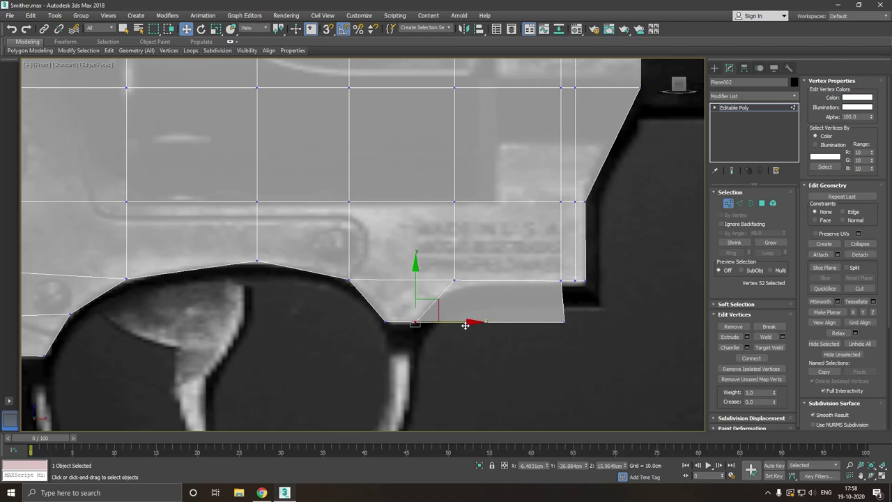
{"action": "left_click", "coordinate": [563, 321]}
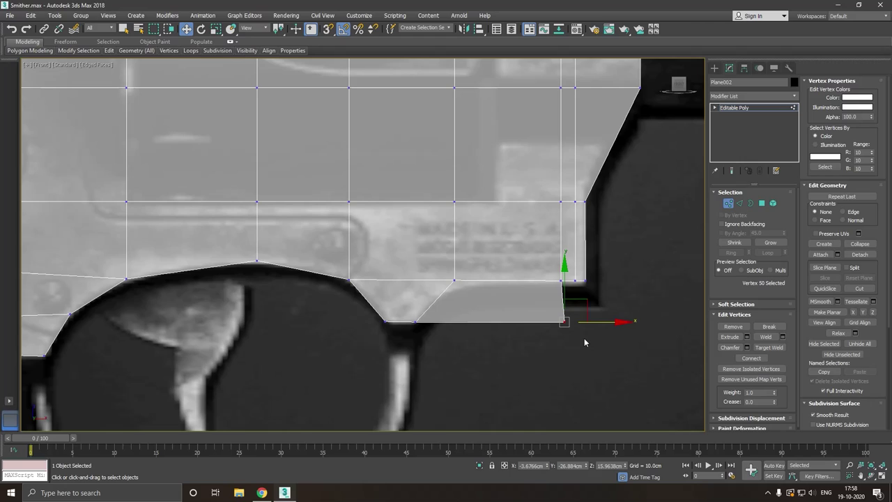
{"action": "key", "text": "Delete"}
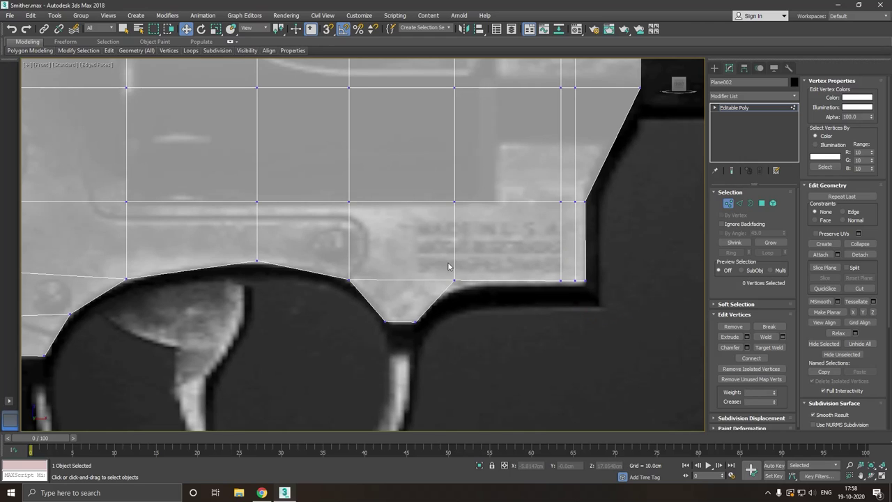
{"action": "scroll", "coordinate": [448, 266], "scroll_direction": "up", "scroll_amount": 2}
- Shift the new loop's lower and upper vertices slightly right to straighten it
{"action": "left_click", "coordinate": [457, 287]}
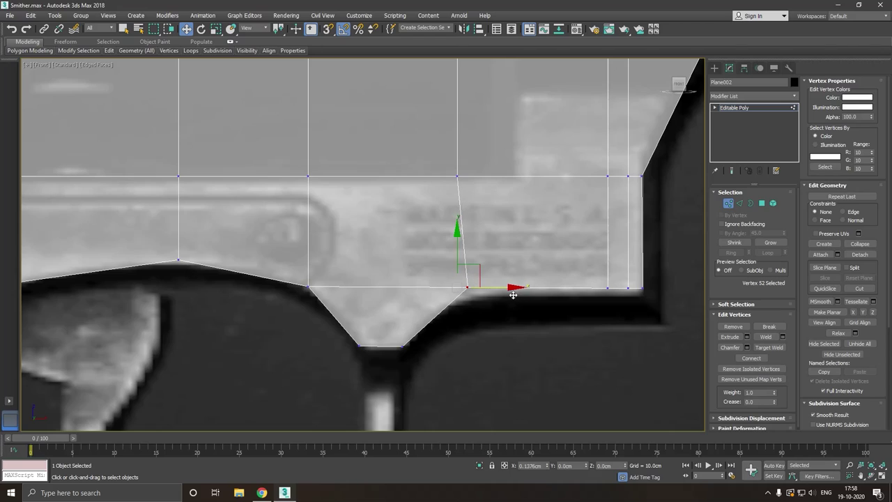
{"action": "left_click_drag", "start_coordinate": [512, 291], "coordinate": [522, 291]}
{"action": "left_click_drag", "start_coordinate": [473, 250], "coordinate": [471, 255]}
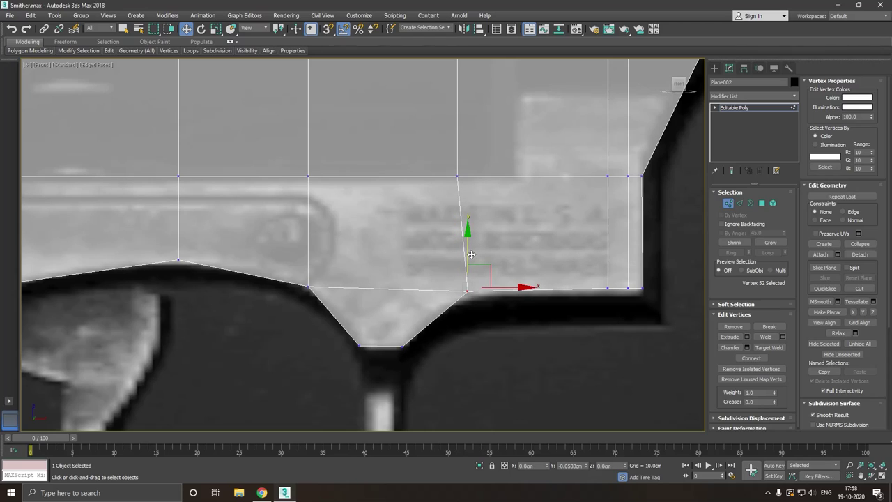
{"action": "left_click", "coordinate": [457, 175]}
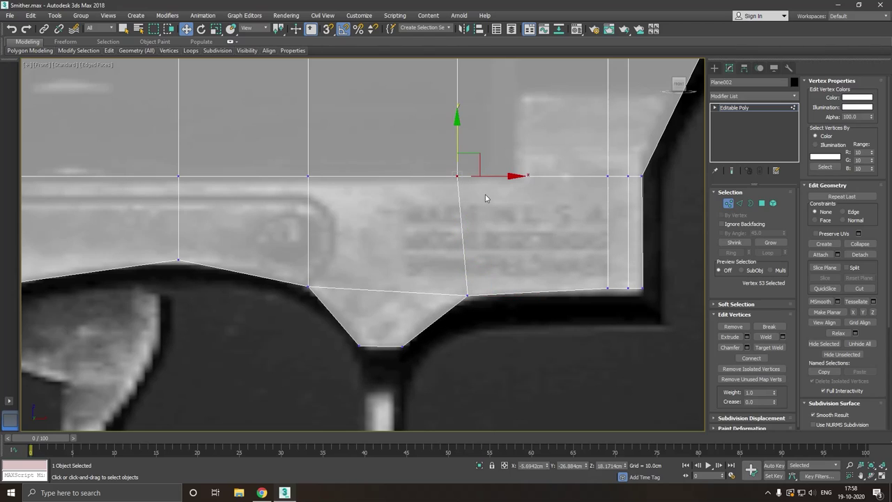
{"action": "left_click_drag", "start_coordinate": [503, 183], "coordinate": [512, 183]}
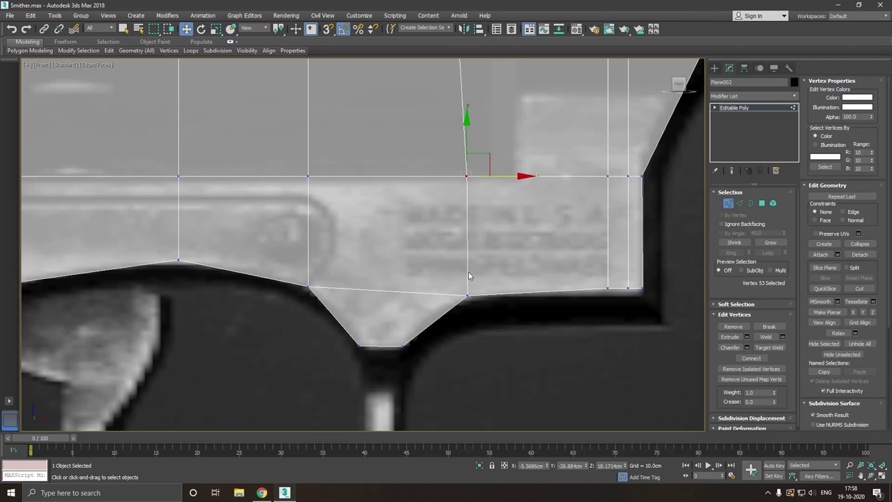
- Move the vertex column beside the cylinder opening slightly right along X
{"action": "scroll", "coordinate": [468, 296], "scroll_direction": "down", "scroll_amount": 2}
{"action": "middle_click_drag", "start_coordinate": [468, 295], "coordinate": [441, 424]}
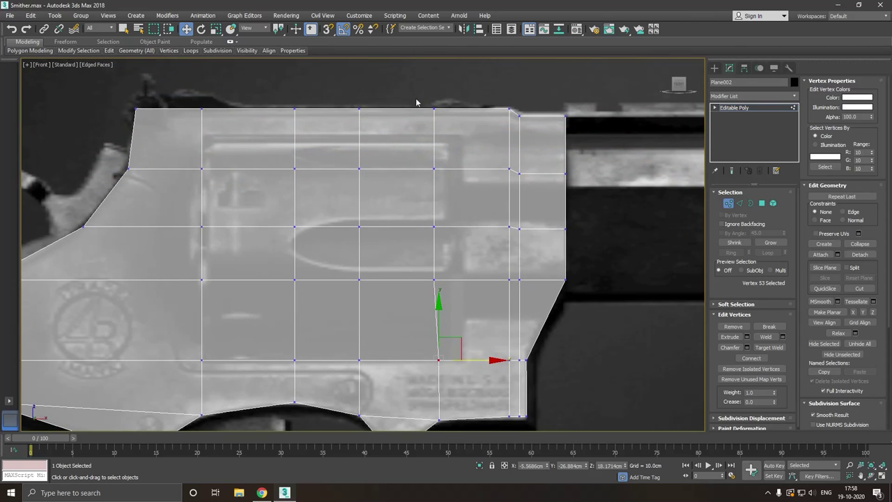
{"action": "left_click_drag", "start_coordinate": [416, 102], "coordinate": [467, 288]}
{"action": "left_click_drag", "start_coordinate": [489, 200], "coordinate": [492, 199]}
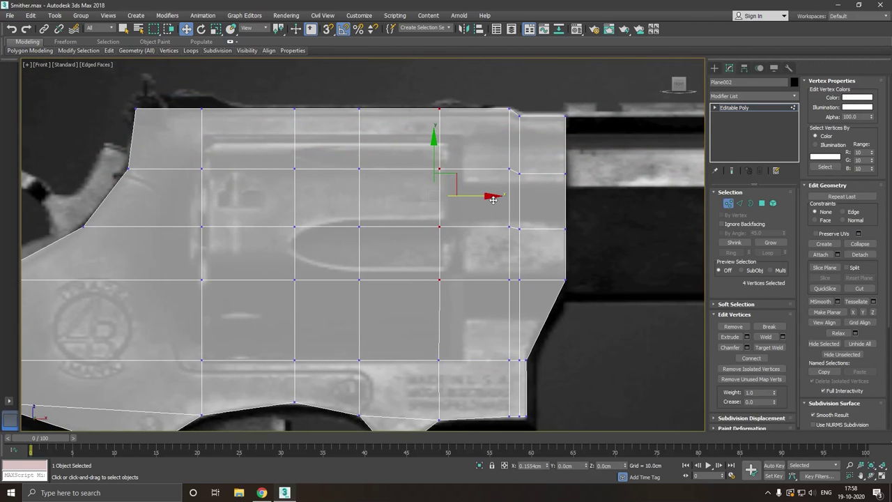
{"action": "left_click", "coordinate": [465, 307]}
{"action": "mouse_move", "coordinate": [459, 304]}
{"action": "middle_mouse_down"}
{"action": "mouse_move", "coordinate": [439, 258]}
{"action": "mouse_move", "coordinate": [334, 284]}
{"action": "middle_mouse_up"}
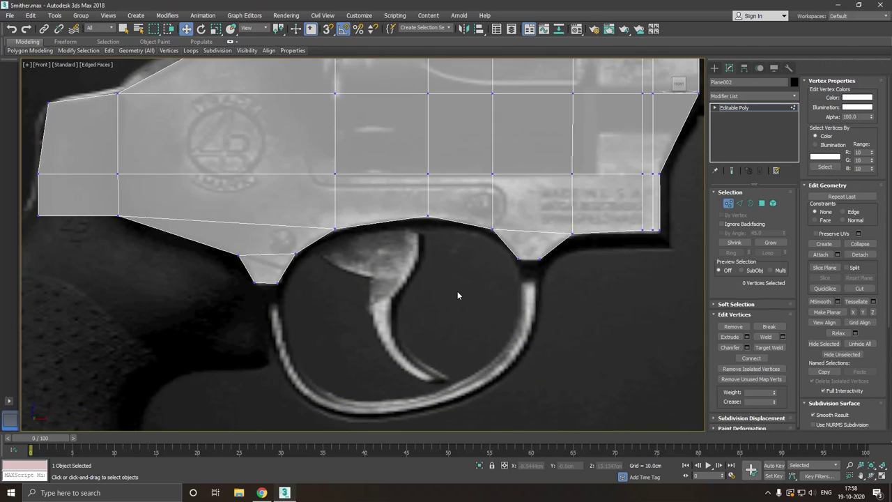
{"action": "scroll", "coordinate": [457, 295], "scroll_direction": "up", "scroll_amount": 2}
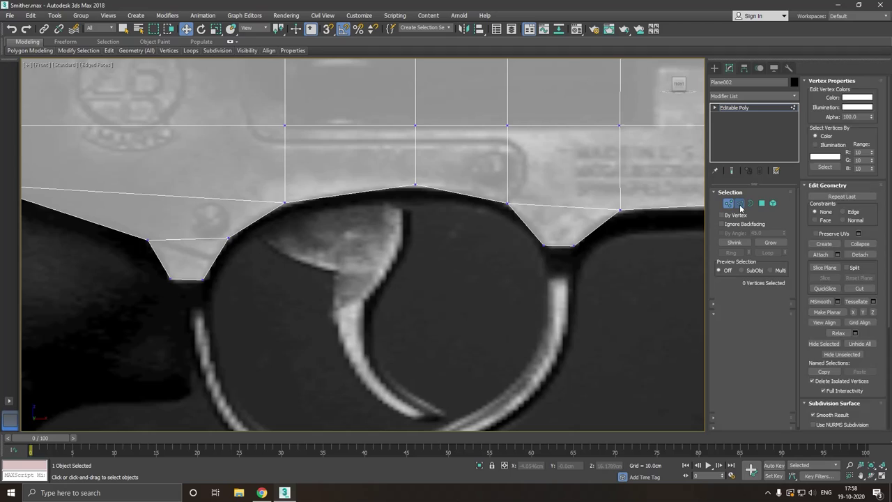
- Shift-drag the right notch's bottom edge down into a new quad, then check it in front view
{"action": "left_click", "coordinate": [740, 204]}
{"action": "left_click", "coordinate": [562, 246]}
{"action": "left_click_drag", "start_coordinate": [561, 248], "coordinate": [563, 212]}
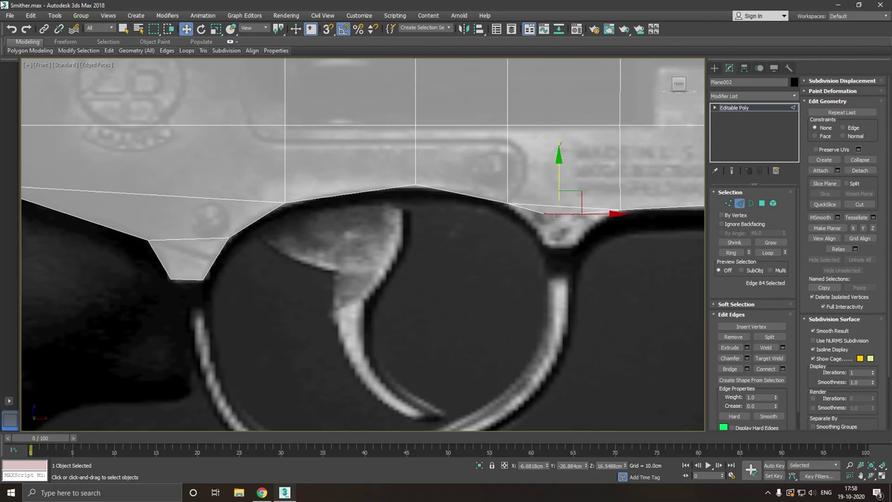
{"action": "left_click", "coordinate": [11, 28]}
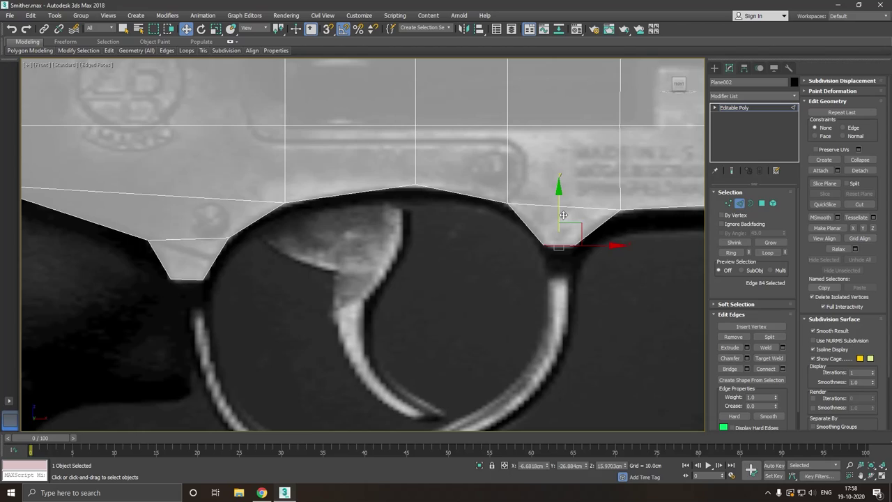
{"action": "left_click_drag", "start_coordinate": [563, 214], "coordinate": [567, 245], "text": "shift"}
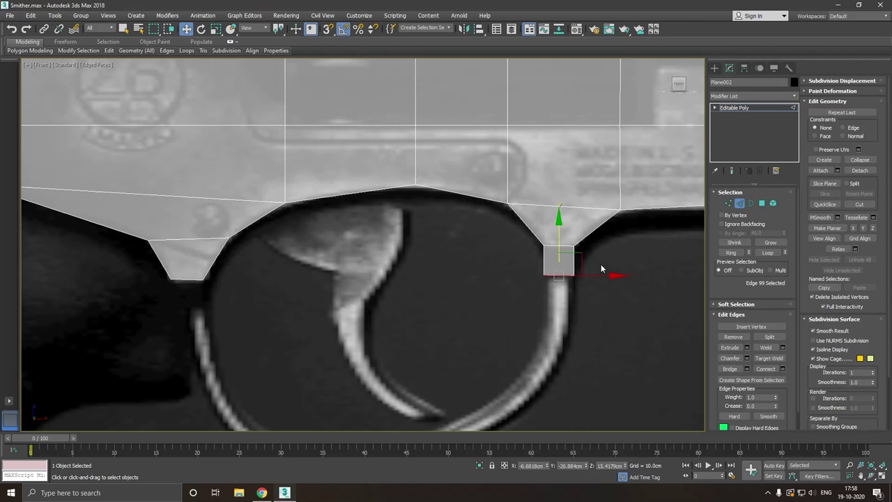
{"action": "mouse_move", "coordinate": [606, 273]}
{"action": "middle_mouse_down", "text": "alt"}
{"action": "mouse_move", "coordinate": [547, 288]}
{"action": "mouse_move", "coordinate": [596, 286]}
{"action": "middle_mouse_up", "text": "alt"}
{"action": "left_click_drag", "start_coordinate": [601, 282], "coordinate": [610, 283]}
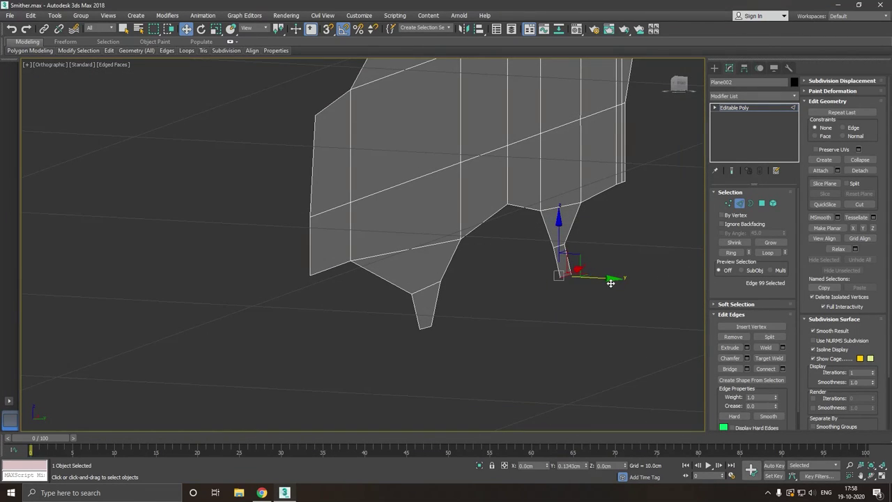
{"action": "key", "text": "f"}
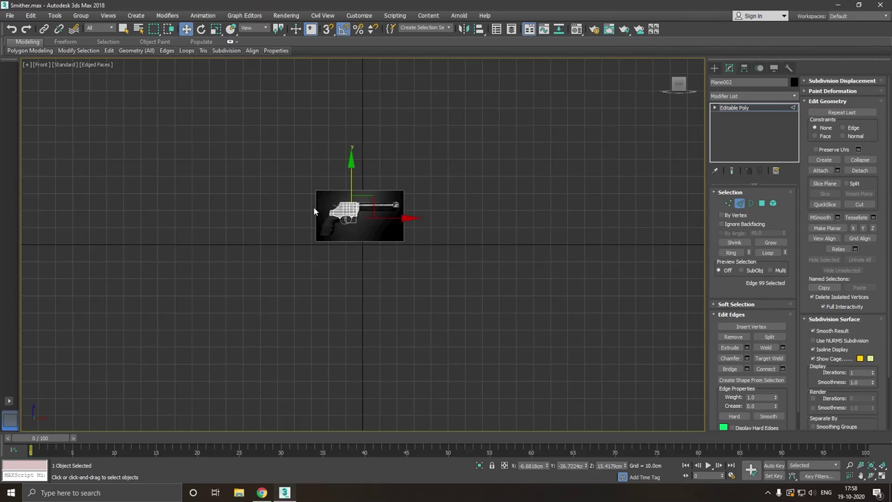
{"action": "scroll", "coordinate": [315, 212], "scroll_direction": "up", "scroll_amount": 5}
{"action": "scroll", "coordinate": [397, 240], "scroll_direction": "up", "scroll_amount": 4}
{"action": "scroll", "coordinate": [397, 240], "scroll_direction": "up", "scroll_amount": 4}
{"action": "scroll", "coordinate": [398, 244], "scroll_direction": "up", "scroll_amount": 3}
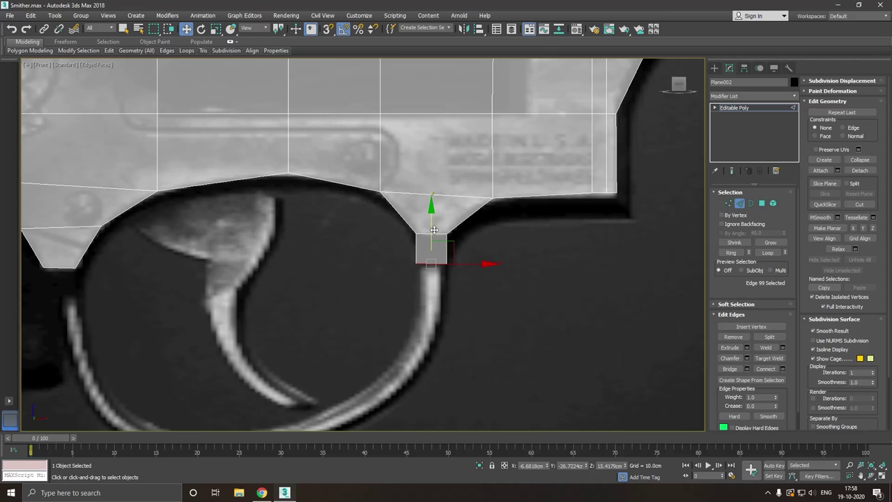
- Adjust the new face's bottom vertices so the tapered tab sits on the trigger guard's top
{"action": "left_click", "coordinate": [728, 203]}
{"action": "left_click_drag", "start_coordinate": [401, 258], "coordinate": [427, 272]}
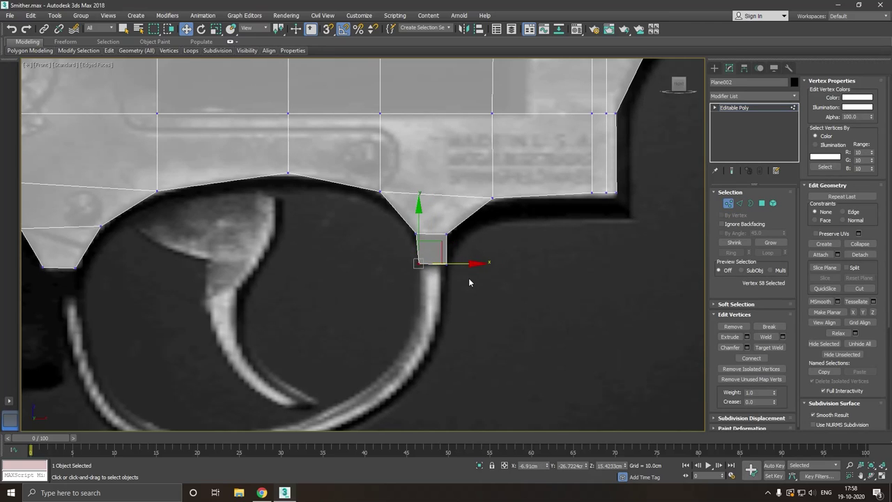
{"action": "left_click", "coordinate": [454, 265]}
{"action": "left_click", "coordinate": [450, 264]}
{"action": "left_click_drag", "start_coordinate": [479, 268], "coordinate": [476, 267]}
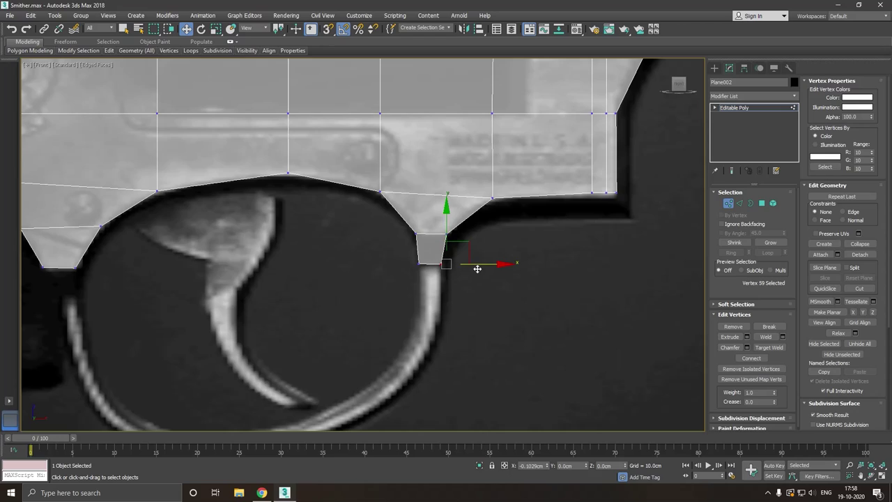
{"action": "left_click_drag", "start_coordinate": [396, 251], "coordinate": [460, 277]}
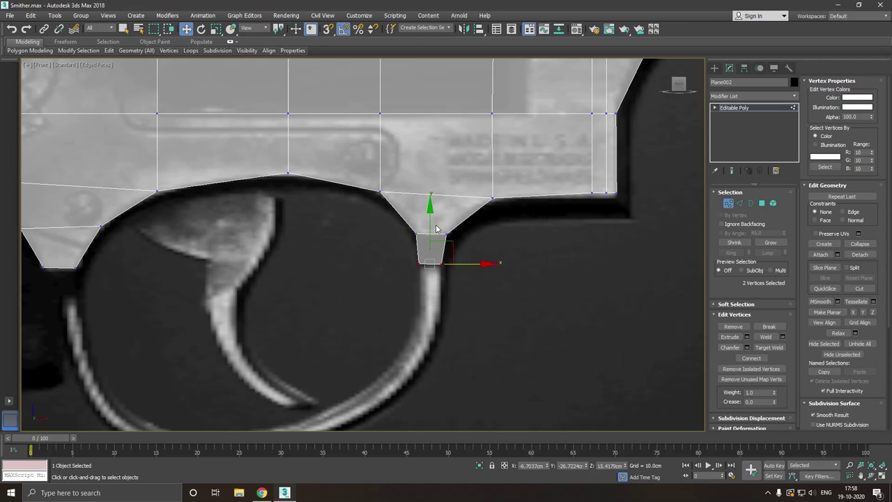
{"action": "left_click_drag", "start_coordinate": [435, 229], "coordinate": [410, 222]}
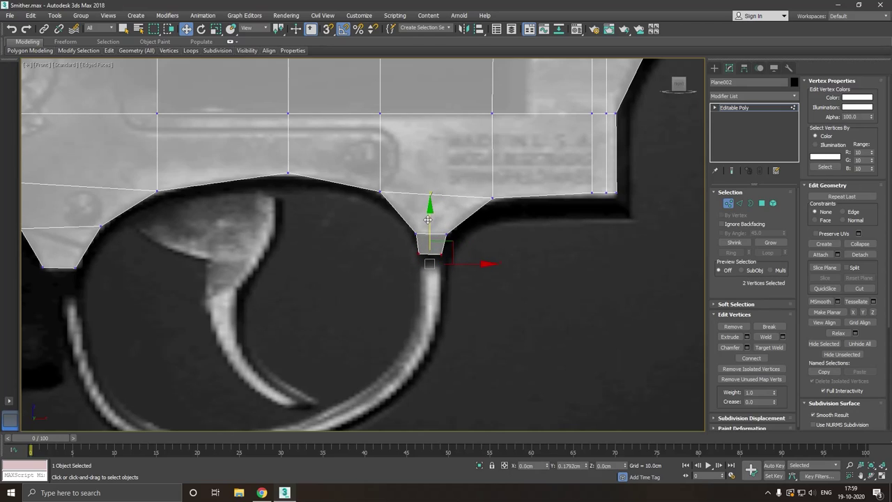
{"action": "left_click", "coordinate": [513, 267]}
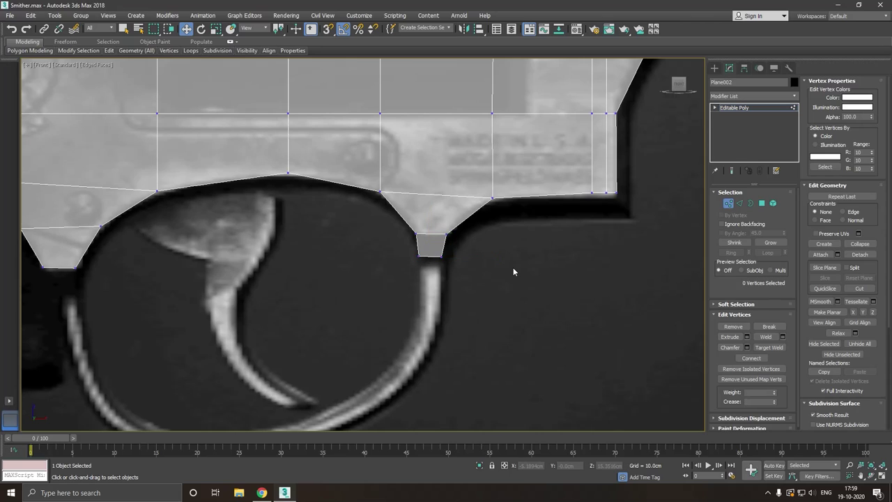
{"action": "middle_click_drag", "start_coordinate": [432, 255], "coordinate": [508, 229]}
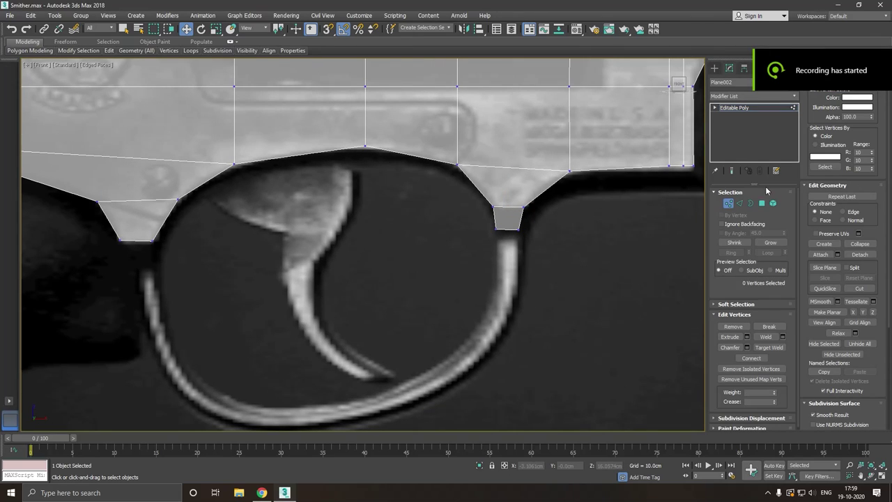
- Move the vertex column at the cylinder's left side onto the cylinder edge
{"action": "left_click", "coordinate": [740, 202]}
{"action": "scroll", "coordinate": [393, 300], "scroll_direction": "down", "scroll_amount": 2}
{"action": "scroll", "coordinate": [394, 302], "scroll_direction": "down", "scroll_amount": 1}
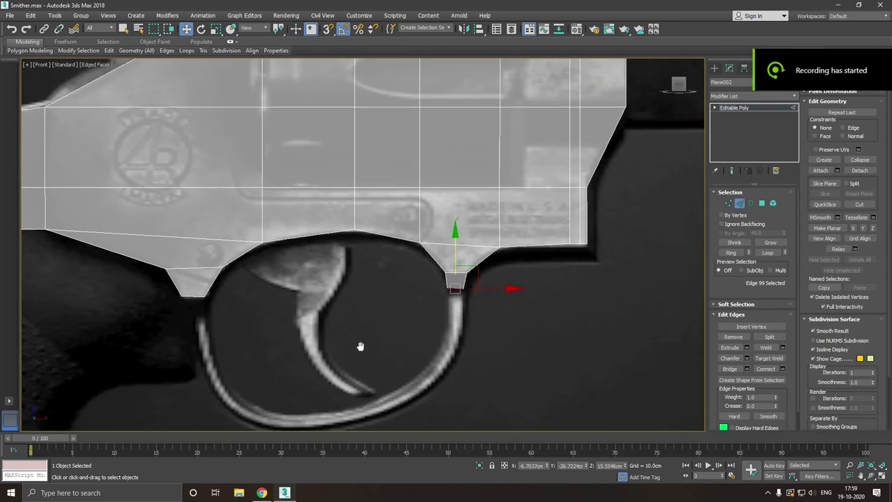
{"action": "scroll", "coordinate": [360, 347], "scroll_direction": "down", "scroll_amount": 1}
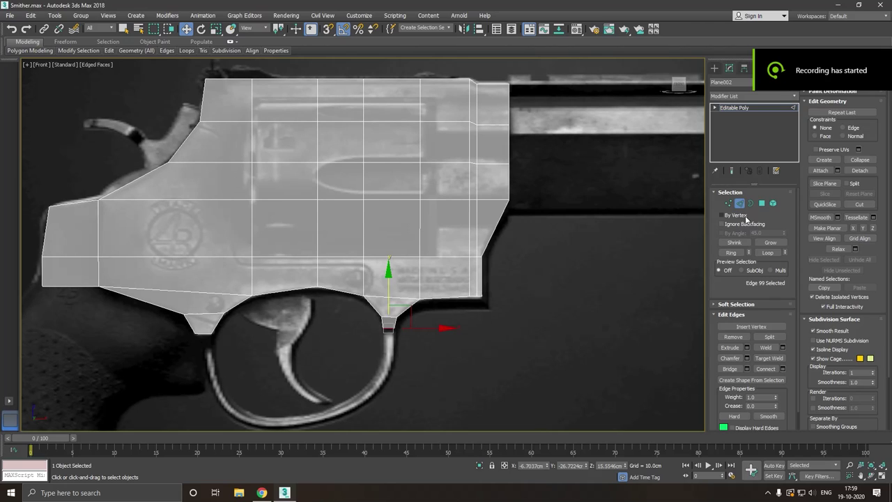
{"action": "left_click", "coordinate": [728, 203]}
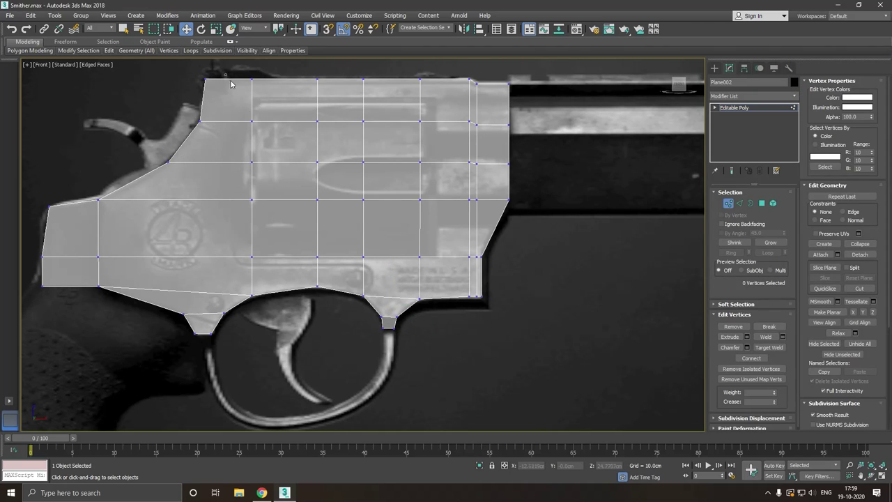
{"action": "left_click_drag", "start_coordinate": [292, 317], "coordinate": [288, 312]}
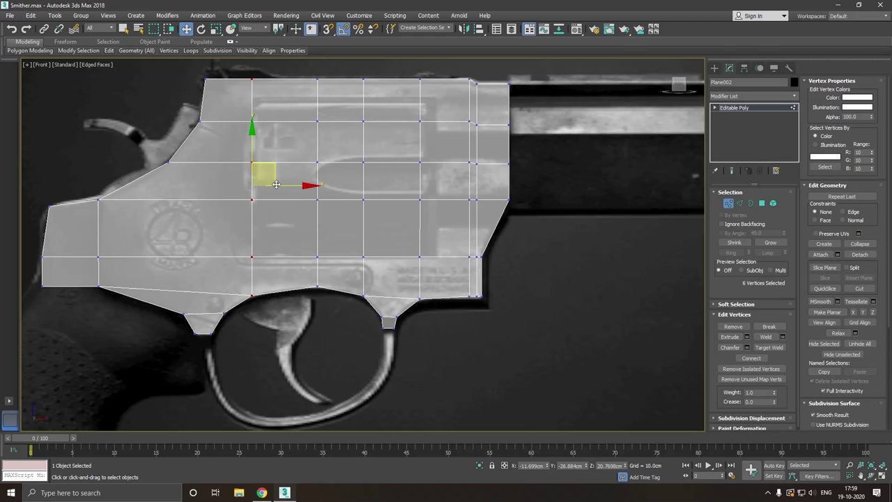
{"action": "left_click_drag", "start_coordinate": [296, 192], "coordinate": [288, 192]}
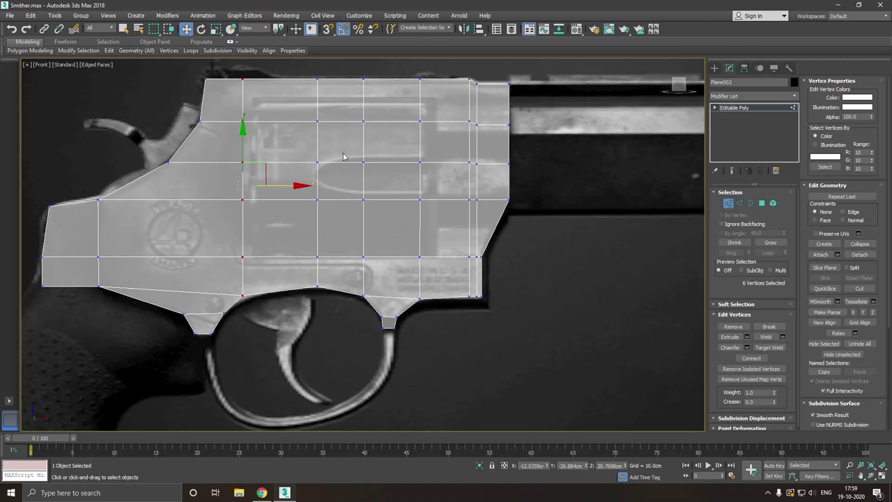
{"action": "scroll", "coordinate": [343, 157], "scroll_direction": "up", "scroll_amount": 1}
{"action": "scroll", "coordinate": [348, 174], "scroll_direction": "up", "scroll_amount": 1}
{"action": "scroll", "coordinate": [352, 192], "scroll_direction": "up", "scroll_amount": 1}
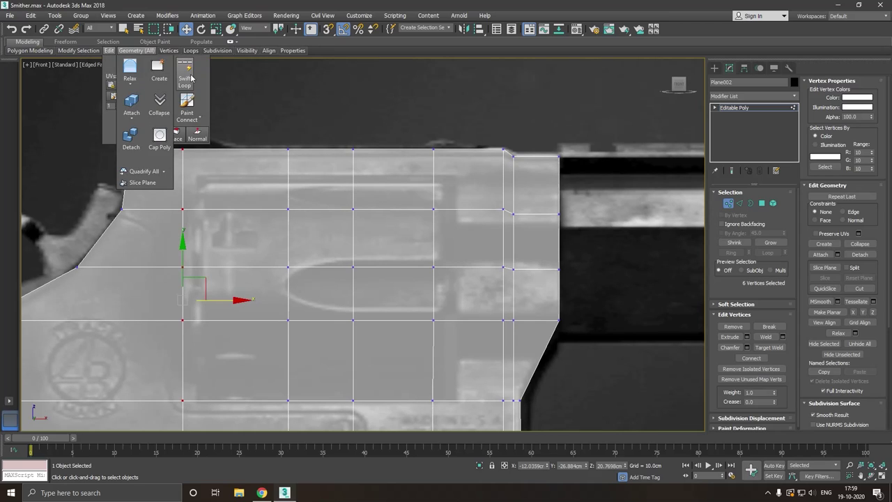
- Insert a horizontal edge loop near the frame top and a vertical loop by the cylinder's right side
{"action": "left_click", "coordinate": [187, 76]}
{"action": "left_click", "coordinate": [187, 76]}
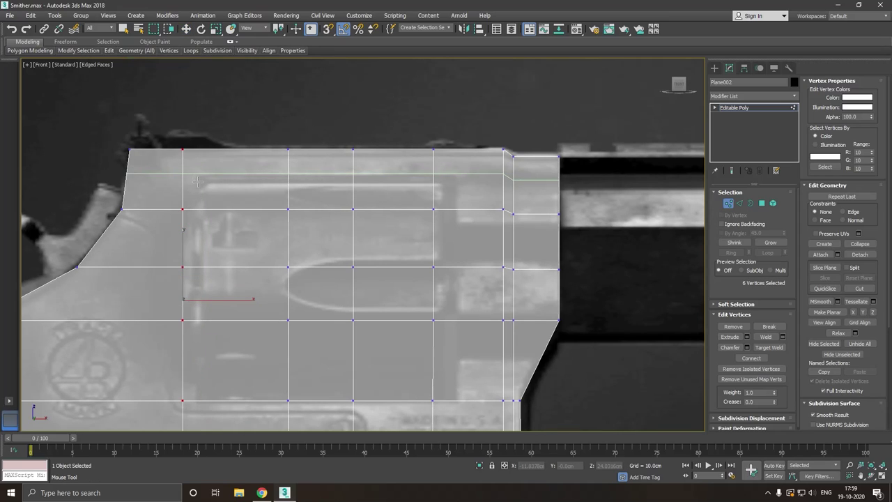
{"action": "left_click", "coordinate": [195, 181]}
{"action": "right_click", "coordinate": [191, 179]}
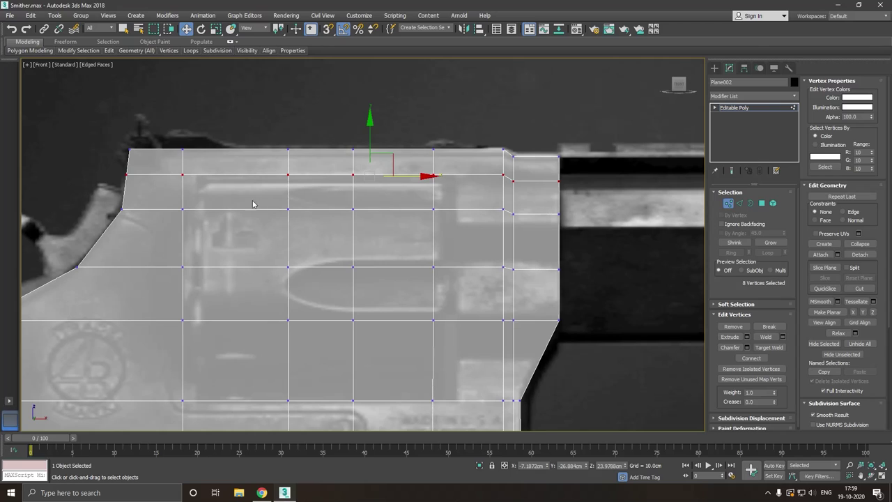
{"action": "left_click_drag", "start_coordinate": [409, 310], "coordinate": [435, 352]}
{"action": "scroll", "coordinate": [427, 307], "scroll_direction": "down", "scroll_amount": 2}
{"action": "middle_click_drag", "start_coordinate": [425, 302], "coordinate": [434, 263]}
{"action": "scroll", "coordinate": [432, 264], "scroll_direction": "up", "scroll_amount": 1}
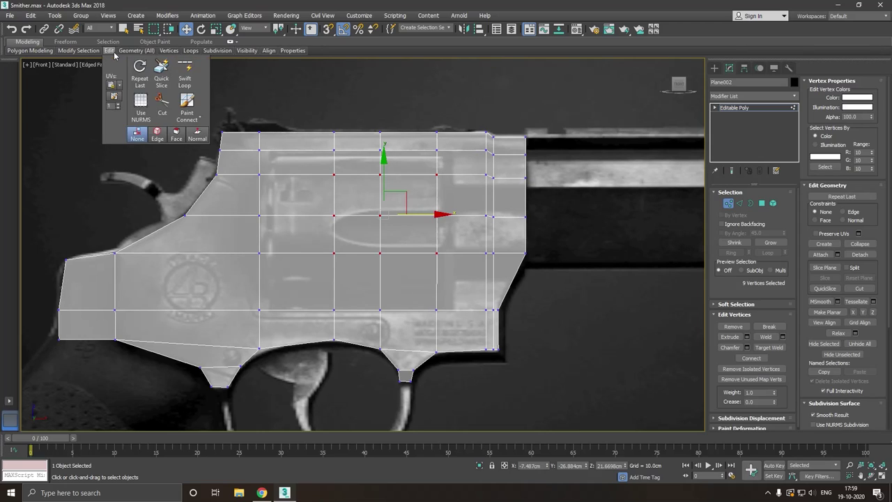
{"action": "left_click", "coordinate": [184, 73]}
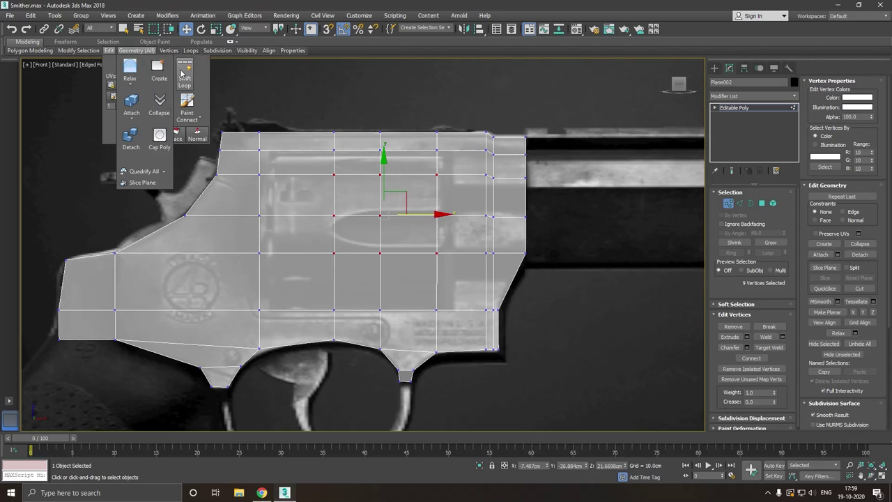
{"action": "left_click", "coordinate": [460, 320]}
{"action": "right_click", "coordinate": [460, 319]}
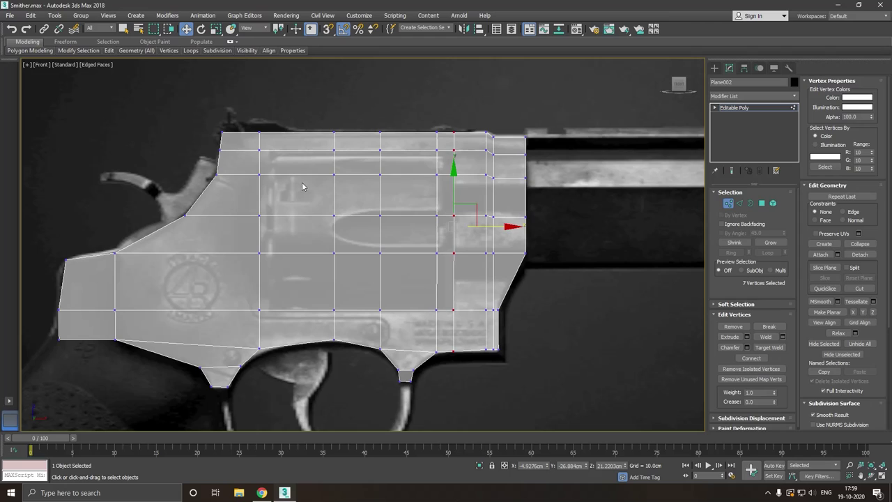
- Delete the six vertices inside the cylinder area to open the hole, then clear the edge selection
{"action": "left_click_drag", "start_coordinate": [410, 255], "coordinate": [411, 274]}
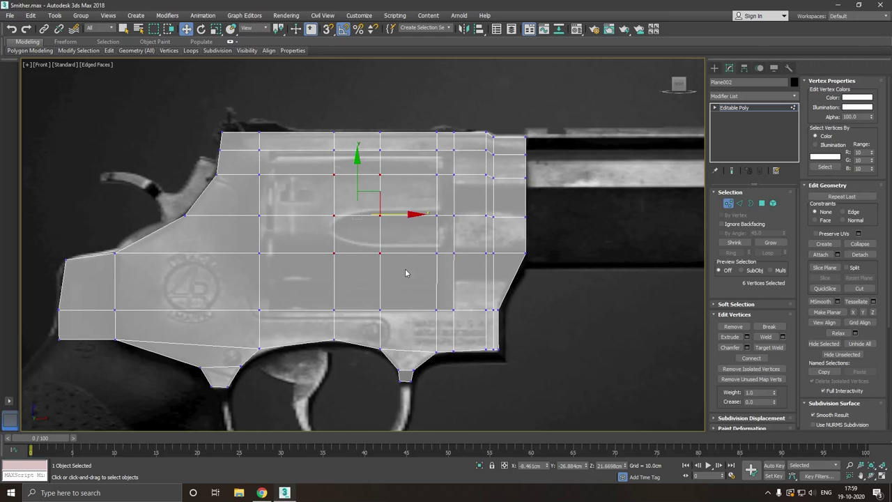
{"action": "key", "text": "Delete"}
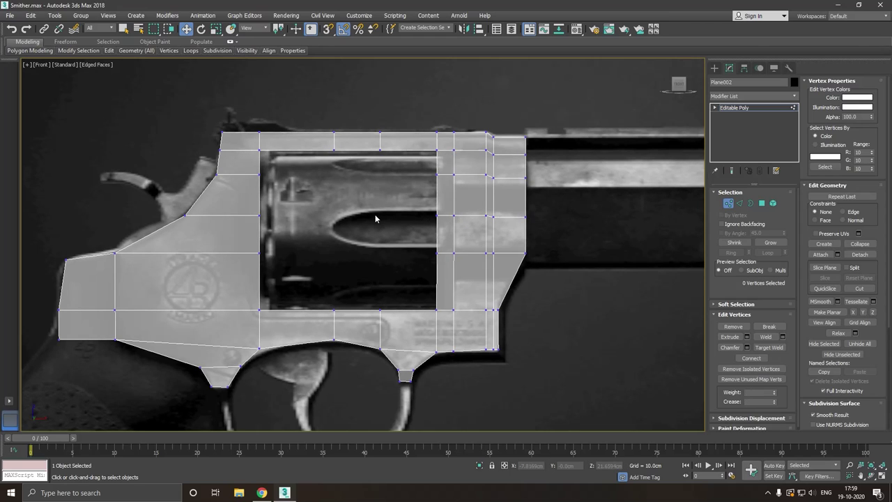
{"action": "scroll", "coordinate": [404, 265], "scroll_direction": "up", "scroll_amount": 3}
{"action": "middle_click_drag", "start_coordinate": [418, 293], "coordinate": [452, 275]}
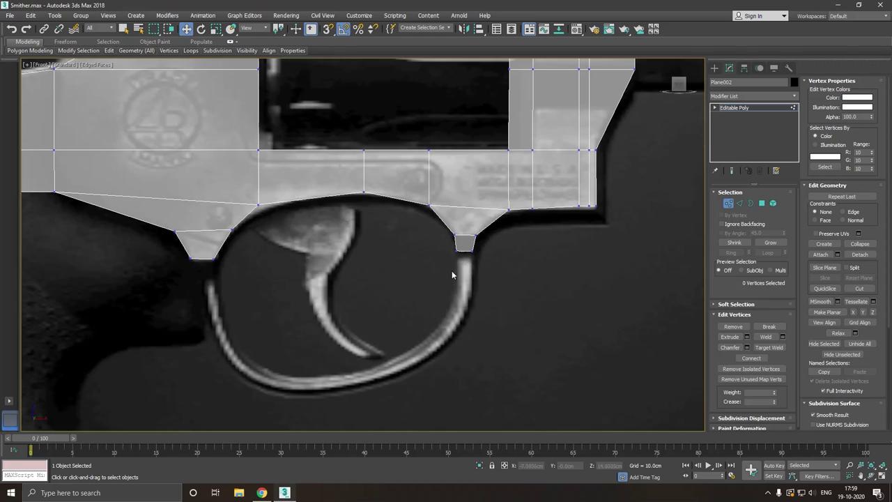
{"action": "left_click", "coordinate": [740, 203]}
{"action": "left_click", "coordinate": [9, 15]}
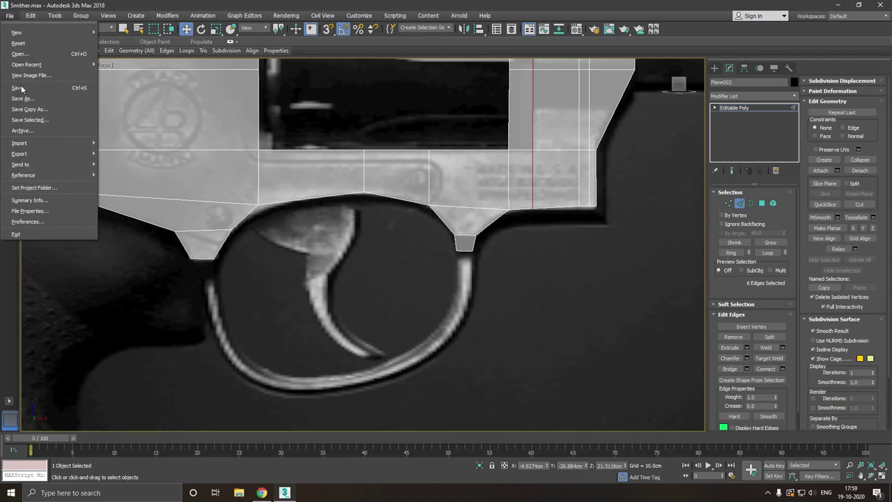
{"action": "left_click", "coordinate": [145, 157]}
{"action": "left_click", "coordinate": [143, 155]}
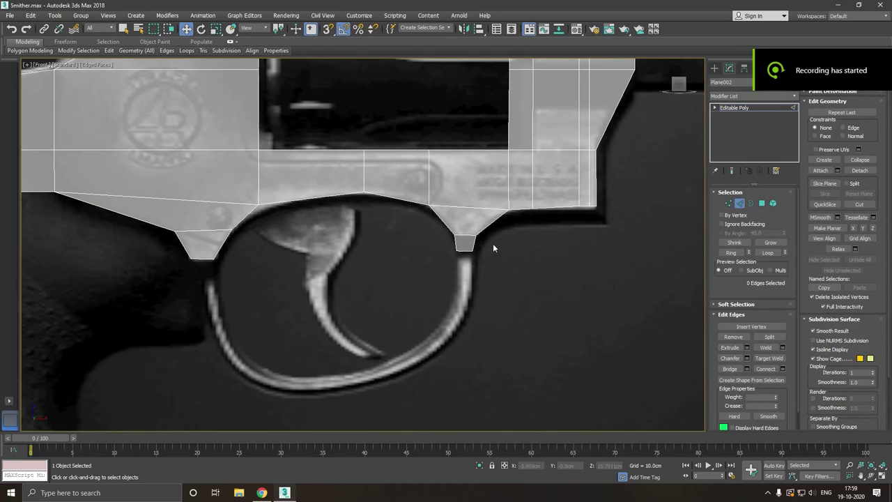
- Extrude the front tab's bottom edge down into two strip segments along the guard
{"action": "left_click", "coordinate": [472, 255]}
{"action": "mouse_move", "coordinate": [468, 218]}
{"action": "left_mouse_down", "text": "shift"}
{"action": "mouse_move", "coordinate": [465, 289]}
{"action": "mouse_move", "coordinate": [464, 267]}
{"action": "left_mouse_up", "text": "shift"}
{"action": "scroll", "coordinate": [446, 313], "scroll_direction": "up", "scroll_amount": 2}
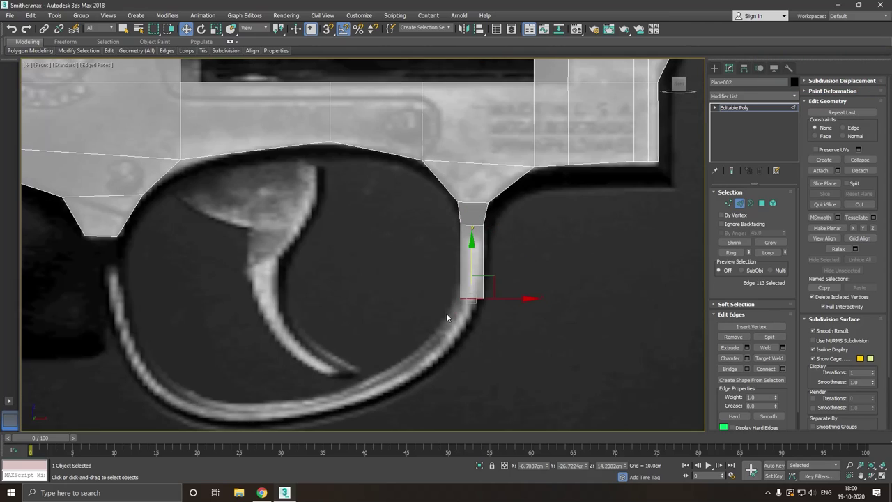
{"action": "left_click_drag", "start_coordinate": [473, 261], "coordinate": [485, 353], "text": "shift"}
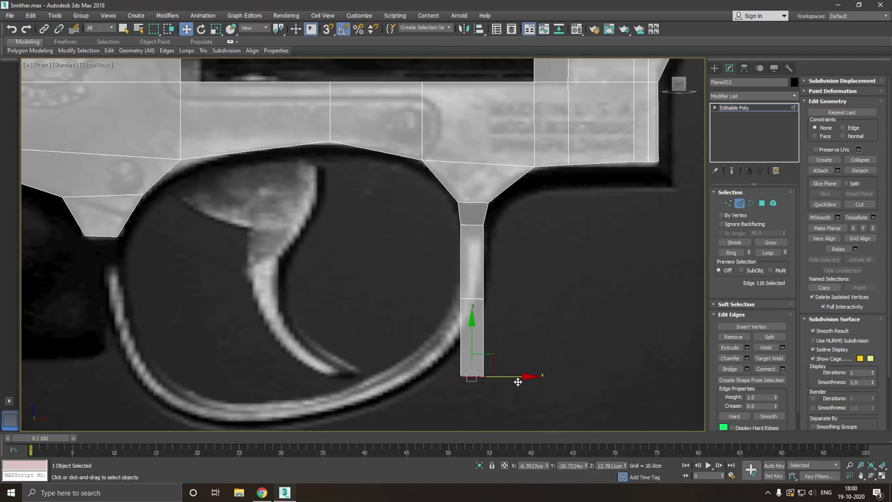
{"action": "left_click_drag", "start_coordinate": [516, 377], "coordinate": [454, 381]}
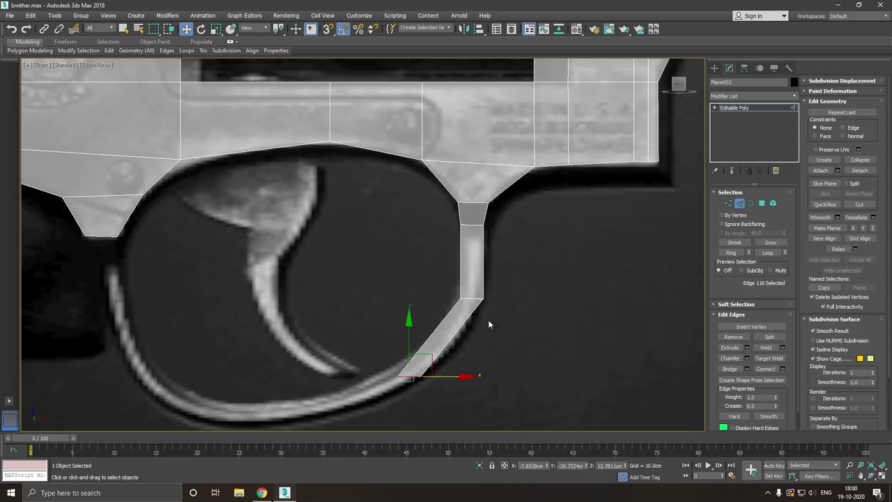
- Move the strip's corner and side vertices onto the trigger guard outline
{"action": "left_click", "coordinate": [727, 203]}
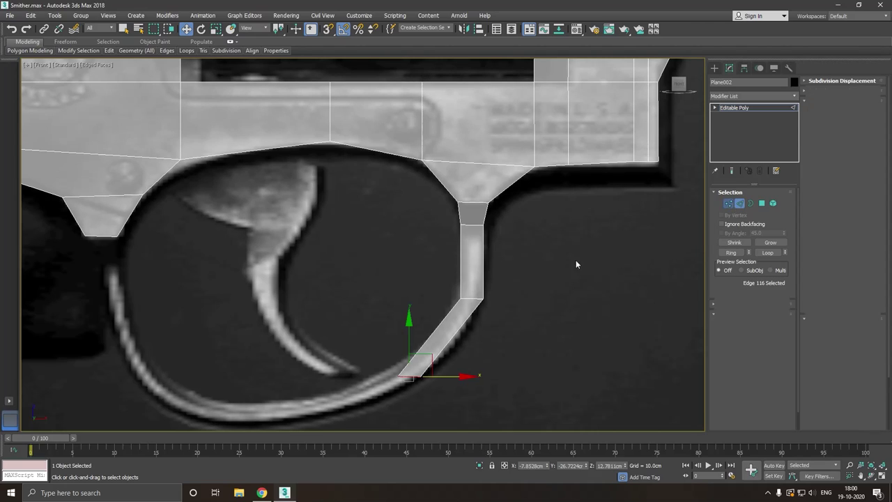
{"action": "left_click", "coordinate": [484, 299]}
{"action": "left_click_drag", "start_coordinate": [489, 273], "coordinate": [519, 326]}
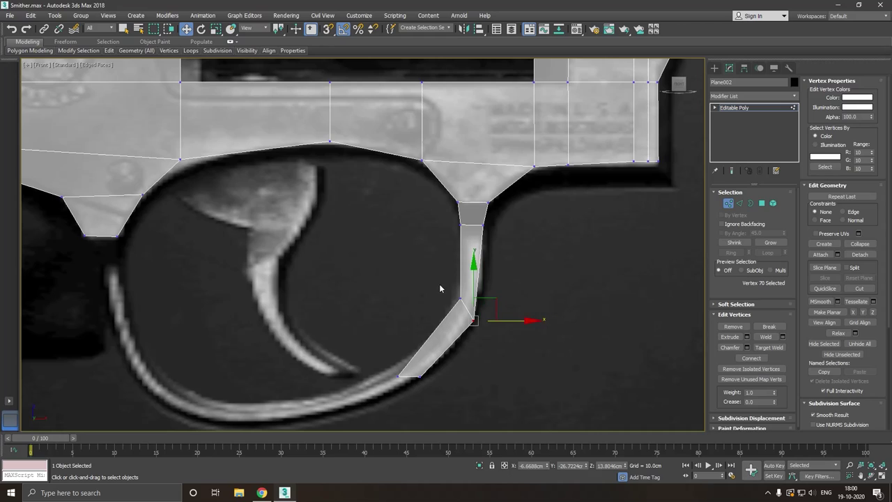
{"action": "left_click", "coordinate": [461, 301]}
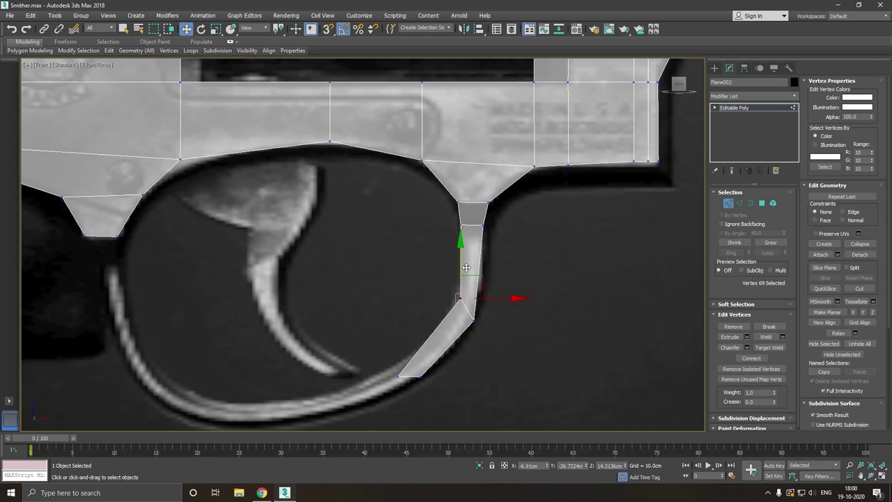
{"action": "left_click_drag", "start_coordinate": [464, 275], "coordinate": [463, 288]}
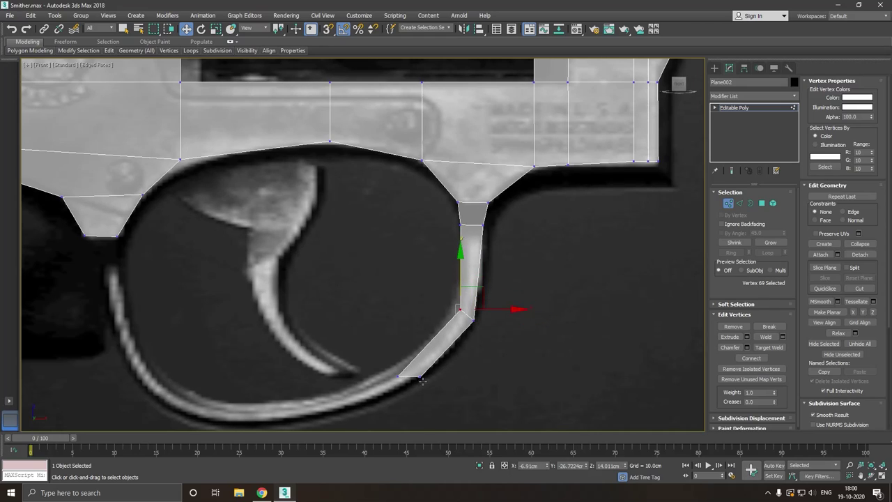
{"action": "left_click", "coordinate": [399, 374]}
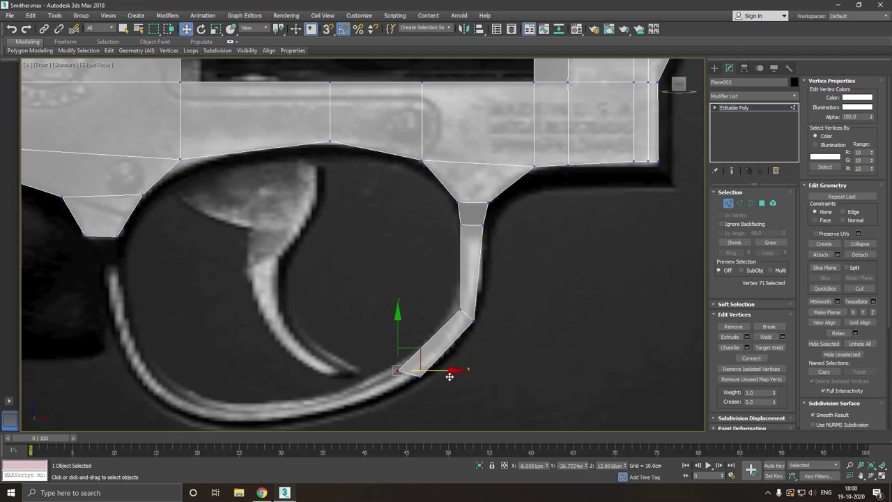
{"action": "left_click_drag", "start_coordinate": [452, 370], "coordinate": [470, 349]}
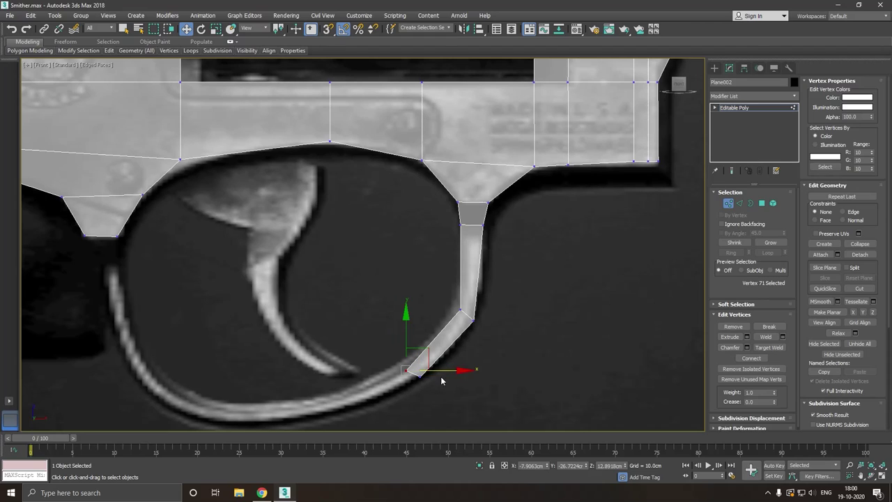
{"action": "left_click_drag", "start_coordinate": [442, 376], "coordinate": [306, 380]}
- Extend the strip's end edge further along the guard
{"action": "left_click", "coordinate": [740, 203]}
{"action": "left_click", "coordinate": [412, 377]}
{"action": "left_click_drag", "start_coordinate": [283, 342], "coordinate": [282, 388]}
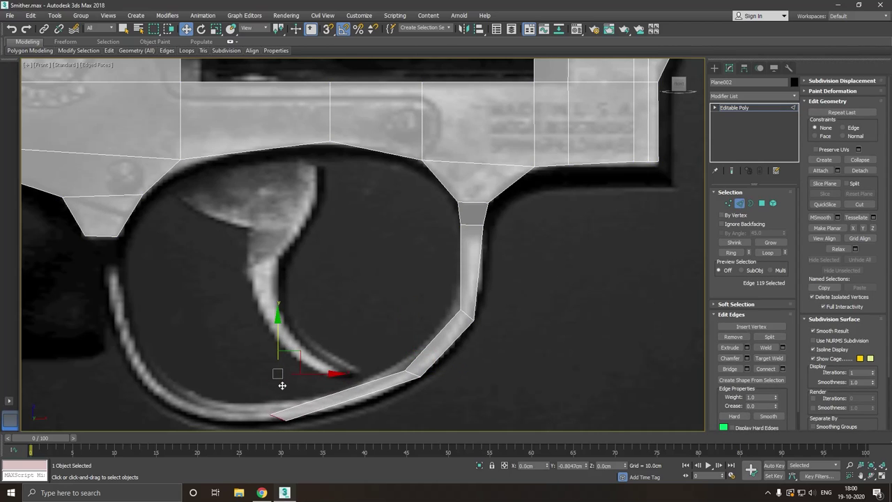
- Lower the strip's new end along the guard curve and cut a Swift Loop across the bottom segment
{"action": "middle_click_drag", "start_coordinate": [295, 376], "coordinate": [345, 297]}
{"action": "scroll", "coordinate": [320, 357], "scroll_direction": "up", "scroll_amount": 2}
{"action": "scroll", "coordinate": [320, 356], "scroll_direction": "up", "scroll_amount": 2}
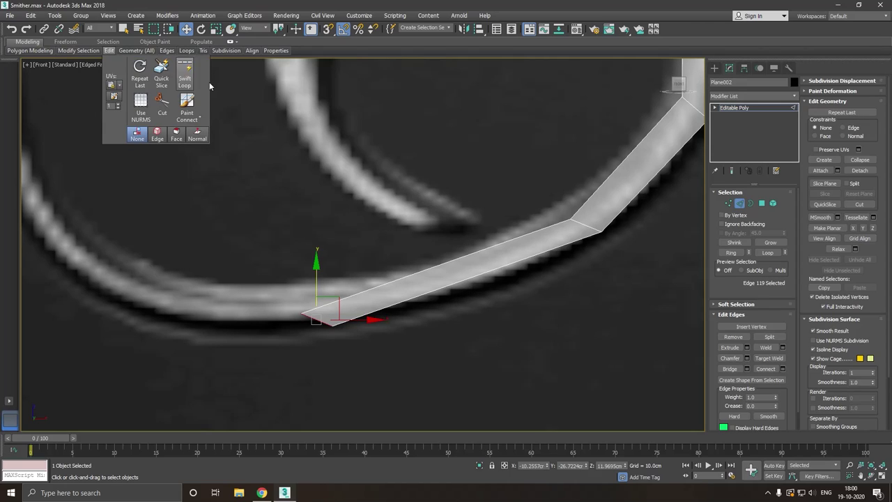
{"action": "left_click", "coordinate": [184, 73]}
{"action": "left_click", "coordinate": [465, 276]}
{"action": "right_click", "coordinate": [465, 276]}
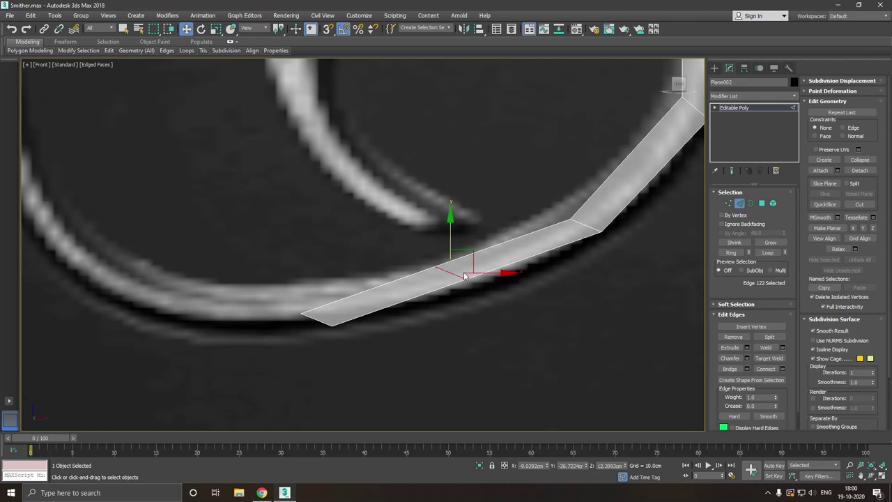
- Move the new loop's vertices and the strip's left end to bend it along the guard
{"action": "left_click", "coordinate": [728, 203]}
{"action": "left_click_drag", "start_coordinate": [417, 247], "coordinate": [476, 290]}
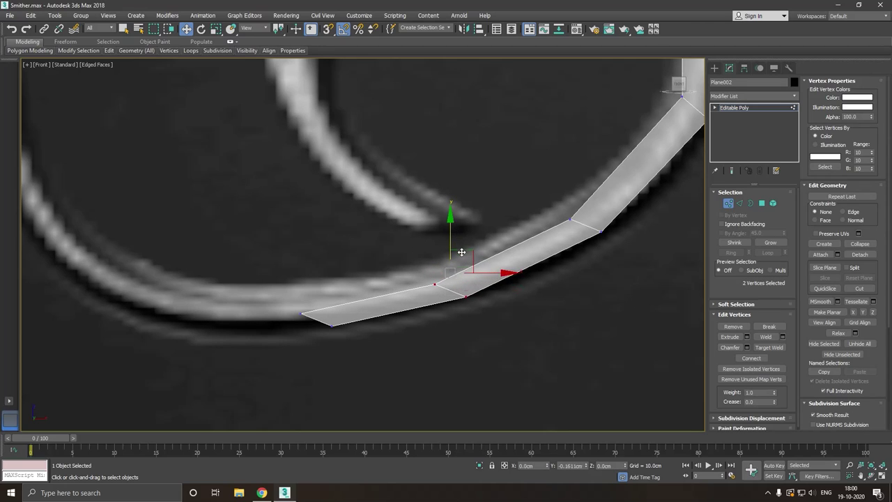
{"action": "left_click_drag", "start_coordinate": [456, 234], "coordinate": [455, 251]}
{"action": "left_click", "coordinate": [434, 284]}
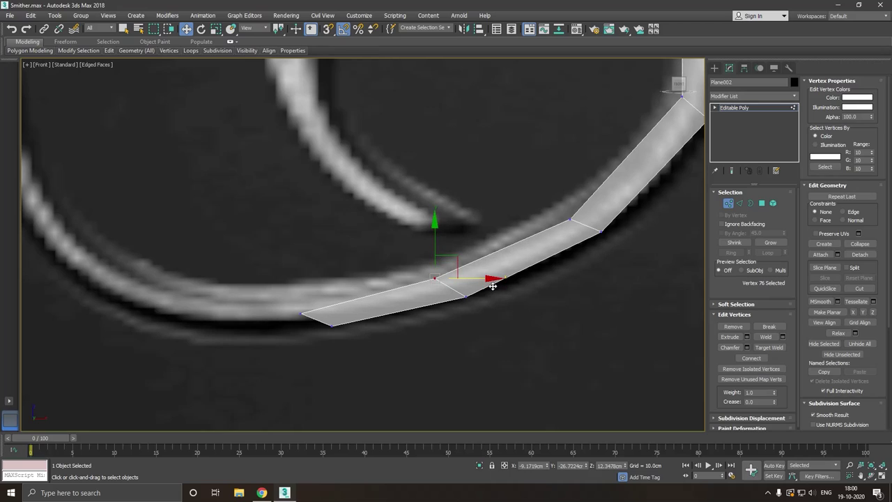
{"action": "left_click_drag", "start_coordinate": [492, 284], "coordinate": [502, 278]}
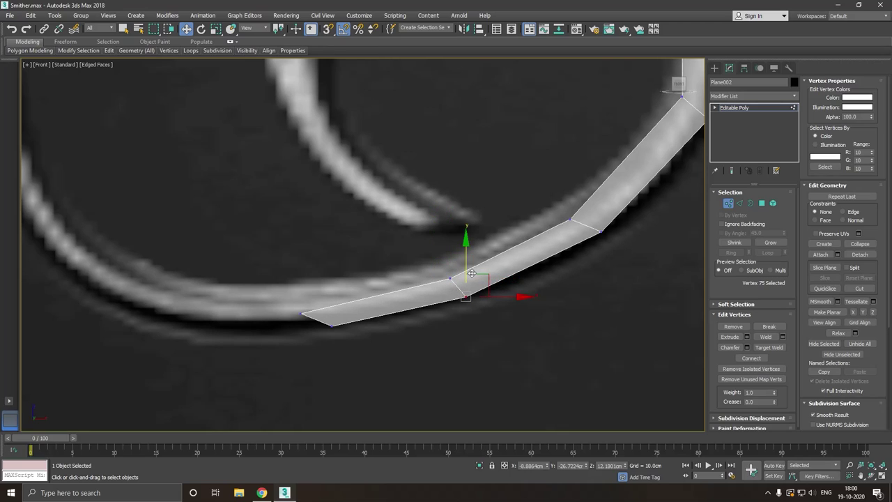
{"action": "left_click", "coordinate": [340, 306]}
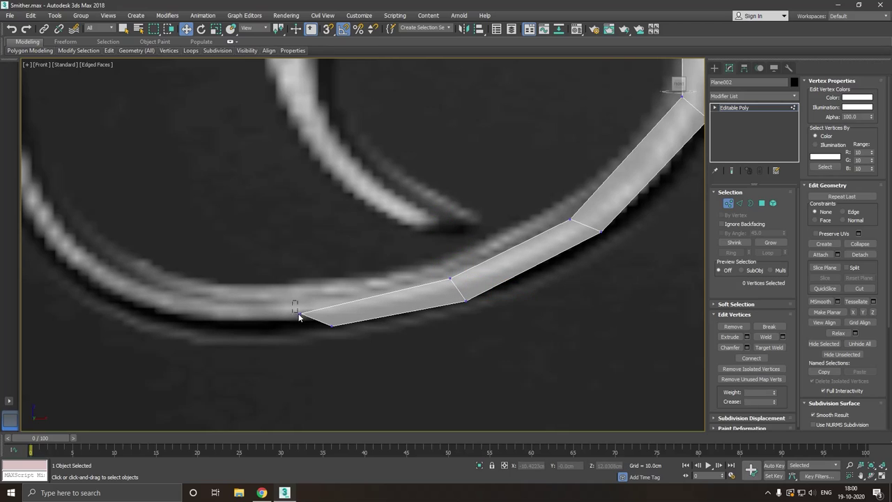
{"action": "left_click", "coordinate": [299, 313]}
{"action": "left_click_drag", "start_coordinate": [354, 307], "coordinate": [376, 305]}
{"action": "left_click", "coordinate": [332, 326]}
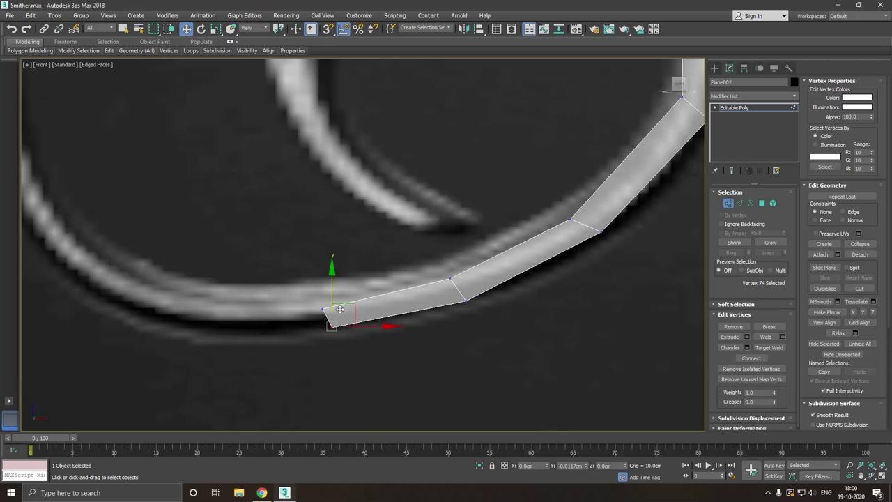
- Pull the bend's lower vertex down onto the guard and nudge the left end vertex right
{"action": "left_click", "coordinate": [425, 313]}
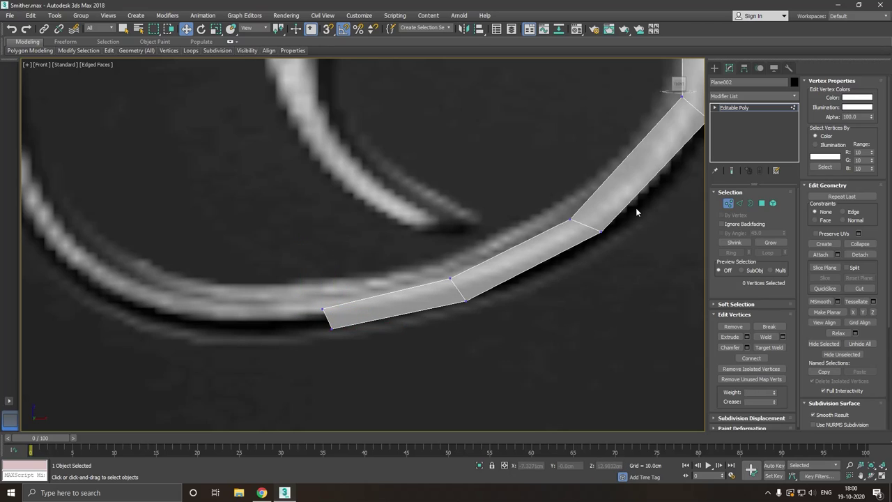
{"action": "left_click", "coordinate": [602, 233]}
{"action": "left_click_drag", "start_coordinate": [603, 237], "coordinate": [603, 245]}
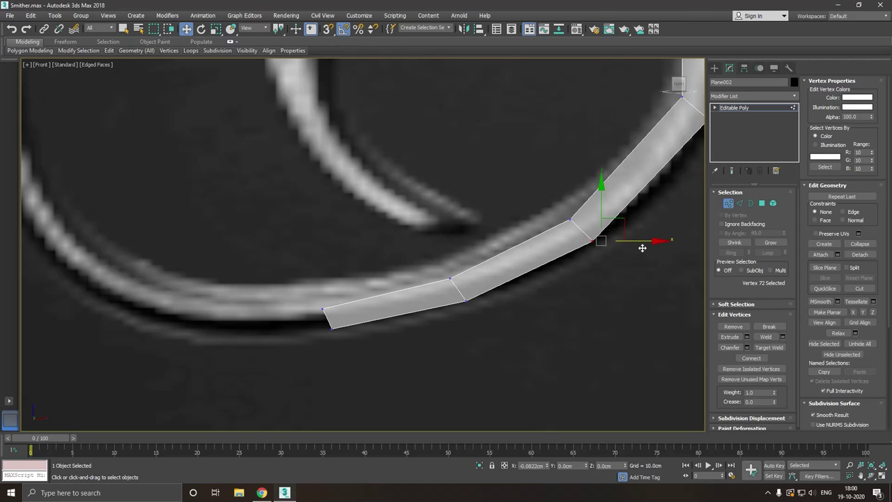
{"action": "scroll", "coordinate": [338, 273], "scroll_direction": "down", "scroll_amount": 2}
{"action": "scroll", "coordinate": [339, 272], "scroll_direction": "down", "scroll_amount": 2}
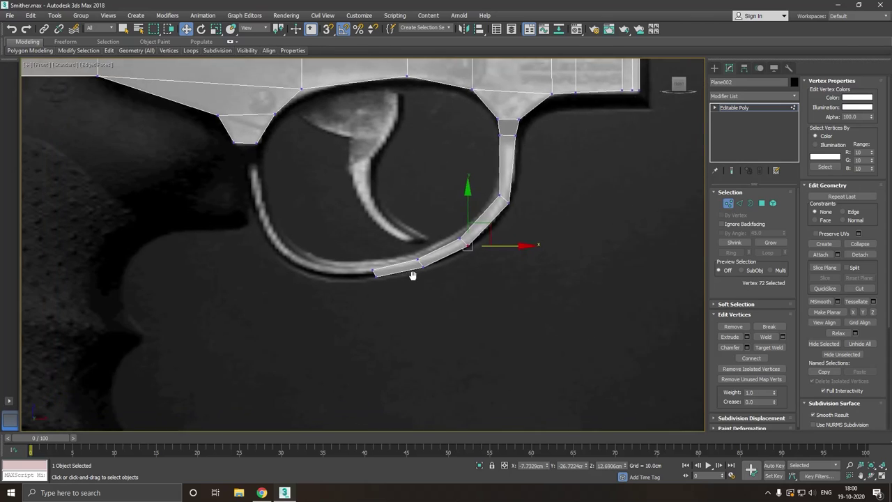
{"action": "middle_click_drag", "start_coordinate": [412, 276], "coordinate": [431, 271]}
{"action": "scroll", "coordinate": [430, 253], "scroll_direction": "down", "scroll_amount": 2}
{"action": "scroll", "coordinate": [425, 334], "scroll_direction": "up", "scroll_amount": 2}
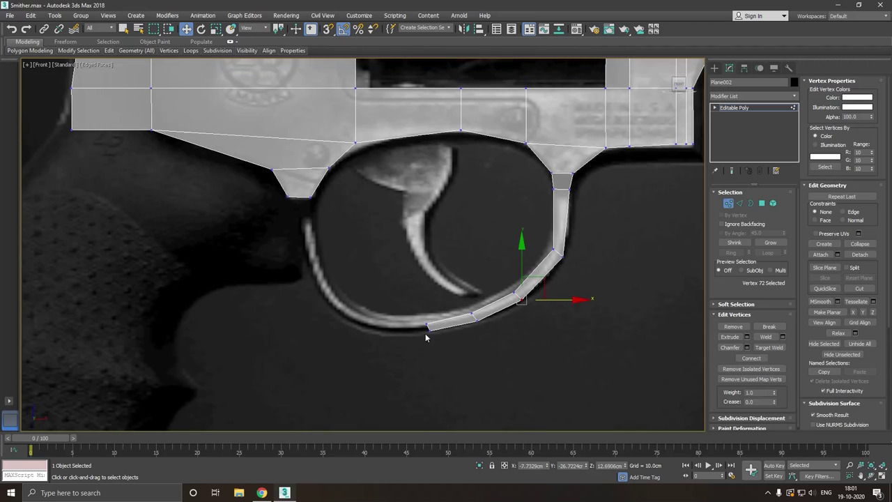
{"action": "scroll", "coordinate": [424, 334], "scroll_direction": "up", "scroll_amount": 3}
{"action": "left_click", "coordinate": [428, 314]}
{"action": "left_click_drag", "start_coordinate": [439, 306], "coordinate": [445, 306]}
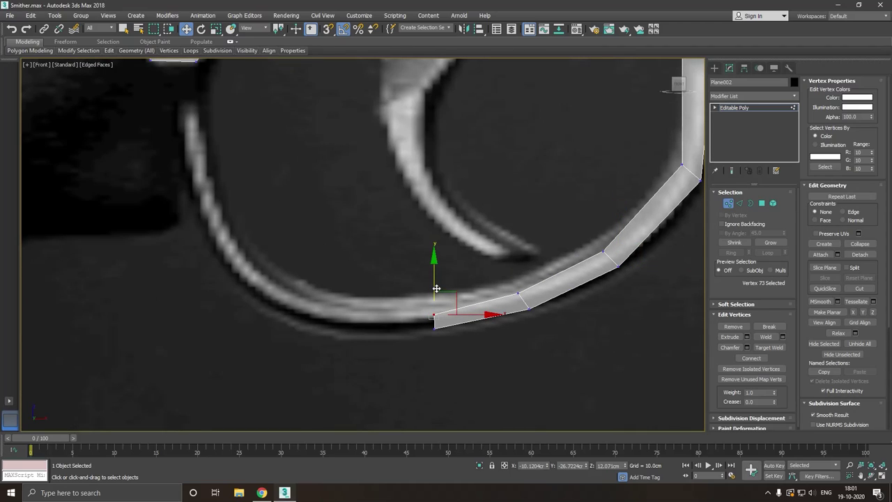
{"action": "left_click", "coordinate": [739, 202]}
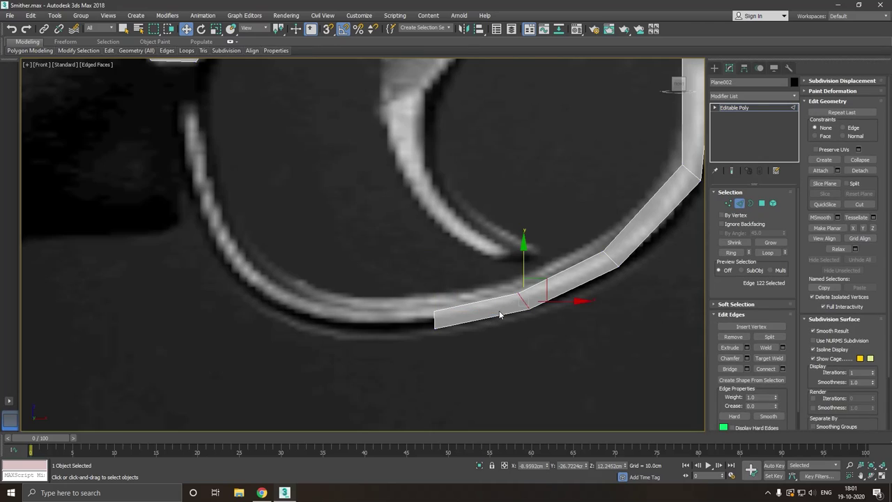
- Extend two more strip segments left from the end edge, bending the end up along the guard ring
{"action": "left_click", "coordinate": [440, 321]}
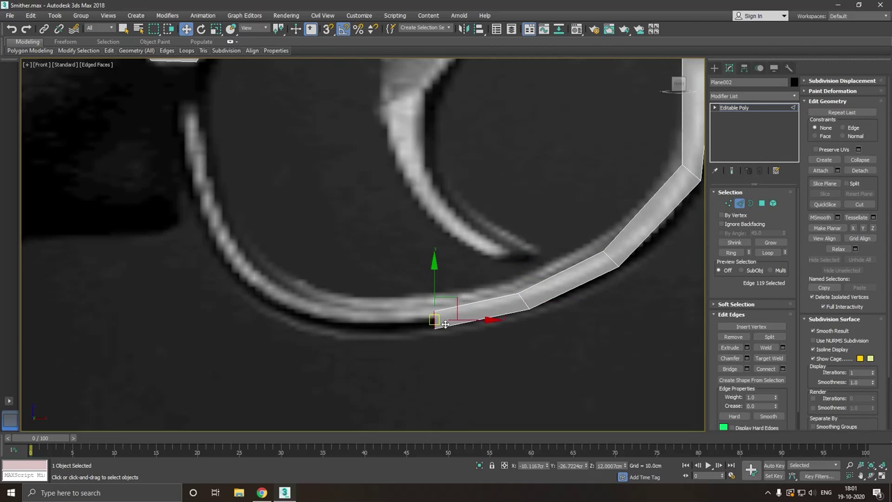
{"action": "left_click_drag", "start_coordinate": [481, 325], "coordinate": [349, 313], "text": "shift"}
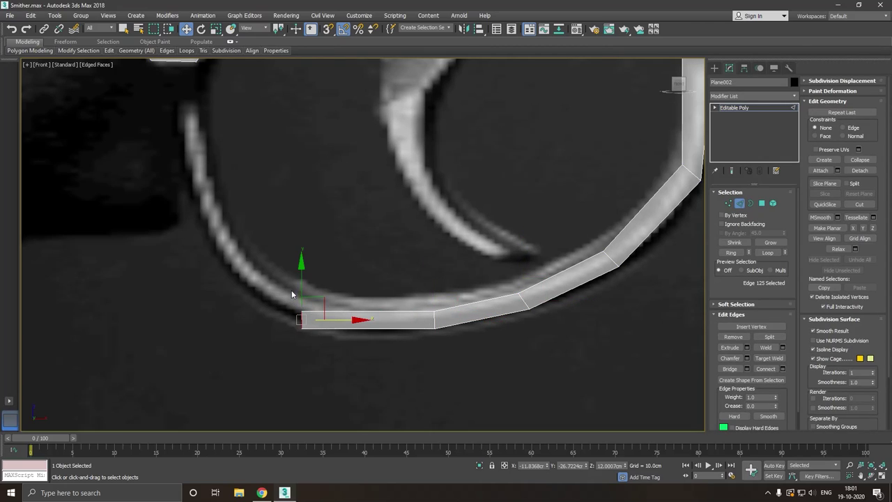
{"action": "left_click_drag", "start_coordinate": [304, 296], "coordinate": [318, 291]}
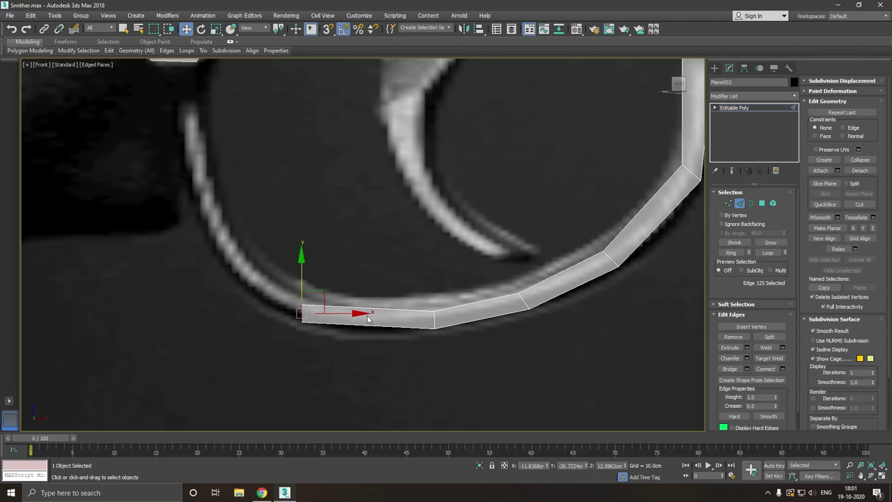
{"action": "left_click_drag", "start_coordinate": [367, 317], "coordinate": [268, 307], "text": "shift"}
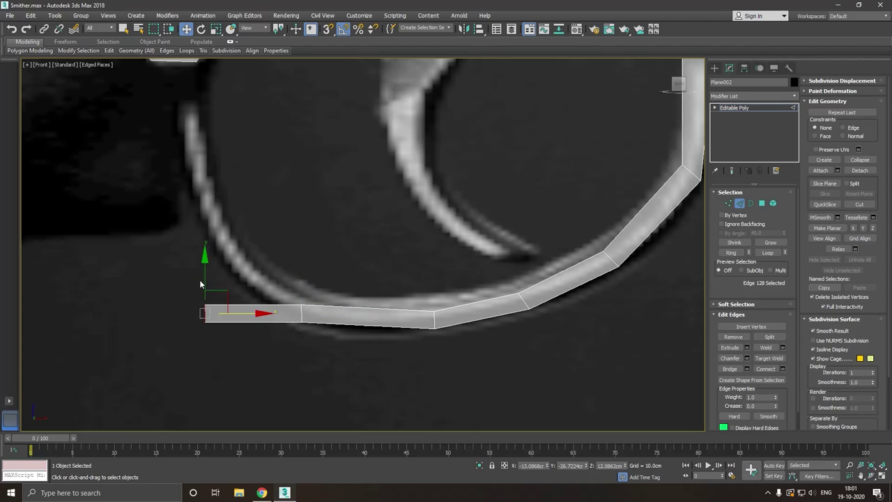
{"action": "left_click_drag", "start_coordinate": [203, 282], "coordinate": [230, 209]}
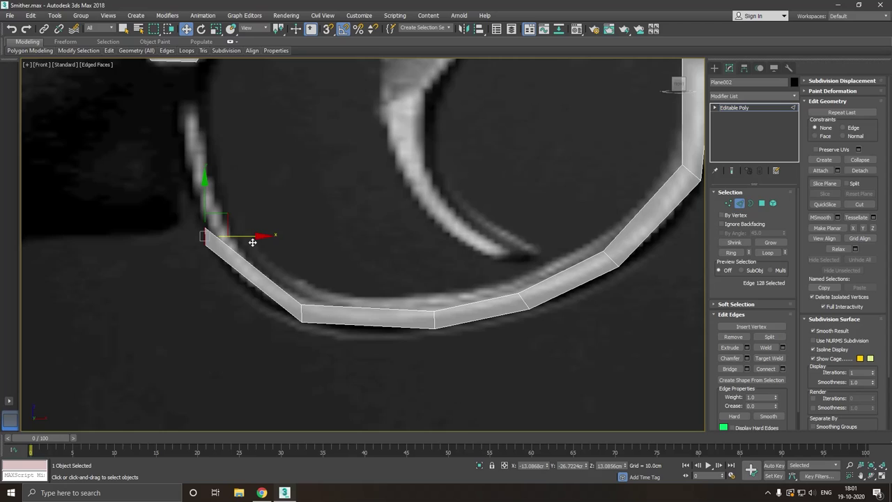
{"action": "left_click_drag", "start_coordinate": [252, 242], "coordinate": [287, 241]}
{"action": "scroll", "coordinate": [247, 242], "scroll_direction": "up", "scroll_amount": 2}
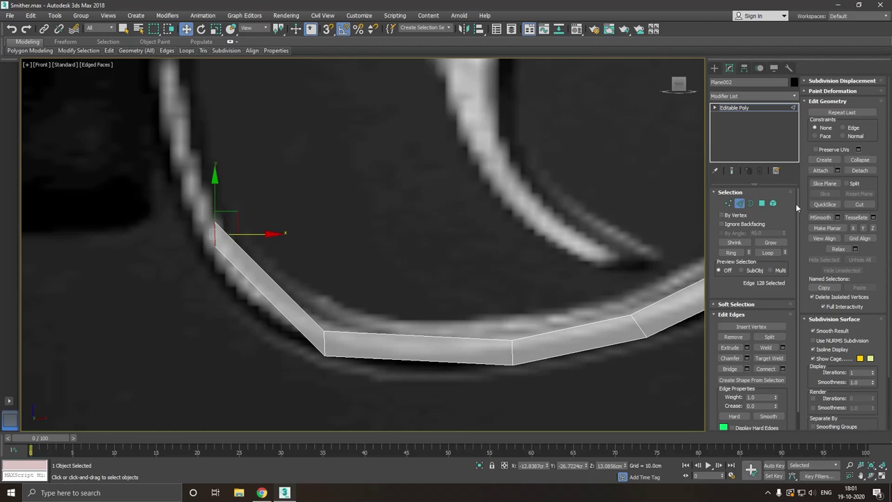
- Move the strip's end vertices down and left onto the guard outline
{"action": "left_click", "coordinate": [728, 202]}
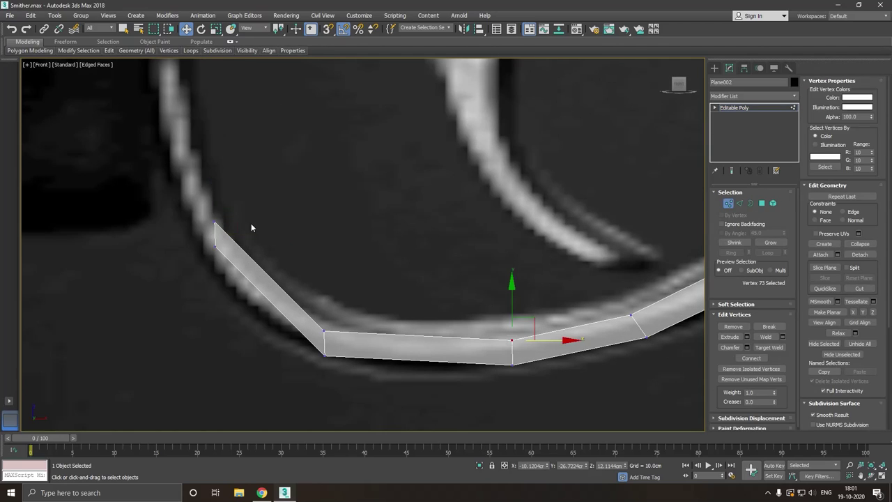
{"action": "left_click", "coordinate": [216, 247]}
{"action": "left_click_drag", "start_coordinate": [232, 242], "coordinate": [232, 252]}
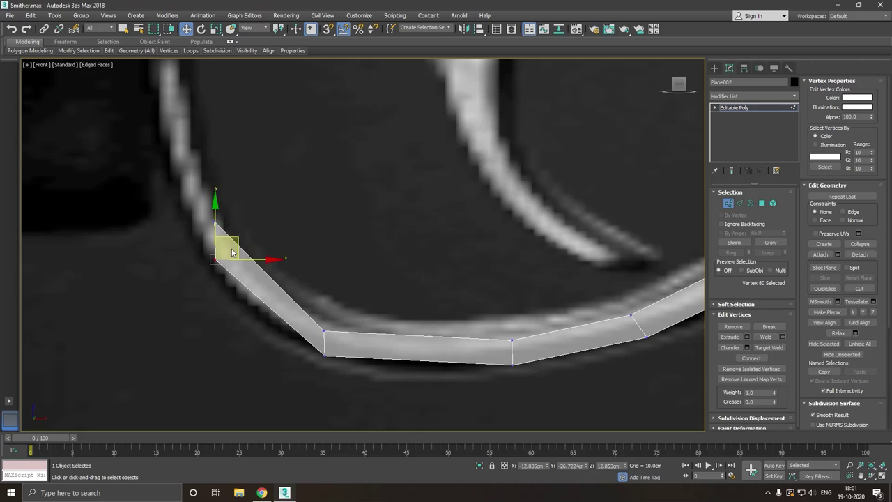
{"action": "left_click_drag", "start_coordinate": [341, 373], "coordinate": [354, 359]}
{"action": "left_click", "coordinate": [388, 377]}
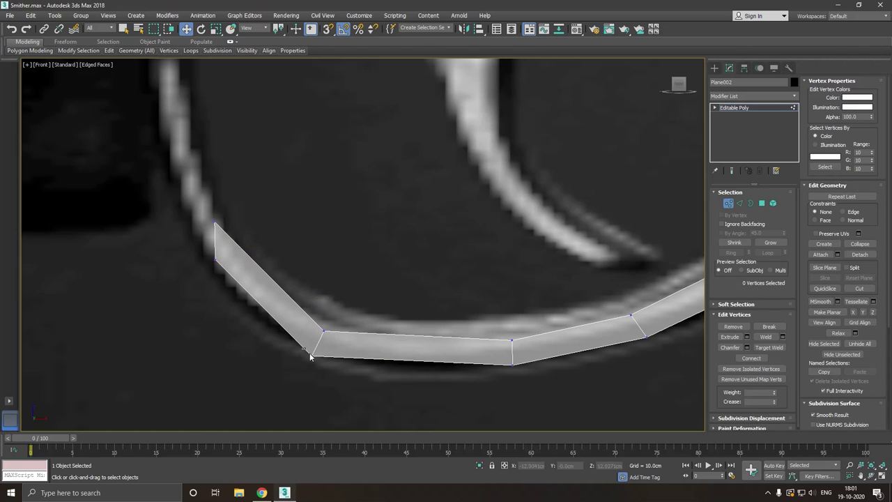
{"action": "left_click", "coordinate": [312, 355]}
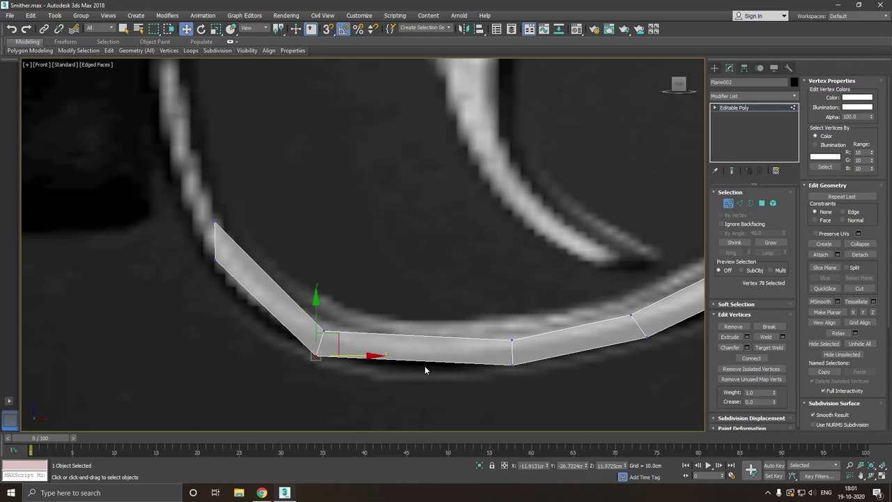
- Insert a Swift Loop across the bottom segment and move its vertices down onto the guard curve
{"action": "left_click", "coordinate": [425, 370]}
{"action": "left_click", "coordinate": [185, 74]}
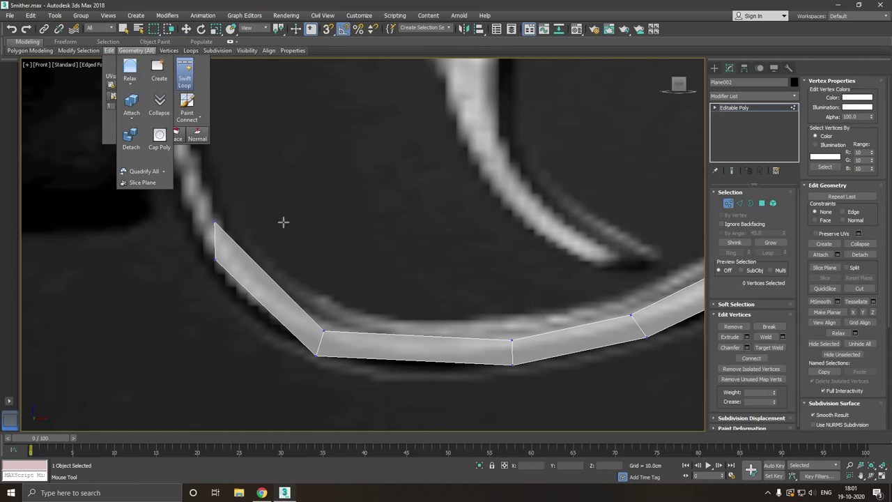
{"action": "left_click", "coordinate": [407, 349]}
{"action": "key", "text": "w"}
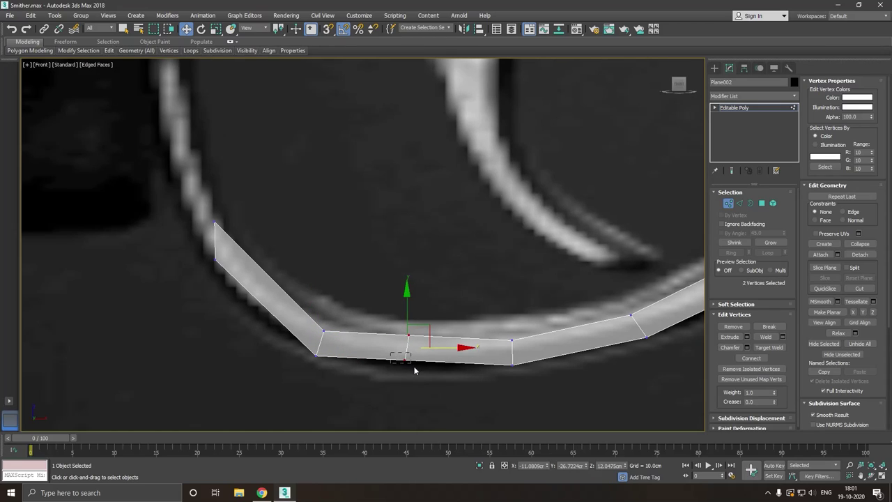
{"action": "left_click", "coordinate": [403, 358]}
{"action": "left_click_drag", "start_coordinate": [416, 381], "coordinate": [416, 381]}
{"action": "left_click_drag", "start_coordinate": [409, 319], "coordinate": [415, 326]}
{"action": "left_click", "coordinate": [492, 398]}
{"action": "scroll", "coordinate": [340, 313], "scroll_direction": "down", "scroll_amount": 2}
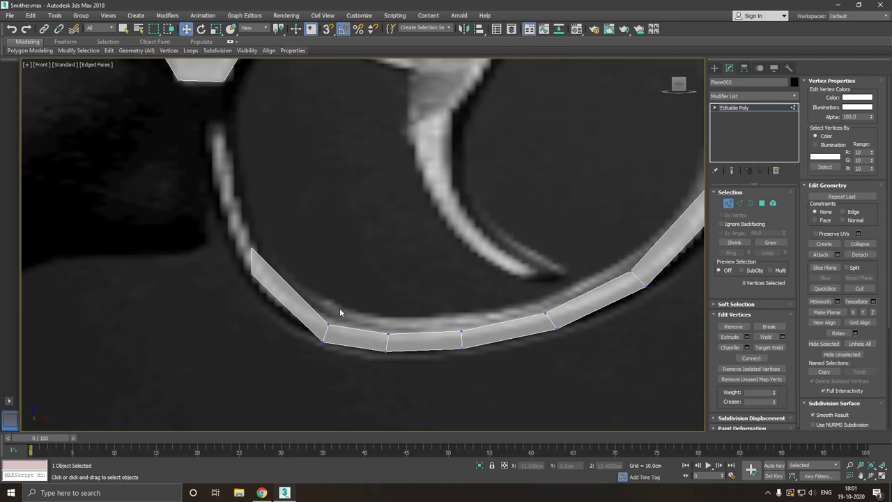
{"action": "scroll", "coordinate": [376, 328], "scroll_direction": "down", "scroll_amount": 2}
{"action": "scroll", "coordinate": [305, 352], "scroll_direction": "up", "scroll_amount": 4}
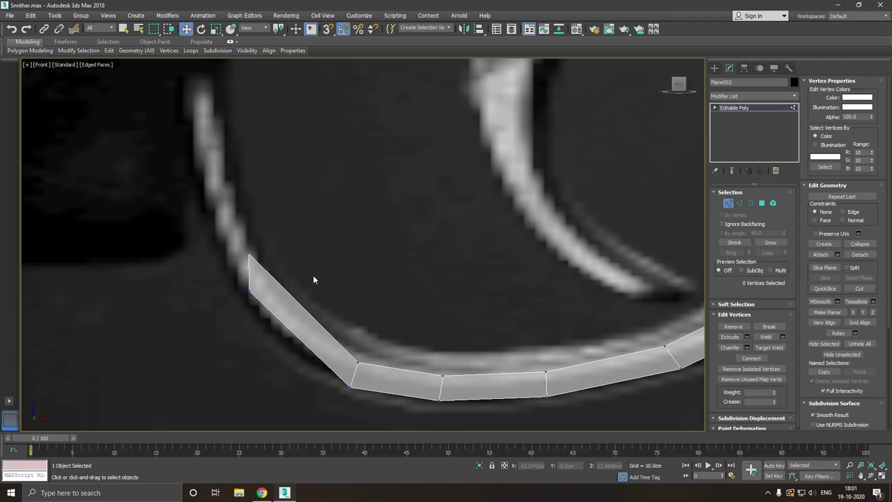
- Shift-extrude the strip's short end edge to add a new segment up the guard's rear curve
{"action": "left_click", "coordinate": [740, 203]}
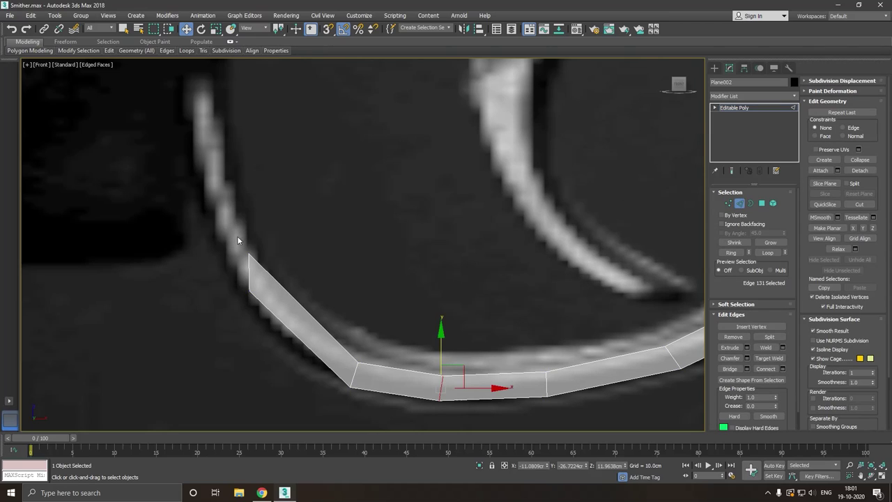
{"action": "left_click", "coordinate": [252, 284]}
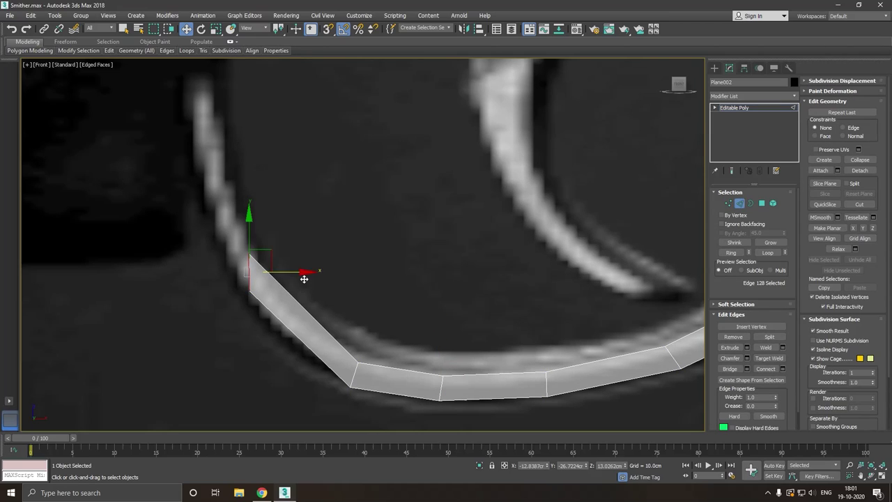
{"action": "left_click_drag", "start_coordinate": [304, 279], "coordinate": [195, 139], "text": "shift"}
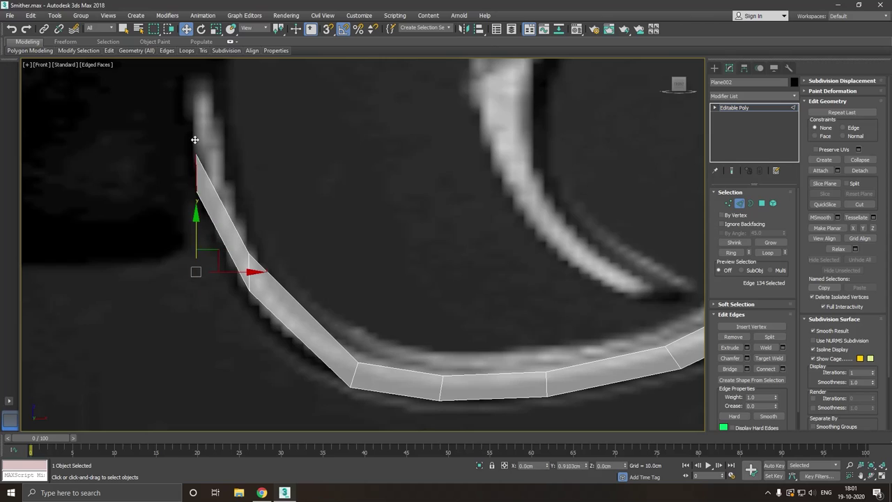
{"action": "scroll", "coordinate": [243, 239], "scroll_direction": "up", "scroll_amount": 3}
{"action": "scroll", "coordinate": [239, 285], "scroll_direction": "up", "scroll_amount": 3}
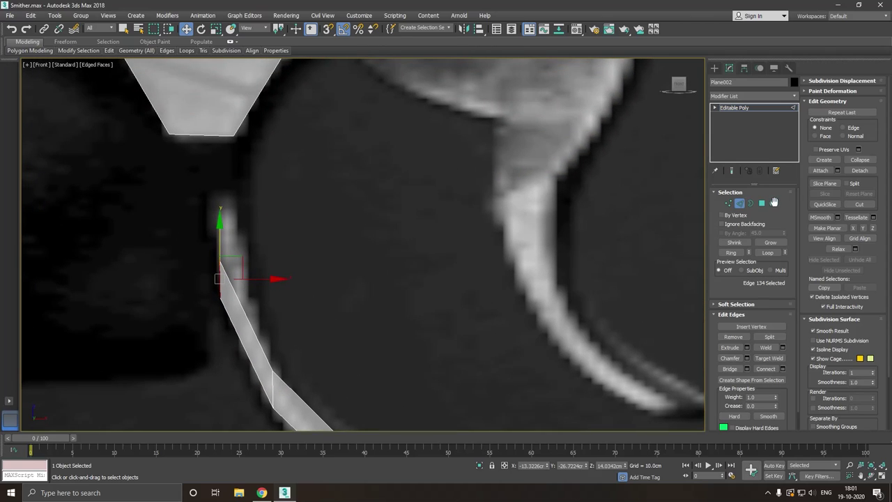
- Move the new segment's top and lower vertices onto the guard outline
{"action": "left_click", "coordinate": [728, 203]}
{"action": "left_click", "coordinate": [219, 262]}
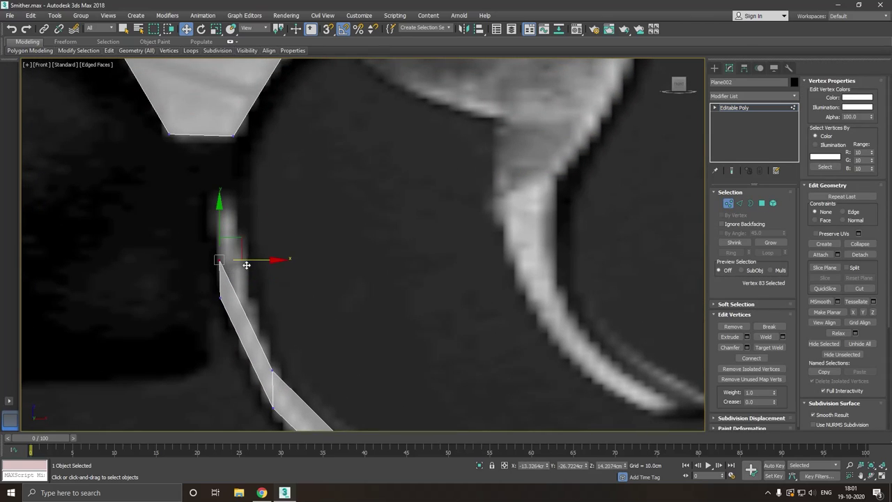
{"action": "left_click_drag", "start_coordinate": [245, 260], "coordinate": [268, 272]}
{"action": "middle_click_drag", "start_coordinate": [297, 341], "coordinate": [329, 283]}
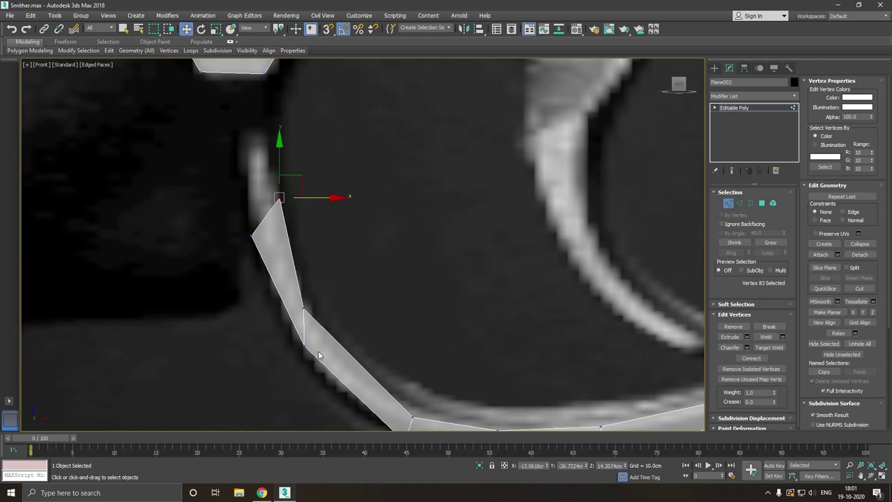
{"action": "left_click", "coordinate": [304, 348]}
{"action": "left_click_drag", "start_coordinate": [353, 350], "coordinate": [286, 313]}
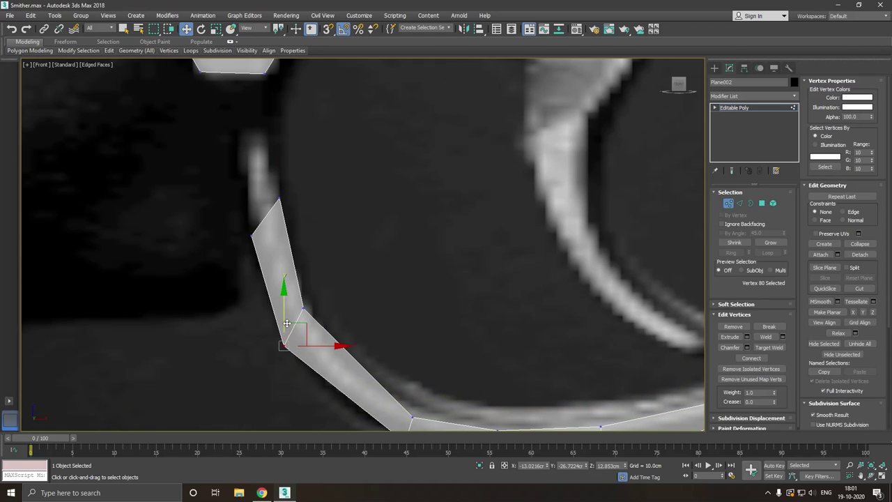
- Adjust the inner corner, upper-left and top inner vertices to follow the guard outline
{"action": "left_click", "coordinate": [304, 308]}
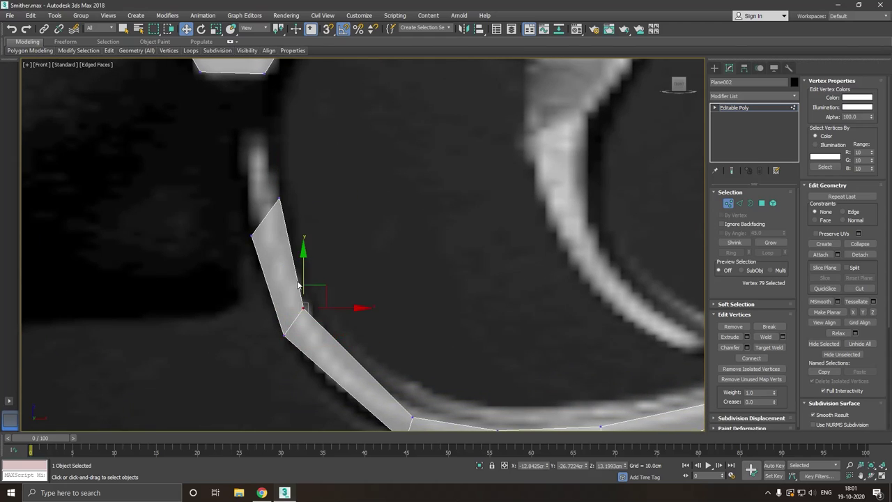
{"action": "left_click_drag", "start_coordinate": [305, 272], "coordinate": [306, 282]}
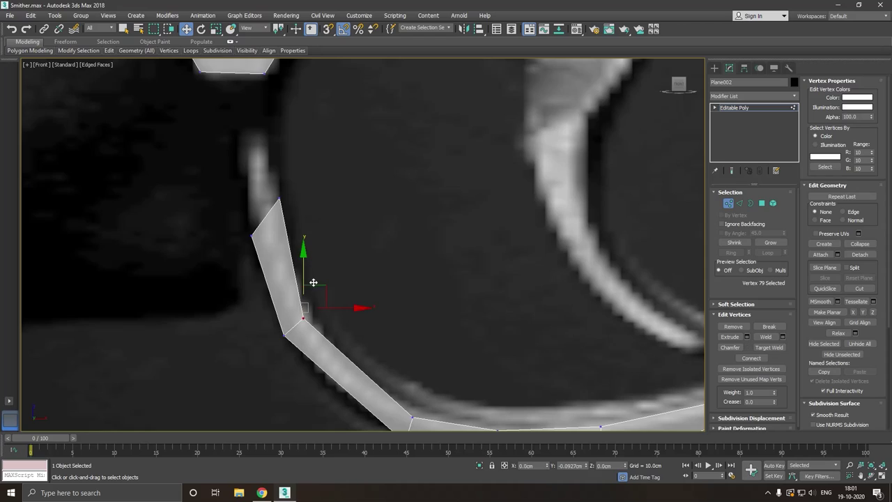
{"action": "left_click", "coordinate": [251, 236]}
{"action": "left_click_drag", "start_coordinate": [252, 237], "coordinate": [251, 218]}
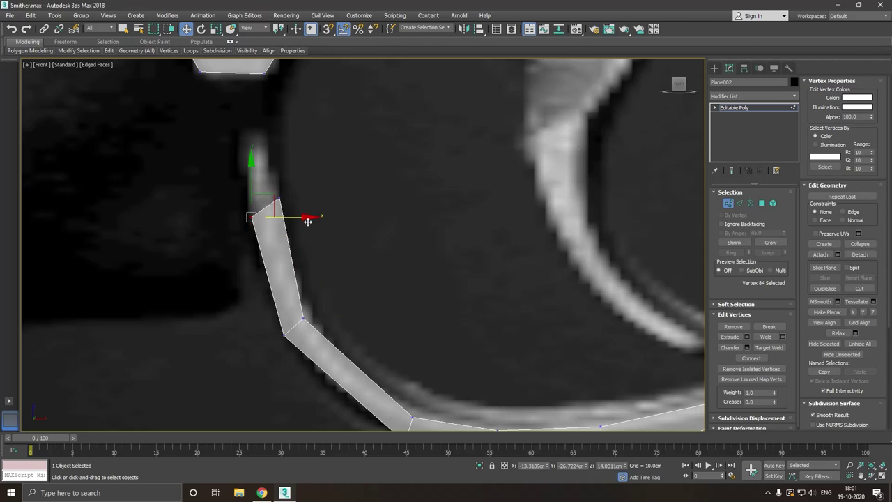
{"action": "left_click_drag", "start_coordinate": [307, 221], "coordinate": [304, 221]}
{"action": "left_click", "coordinate": [274, 203]}
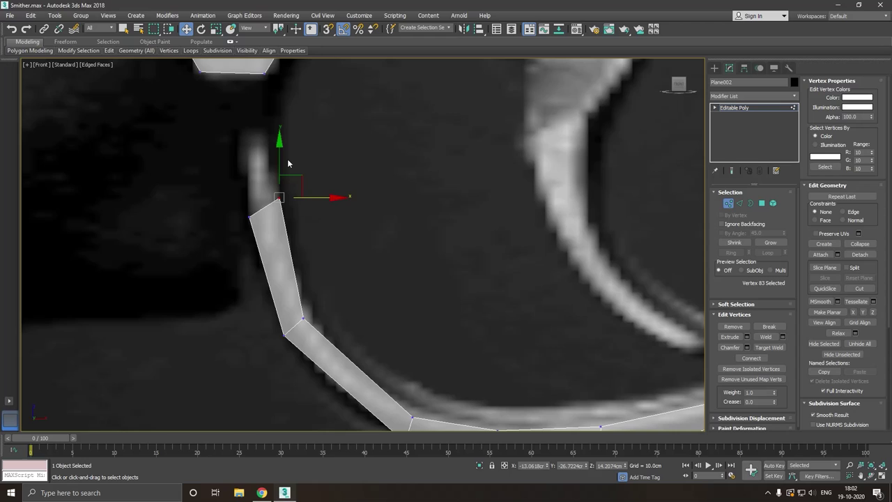
{"action": "left_click_drag", "start_coordinate": [279, 197], "coordinate": [279, 207]}
{"action": "scroll", "coordinate": [335, 184], "scroll_direction": "down", "scroll_amount": 2}
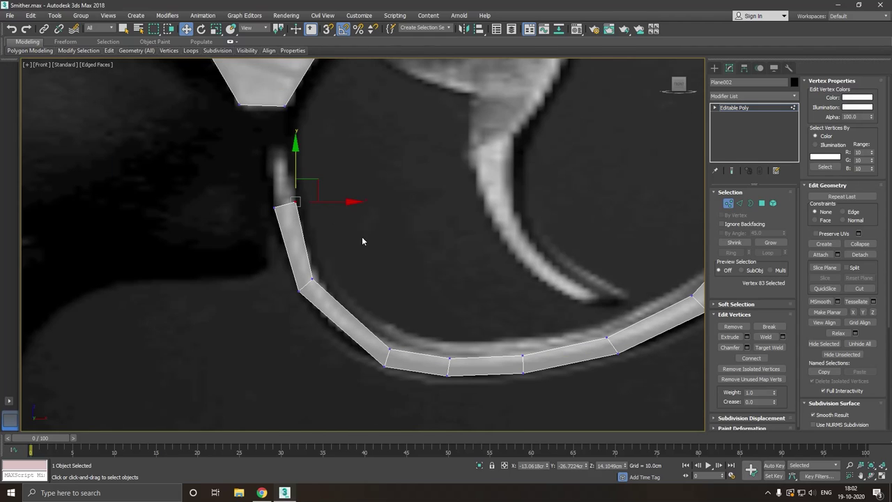
{"action": "scroll", "coordinate": [375, 221], "scroll_direction": "down", "scroll_amount": 2}
{"action": "scroll", "coordinate": [326, 347], "scroll_direction": "up", "scroll_amount": 2}
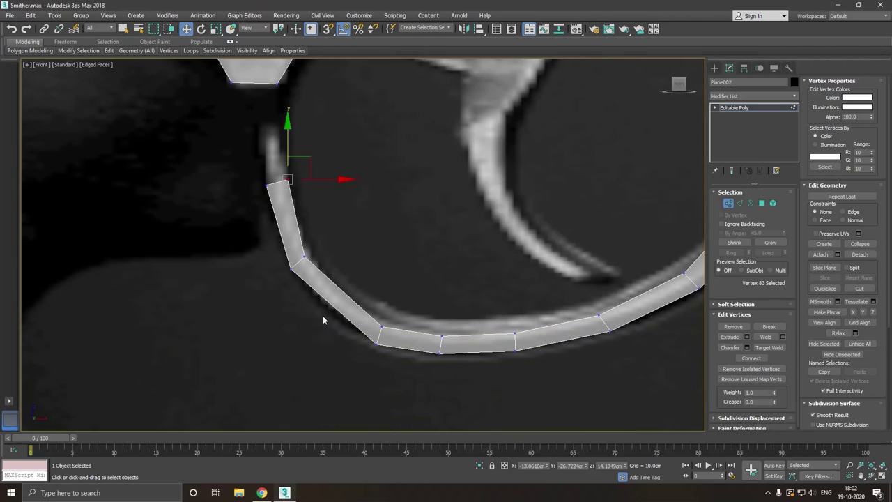
{"action": "scroll", "coordinate": [322, 315], "scroll_direction": "up", "scroll_amount": 1}
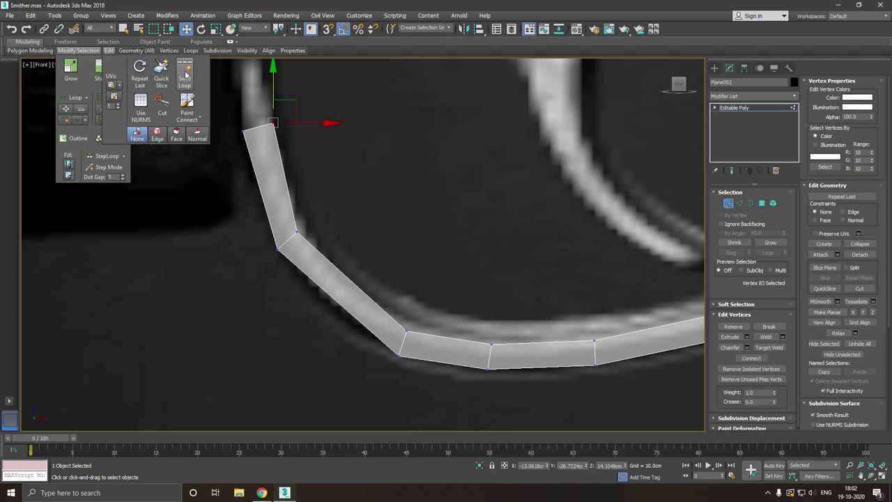
- Add a Swift Loop across the corner segment and shift it down onto the guard curve
{"action": "left_click", "coordinate": [185, 73]}
{"action": "left_click", "coordinate": [350, 298]}
{"action": "key", "text": "w"}
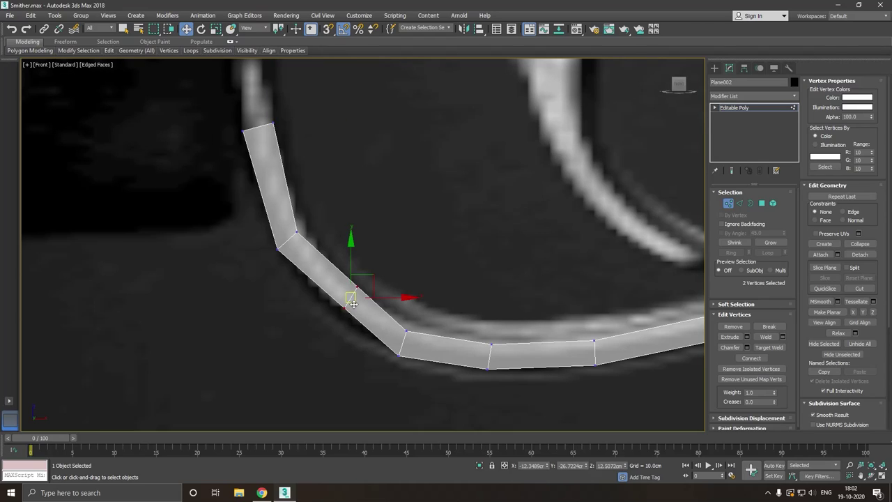
{"action": "left_click_drag", "start_coordinate": [355, 268], "coordinate": [395, 306]}
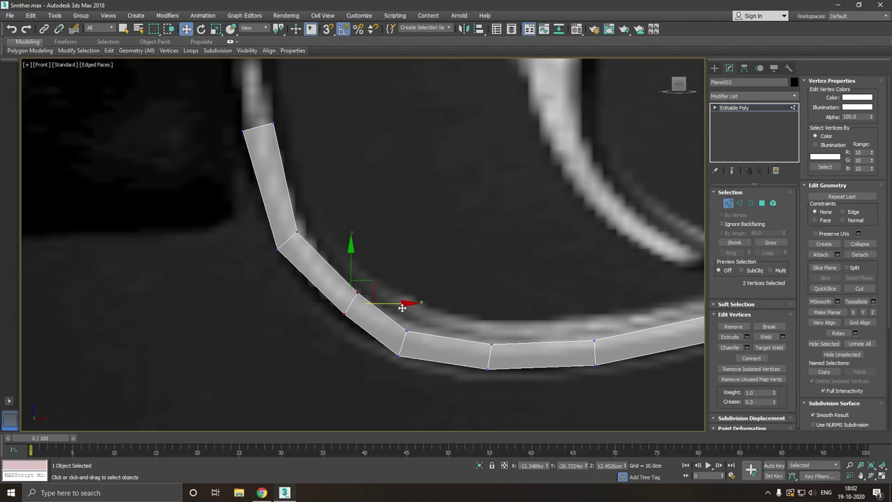
{"action": "mouse_move", "coordinate": [338, 302]}
{"action": "middle_mouse_down"}
{"action": "mouse_move", "coordinate": [358, 318]}
{"action": "mouse_move", "coordinate": [312, 315]}
{"action": "middle_mouse_up"}
{"action": "scroll", "coordinate": [283, 239], "scroll_direction": "up", "scroll_amount": 2}
{"action": "scroll", "coordinate": [283, 239], "scroll_direction": "up", "scroll_amount": 2}
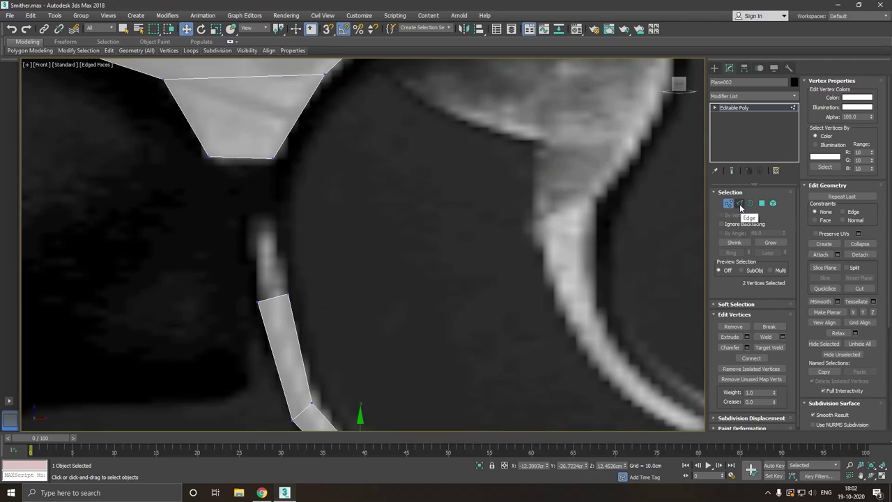
- Shift-extrude the strip's top edge up to just below the frame and slide it slightly left
{"action": "left_click", "coordinate": [740, 203]}
{"action": "left_click", "coordinate": [282, 298]}
{"action": "left_click_drag", "start_coordinate": [277, 261], "coordinate": [275, 157], "text": "shift"}
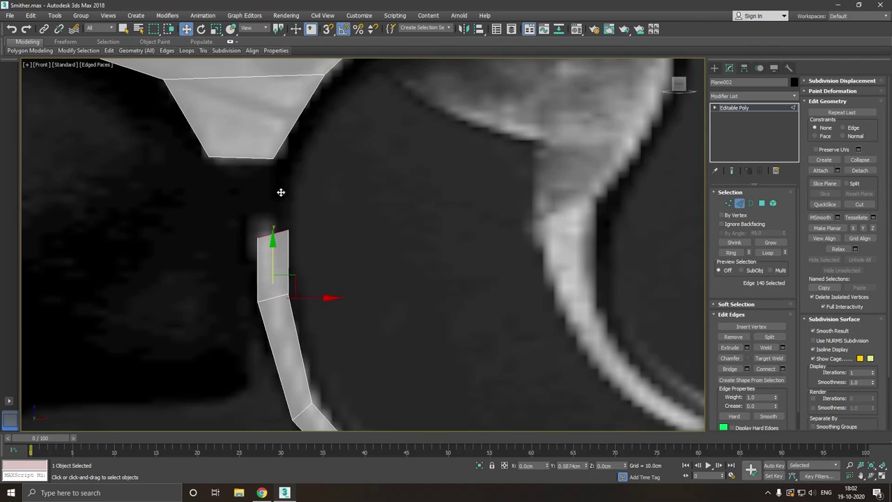
{"action": "left_click_drag", "start_coordinate": [319, 198], "coordinate": [307, 195]}
{"action": "scroll", "coordinate": [242, 296], "scroll_direction": "down", "scroll_amount": 2}
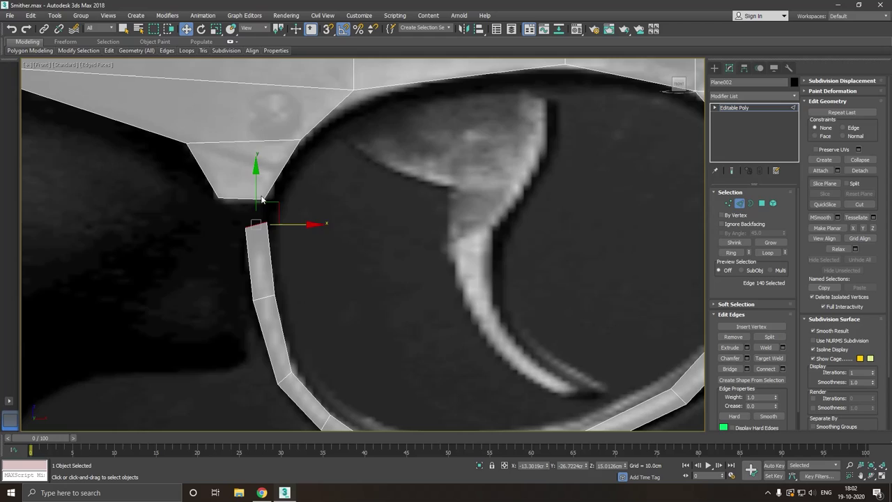
- Move the guard strip's top-left vertex up so it meets the lug under the frame
{"action": "scroll", "coordinate": [261, 200], "scroll_direction": "up", "scroll_amount": 2}
{"action": "left_click_drag", "start_coordinate": [255, 204], "coordinate": [255, 194]}
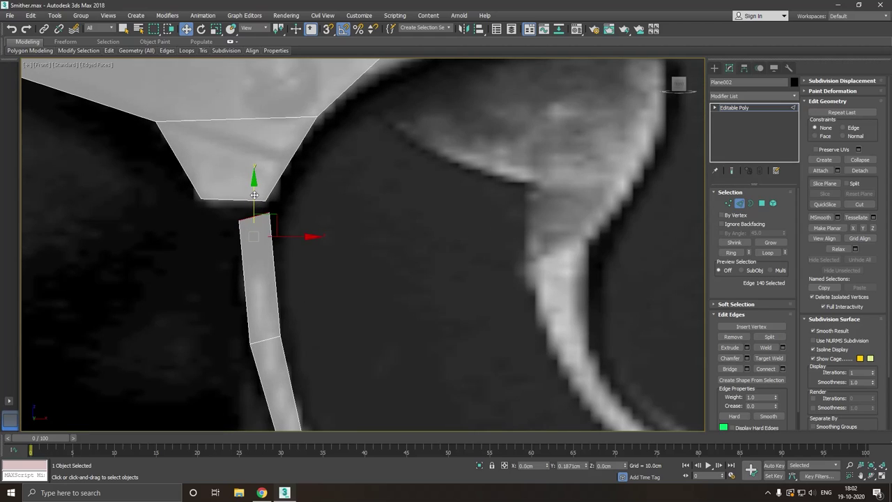
{"action": "left_click", "coordinate": [726, 203]}
{"action": "left_click", "coordinate": [238, 221]}
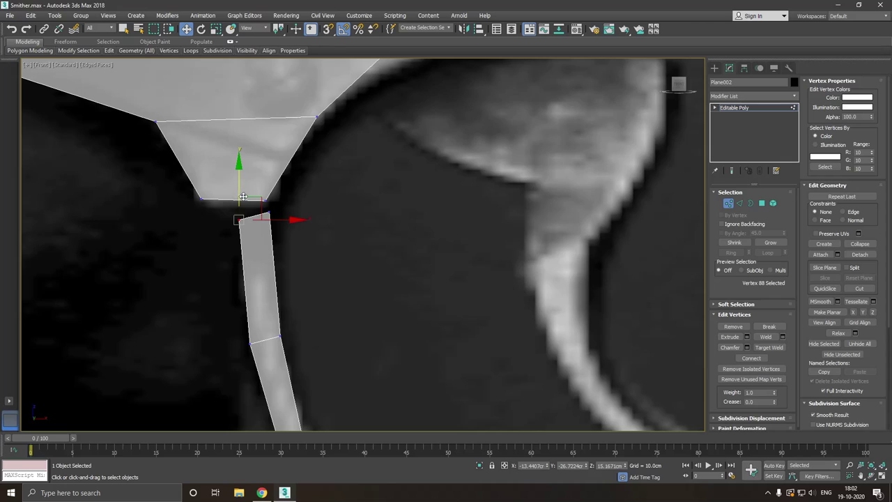
{"action": "left_click_drag", "start_coordinate": [239, 217], "coordinate": [273, 213]}
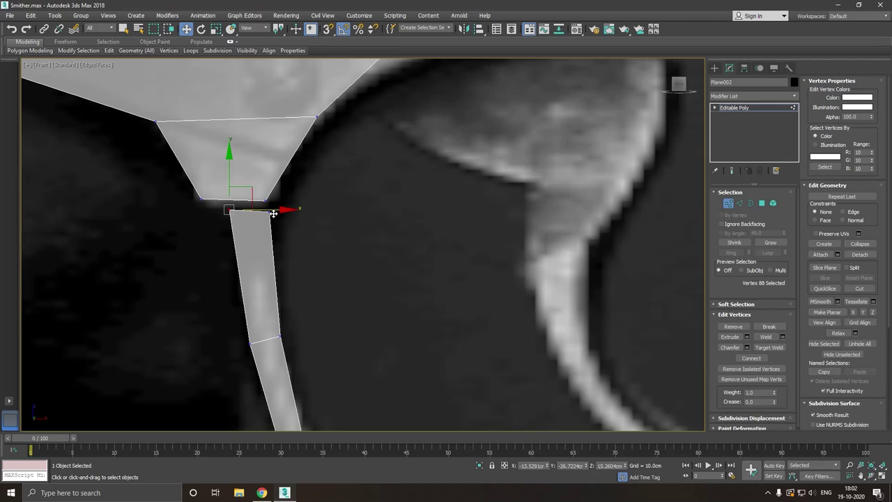
- Select the lug's bottom edge, orbit to inspect the joint, then return to Front view
{"action": "left_click", "coordinate": [740, 203]}
{"action": "left_click", "coordinate": [237, 200], "text": "ctrl"}
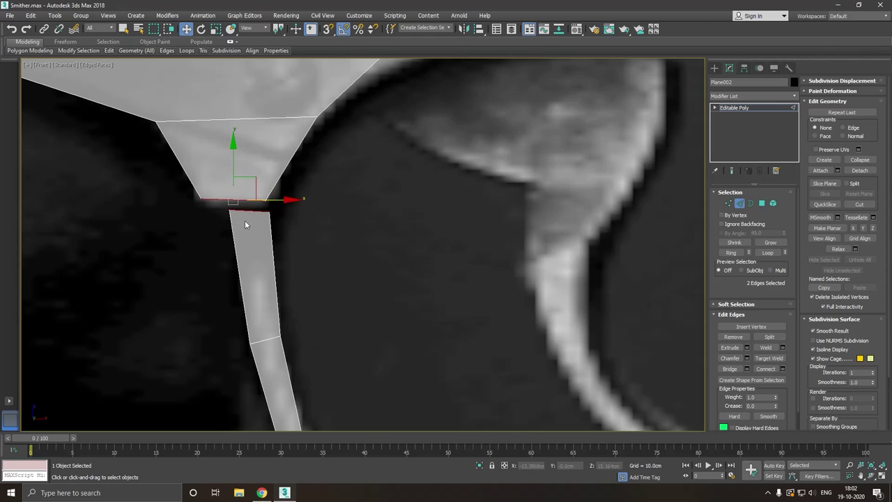
{"action": "middle_click_drag", "start_coordinate": [384, 243], "coordinate": [309, 220], "text": "alt"}
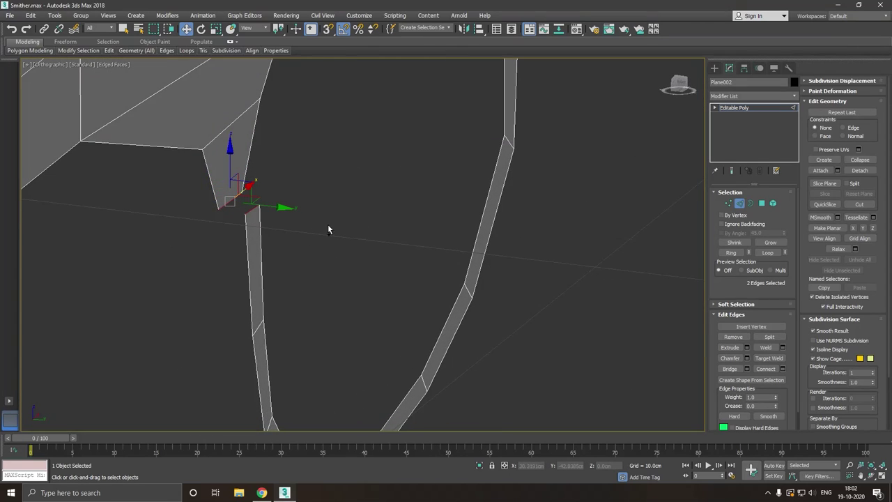
{"action": "middle_click_drag", "start_coordinate": [273, 260], "coordinate": [298, 273], "text": "alt"}
{"action": "key", "text": "f"}
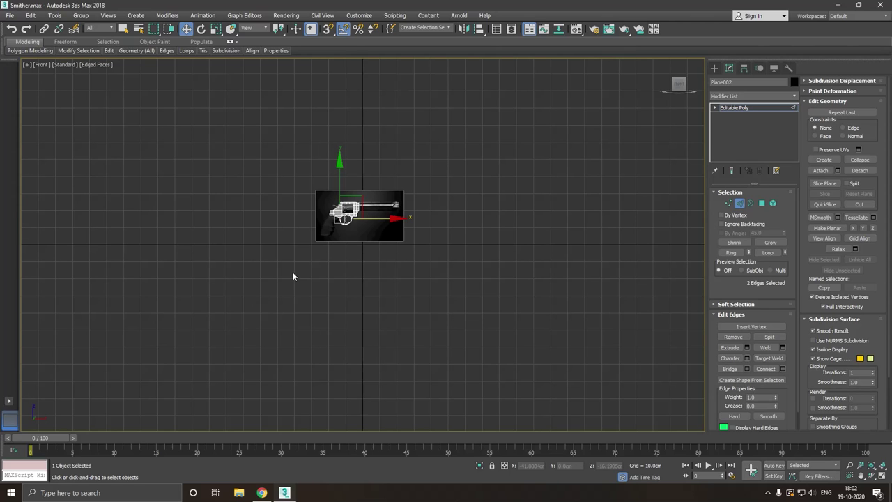
{"action": "scroll", "coordinate": [355, 202], "scroll_direction": "up", "scroll_amount": 5}
{"action": "scroll", "coordinate": [313, 233], "scroll_direction": "up", "scroll_amount": 5}
- Add a Swift Loop across the guard's right side and nudge its vertices onto the reference outline
{"action": "scroll", "coordinate": [310, 235], "scroll_direction": "up", "scroll_amount": 5}
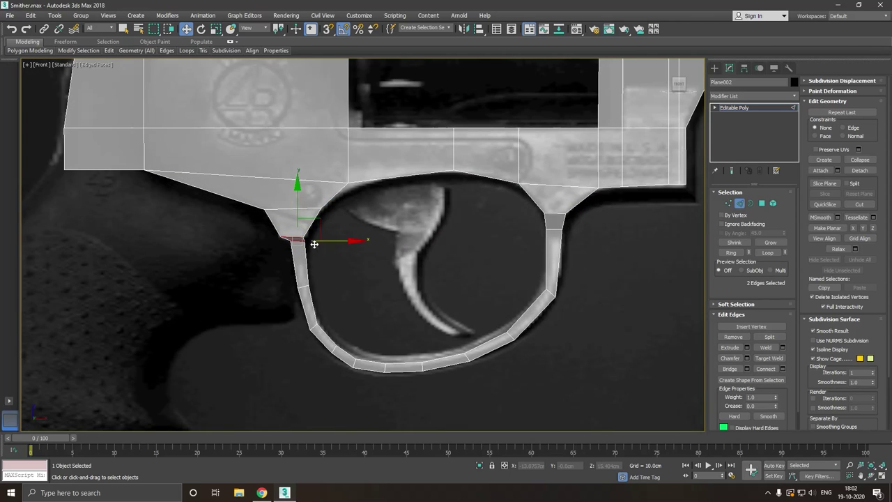
{"action": "left_click", "coordinate": [728, 202]}
{"action": "scroll", "coordinate": [572, 303], "scroll_direction": "up", "scroll_amount": 2}
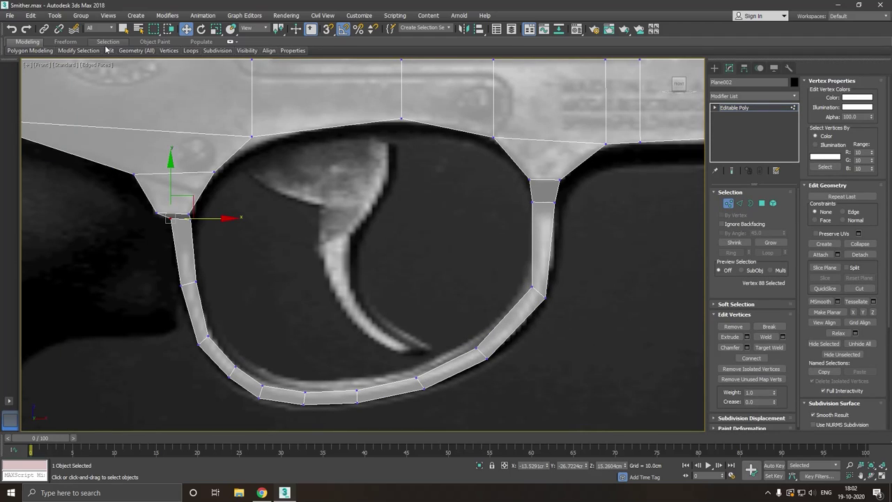
{"action": "left_click", "coordinate": [184, 73]}
{"action": "left_click", "coordinate": [522, 327]}
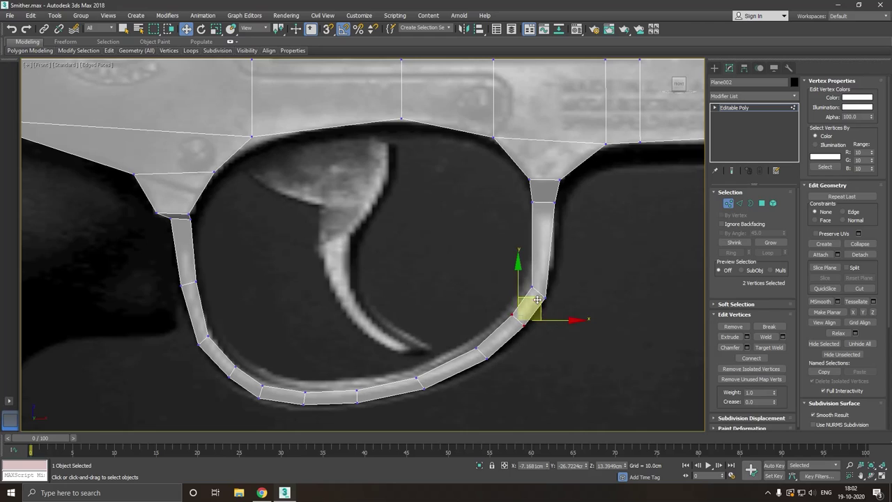
{"action": "left_click_drag", "start_coordinate": [518, 292], "coordinate": [523, 296]}
{"action": "middle_click_drag", "start_coordinate": [599, 277], "coordinate": [576, 296]}
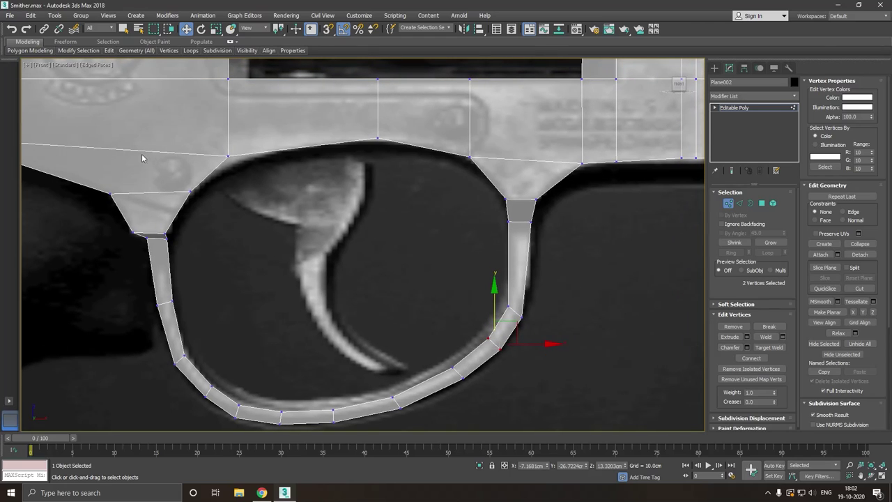
- Cut a new edge across the guard's right side and shift its vertices right to match
{"action": "left_click", "coordinate": [185, 74]}
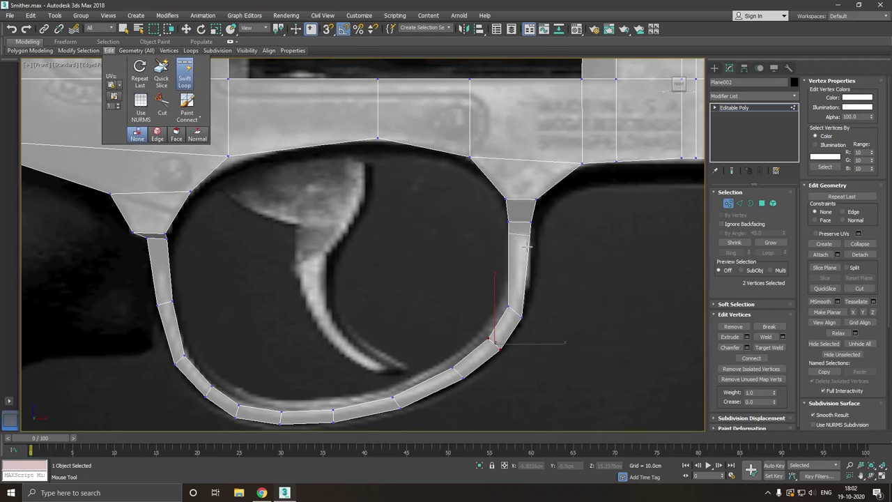
{"action": "left_click", "coordinate": [526, 266]}
{"action": "key", "text": "w"}
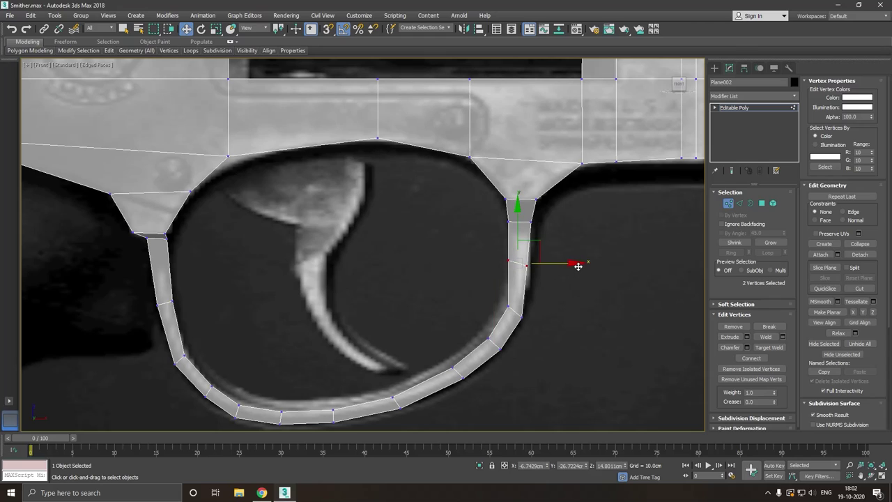
{"action": "left_click_drag", "start_coordinate": [578, 266], "coordinate": [583, 265]}
- Adjust vertices along the guard's lower-left and left curves to follow the reference image
{"action": "middle_click_drag", "start_coordinate": [302, 361], "coordinate": [344, 284]}
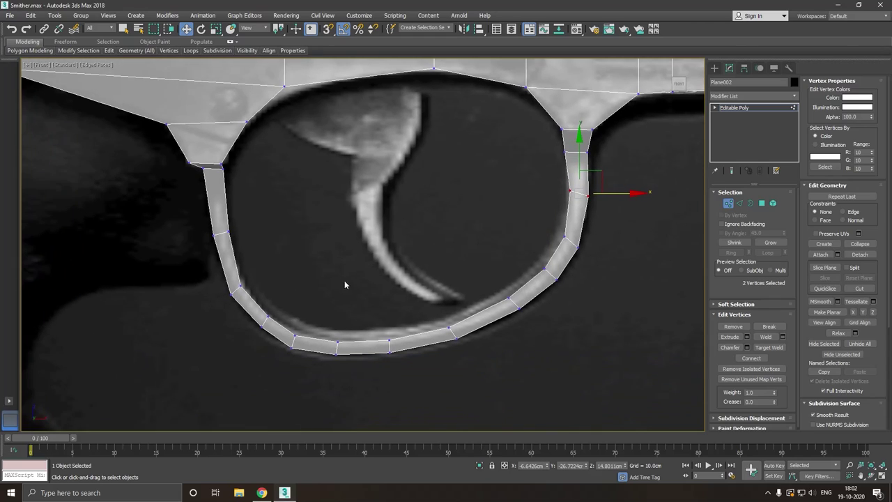
{"action": "scroll", "coordinate": [256, 329], "scroll_direction": "up", "scroll_amount": 3}
{"action": "left_click", "coordinate": [266, 324]}
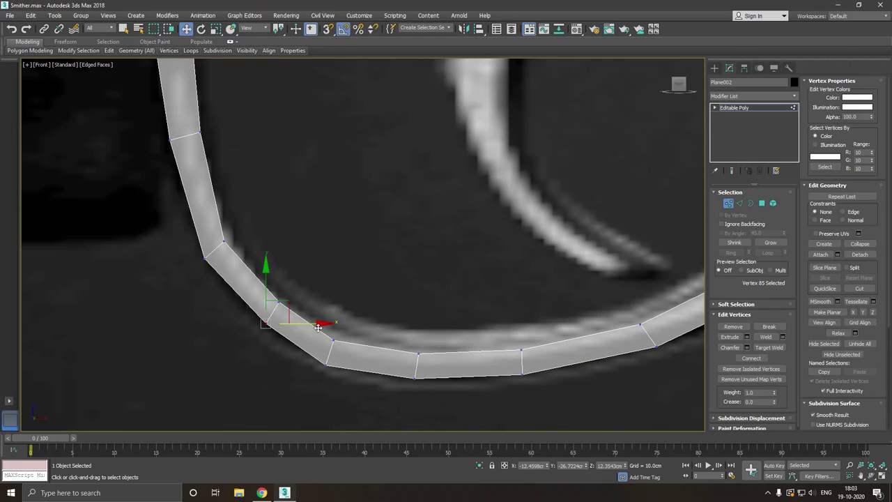
{"action": "left_click_drag", "start_coordinate": [318, 327], "coordinate": [309, 331]}
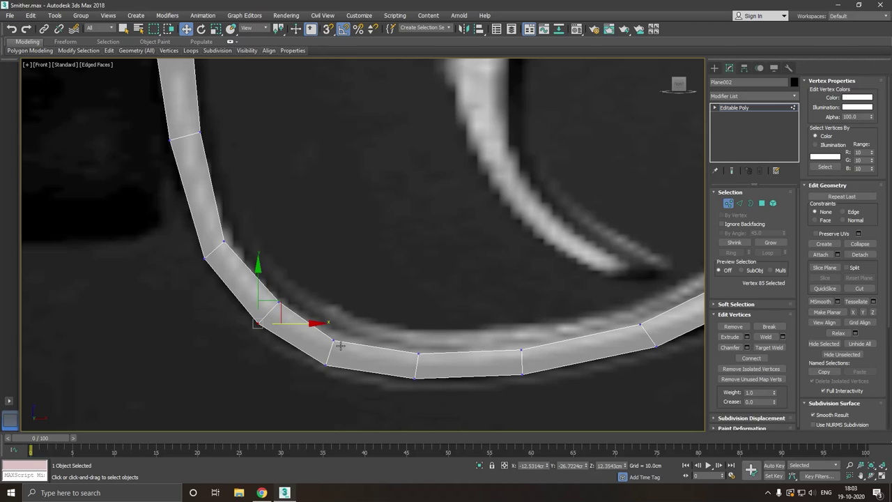
{"action": "left_click", "coordinate": [336, 342]}
{"action": "left_click_drag", "start_coordinate": [384, 342], "coordinate": [421, 356]}
{"action": "left_click", "coordinate": [416, 377]}
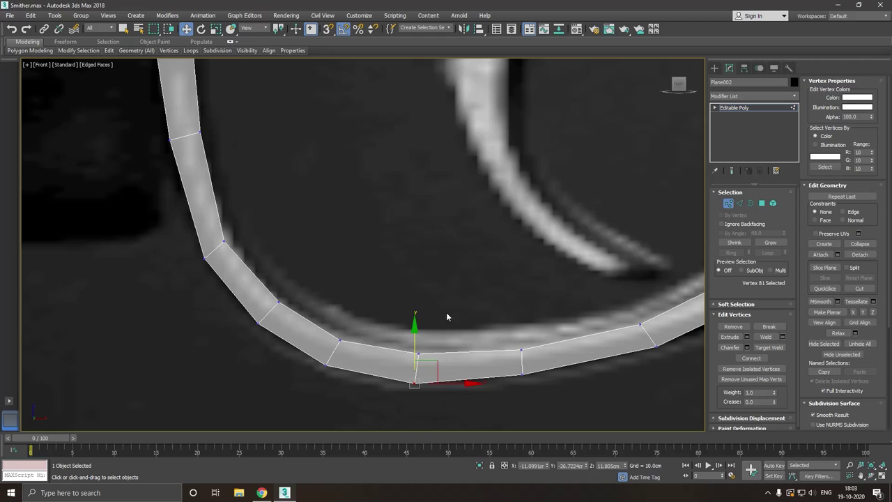
{"action": "left_click", "coordinate": [211, 298]}
{"action": "left_click", "coordinate": [221, 240]}
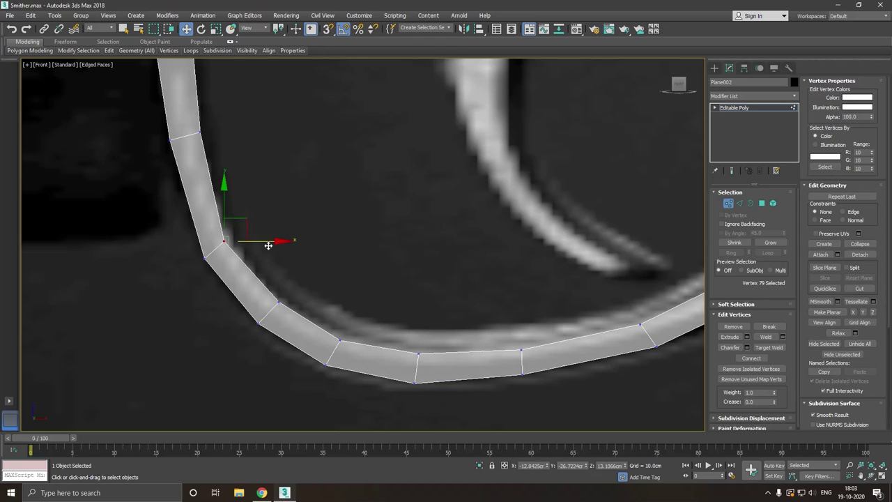
{"action": "left_click_drag", "start_coordinate": [269, 243], "coordinate": [275, 243]}
{"action": "left_click", "coordinate": [255, 317]}
- Shift the guard ring's bottom vertex right to smooth the lower curve
{"action": "scroll", "coordinate": [255, 318], "scroll_direction": "down", "scroll_amount": 1}
{"action": "scroll", "coordinate": [255, 318], "scroll_direction": "down", "scroll_amount": 1}
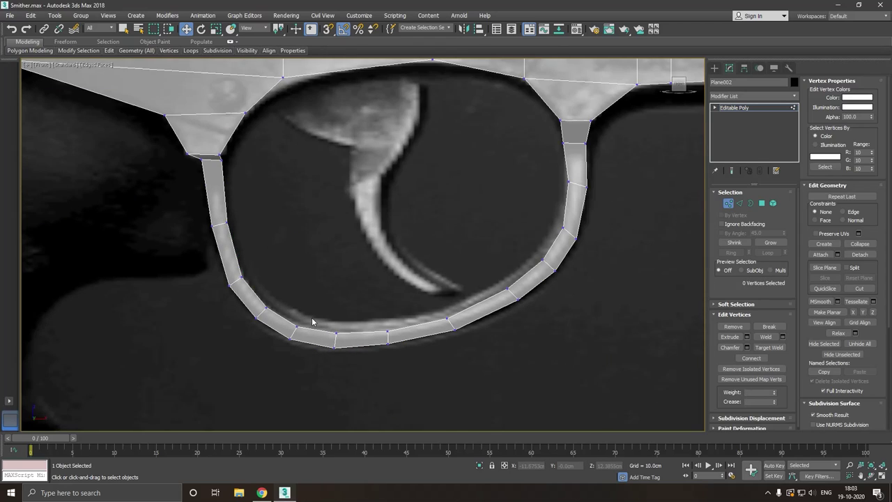
{"action": "scroll", "coordinate": [403, 349], "scroll_direction": "up", "scroll_amount": 1}
{"action": "left_click", "coordinate": [379, 341]}
{"action": "left_click_drag", "start_coordinate": [415, 344], "coordinate": [422, 344]}
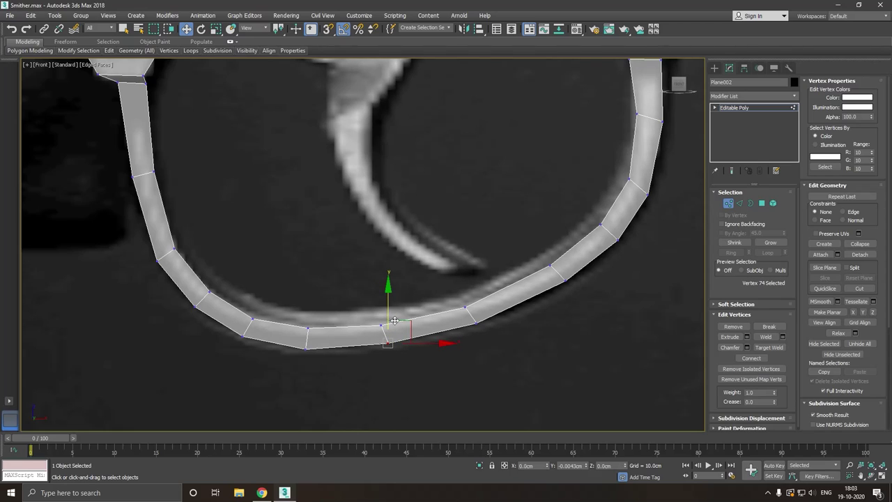
{"action": "left_click", "coordinate": [545, 341]}
{"action": "scroll", "coordinate": [362, 336], "scroll_direction": "down", "scroll_amount": 2}
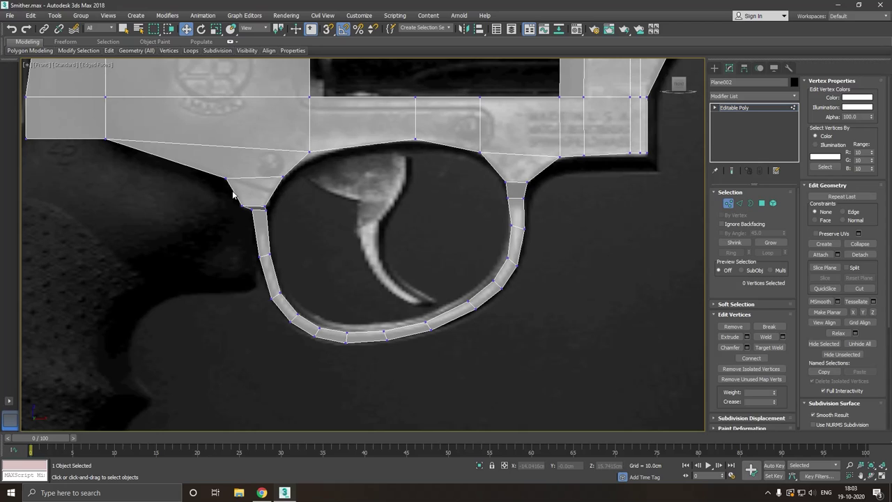
{"action": "scroll", "coordinate": [235, 193], "scroll_direction": "up", "scroll_amount": 1}
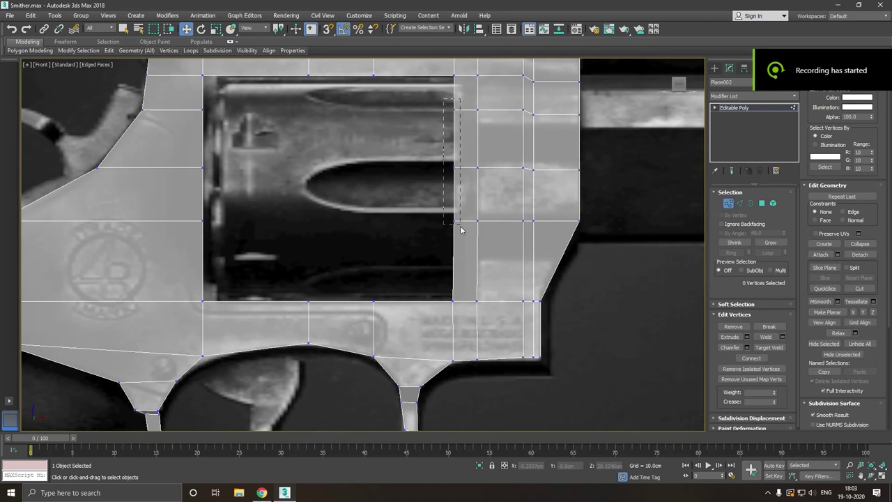
- Delete the vertices and faces just right of the cylinder opening
{"action": "left_click_drag", "start_coordinate": [443, 99], "coordinate": [460, 256]}
{"action": "key", "text": "Delete"}
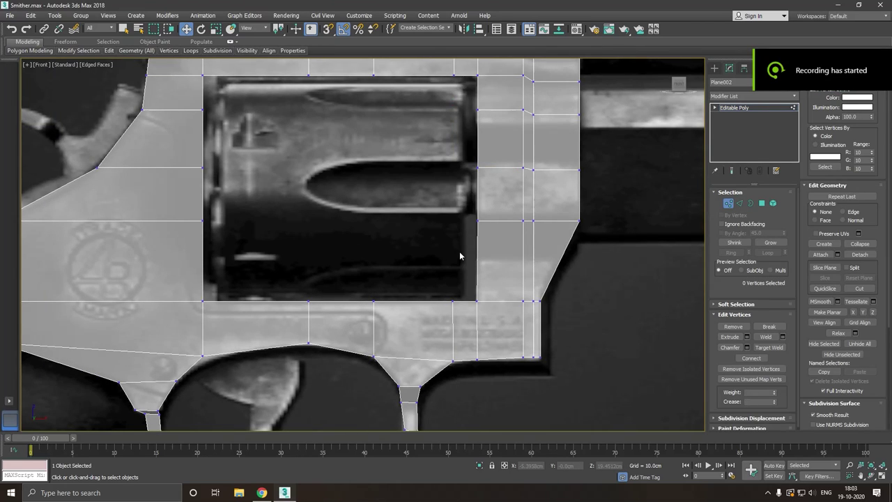
{"action": "scroll", "coordinate": [457, 255], "scroll_direction": "down", "scroll_amount": 4}
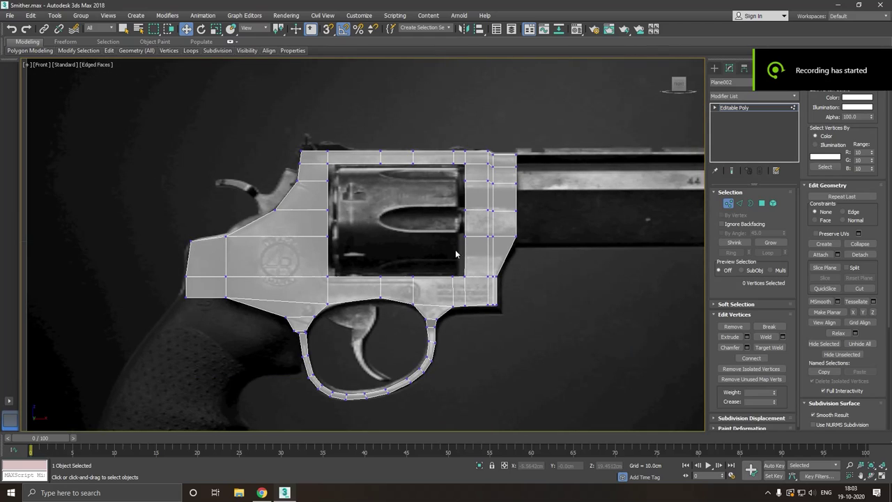
- Extrude the cylinder opening's border and the frame's outer border to give the frame depth
{"action": "left_click", "coordinate": [751, 203]}
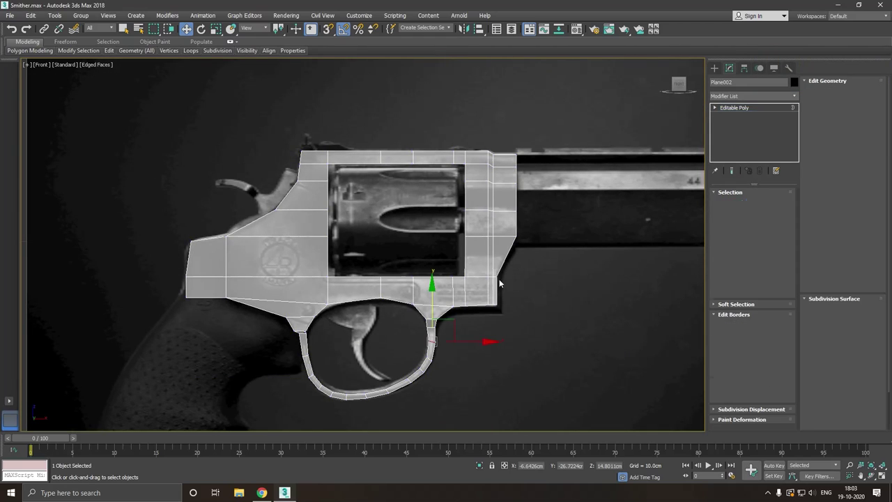
{"action": "left_click", "coordinate": [406, 282]}
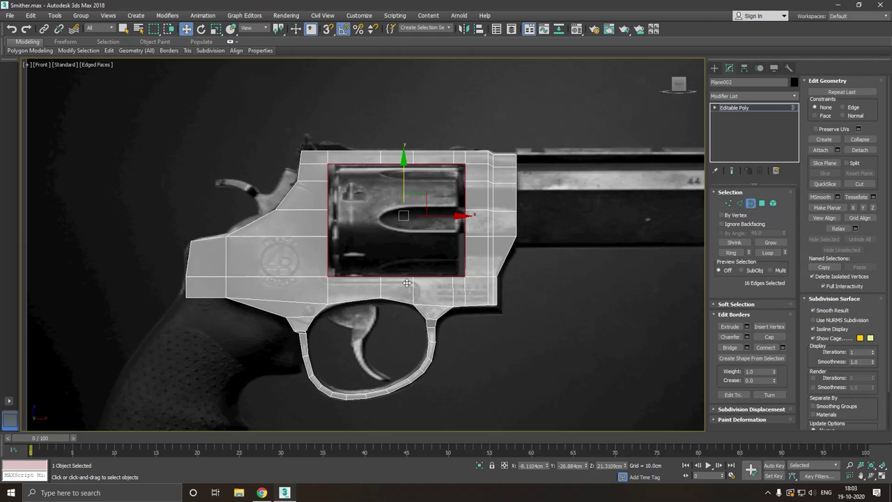
{"action": "mouse_move", "coordinate": [406, 282]}
{"action": "middle_mouse_down", "text": "alt"}
{"action": "mouse_move", "coordinate": [423, 219]}
{"action": "mouse_move", "coordinate": [408, 212]}
{"action": "mouse_move", "coordinate": [418, 213]}
{"action": "middle_mouse_up", "text": "alt"}
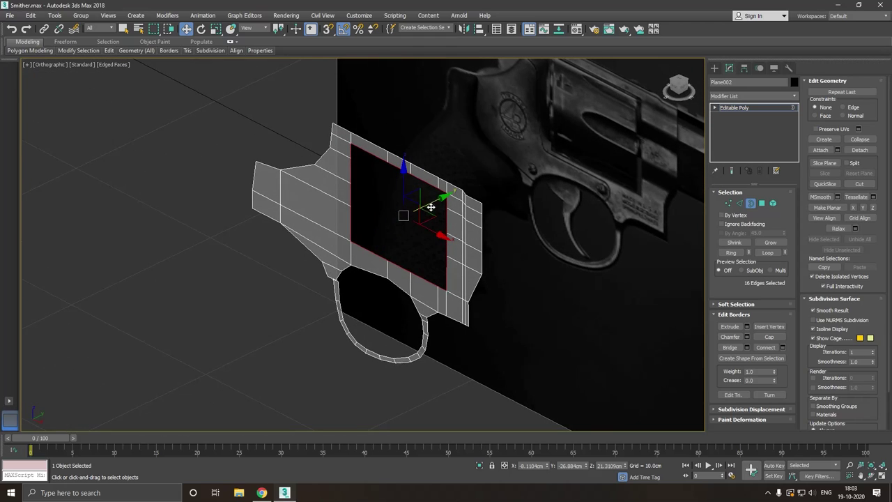
{"action": "left_click_drag", "start_coordinate": [431, 207], "coordinate": [448, 198], "text": "shift"}
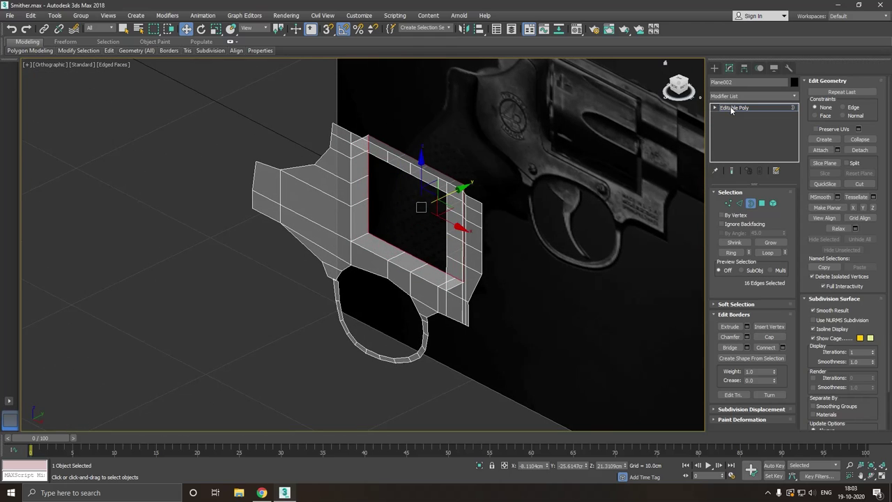
{"action": "left_click", "coordinate": [433, 337]}
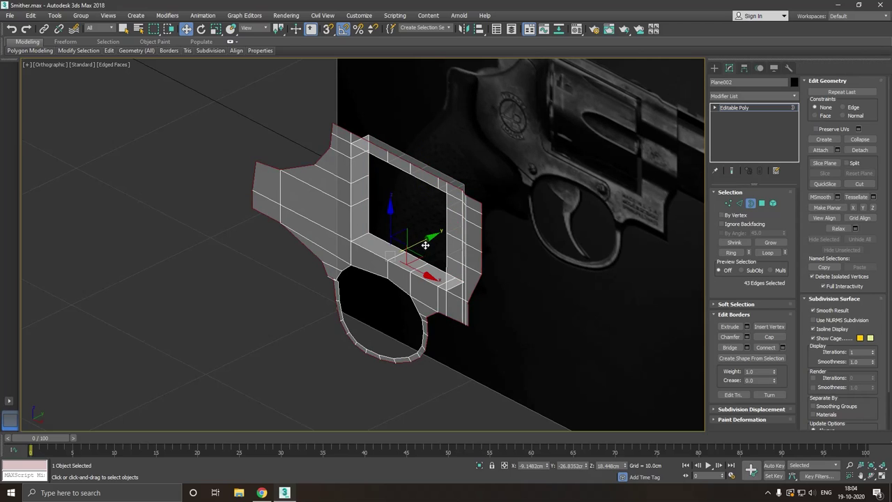
{"action": "left_click_drag", "start_coordinate": [418, 242], "coordinate": [450, 232], "text": "shift"}
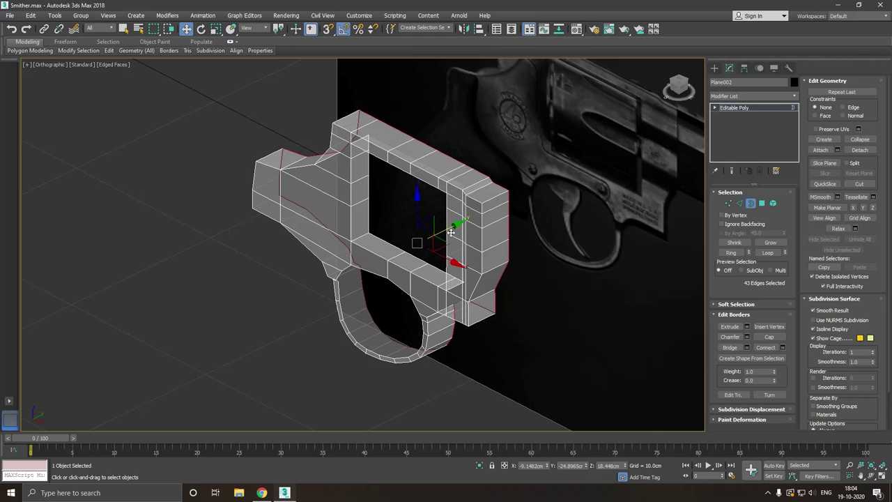
- Orbit around the frame and select the 16-edge border loop on the front
{"action": "right_click", "coordinate": [476, 239]}
{"action": "middle_click_drag", "start_coordinate": [404, 266], "coordinate": [370, 261], "text": "alt"}
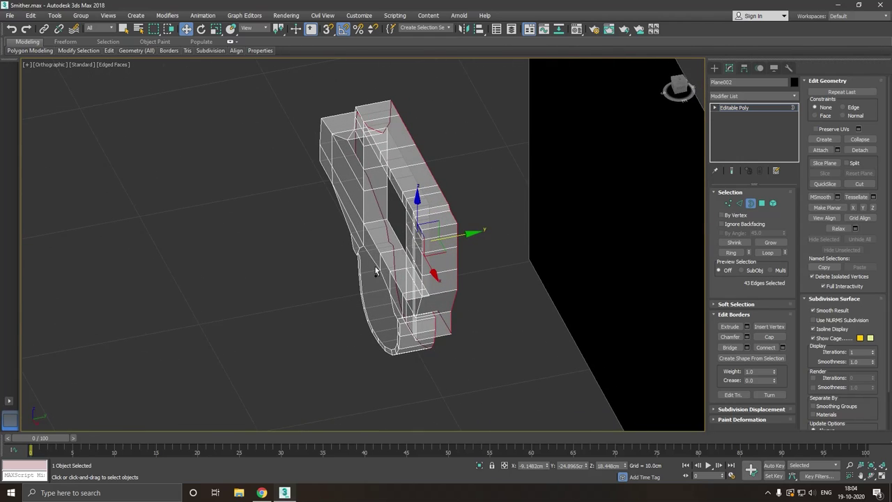
{"action": "double_click", "coordinate": [402, 239]}
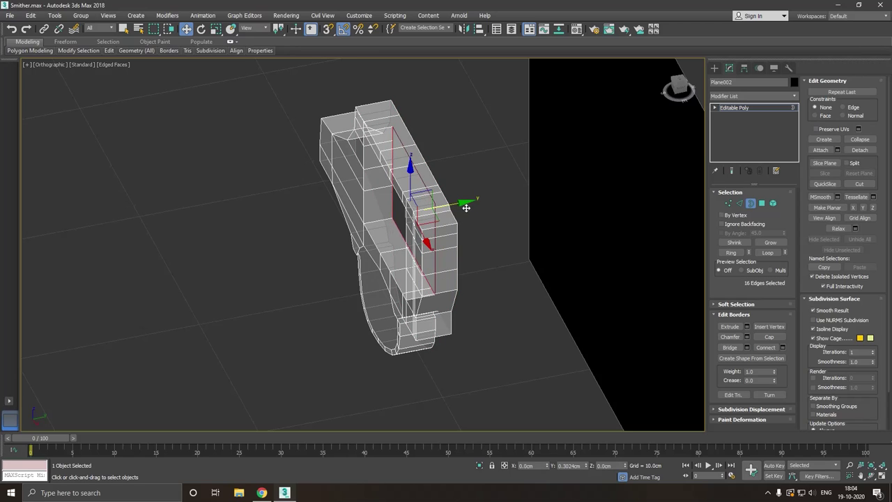
- Add a Symmetry modifier to the frame at whole-object level
{"action": "left_click", "coordinate": [752, 107]}
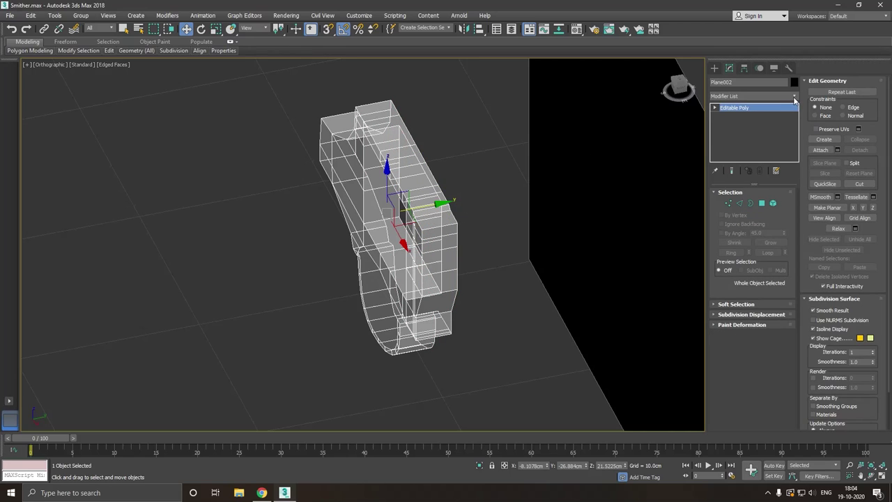
{"action": "left_click", "coordinate": [794, 96]}
{"action": "scroll", "coordinate": [783, 315], "scroll_direction": "down", "scroll_amount": 5}
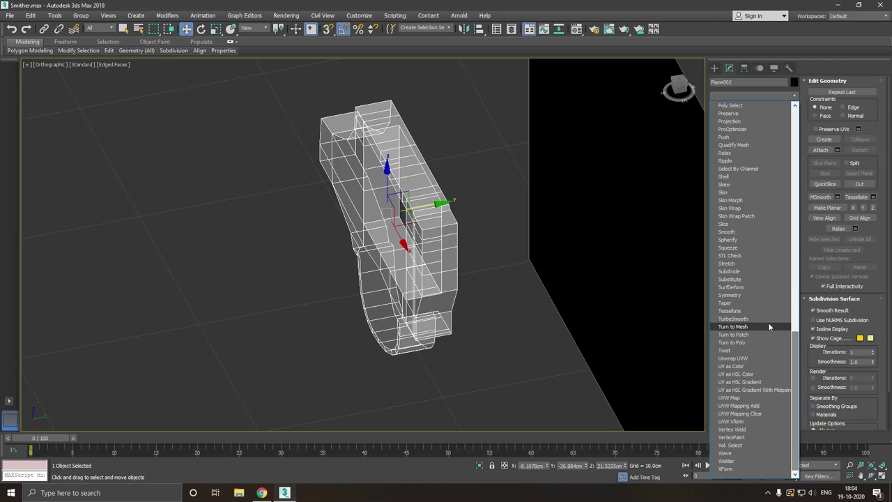
{"action": "scroll", "coordinate": [768, 322], "scroll_direction": "down", "scroll_amount": 5}
{"action": "left_click", "coordinate": [745, 294]}
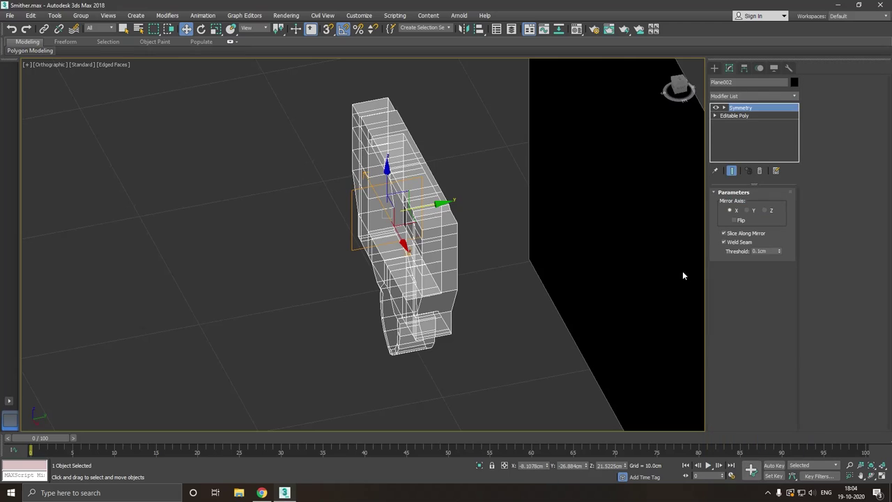
- Set the mirror axis to Z with Flip off, and slide the Mirror plane so the full frame appears
{"action": "left_click", "coordinate": [755, 211]}
{"action": "left_click", "coordinate": [772, 210]}
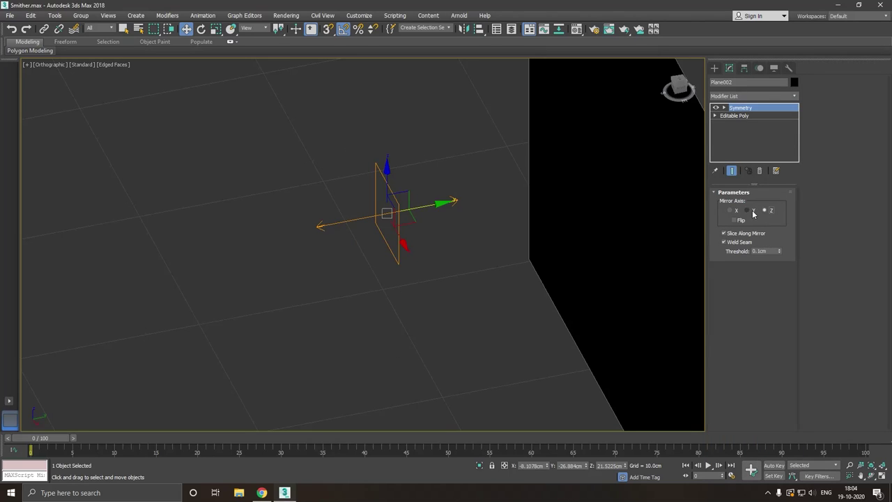
{"action": "left_click", "coordinate": [740, 221]}
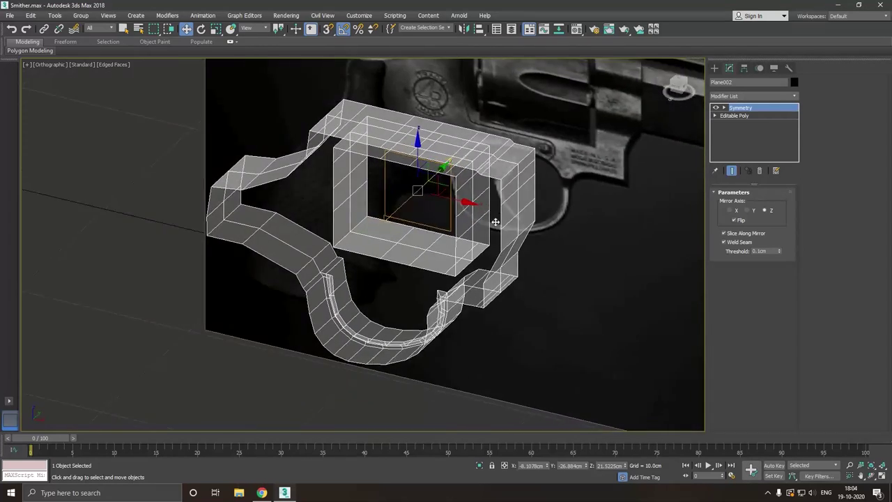
{"action": "left_click", "coordinate": [740, 223]}
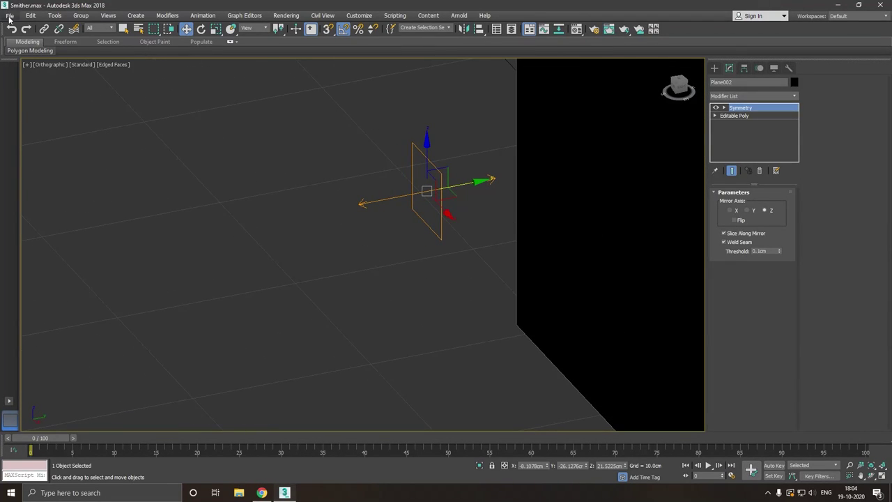
{"action": "left_click", "coordinate": [763, 108]}
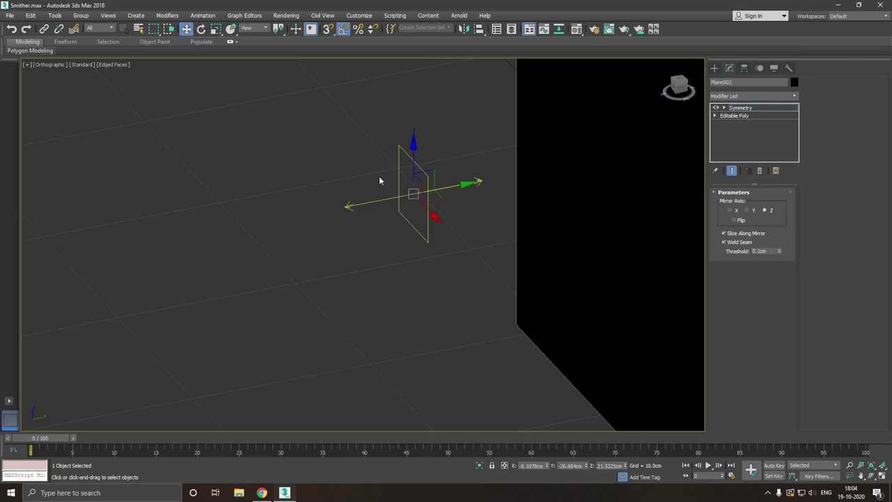
{"action": "left_click_drag", "start_coordinate": [450, 183], "coordinate": [472, 188]}
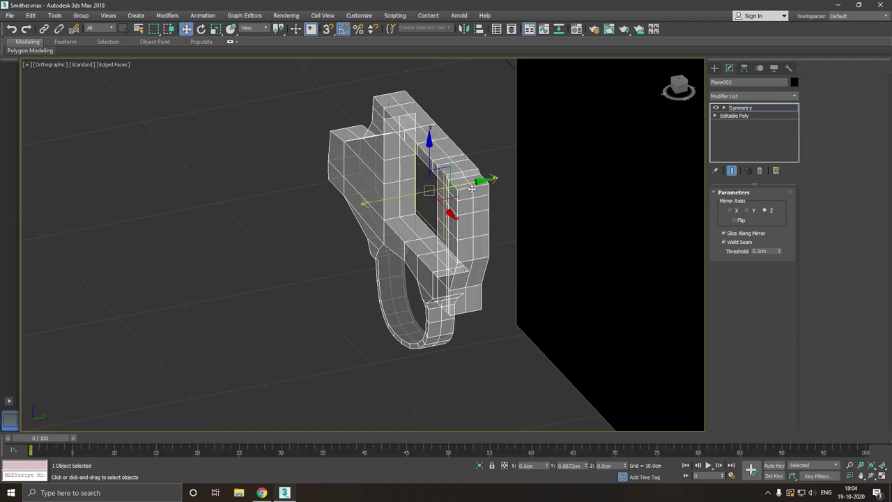
{"action": "scroll", "coordinate": [409, 210], "scroll_direction": "up", "scroll_amount": 2}
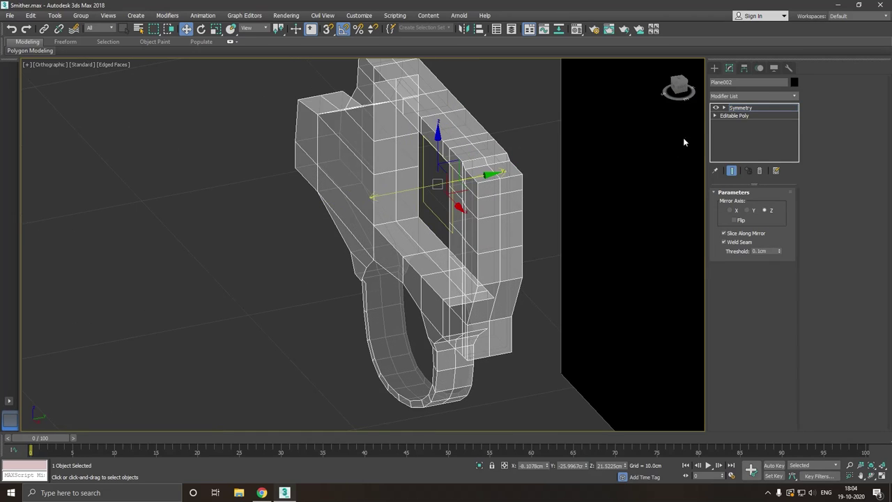
{"action": "left_click", "coordinate": [738, 116]}
- Extrude the trigger guard's lower open border outward into a new ring of faces
{"action": "left_click", "coordinate": [750, 203]}
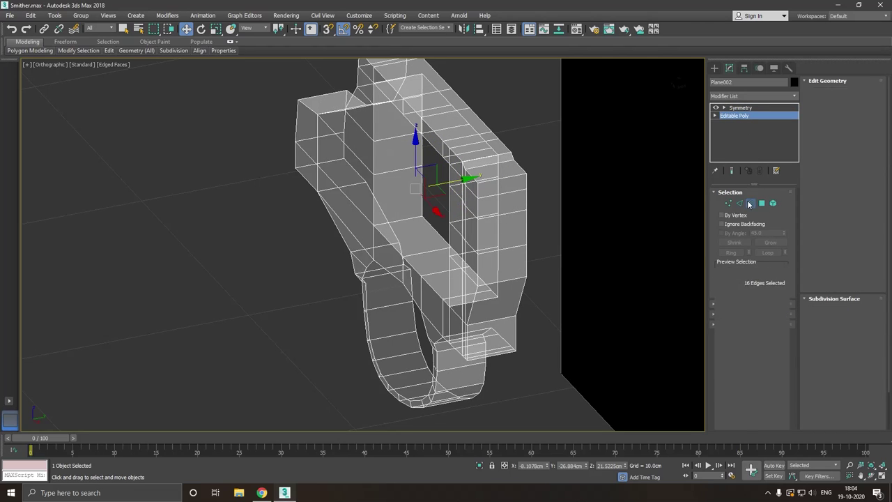
{"action": "left_click", "coordinate": [372, 331]}
{"action": "middle_click_drag", "start_coordinate": [371, 331], "coordinate": [365, 312], "text": "alt"}
{"action": "middle_click_drag", "start_coordinate": [425, 336], "coordinate": [360, 359], "text": "alt"}
{"action": "scroll", "coordinate": [360, 359], "scroll_direction": "up", "scroll_amount": 2}
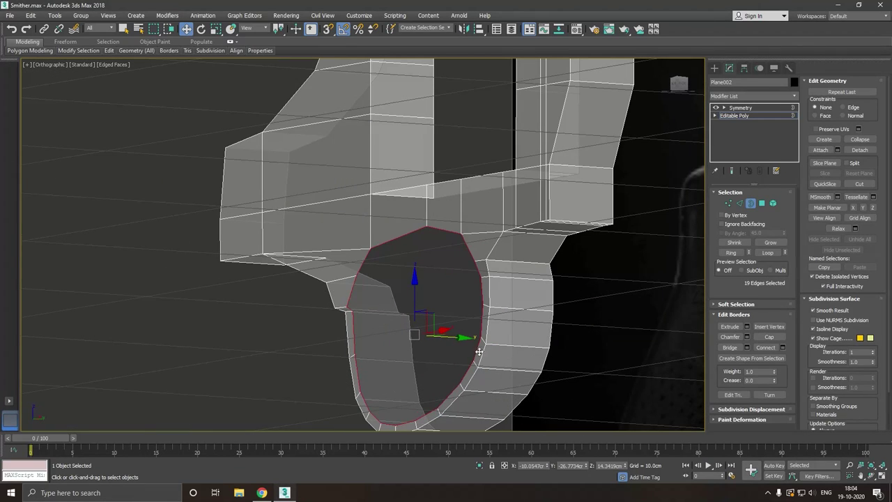
{"action": "left_click_drag", "start_coordinate": [457, 342], "coordinate": [496, 335], "text": "shift"}
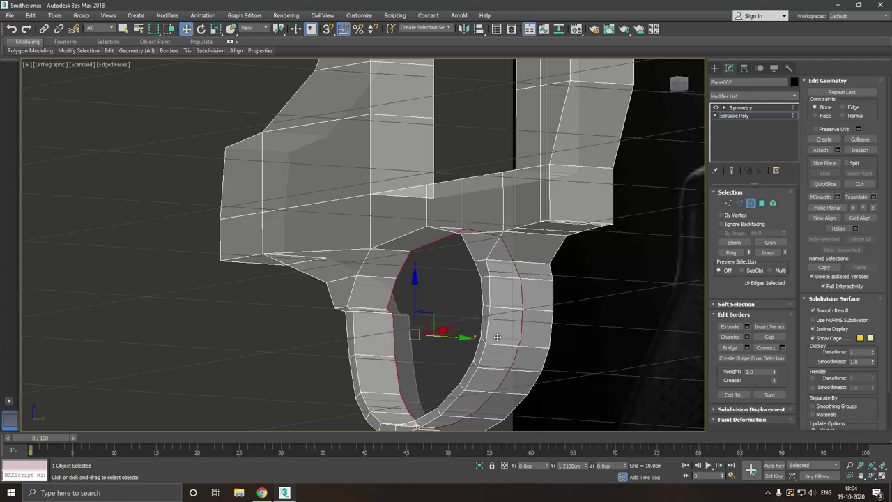
{"action": "key", "text": "shift+z"}
- Show the Symmetry result and turn off See-Through so the model displays solid
{"action": "mouse_move", "coordinate": [445, 289]}
{"action": "middle_mouse_down", "text": "alt"}
{"action": "mouse_move", "coordinate": [394, 272]}
{"action": "mouse_move", "coordinate": [452, 319]}
{"action": "middle_mouse_up", "text": "alt"}
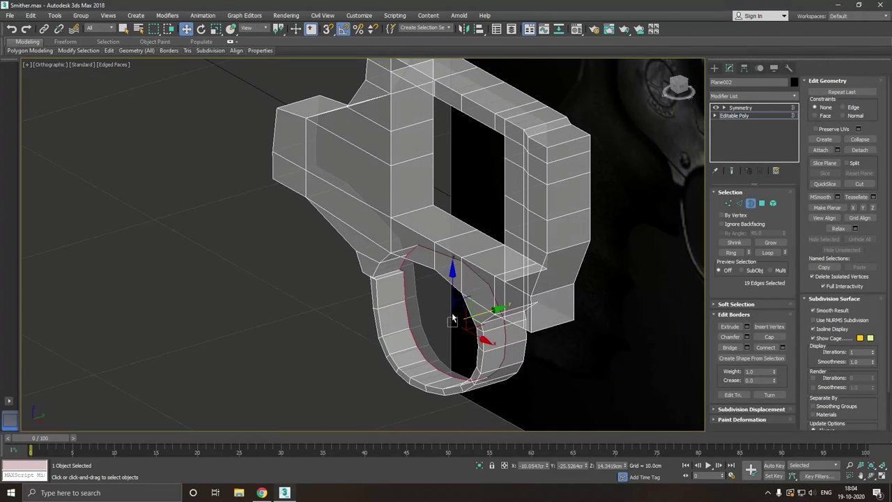
{"action": "left_click", "coordinate": [740, 107]}
{"action": "mouse_move", "coordinate": [454, 261]}
{"action": "middle_mouse_down", "text": "alt"}
{"action": "mouse_move", "coordinate": [428, 239]}
{"action": "mouse_move", "coordinate": [547, 285]}
{"action": "mouse_move", "coordinate": [565, 272]}
{"action": "mouse_move", "coordinate": [441, 287]}
{"action": "middle_mouse_up", "text": "alt"}
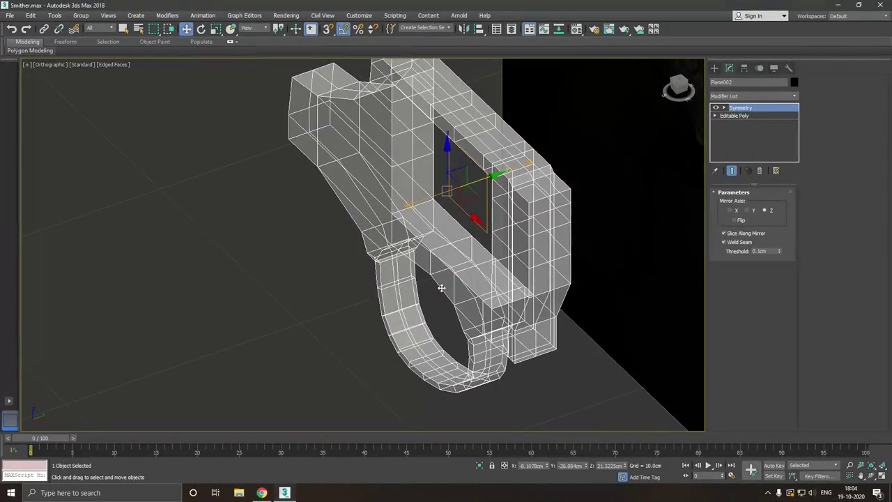
{"action": "key", "text": "alt+x"}
- Orbit the mirrored frame from front, side and top angles, then return to the Editable Poly mesh
{"action": "middle_click_drag", "start_coordinate": [462, 321], "coordinate": [459, 287], "text": "alt"}
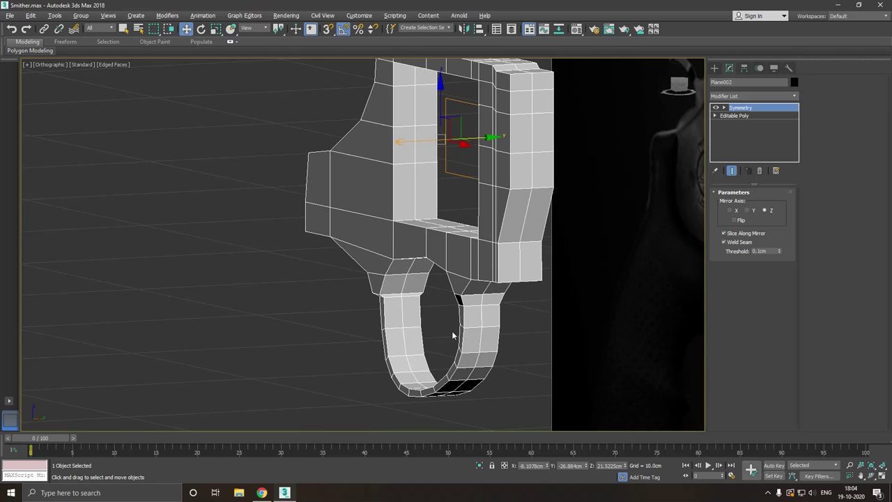
{"action": "mouse_move", "coordinate": [451, 330]}
{"action": "middle_mouse_down", "text": "alt"}
{"action": "mouse_move", "coordinate": [620, 320]}
{"action": "mouse_move", "coordinate": [749, 147]}
{"action": "mouse_move", "coordinate": [513, 255]}
{"action": "mouse_move", "coordinate": [593, 226]}
{"action": "middle_mouse_up", "text": "alt"}
{"action": "left_click", "coordinate": [753, 110]}
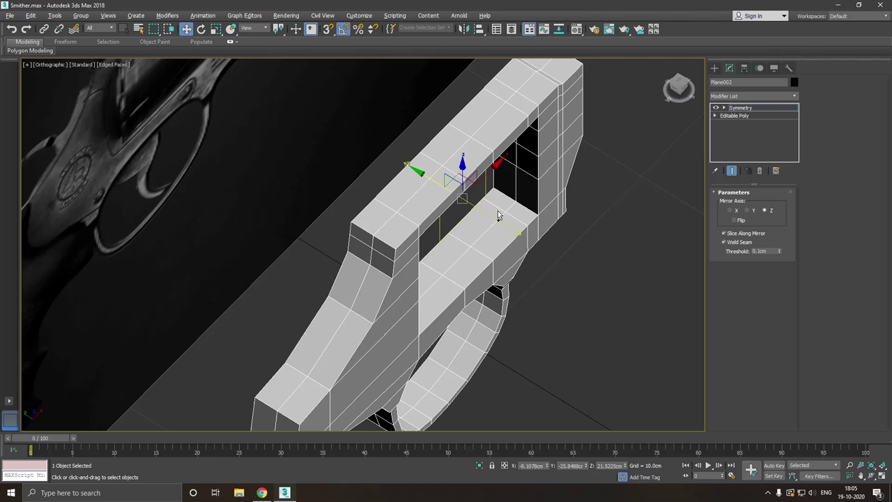
{"action": "key", "text": "shift+z"}
{"action": "mouse_move", "coordinate": [450, 199]}
{"action": "middle_mouse_down", "text": "alt"}
{"action": "mouse_move", "coordinate": [365, 175]}
{"action": "mouse_move", "coordinate": [371, 168]}
{"action": "mouse_move", "coordinate": [420, 287]}
{"action": "middle_mouse_up", "text": "alt"}
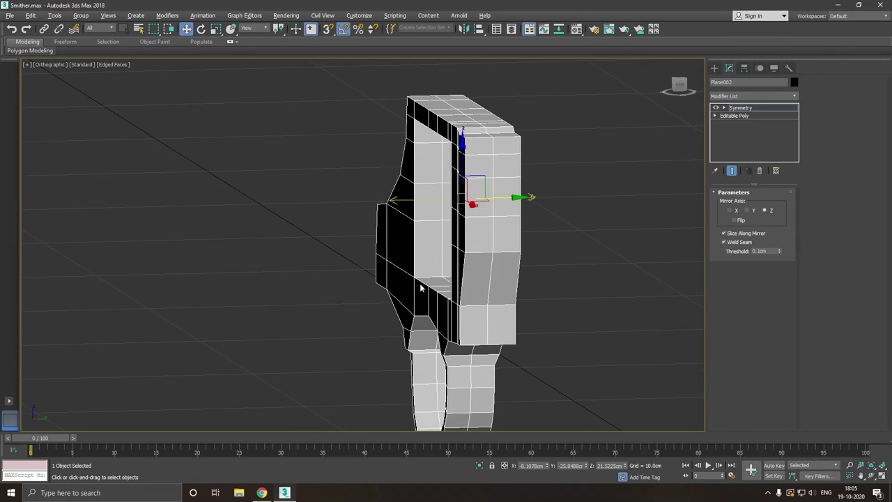
{"action": "middle_click_drag", "start_coordinate": [428, 249], "coordinate": [473, 292], "text": "alt"}
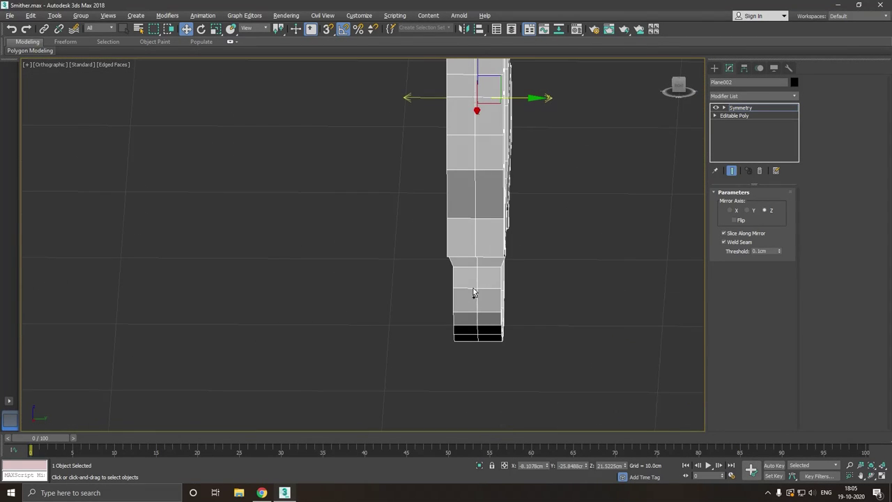
{"action": "left_click", "coordinate": [751, 117]}
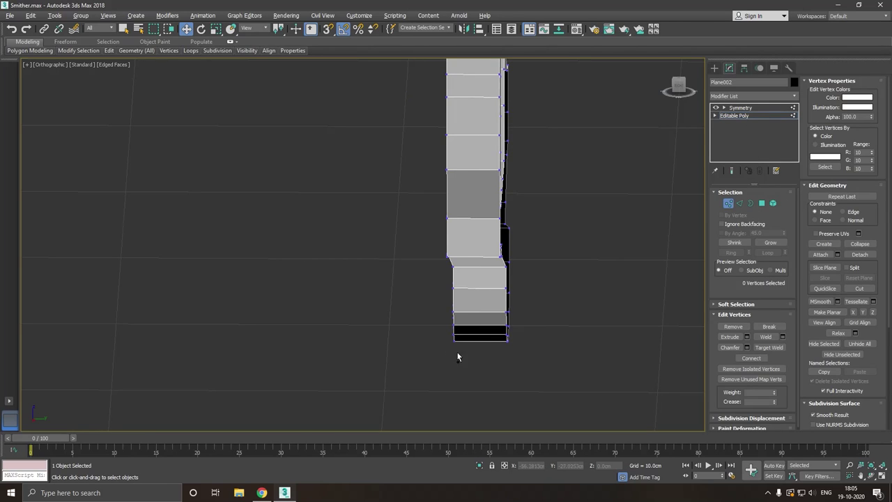
- Select the guard's curve and left-side vertices, try shifting them right, then undo
{"action": "left_click_drag", "start_coordinate": [454, 335], "coordinate": [472, 281]}
{"action": "middle_click_drag", "start_coordinate": [472, 281], "coordinate": [444, 291], "text": "alt"}
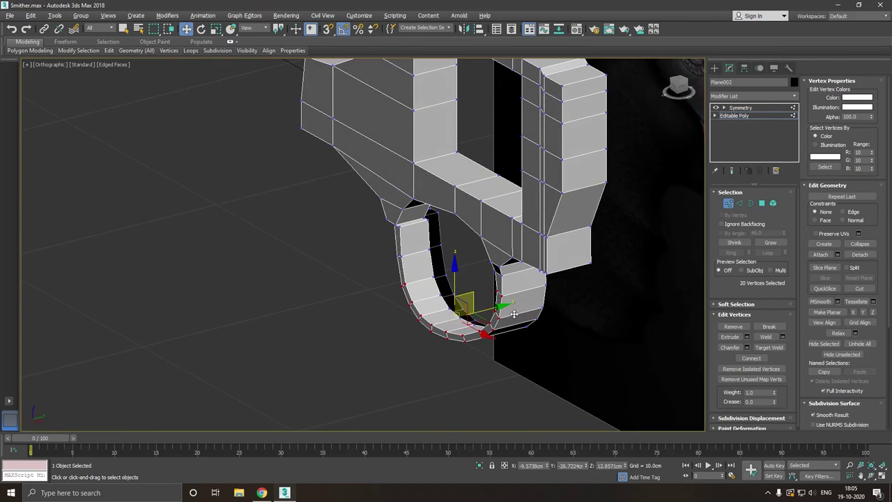
{"action": "left_click_drag", "start_coordinate": [395, 251], "coordinate": [422, 275], "text": "ctrl"}
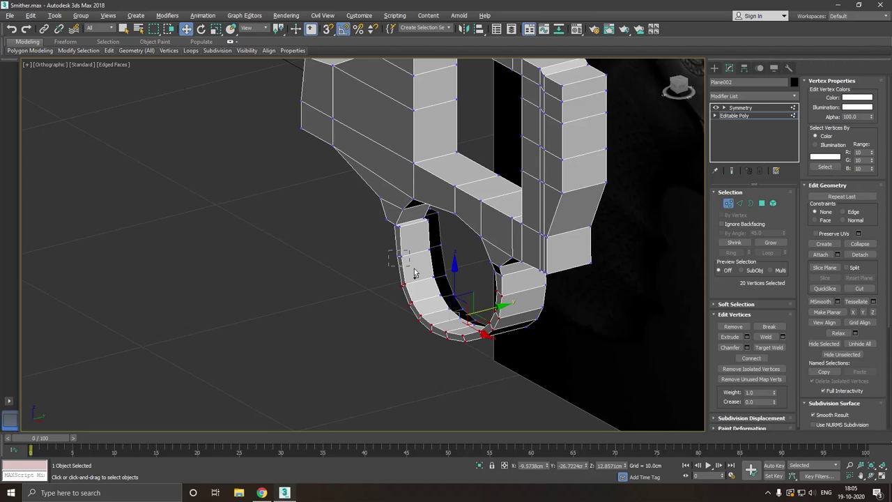
{"action": "middle_click_drag", "start_coordinate": [430, 288], "coordinate": [490, 314], "text": "alt"}
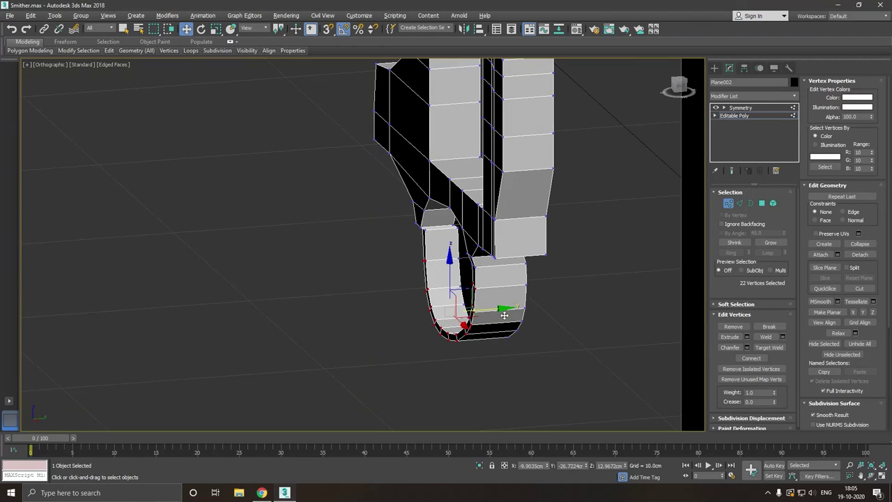
{"action": "left_click_drag", "start_coordinate": [504, 315], "coordinate": [515, 307]}
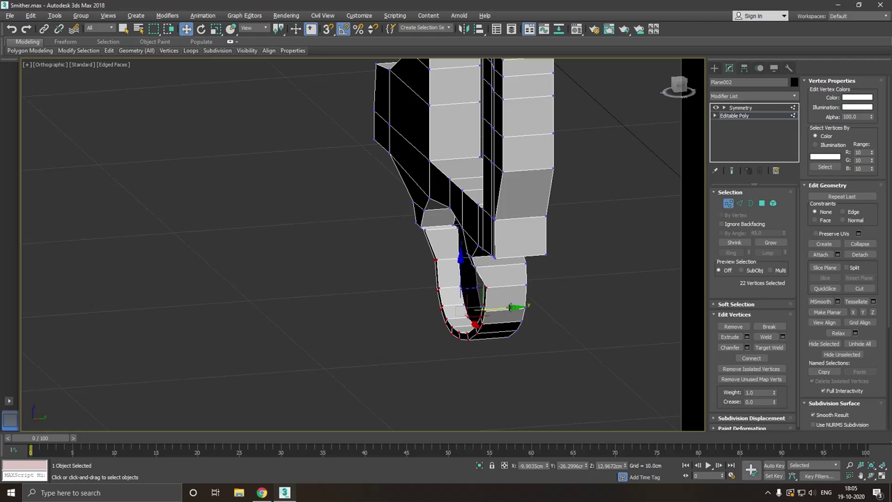
{"action": "key", "text": "ctrl+z"}
- Add more guard vertices to the selection and move them right toward the reference
{"action": "middle_click_drag", "start_coordinate": [485, 279], "coordinate": [469, 270], "text": "alt"}
{"action": "scroll", "coordinate": [454, 243], "scroll_direction": "up", "scroll_amount": 3}
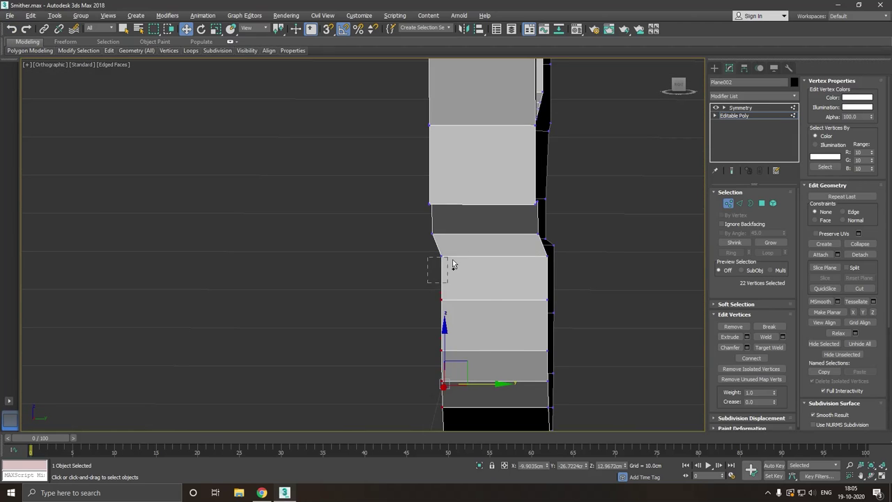
{"action": "mouse_move", "coordinate": [452, 265]}
{"action": "left_mouse_down", "text": "ctrl"}
{"action": "mouse_move", "coordinate": [438, 274]}
{"action": "mouse_move", "coordinate": [453, 262]}
{"action": "left_mouse_up", "text": "ctrl"}
{"action": "mouse_move", "coordinate": [453, 262]}
{"action": "middle_mouse_down", "text": "alt"}
{"action": "mouse_move", "coordinate": [472, 279]}
{"action": "mouse_move", "coordinate": [494, 275]}
{"action": "mouse_move", "coordinate": [451, 279]}
{"action": "middle_mouse_up", "text": "alt"}
{"action": "left_click", "coordinate": [301, 284], "text": "ctrl"}
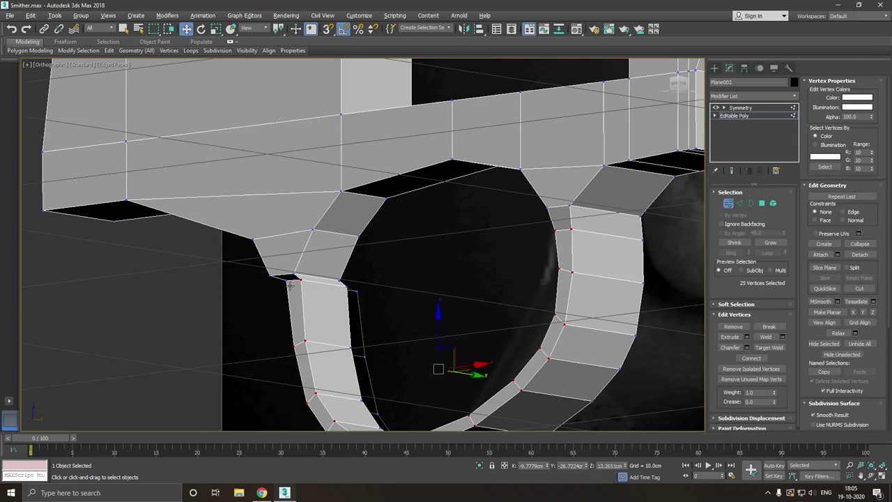
{"action": "left_click", "coordinate": [293, 284], "text": "ctrl"}
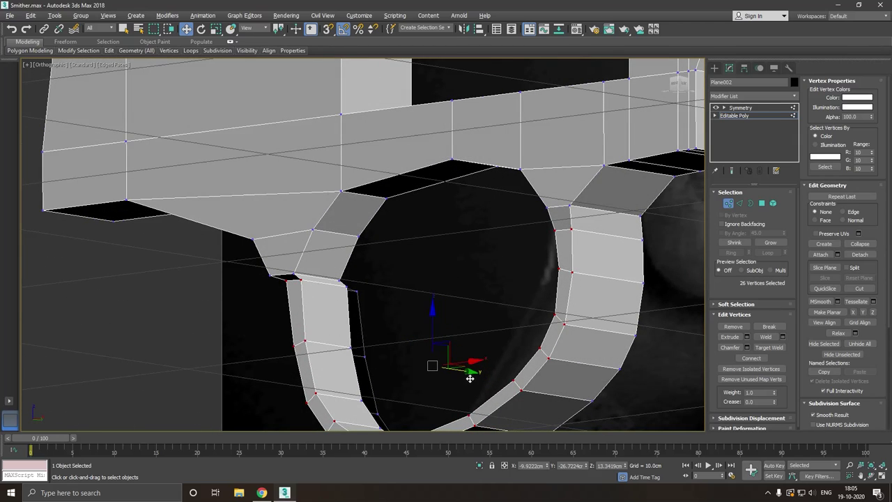
{"action": "left_click_drag", "start_coordinate": [470, 377], "coordinate": [478, 377]}
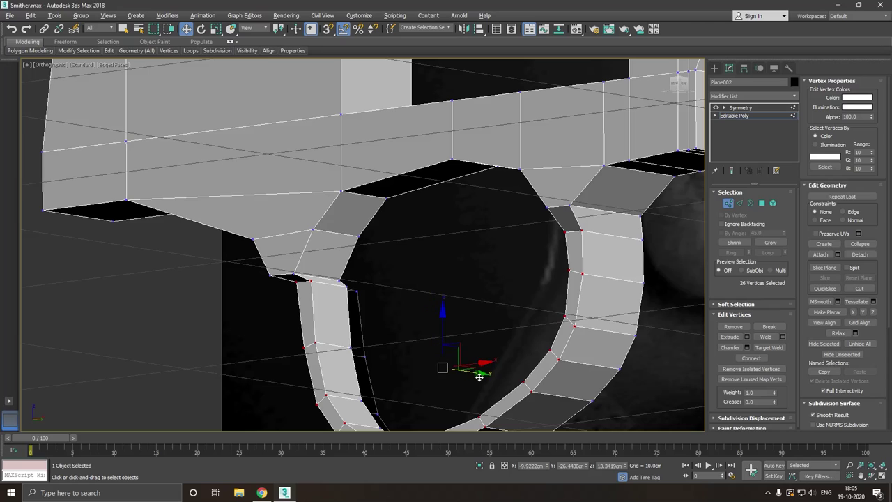
- Select the two vertices at a guard leg's top and turn on Show End Result
{"action": "middle_click_drag", "start_coordinate": [521, 345], "coordinate": [652, 269], "text": "alt"}
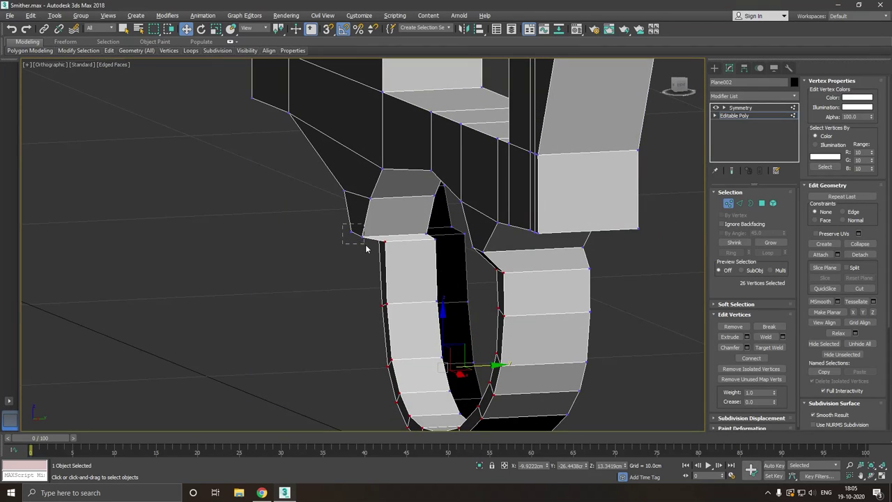
{"action": "left_click_drag", "start_coordinate": [365, 248], "coordinate": [413, 231]}
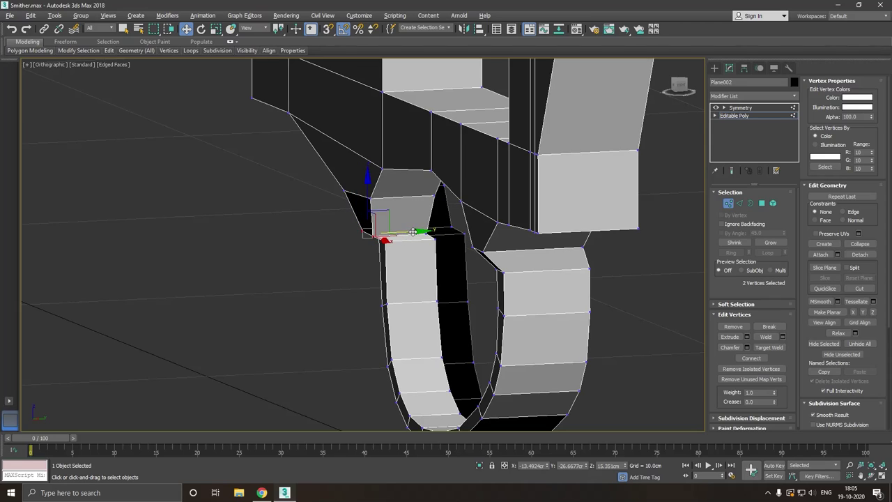
{"action": "left_click", "coordinate": [732, 171]}
{"action": "left_click", "coordinate": [739, 117]}
- Shift the Symmetry mirror plane to align both halves, then Collapse All into the editable poly
{"action": "left_click", "coordinate": [740, 108]}
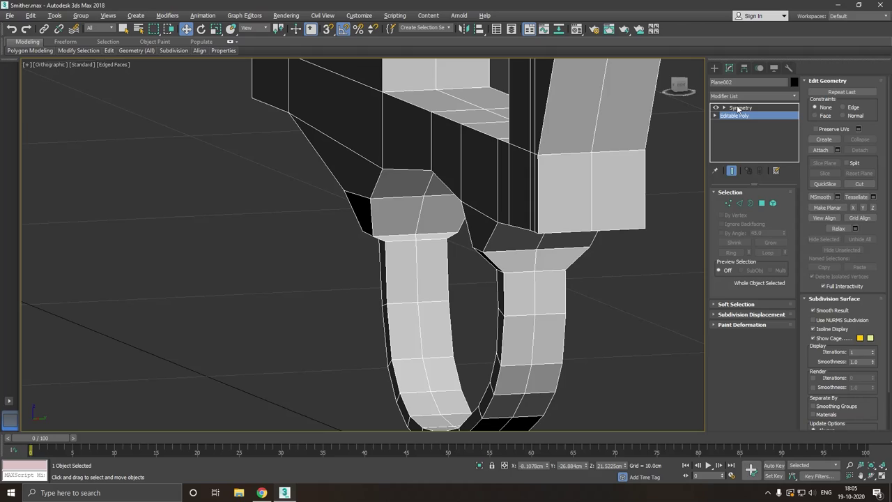
{"action": "mouse_move", "coordinate": [334, 248]}
{"action": "middle_mouse_down", "text": "alt"}
{"action": "mouse_move", "coordinate": [356, 288]}
{"action": "mouse_move", "coordinate": [422, 295]}
{"action": "mouse_move", "coordinate": [425, 333]}
{"action": "mouse_move", "coordinate": [527, 314]}
{"action": "mouse_move", "coordinate": [534, 332]}
{"action": "mouse_move", "coordinate": [514, 300]}
{"action": "mouse_move", "coordinate": [515, 351]}
{"action": "middle_mouse_up", "text": "alt"}
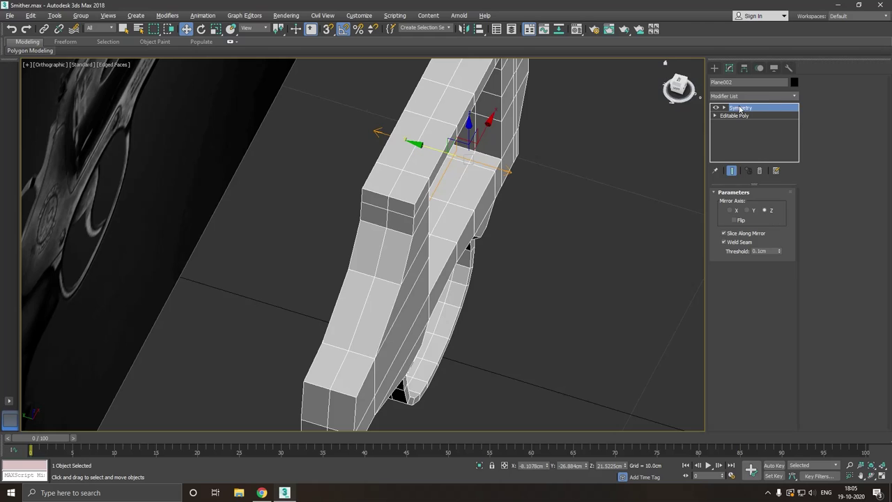
{"action": "left_click_drag", "start_coordinate": [418, 149], "coordinate": [413, 146]}
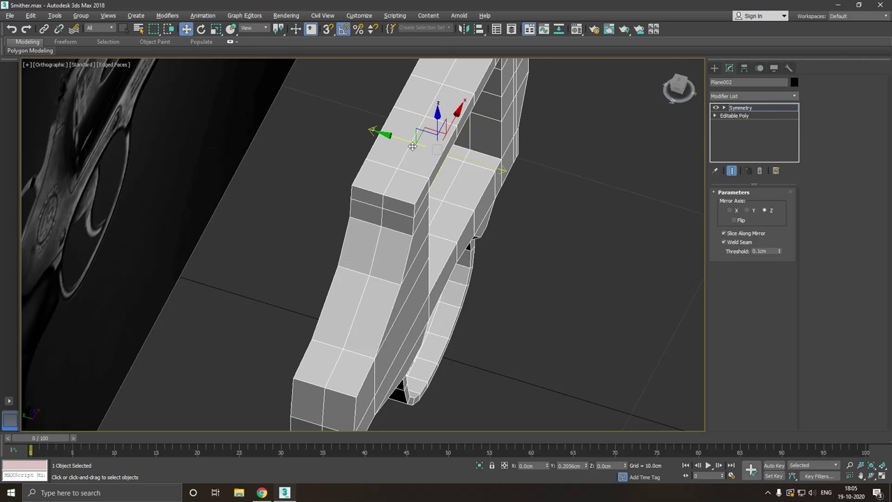
{"action": "middle_click_drag", "start_coordinate": [413, 146], "coordinate": [431, 167], "text": "alt"}
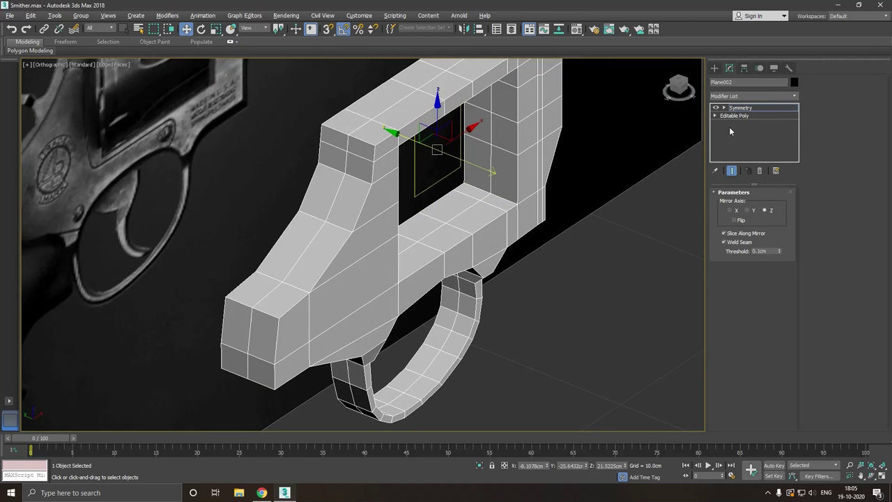
{"action": "right_click", "coordinate": [730, 109]}
{"action": "left_click", "coordinate": [770, 200]}
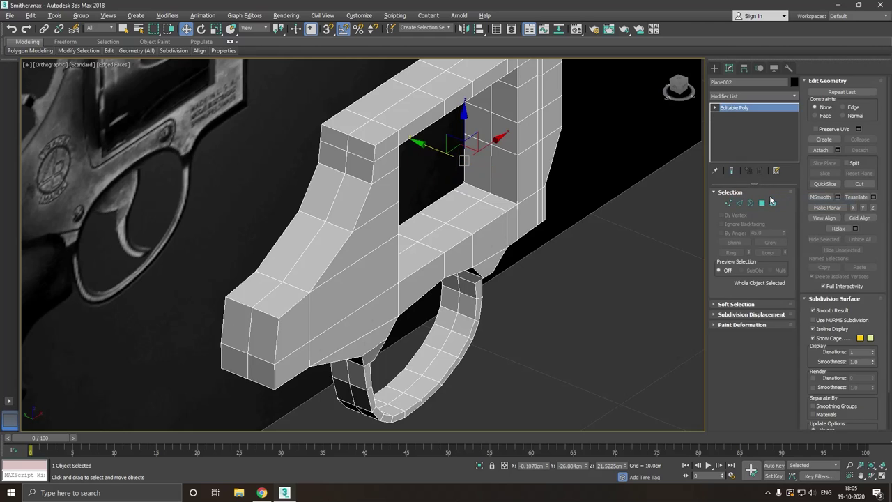
- Switch to Front view and zoom in to centre the revolver over the reference
{"action": "key", "text": "f"}
{"action": "scroll", "coordinate": [299, 183], "scroll_direction": "up", "scroll_amount": 3}
{"action": "scroll", "coordinate": [329, 184], "scroll_direction": "up", "scroll_amount": 2}
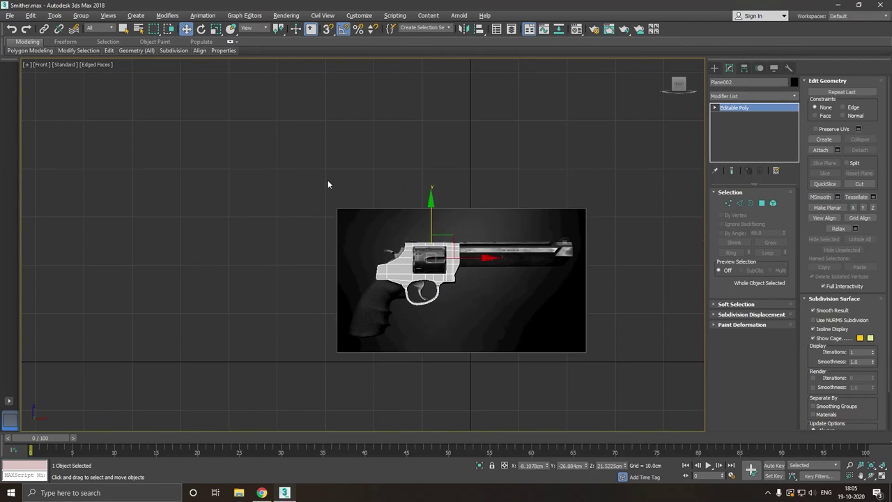
{"action": "scroll", "coordinate": [363, 216], "scroll_direction": "up", "scroll_amount": 2}
{"action": "scroll", "coordinate": [363, 216], "scroll_direction": "up", "scroll_amount": 2}
{"action": "scroll", "coordinate": [561, 354], "scroll_direction": "up", "scroll_amount": 1}
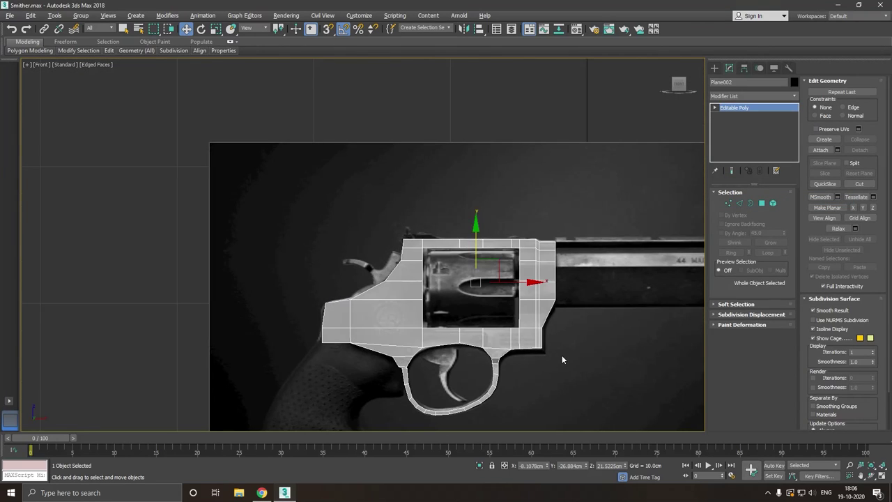
{"action": "middle_click_drag", "start_coordinate": [562, 355], "coordinate": [474, 290]}
{"action": "scroll", "coordinate": [474, 289], "scroll_direction": "up", "scroll_amount": 1}
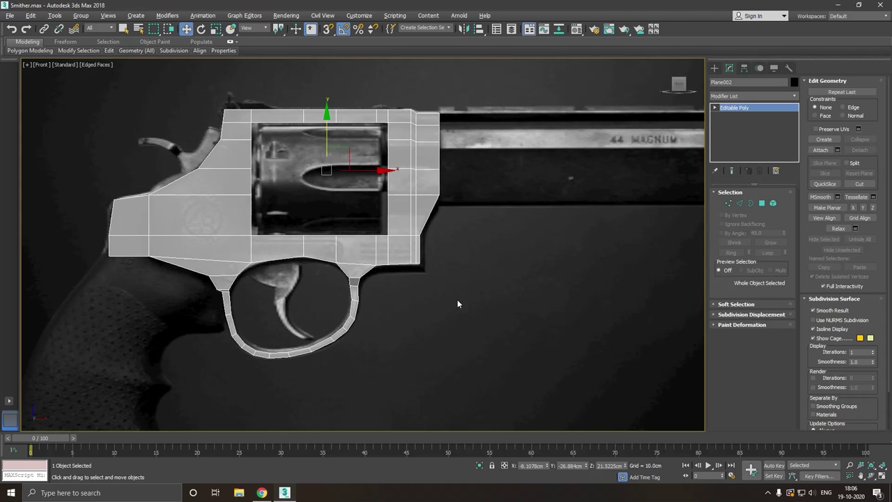
- Select the frame mesh Plane002 and enable Use NURMS smoothing
{"action": "left_click", "coordinate": [457, 299]}
{"action": "left_click", "coordinate": [240, 193]}
{"action": "left_click", "coordinate": [109, 51]}
{"action": "left_click", "coordinate": [140, 108]}
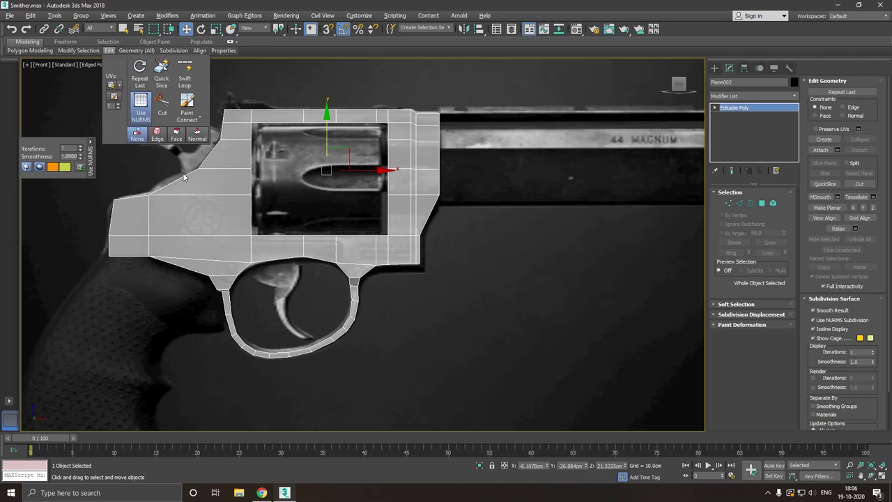
{"action": "middle_click_drag", "start_coordinate": [253, 255], "coordinate": [322, 282]}
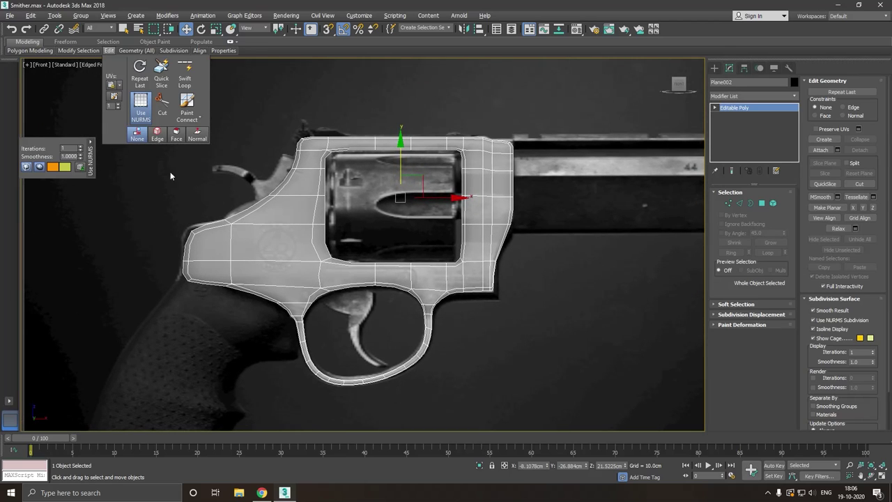
- Draw a standard box over the reference barrel and shift it along Y
{"action": "left_click", "coordinate": [580, 342]}
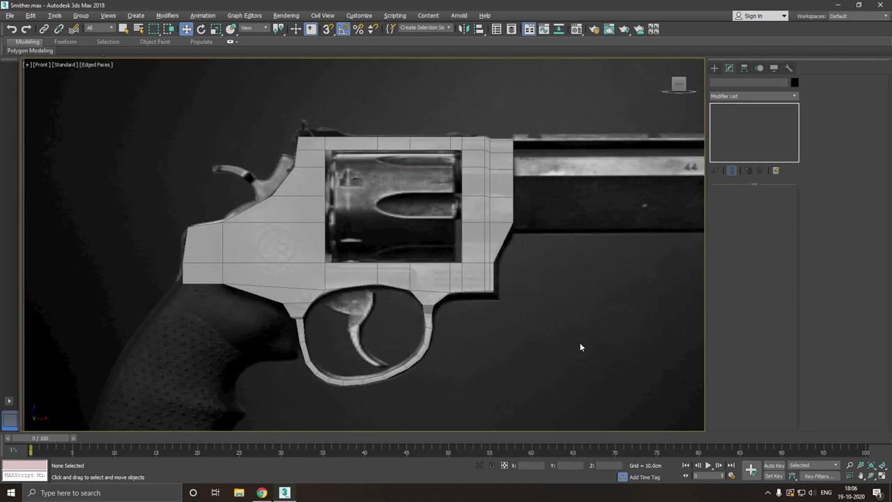
{"action": "middle_click_drag", "start_coordinate": [580, 346], "coordinate": [350, 369]}
{"action": "left_click", "coordinate": [714, 67]}
{"action": "left_click", "coordinate": [734, 126]}
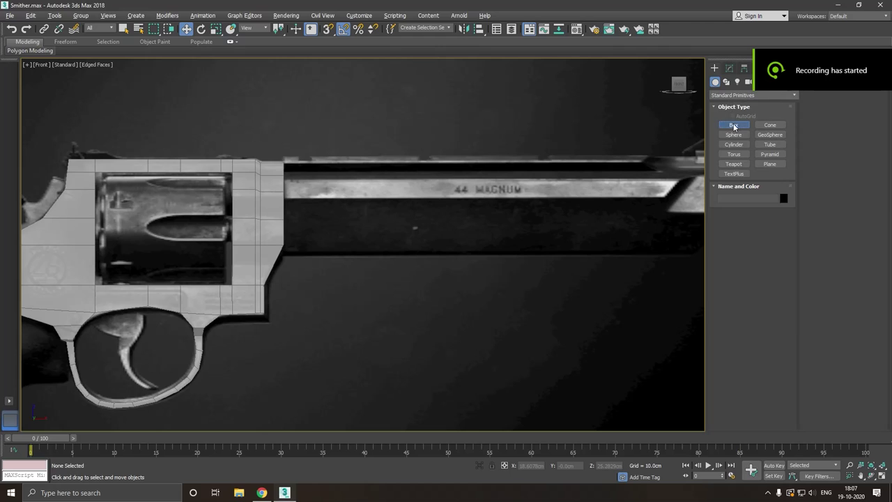
{"action": "scroll", "coordinate": [171, 237], "scroll_direction": "down", "scroll_amount": 2}
{"action": "middle_click_drag", "start_coordinate": [342, 269], "coordinate": [240, 263]}
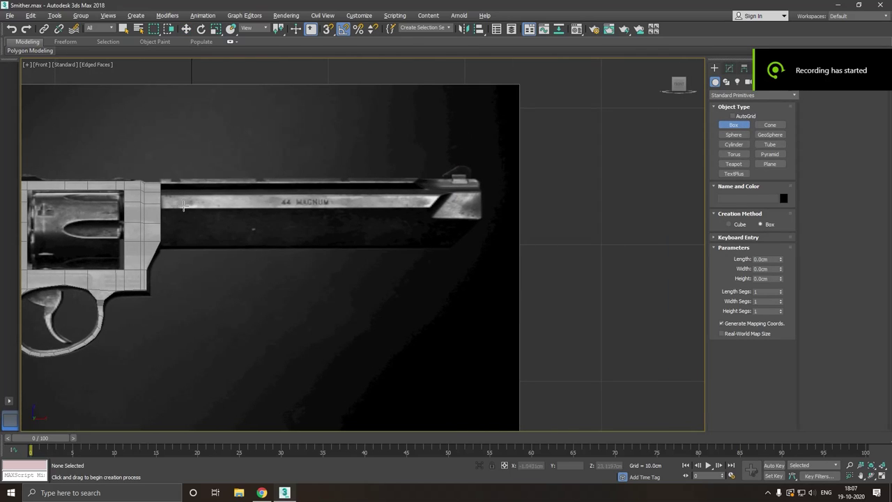
{"action": "scroll", "coordinate": [173, 198], "scroll_direction": "up", "scroll_amount": 3}
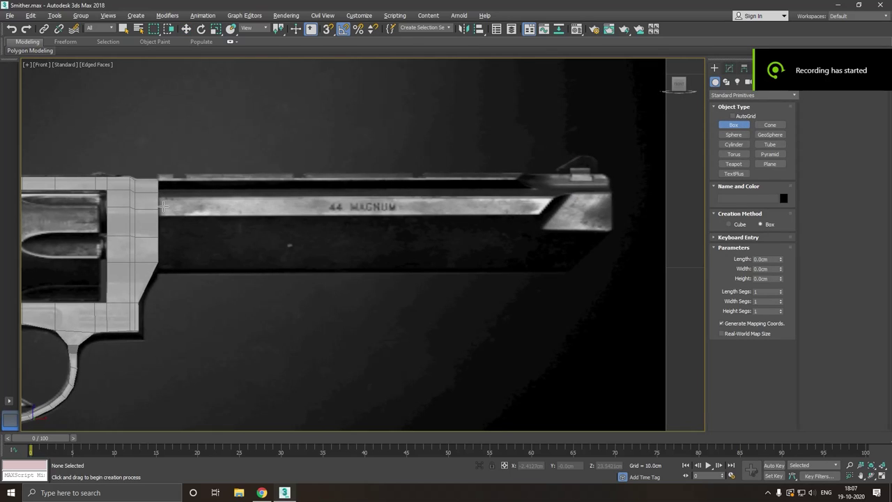
{"action": "scroll", "coordinate": [166, 181], "scroll_direction": "up", "scroll_amount": 2}
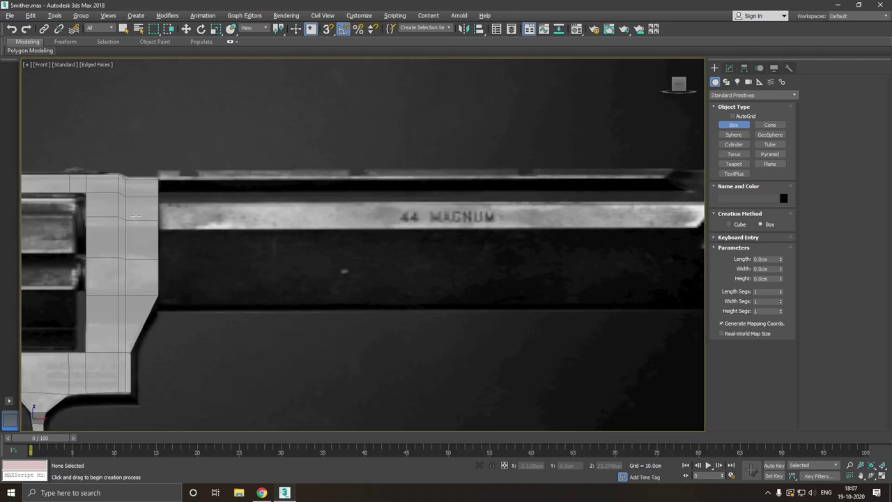
{"action": "scroll", "coordinate": [135, 215], "scroll_direction": "down", "scroll_amount": 2}
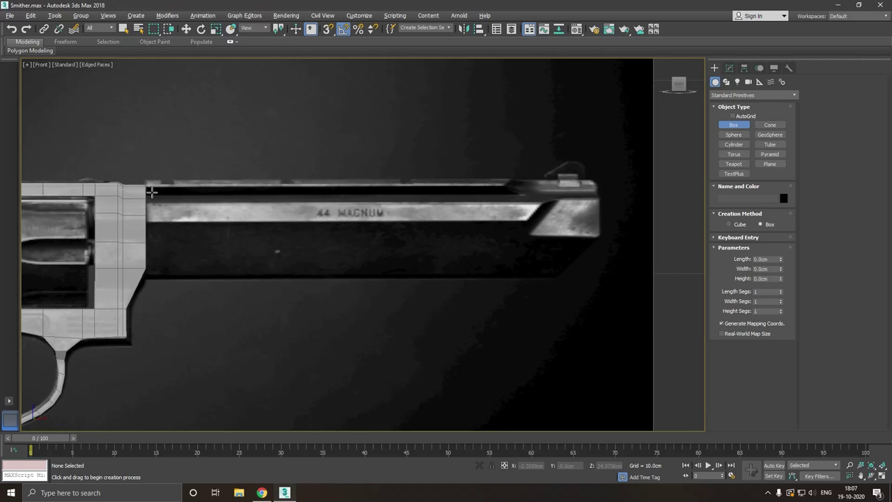
{"action": "left_click_drag", "start_coordinate": [152, 192], "coordinate": [564, 283]}
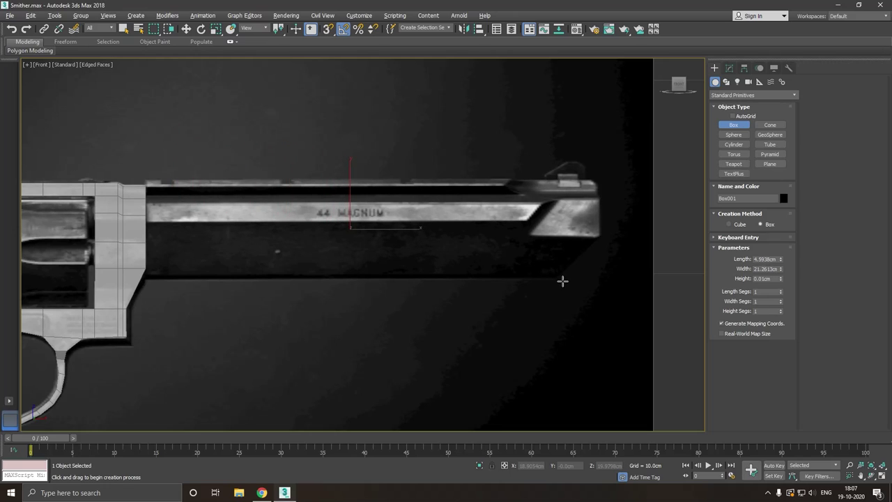
{"action": "key", "text": "w"}
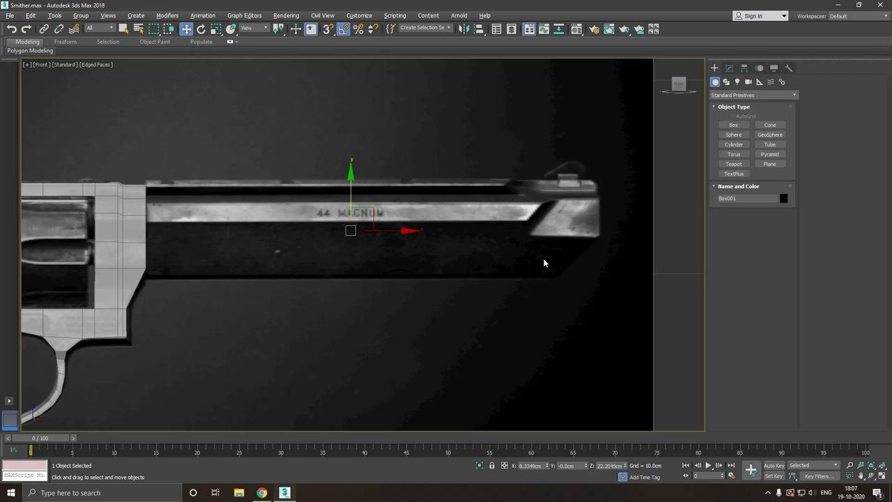
{"action": "middle_click_drag", "start_coordinate": [371, 268], "coordinate": [306, 285], "text": "alt"}
{"action": "left_click_drag", "start_coordinate": [406, 225], "coordinate": [43, 286]}
{"action": "key", "text": "f"}
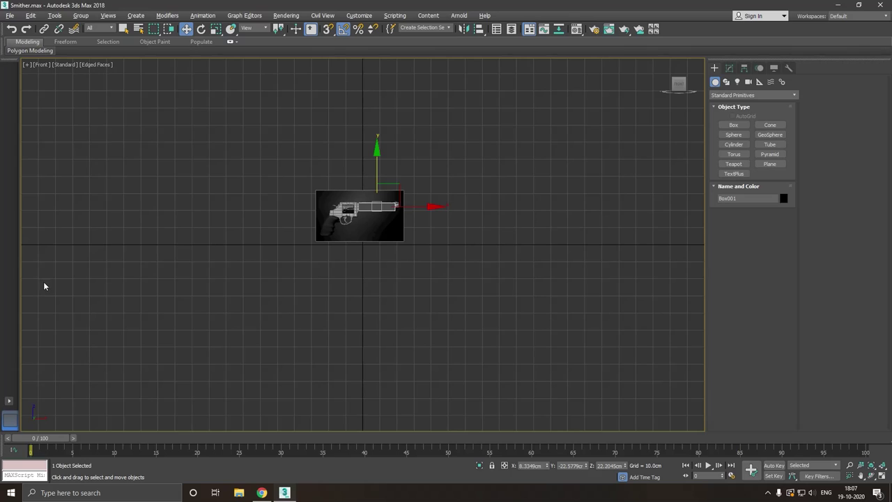
- Assign the light grey material to the box and make it see-through with Alt+X
{"action": "key", "text": "m"}
{"action": "scroll", "coordinate": [355, 199], "scroll_direction": "up", "scroll_amount": 5}
{"action": "scroll", "coordinate": [314, 216], "scroll_direction": "up", "scroll_amount": 4}
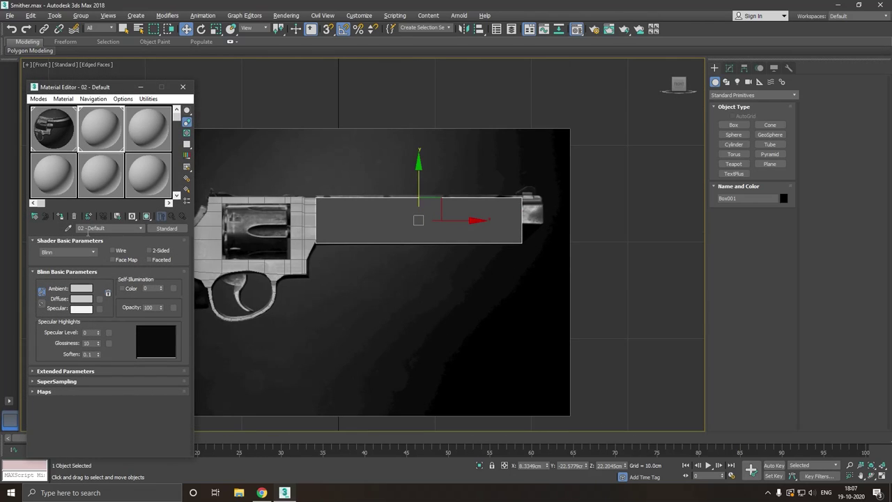
{"action": "left_click", "coordinate": [60, 216]}
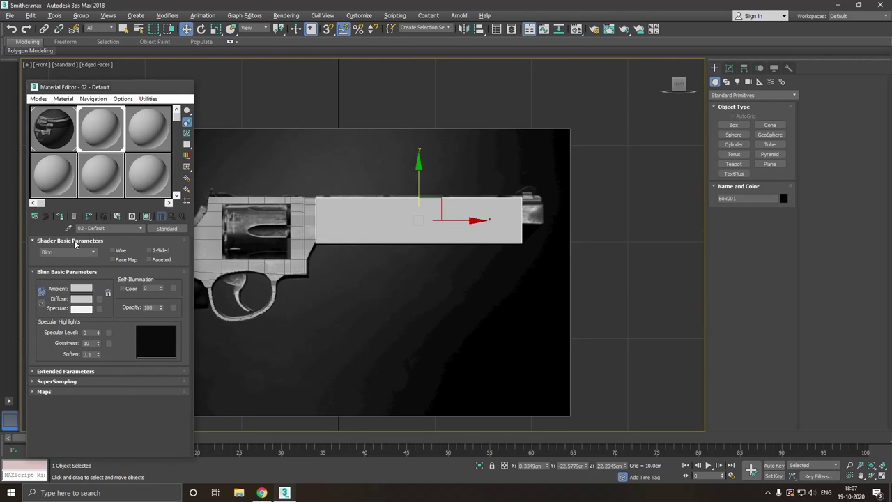
{"action": "key", "text": "m"}
{"action": "key", "text": "alt+x"}
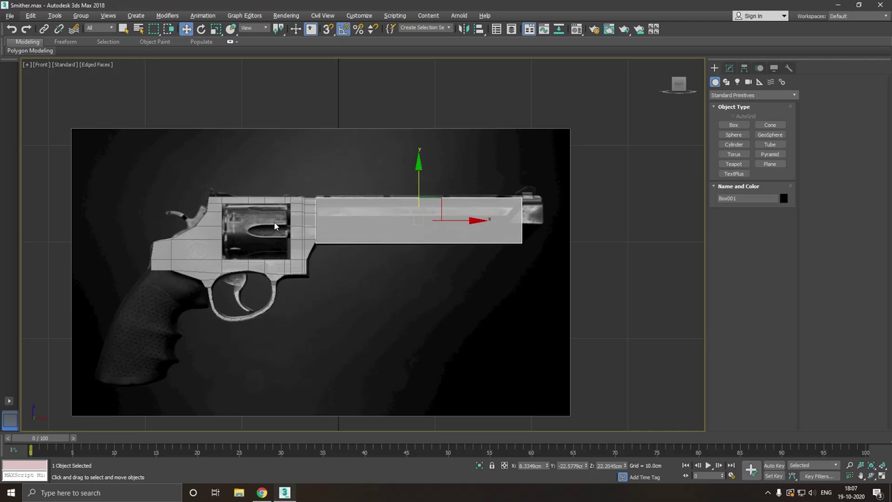
{"action": "scroll", "coordinate": [318, 218], "scroll_direction": "up", "scroll_amount": 4}
{"action": "middle_click_drag", "start_coordinate": [330, 223], "coordinate": [263, 228]}
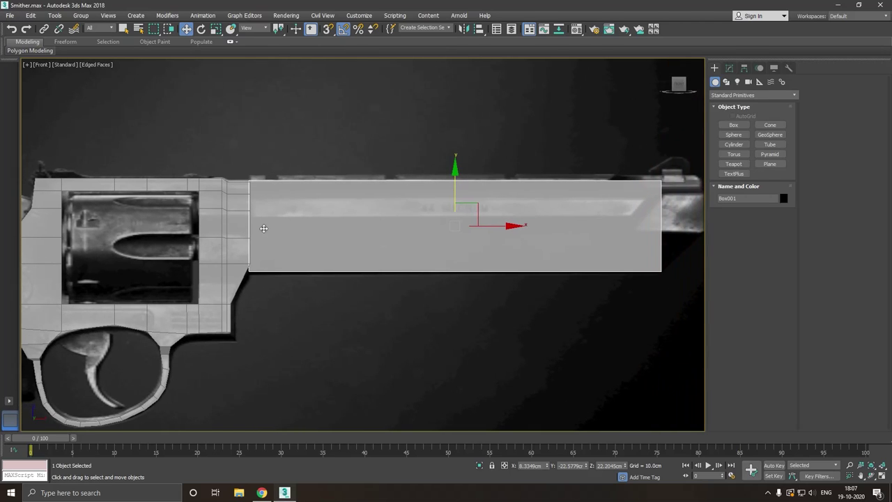
- Convert the barrel box to an editable poly
{"action": "left_click", "coordinate": [744, 68]}
{"action": "left_click", "coordinate": [728, 68]}
{"action": "right_click", "coordinate": [745, 122]}
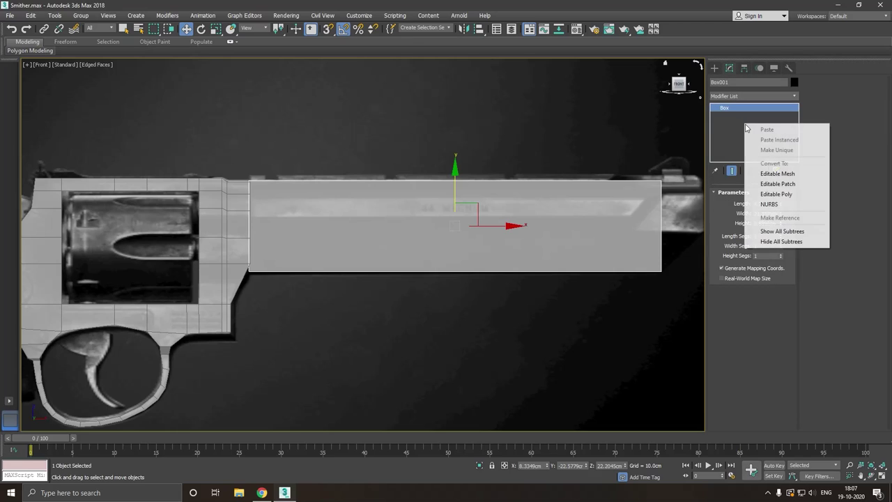
{"action": "left_click", "coordinate": [774, 195]}
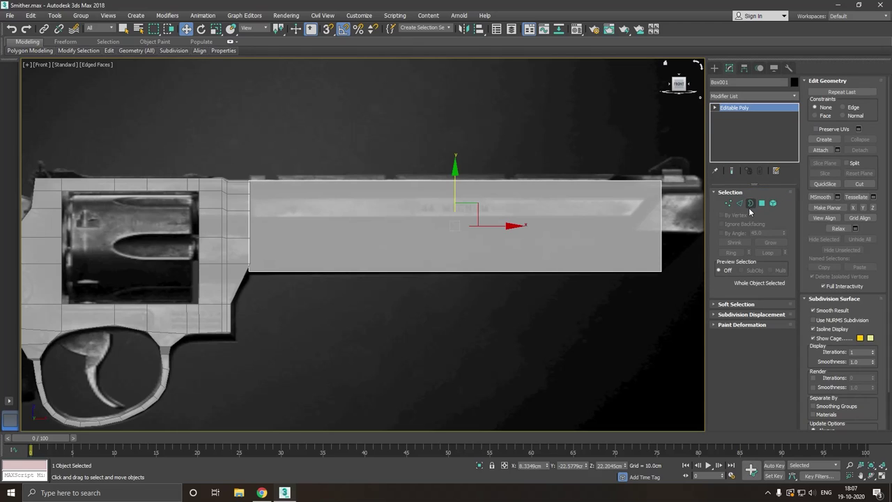
- Fit the box's vertices to the barrel, stretching its left edge to meet the frame
{"action": "left_click", "coordinate": [728, 203]}
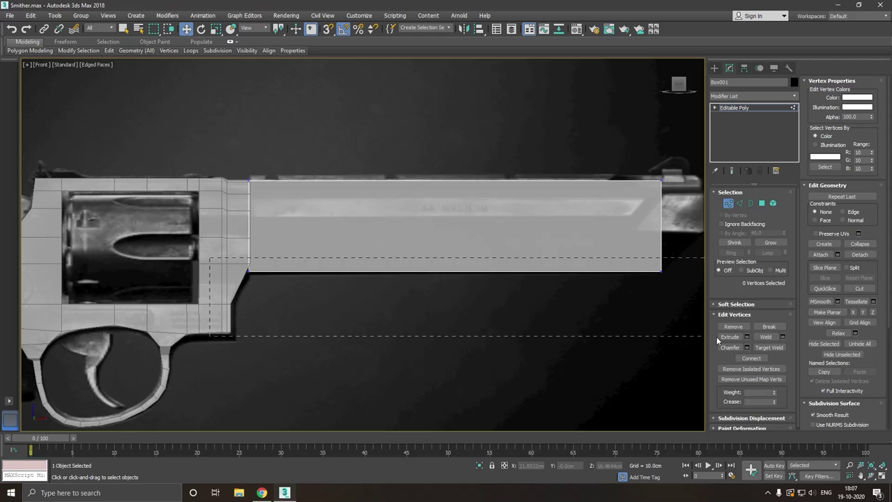
{"action": "left_click_drag", "start_coordinate": [718, 340], "coordinate": [719, 339]}
{"action": "mouse_move", "coordinate": [457, 244]}
{"action": "left_mouse_down"}
{"action": "mouse_move", "coordinate": [464, 234]}
{"action": "mouse_move", "coordinate": [464, 244]}
{"action": "left_mouse_up"}
{"action": "mouse_move", "coordinate": [362, 206]}
{"action": "middle_mouse_down"}
{"action": "mouse_move", "coordinate": [329, 287]}
{"action": "mouse_move", "coordinate": [270, 290]}
{"action": "middle_mouse_up"}
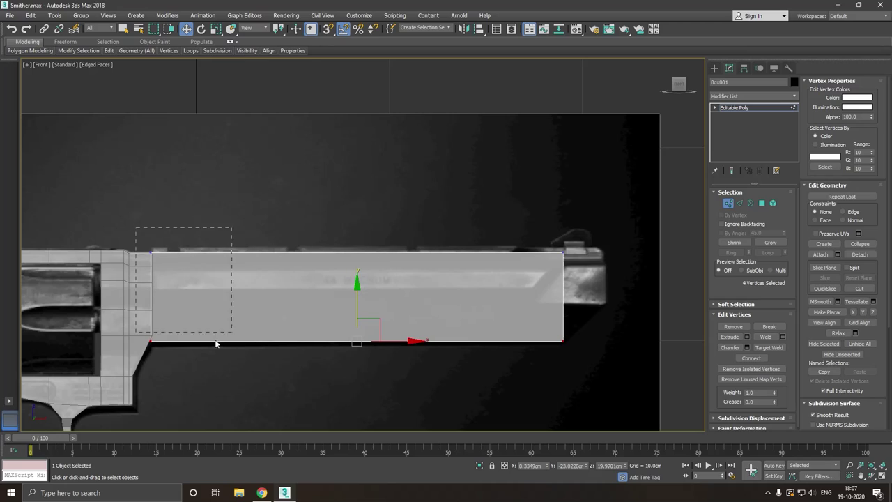
{"action": "left_click_drag", "start_coordinate": [215, 343], "coordinate": [216, 343]}
{"action": "left_click_drag", "start_coordinate": [186, 299], "coordinate": [269, 301]}
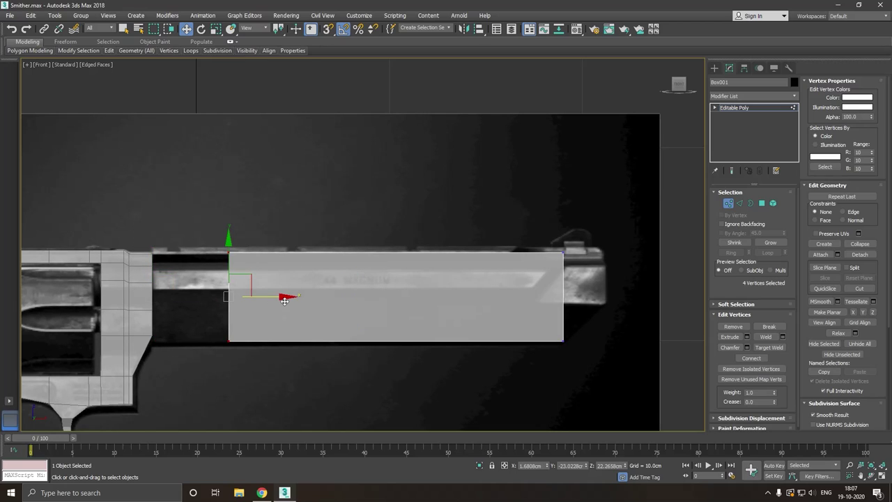
{"action": "left_click_drag", "start_coordinate": [284, 299], "coordinate": [208, 295]}
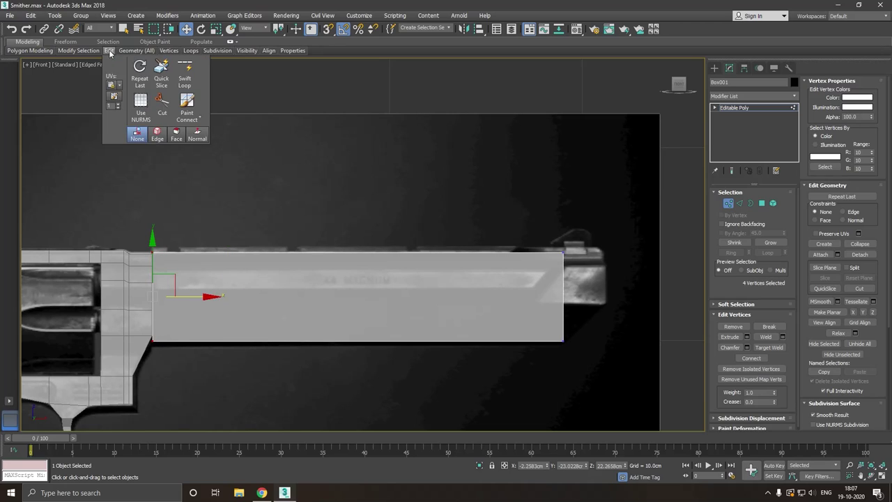
- Cut a horizontal Swift Loop along the full length of the box
{"action": "left_click", "coordinate": [184, 74]}
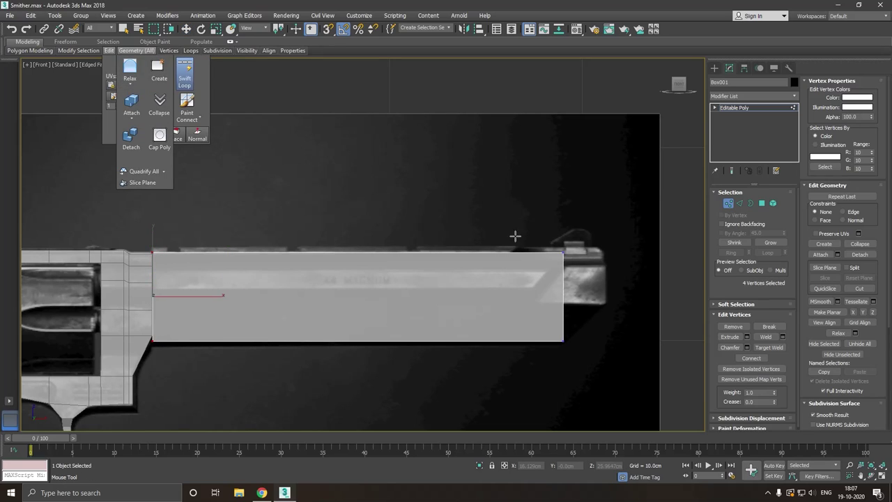
{"action": "left_click", "coordinate": [565, 294]}
{"action": "right_click", "coordinate": [561, 292]}
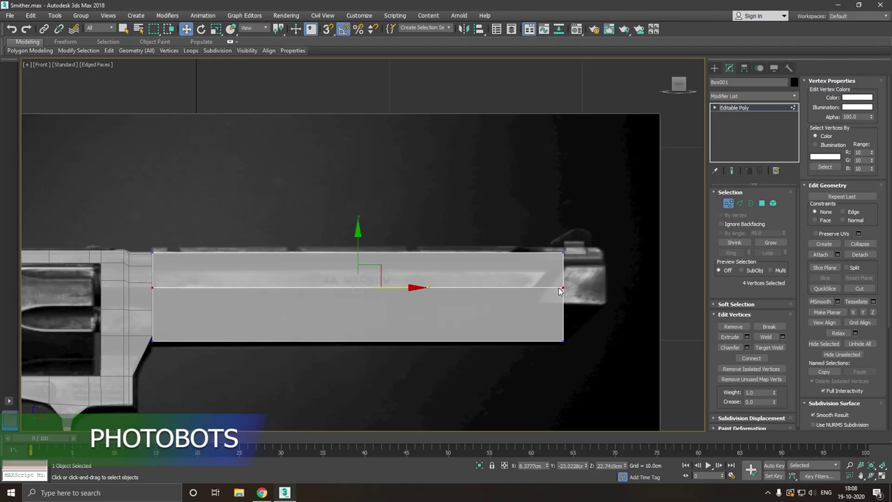
{"action": "middle_click_drag", "start_coordinate": [533, 288], "coordinate": [421, 354], "text": "alt"}
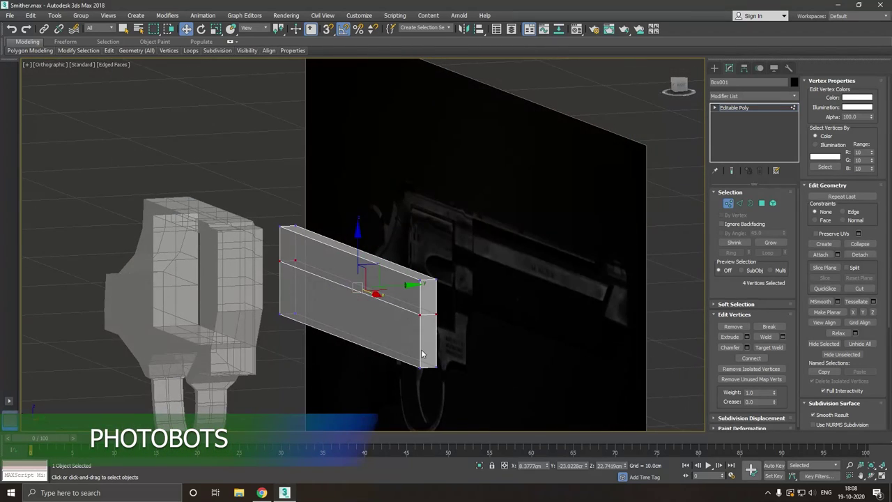
- Push the box's two front polygons outward along Y to thicken the barrel
{"action": "middle_click_drag", "start_coordinate": [444, 320], "coordinate": [431, 305], "text": "alt"}
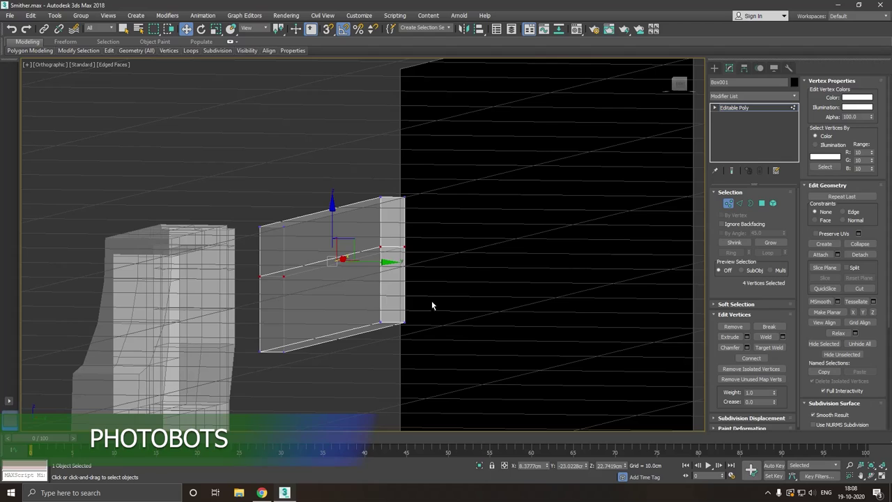
{"action": "left_click", "coordinate": [762, 202]}
{"action": "left_click", "coordinate": [377, 333]}
{"action": "left_click_drag", "start_coordinate": [388, 341], "coordinate": [422, 333]}
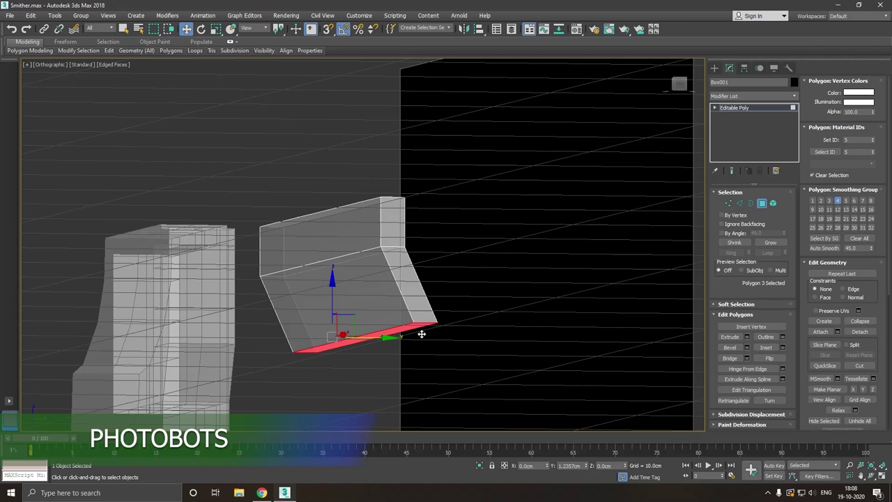
{"action": "key", "text": "ctrl+z"}
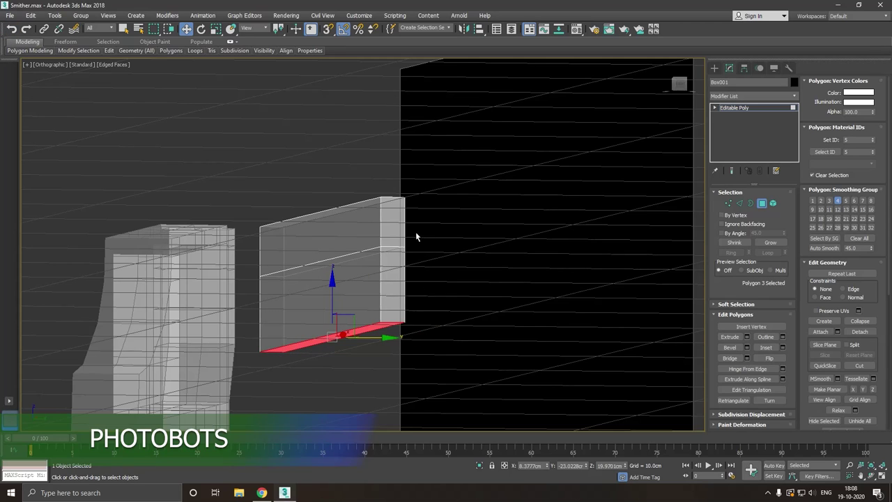
{"action": "middle_click_drag", "start_coordinate": [416, 234], "coordinate": [393, 234], "text": "alt"}
{"action": "left_click", "coordinate": [331, 291]}
{"action": "left_click", "coordinate": [387, 263], "text": "ctrl"}
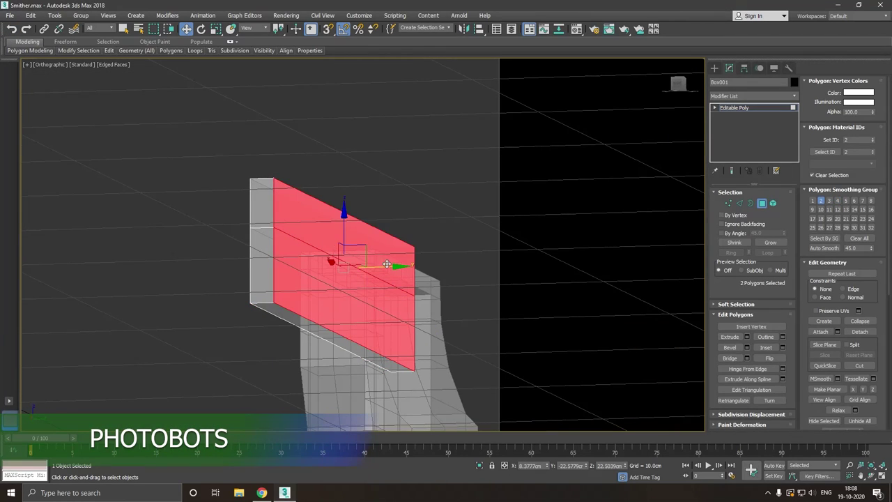
{"action": "left_click_drag", "start_coordinate": [394, 274], "coordinate": [430, 274]}
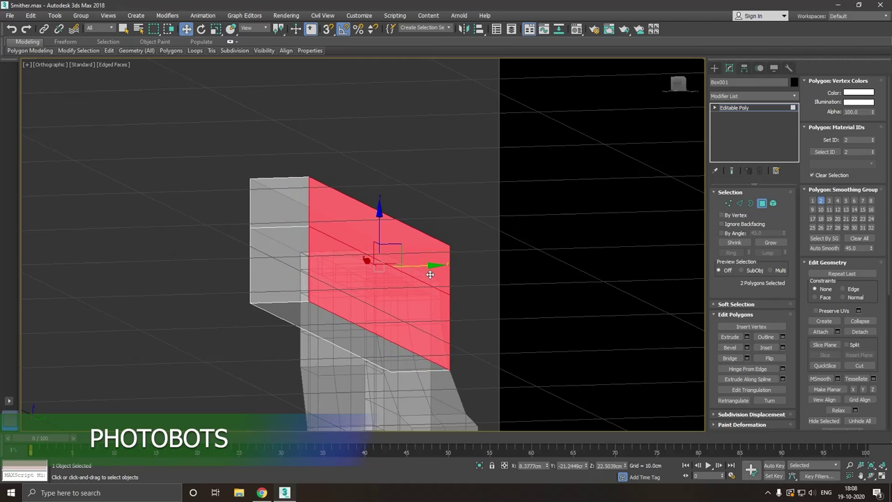
{"action": "key", "text": "shift+z"}
{"action": "key", "text": "shift+z"}
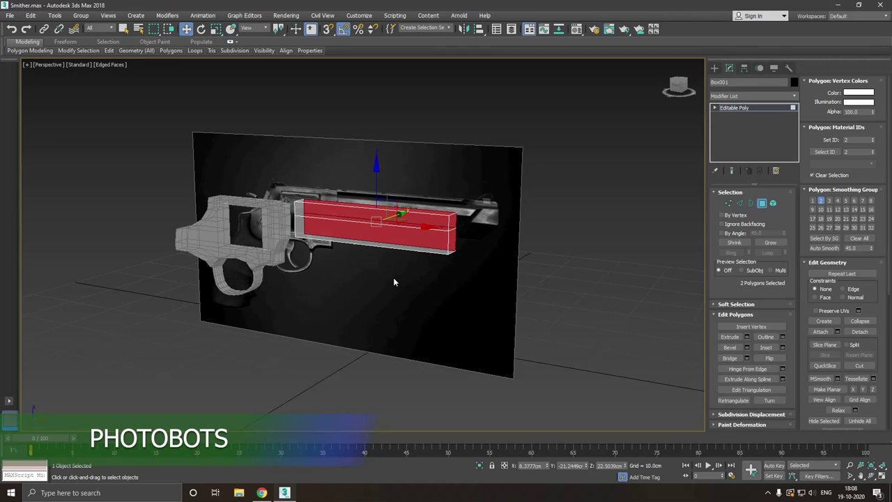
{"action": "mouse_move", "coordinate": [394, 281]}
{"action": "middle_mouse_down", "text": "alt"}
{"action": "mouse_move", "coordinate": [400, 254]}
{"action": "mouse_move", "coordinate": [381, 278]}
{"action": "middle_mouse_up", "text": "alt"}
{"action": "scroll", "coordinate": [347, 175], "scroll_direction": "up", "scroll_amount": 3}
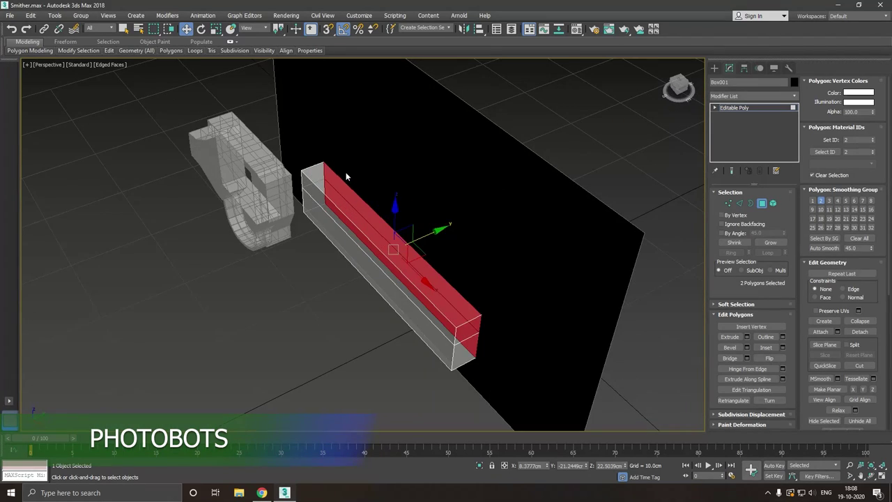
- Move the whole barrel box back so it butts against the revolver frame
{"action": "left_click", "coordinate": [735, 112]}
{"action": "middle_click_drag", "start_coordinate": [669, 120], "coordinate": [295, 220], "text": "alt"}
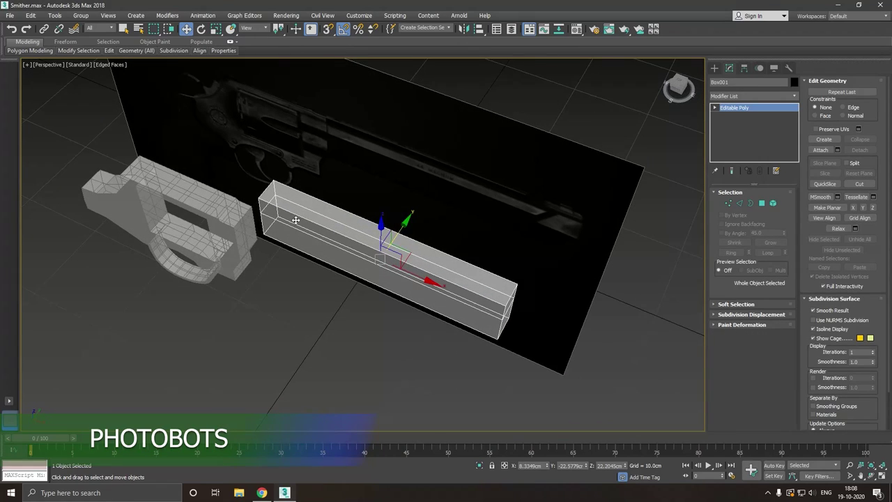
{"action": "left_click_drag", "start_coordinate": [408, 232], "coordinate": [370, 256]}
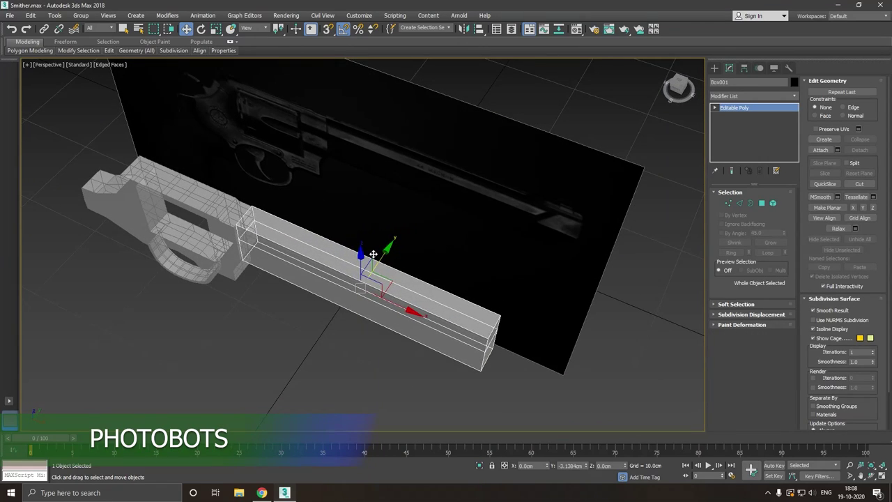
{"action": "mouse_move", "coordinate": [362, 258]}
{"action": "middle_mouse_down", "text": "alt"}
{"action": "mouse_move", "coordinate": [318, 255]}
{"action": "mouse_move", "coordinate": [349, 244]}
{"action": "mouse_move", "coordinate": [308, 281]}
{"action": "middle_mouse_up", "text": "alt"}
{"action": "scroll", "coordinate": [267, 307], "scroll_direction": "up", "scroll_amount": 3}
{"action": "mouse_move", "coordinate": [266, 306]}
{"action": "middle_mouse_down", "text": "alt"}
{"action": "mouse_move", "coordinate": [285, 292]}
{"action": "mouse_move", "coordinate": [299, 251]}
{"action": "middle_mouse_up", "text": "alt"}
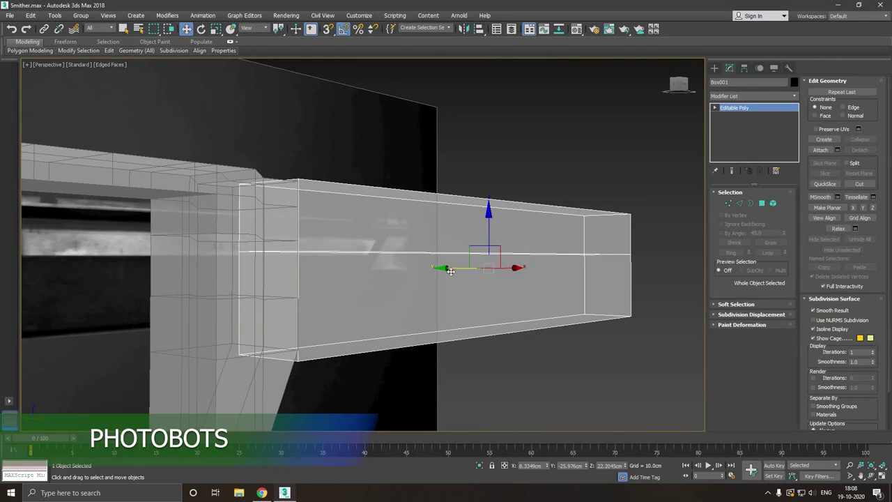
{"action": "left_click_drag", "start_coordinate": [450, 271], "coordinate": [453, 271]}
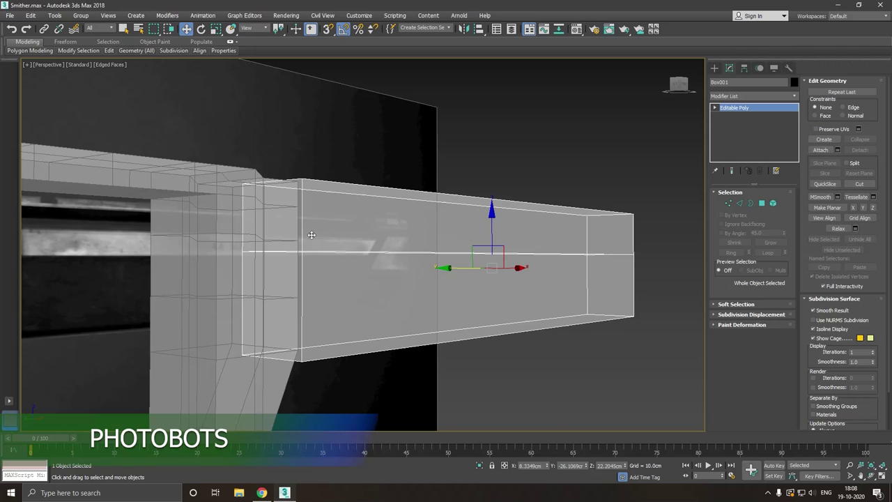
{"action": "scroll", "coordinate": [454, 271], "scroll_direction": "down", "scroll_amount": 3}
{"action": "mouse_move", "coordinate": [453, 271]}
{"action": "middle_mouse_down", "text": "alt"}
{"action": "mouse_move", "coordinate": [418, 275]}
{"action": "mouse_move", "coordinate": [436, 271]}
{"action": "middle_mouse_up", "text": "alt"}
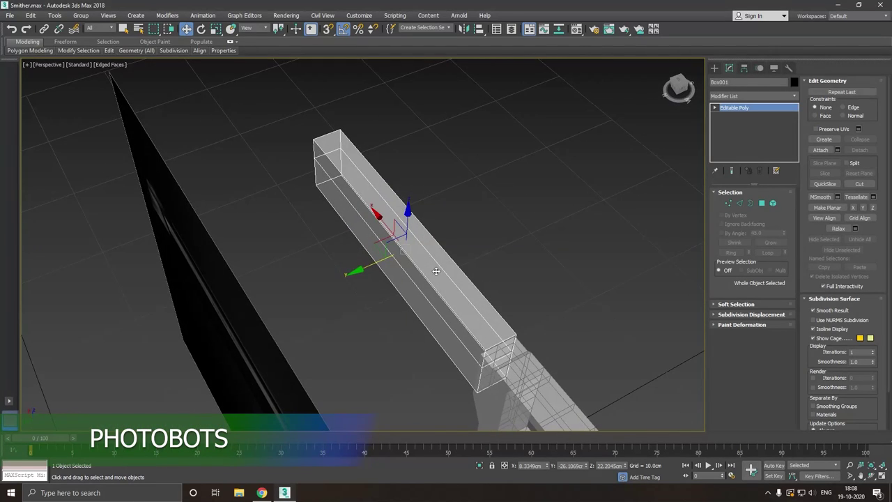
- Shift the barrel's side polygons to adjust its width
{"action": "left_click", "coordinate": [762, 203]}
{"action": "left_click", "coordinate": [390, 279]}
{"action": "left_click_drag", "start_coordinate": [353, 276], "coordinate": [338, 275]}
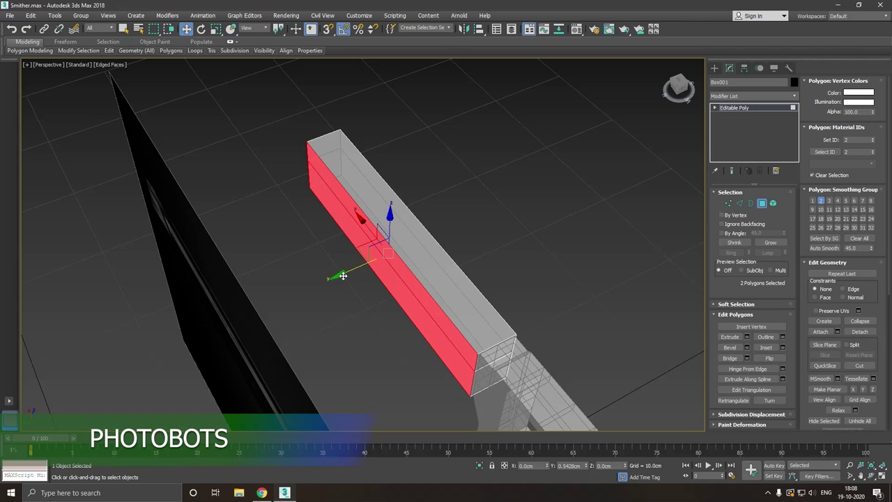
{"action": "mouse_move", "coordinate": [338, 275]}
{"action": "middle_mouse_down", "text": "alt"}
{"action": "mouse_move", "coordinate": [367, 314]}
{"action": "mouse_move", "coordinate": [362, 363]}
{"action": "middle_mouse_up", "text": "alt"}
{"action": "left_click", "coordinate": [361, 363]}
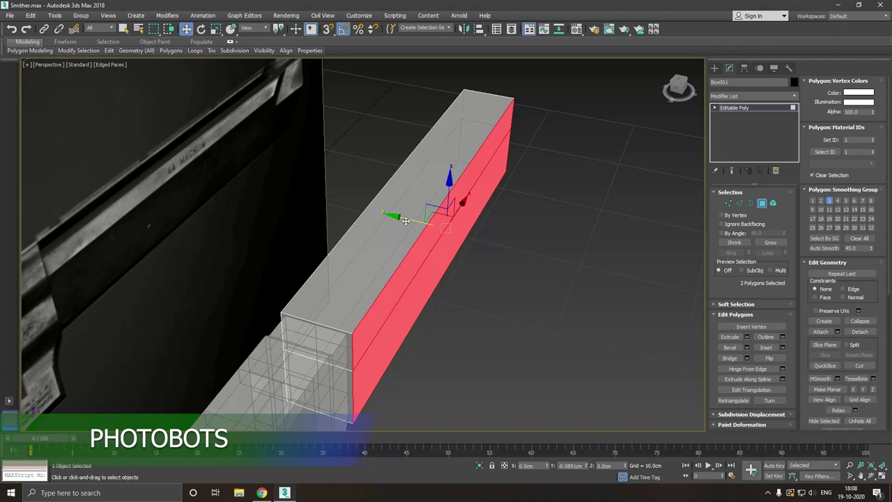
{"action": "middle_click_drag", "start_coordinate": [403, 221], "coordinate": [396, 233], "text": "alt"}
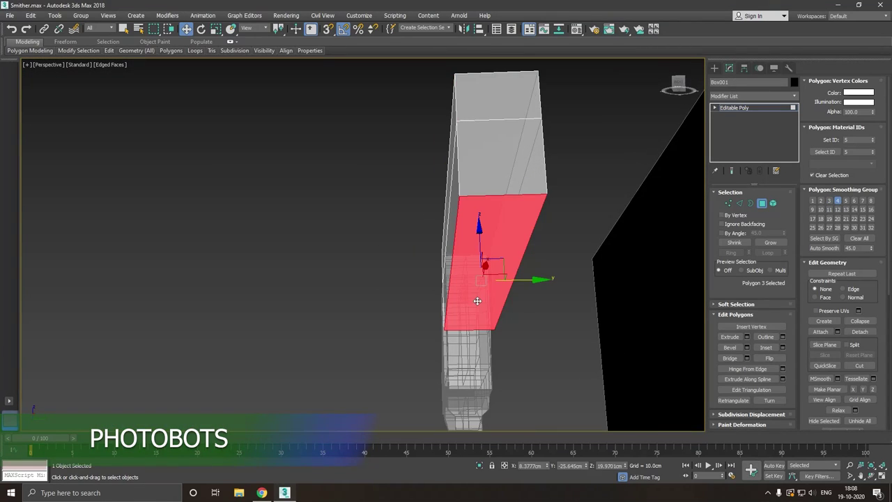
- Scale the barrel's bottom polygon narrower so the lower half tapers inward
{"action": "left_click", "coordinate": [481, 265]}
{"action": "left_click", "coordinate": [216, 29]}
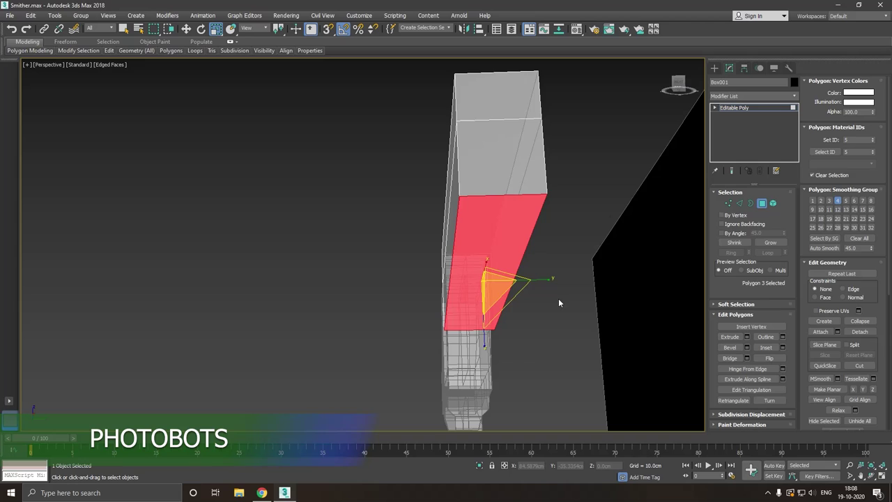
{"action": "mouse_move", "coordinate": [554, 279]}
{"action": "left_mouse_down"}
{"action": "mouse_move", "coordinate": [503, 282]}
{"action": "mouse_move", "coordinate": [525, 283]}
{"action": "left_mouse_up"}
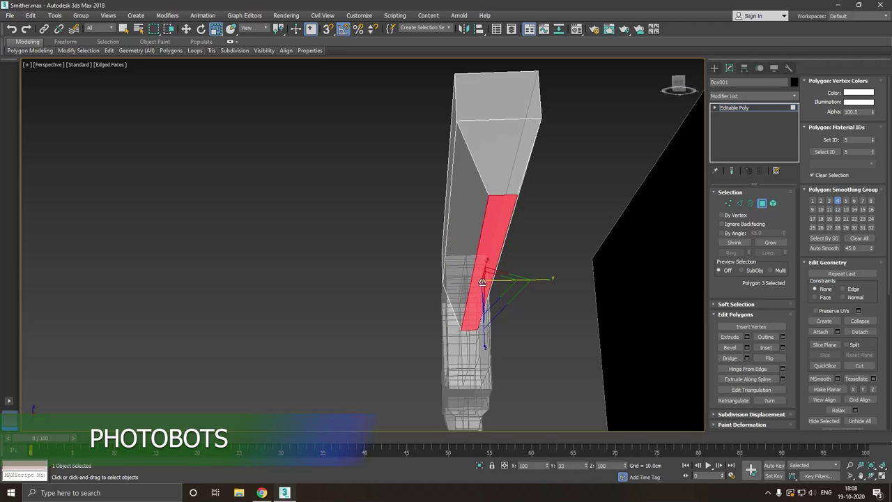
{"action": "mouse_move", "coordinate": [525, 282]}
{"action": "middle_mouse_down", "text": "alt"}
{"action": "mouse_move", "coordinate": [503, 267]}
{"action": "mouse_move", "coordinate": [446, 272]}
{"action": "middle_mouse_up", "text": "alt"}
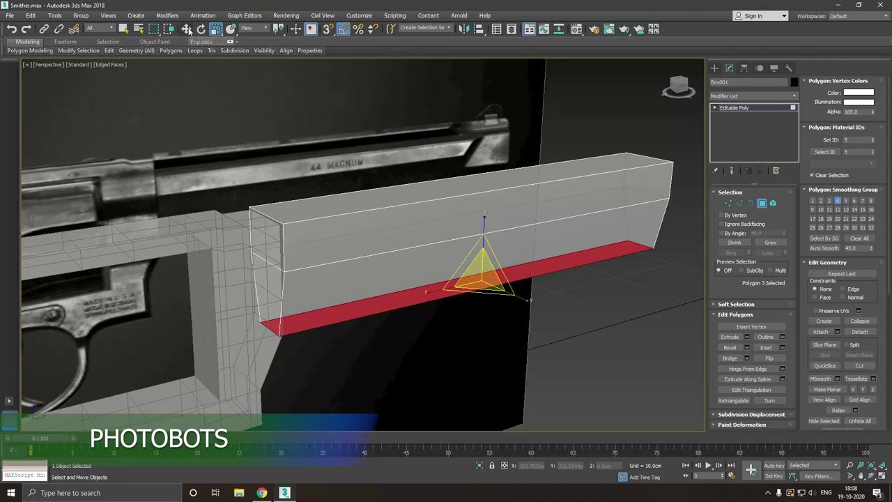
{"action": "key", "text": "w"}
{"action": "left_click", "coordinate": [258, 136]}
- Select the top polygon of the barrel box in Polygon mode
{"action": "key", "text": "f"}
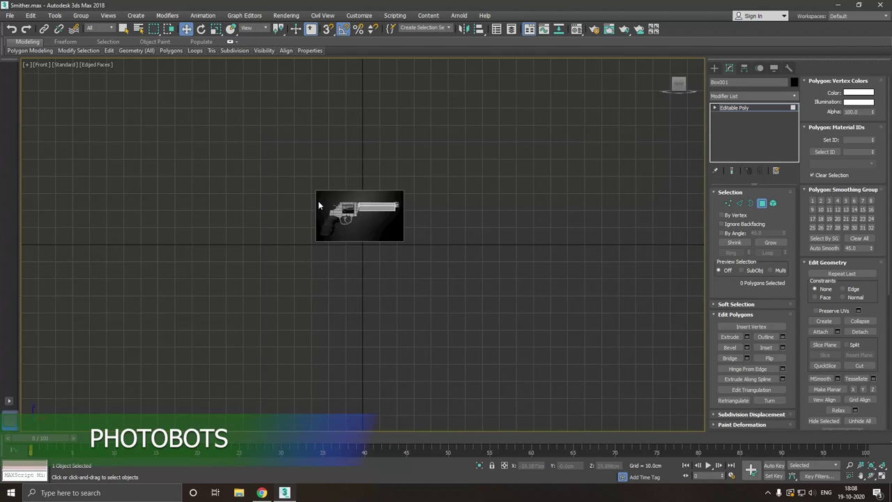
{"action": "scroll", "coordinate": [401, 209], "scroll_direction": "up", "scroll_amount": 3}
{"action": "scroll", "coordinate": [392, 230], "scroll_direction": "up", "scroll_amount": 5}
{"action": "scroll", "coordinate": [392, 231], "scroll_direction": "up", "scroll_amount": 2}
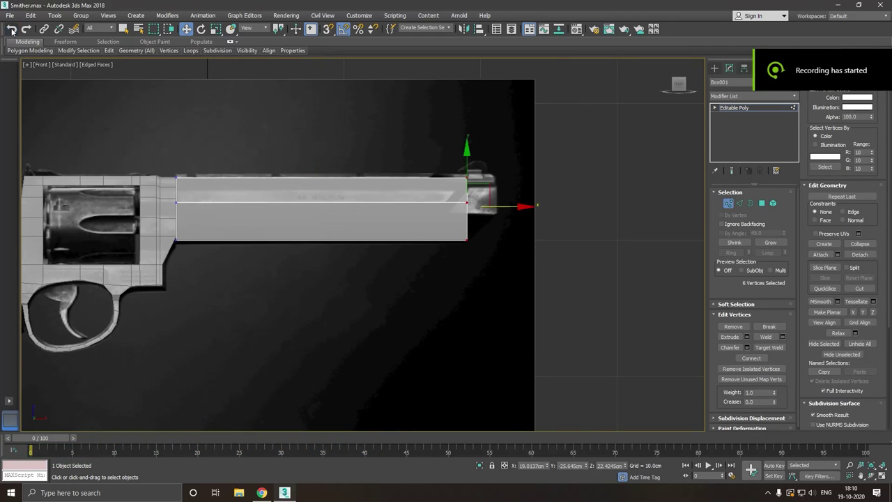
{"action": "key", "text": "p"}
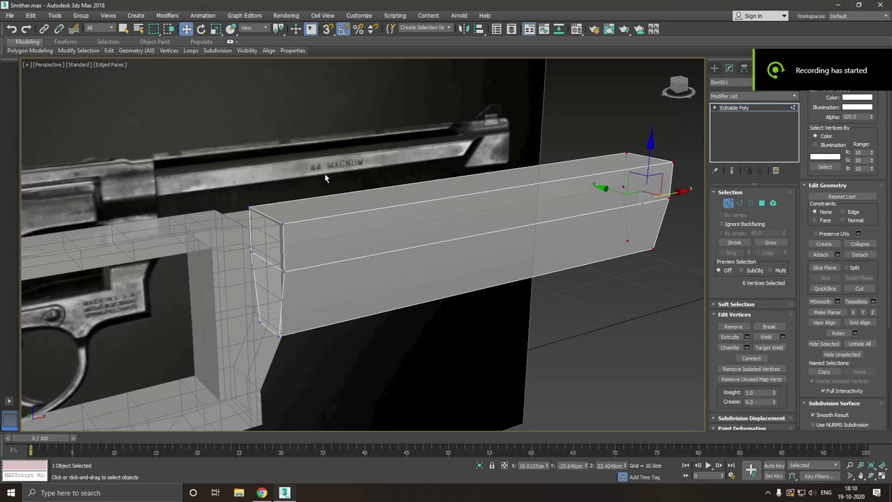
{"action": "mouse_move", "coordinate": [324, 179]}
{"action": "middle_mouse_down", "text": "alt"}
{"action": "mouse_move", "coordinate": [258, 203]}
{"action": "mouse_move", "coordinate": [354, 169]}
{"action": "mouse_move", "coordinate": [306, 254]}
{"action": "middle_mouse_up", "text": "alt"}
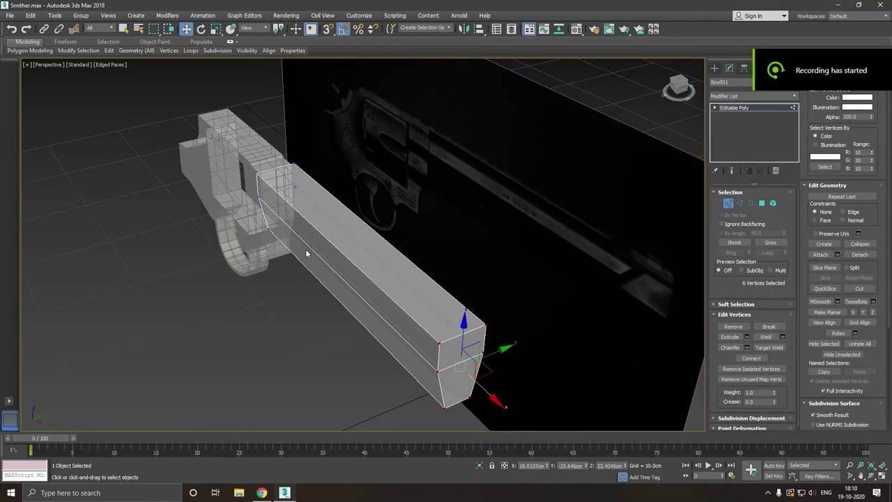
{"action": "scroll", "coordinate": [427, 300], "scroll_direction": "up", "scroll_amount": 2}
{"action": "key", "text": "4"}
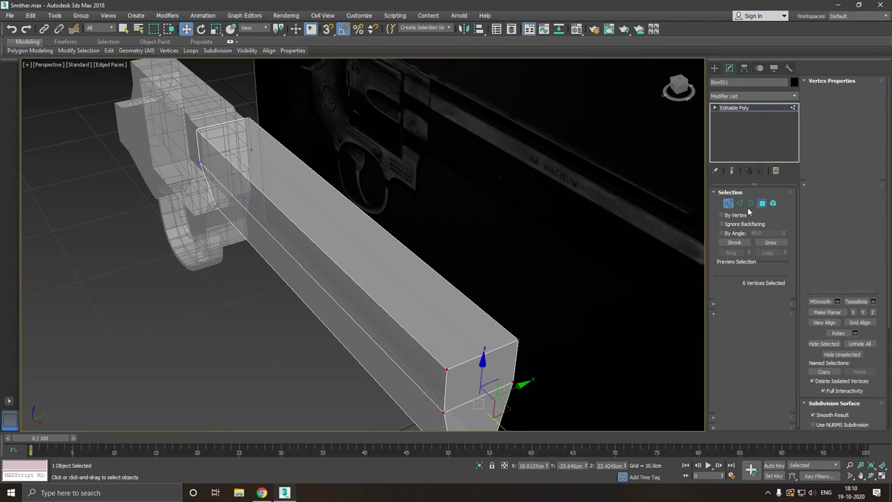
{"action": "left_click", "coordinate": [460, 333]}
{"action": "middle_click_drag", "start_coordinate": [460, 333], "coordinate": [463, 306], "text": "alt"}
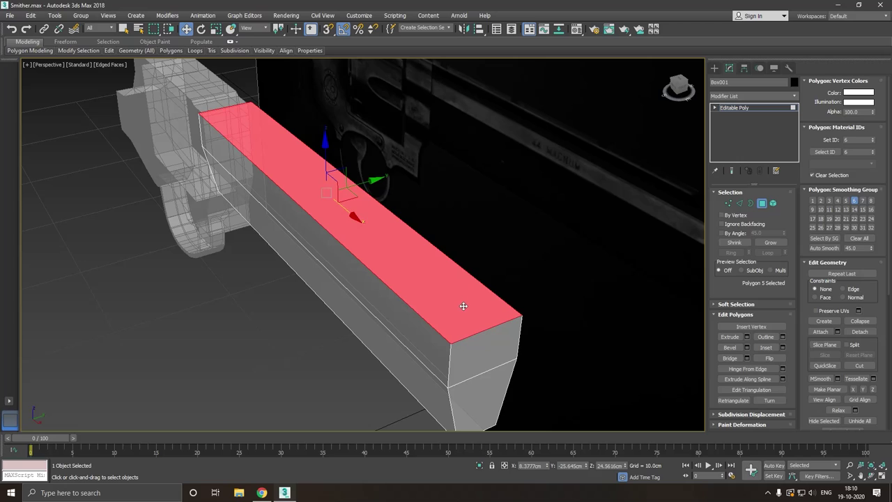
- In Front view, add a horizontal Swift Loop near the top of the barrel
{"action": "key", "text": "f"}
{"action": "scroll", "coordinate": [456, 183], "scroll_direction": "up", "scroll_amount": 4}
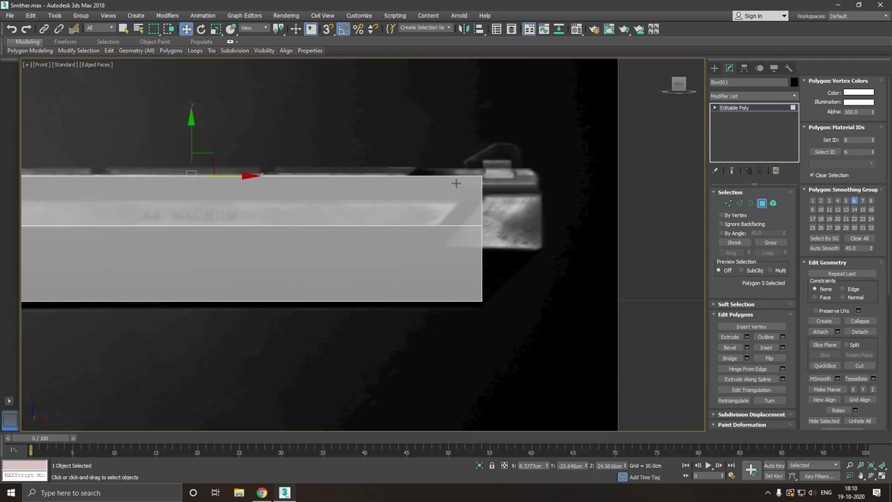
{"action": "middle_click_drag", "start_coordinate": [450, 199], "coordinate": [562, 205]}
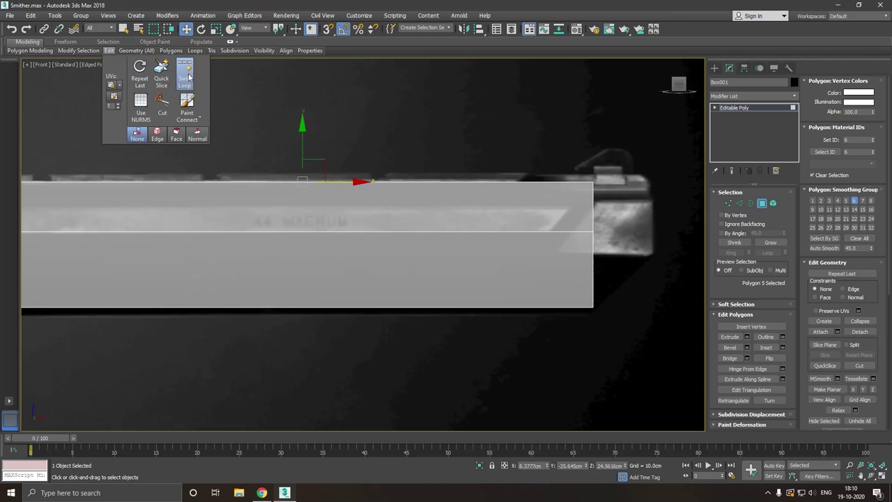
{"action": "left_click", "coordinate": [185, 73]}
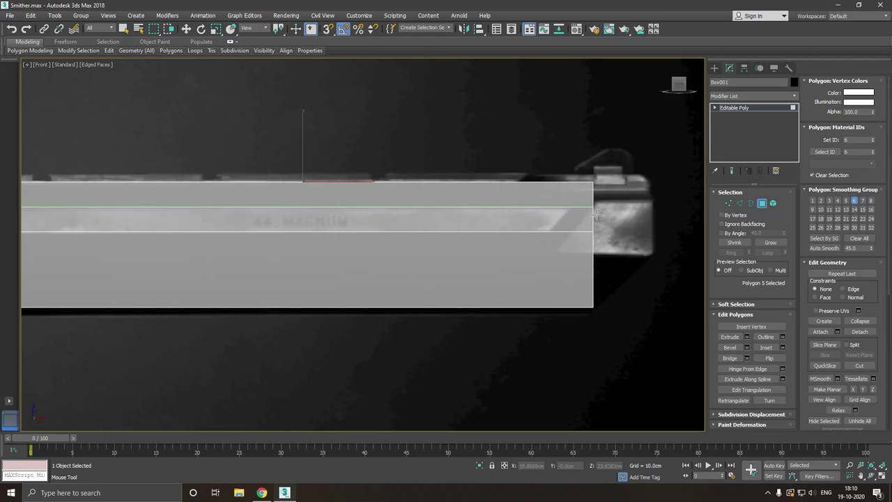
{"action": "right_click", "coordinate": [594, 213]}
{"action": "key", "text": "p"}
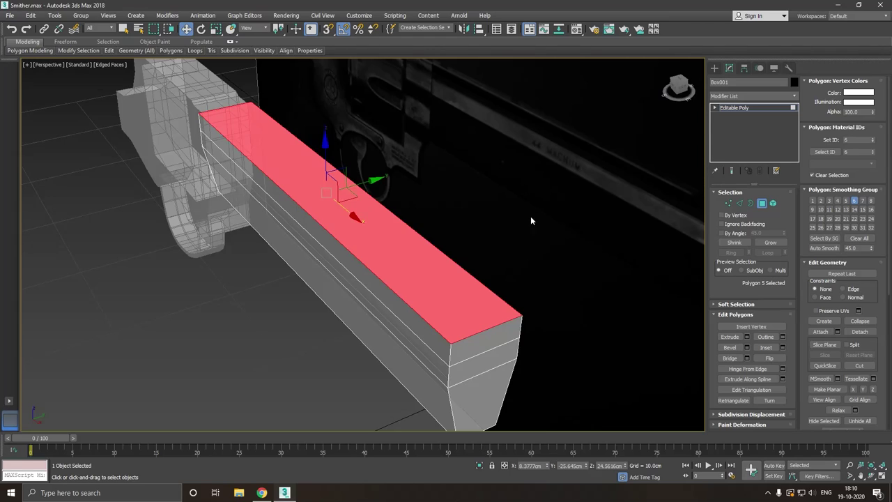
- Scale the top face to about 74% on Y to bevel the upper edges
{"action": "left_click", "coordinate": [216, 28]}
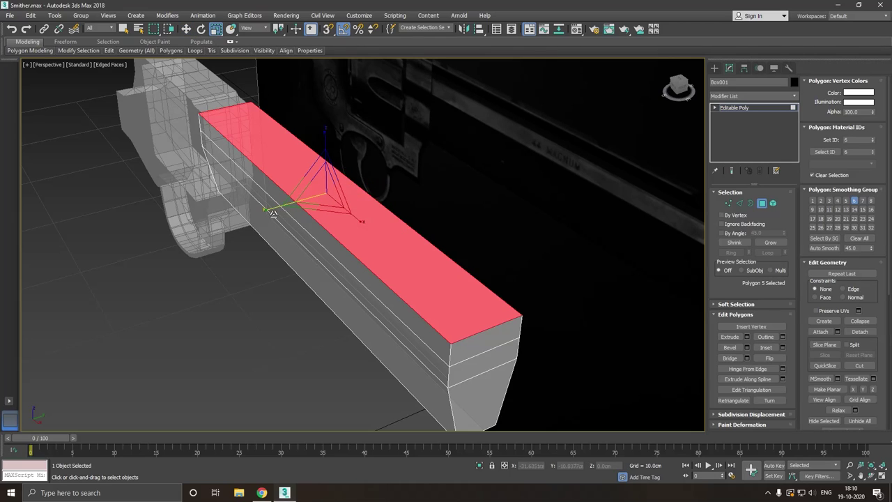
{"action": "left_click_drag", "start_coordinate": [273, 213], "coordinate": [282, 209]}
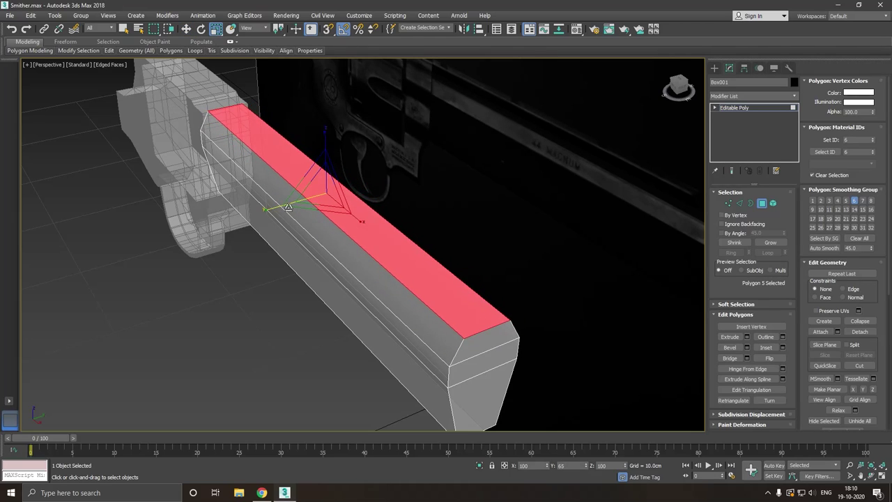
{"action": "key", "text": "f"}
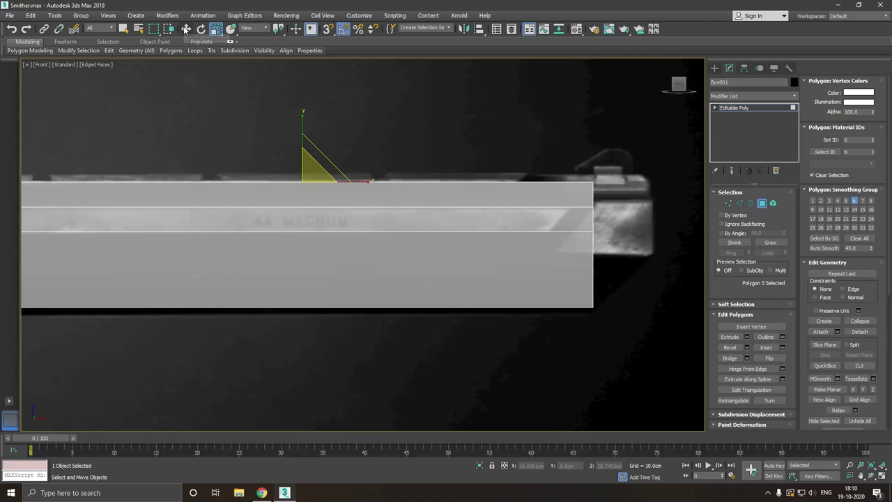
{"action": "left_click", "coordinate": [186, 29]}
{"action": "scroll", "coordinate": [514, 225], "scroll_direction": "down", "scroll_amount": 1}
{"action": "scroll", "coordinate": [505, 225], "scroll_direction": "down", "scroll_amount": 1}
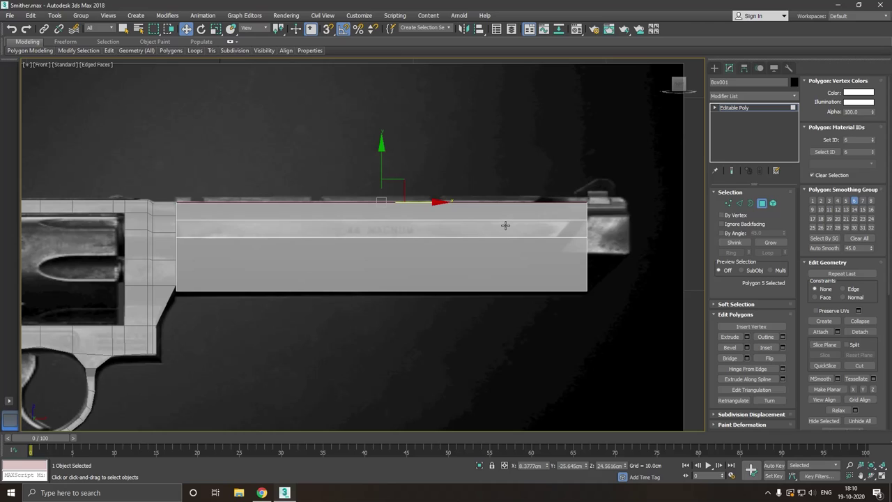
- Add a vertical Swift Loop near the muzzle end of the barrel
{"action": "left_click", "coordinate": [725, 202]}
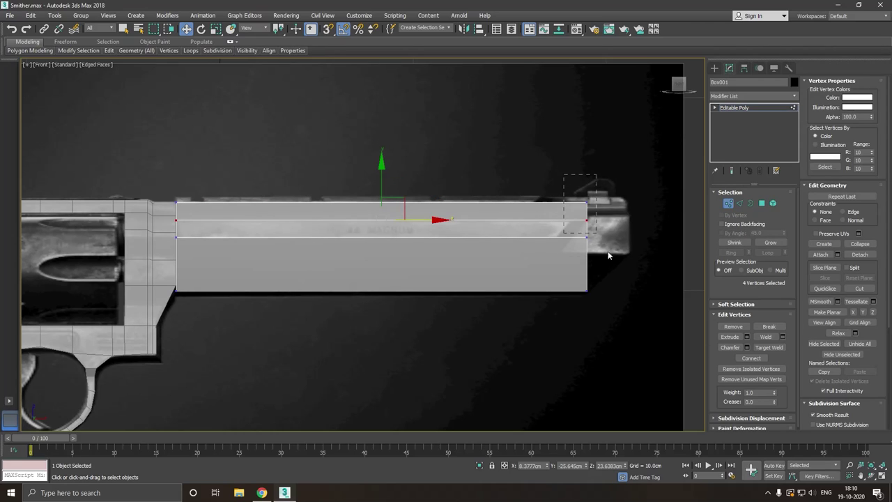
{"action": "left_click_drag", "start_coordinate": [627, 244], "coordinate": [494, 244]}
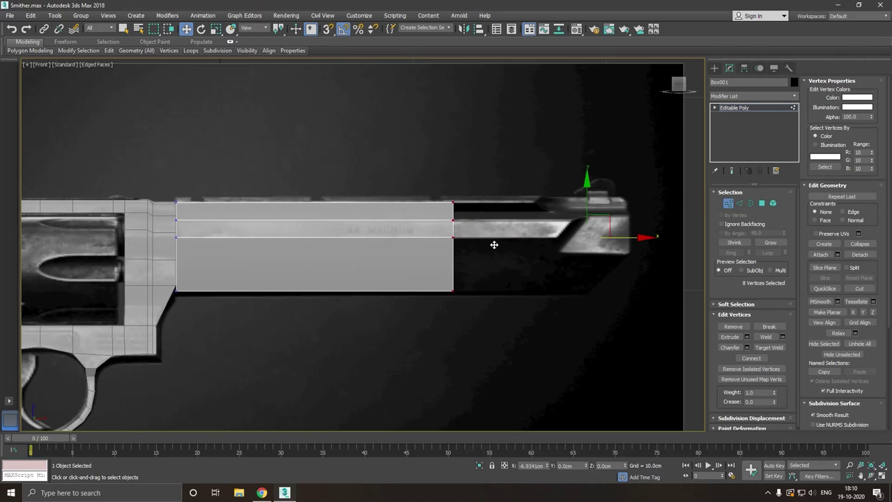
{"action": "left_click", "coordinate": [11, 29]}
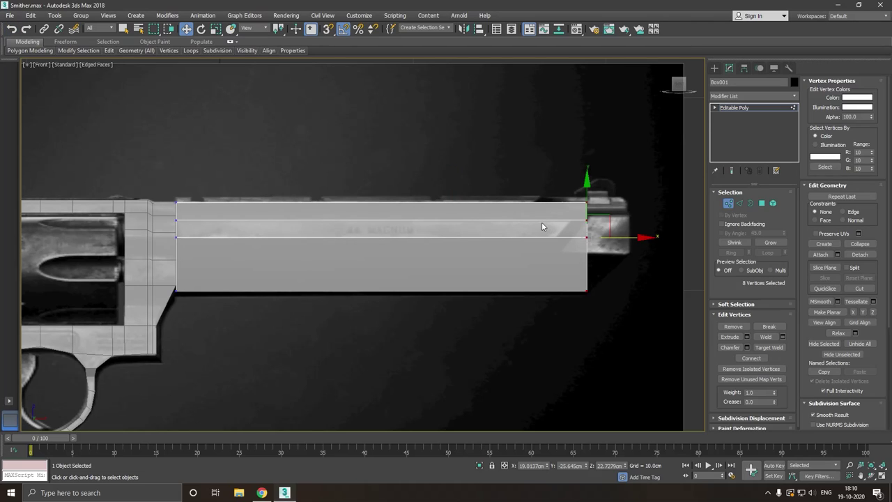
{"action": "left_click", "coordinate": [185, 71]}
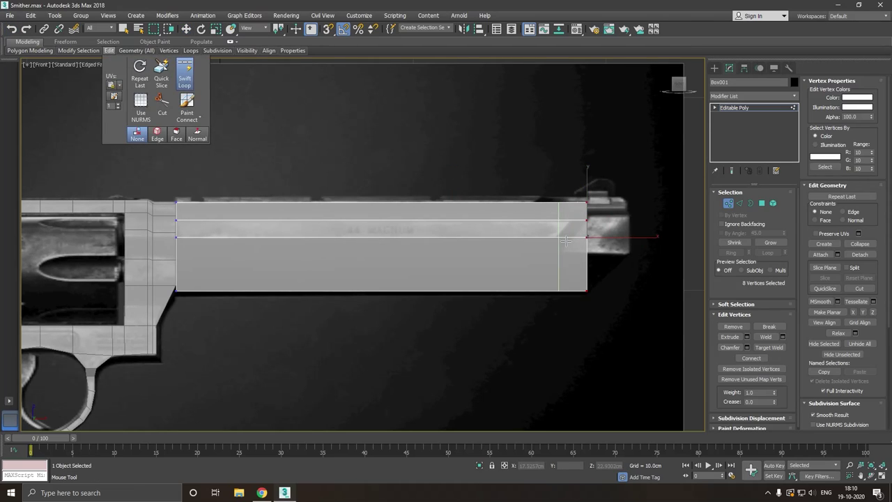
{"action": "left_click", "coordinate": [542, 240]}
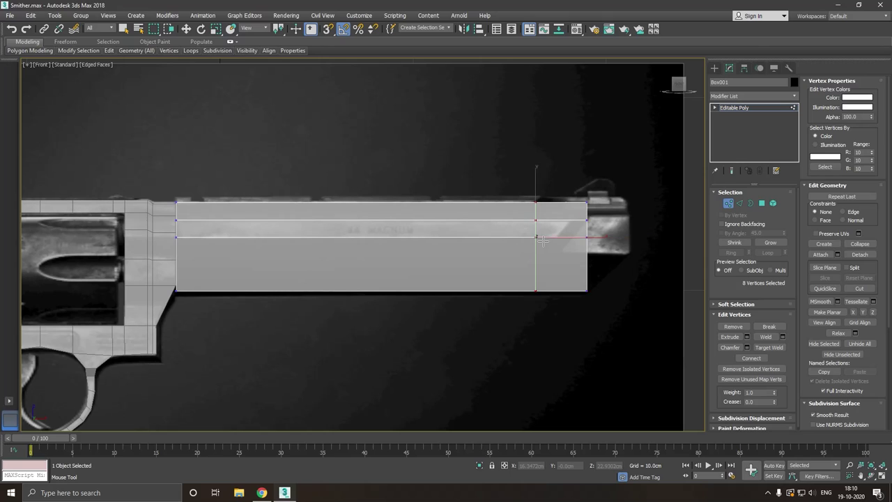
{"action": "key", "text": "w"}
- Move the upper muzzle-end vertices right to slant the muzzle like the reference
{"action": "scroll", "coordinate": [522, 218], "scroll_direction": "up", "scroll_amount": 2}
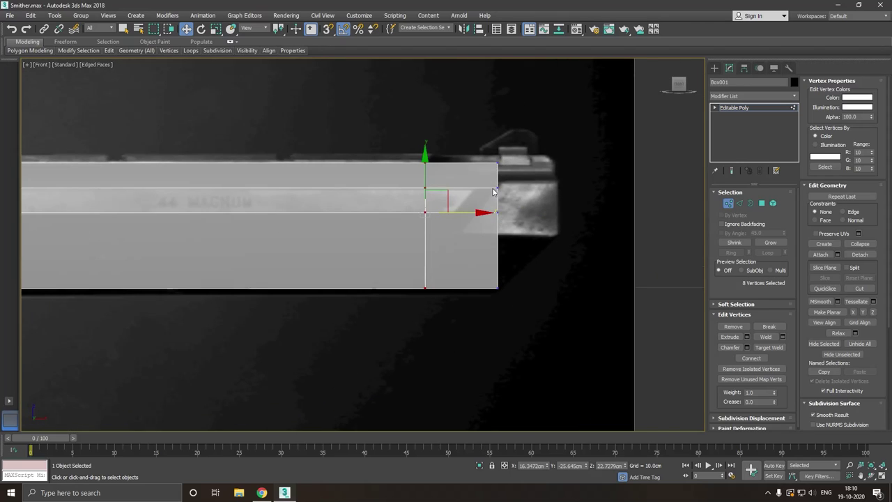
{"action": "middle_click_drag", "start_coordinate": [533, 229], "coordinate": [507, 183]}
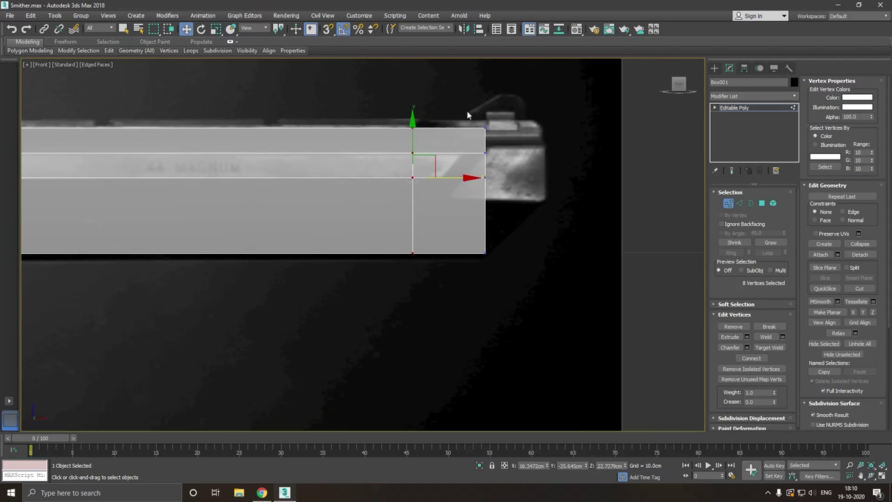
{"action": "left_click_drag", "start_coordinate": [529, 216], "coordinate": [530, 218]}
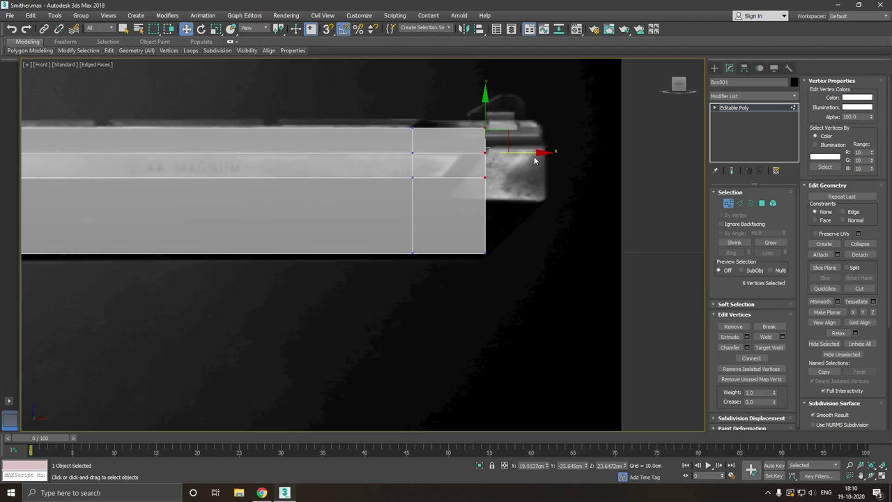
{"action": "left_click_drag", "start_coordinate": [540, 157], "coordinate": [599, 151]}
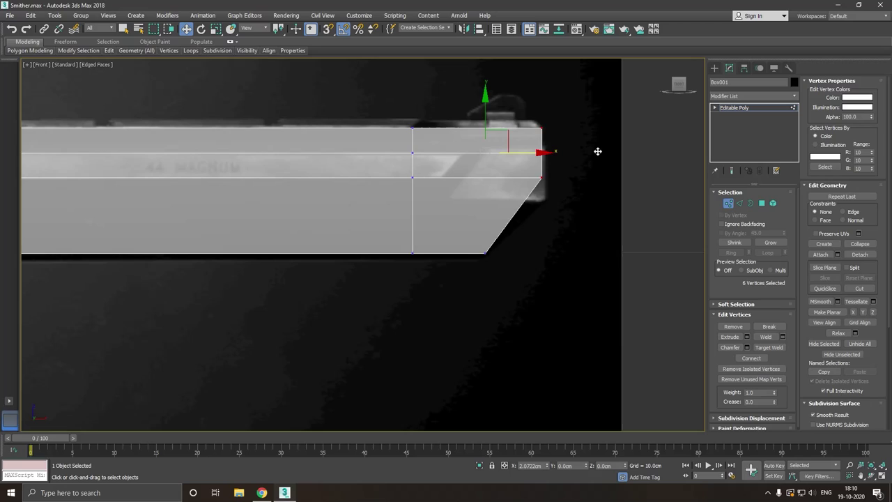
{"action": "left_click_drag", "start_coordinate": [599, 151], "coordinate": [601, 151]}
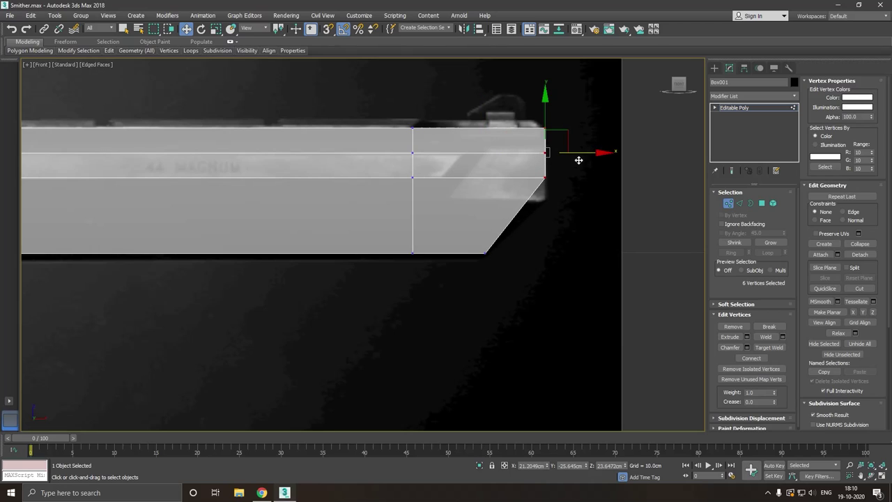
{"action": "middle_click_drag", "start_coordinate": [524, 204], "coordinate": [550, 191]}
{"action": "left_click", "coordinate": [554, 211]}
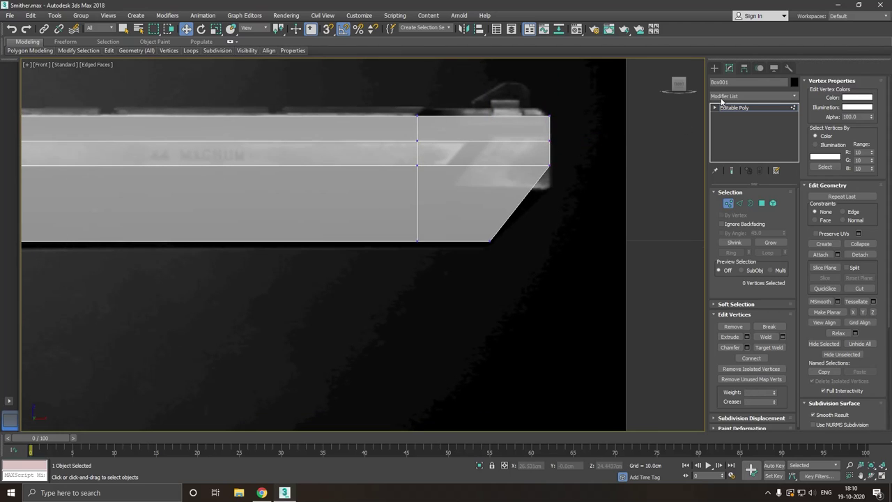
- Shorten the barrel slightly by sliding its front-end vertices back
{"action": "left_click", "coordinate": [735, 108]}
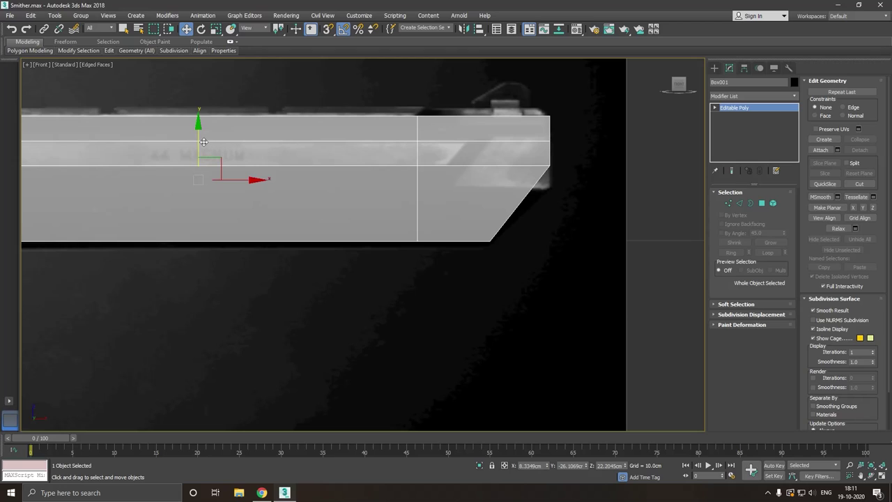
{"action": "left_click_drag", "start_coordinate": [203, 141], "coordinate": [205, 292]}
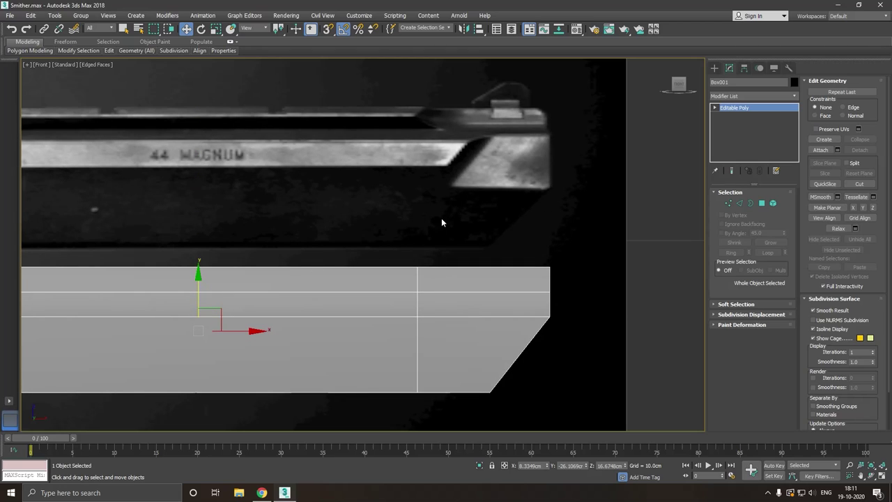
{"action": "left_click", "coordinate": [11, 28]}
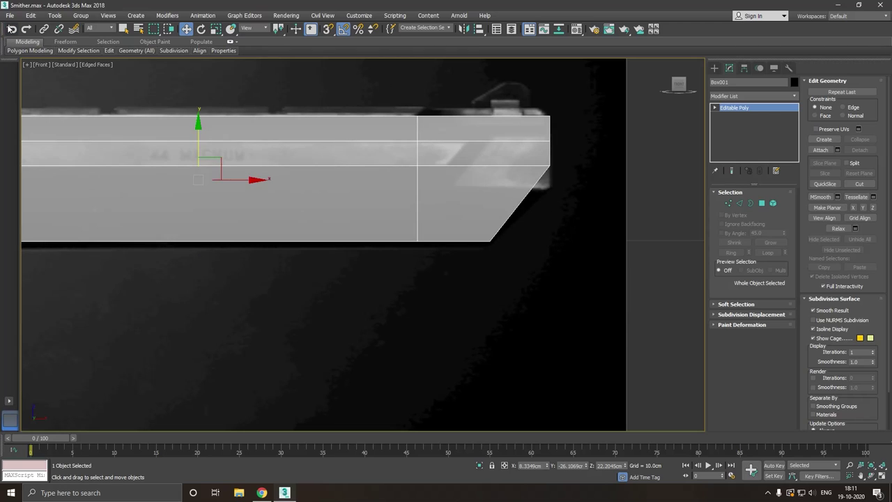
{"action": "left_click", "coordinate": [490, 263]}
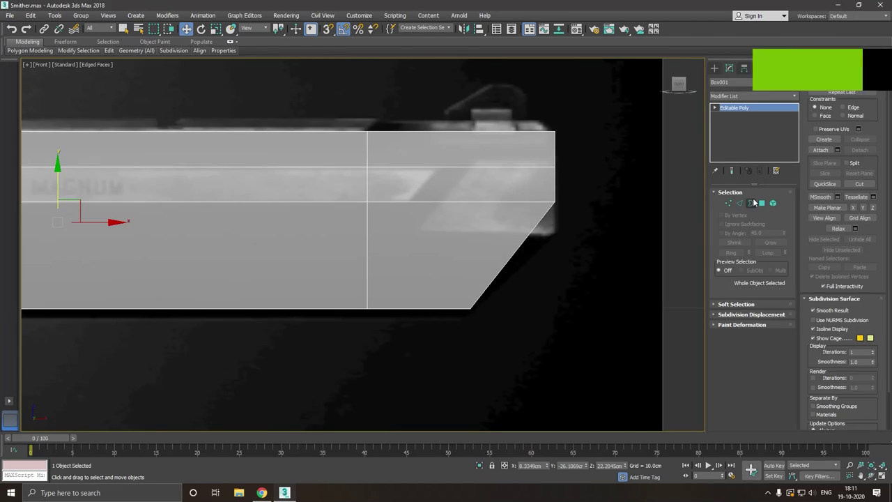
{"action": "key", "text": "1"}
{"action": "left_click_drag", "start_coordinate": [578, 263], "coordinate": [585, 267]}
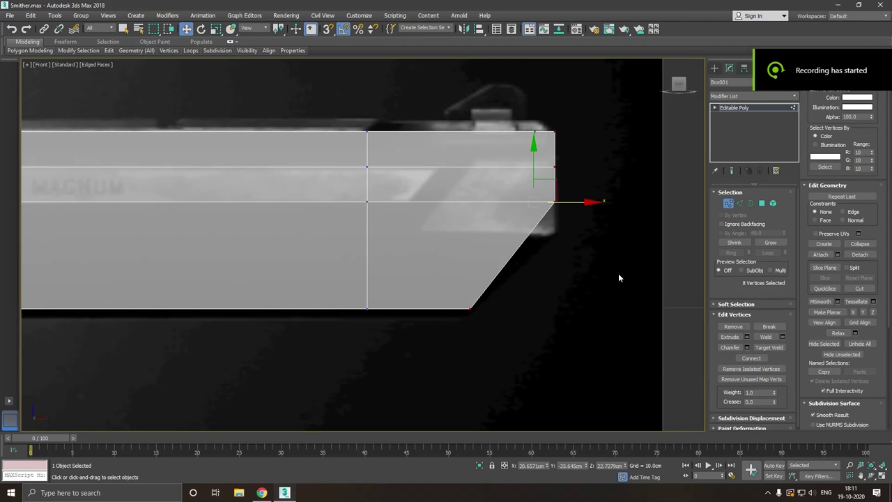
{"action": "mouse_move", "coordinate": [579, 208]}
{"action": "left_mouse_down"}
{"action": "mouse_move", "coordinate": [528, 198]}
{"action": "mouse_move", "coordinate": [579, 198]}
{"action": "left_mouse_up"}
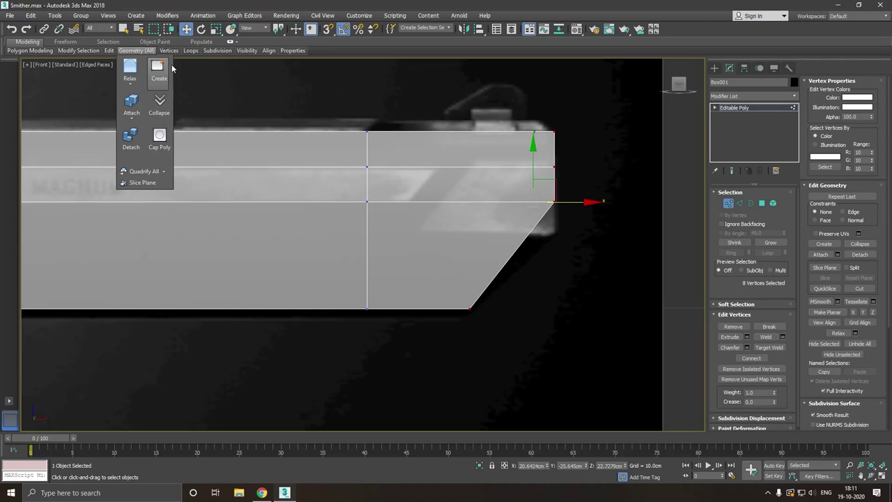
- Add a vertical loop just behind the muzzle and shift its top vertices forward to match the slant
{"action": "left_click", "coordinate": [184, 70]}
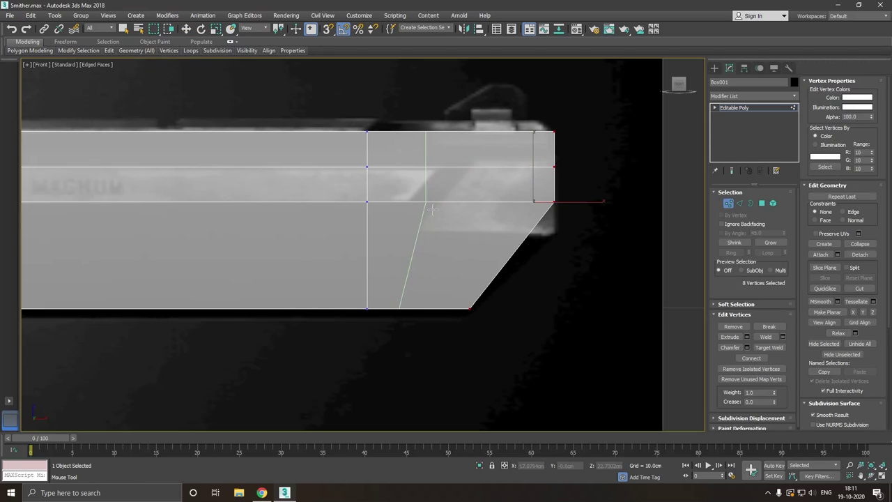
{"action": "left_click", "coordinate": [411, 206]}
{"action": "right_click", "coordinate": [411, 205]}
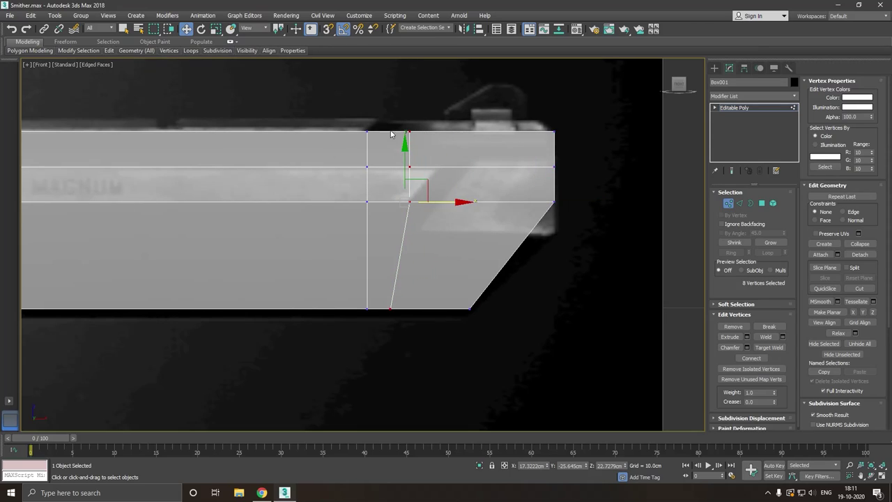
{"action": "left_click_drag", "start_coordinate": [422, 174], "coordinate": [426, 182]}
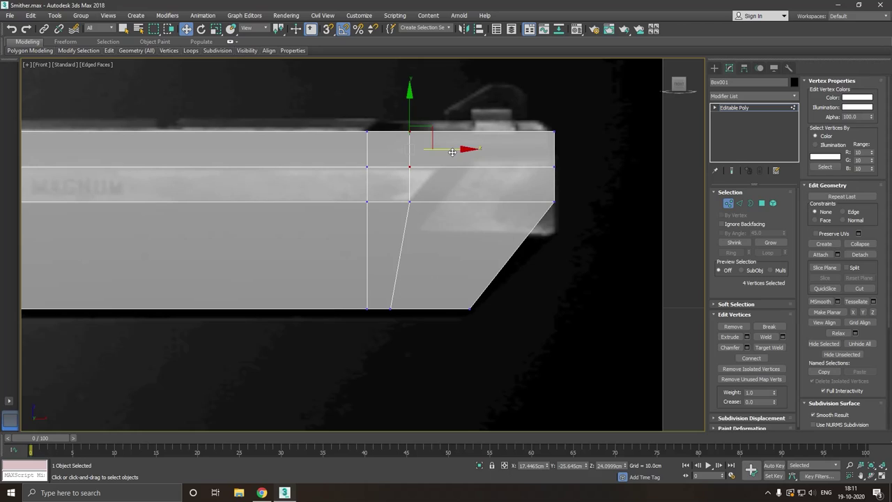
{"action": "left_click_drag", "start_coordinate": [452, 151], "coordinate": [481, 155]}
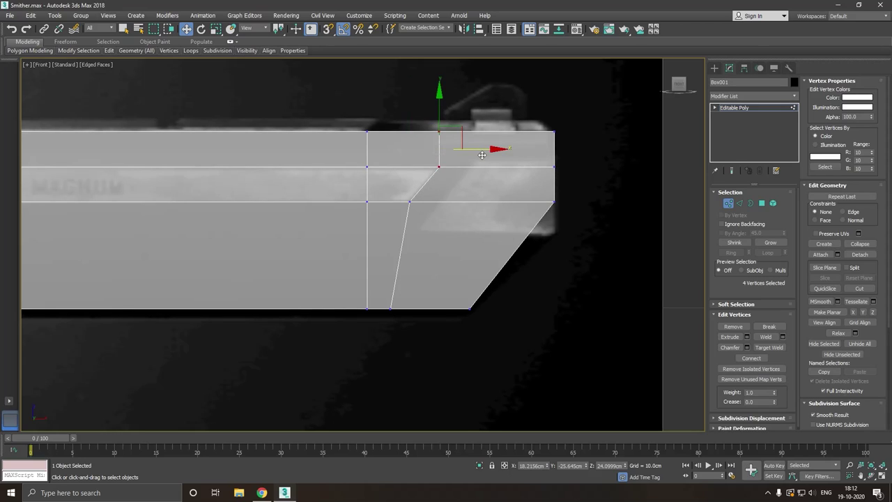
{"action": "left_click_drag", "start_coordinate": [442, 137], "coordinate": [524, 136]}
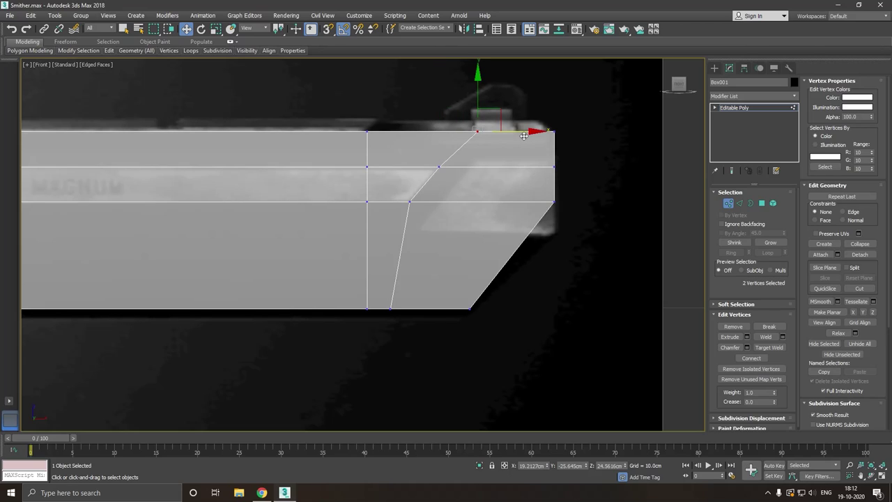
{"action": "left_click", "coordinate": [476, 235]}
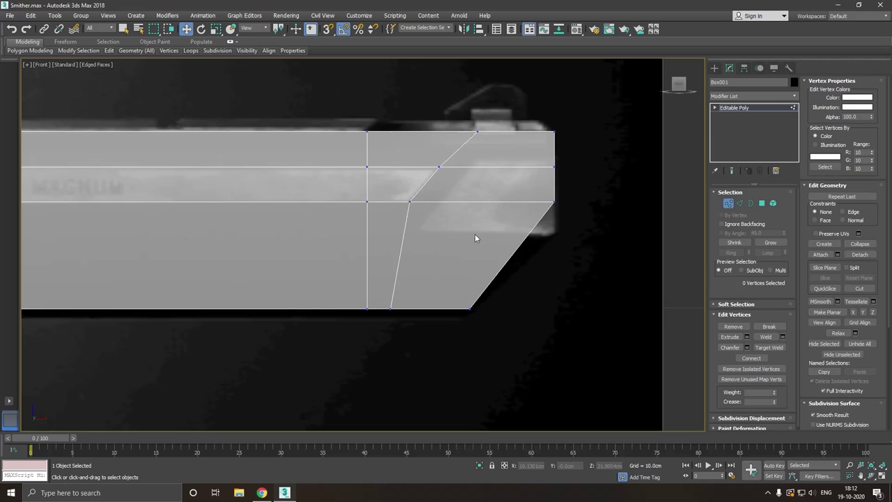
{"action": "left_click", "coordinate": [109, 51]}
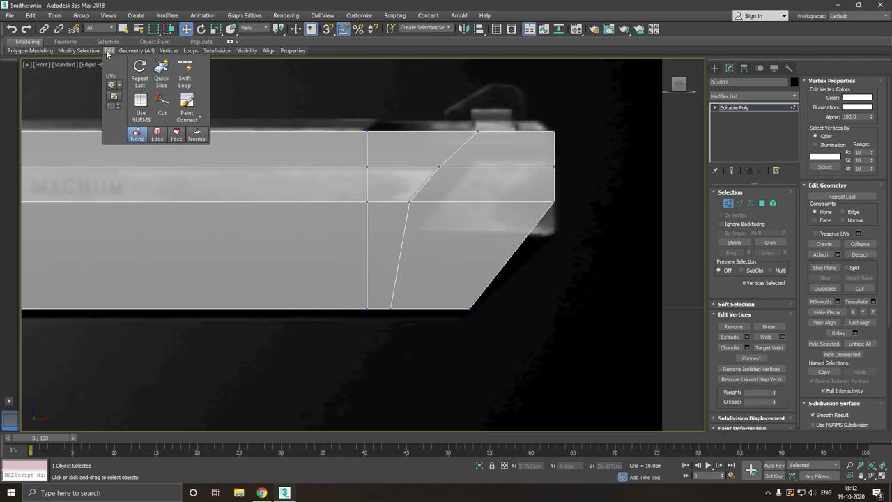
{"action": "left_click", "coordinate": [185, 73]}
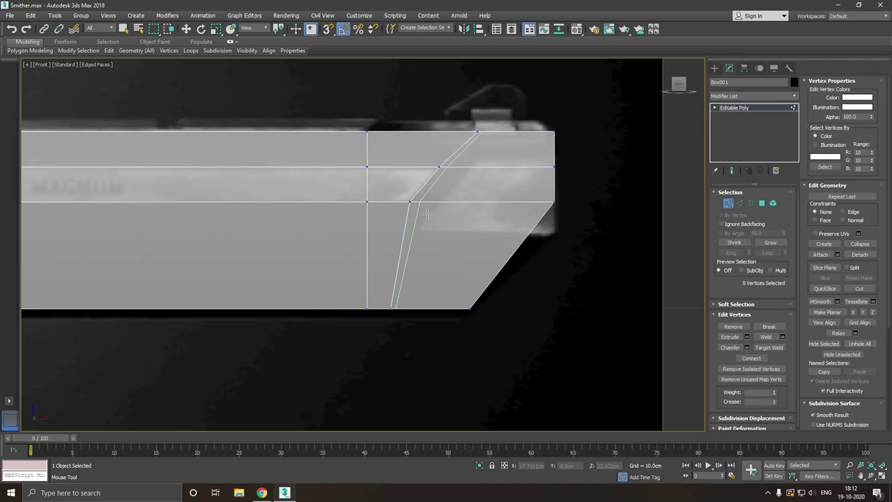
- Insert a second edge loop beside the slanted cut
{"action": "left_click", "coordinate": [426, 213]}
{"action": "right_click", "coordinate": [420, 209]}
{"action": "scroll", "coordinate": [420, 209], "scroll_direction": "up", "scroll_amount": 2}
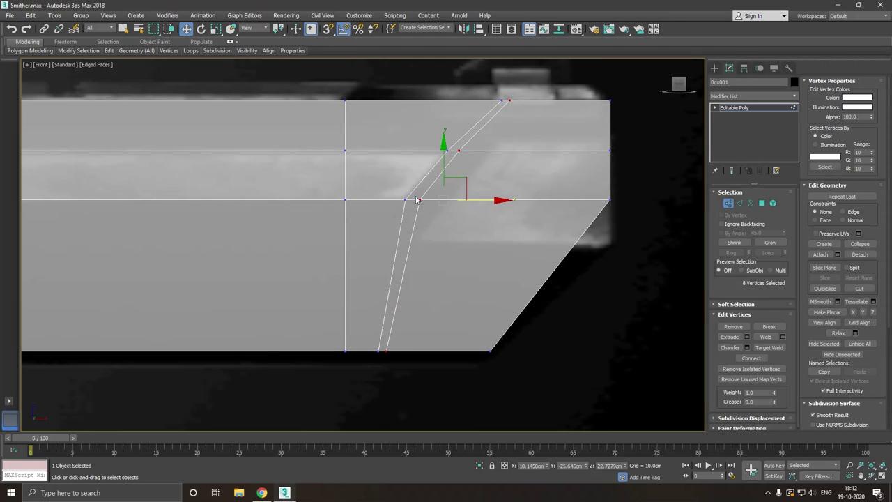
{"action": "left_click", "coordinate": [418, 200]}
{"action": "left_click_drag", "start_coordinate": [467, 205], "coordinate": [468, 205]}
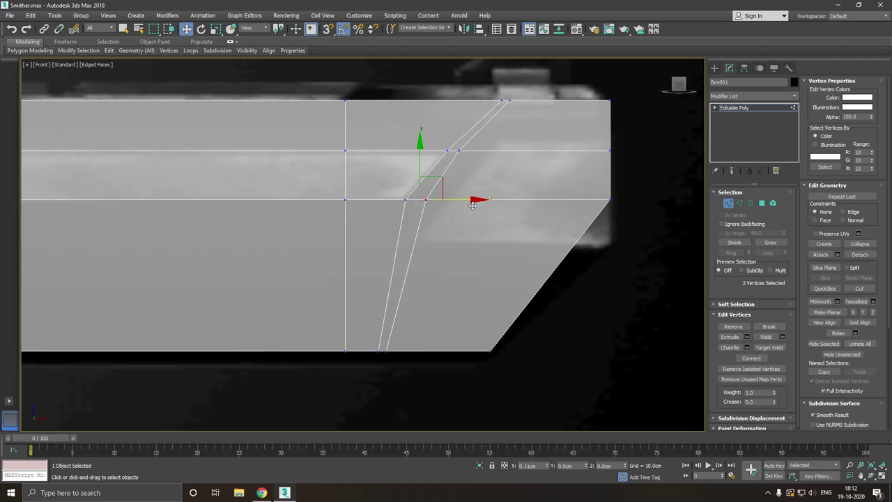
- Slide the new loop's middle and lower vertices right so it runs parallel to the first cut
{"action": "left_click", "coordinate": [456, 151]}
{"action": "left_click_drag", "start_coordinate": [480, 160], "coordinate": [502, 160]}
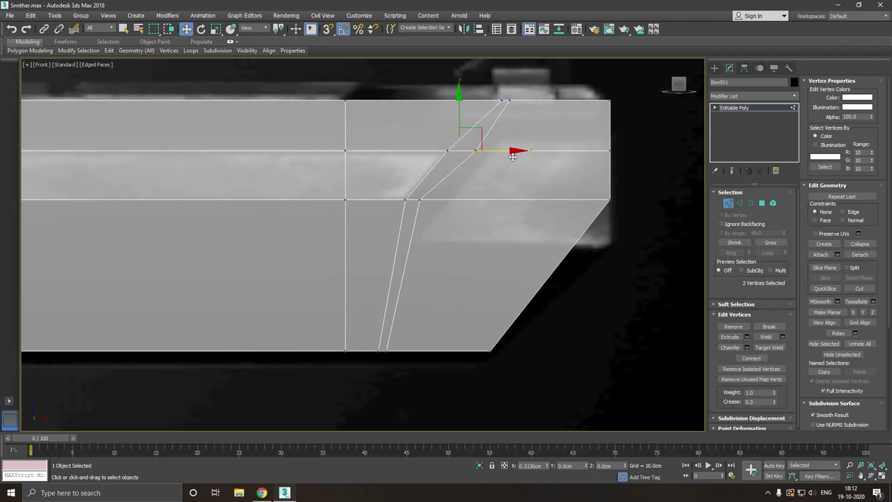
{"action": "left_click", "coordinate": [421, 202]}
{"action": "left_click_drag", "start_coordinate": [467, 207], "coordinate": [485, 209]}
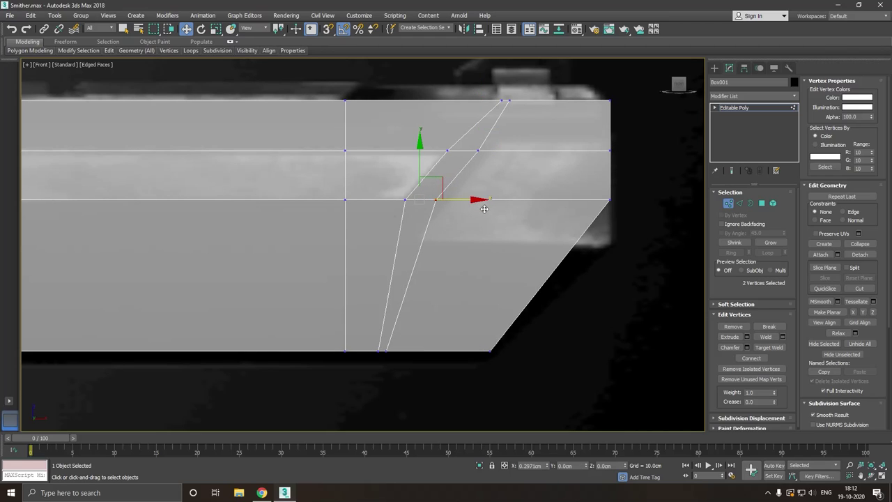
{"action": "middle_click_drag", "start_coordinate": [478, 204], "coordinate": [418, 333]}
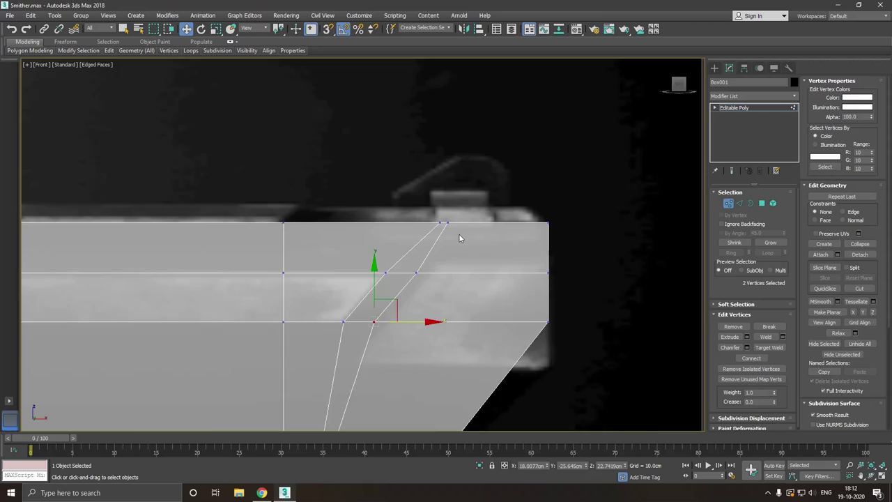
{"action": "scroll", "coordinate": [459, 234], "scroll_direction": "up", "scroll_amount": 2}
{"action": "mouse_move", "coordinate": [459, 209]}
{"action": "left_mouse_down"}
{"action": "mouse_move", "coordinate": [441, 235]}
{"action": "mouse_move", "coordinate": [506, 221]}
{"action": "left_mouse_up"}
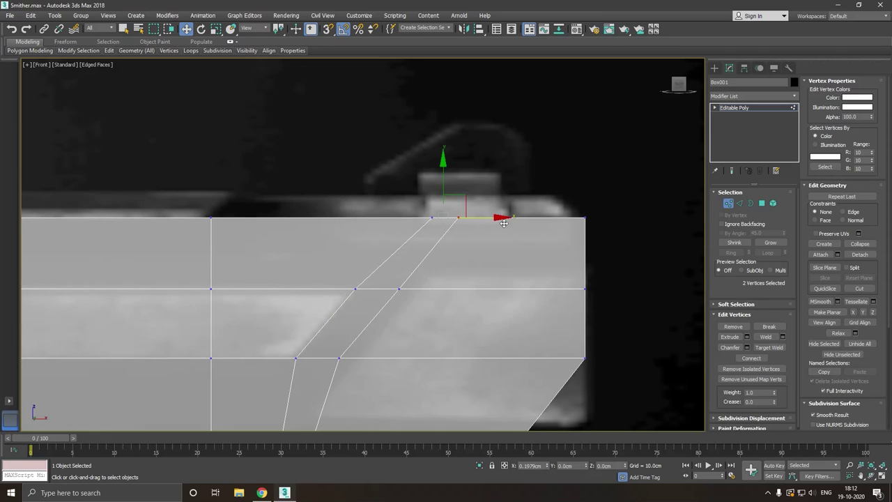
{"action": "scroll", "coordinate": [405, 210], "scroll_direction": "down", "scroll_amount": 1}
{"action": "scroll", "coordinate": [404, 211], "scroll_direction": "down", "scroll_amount": 1}
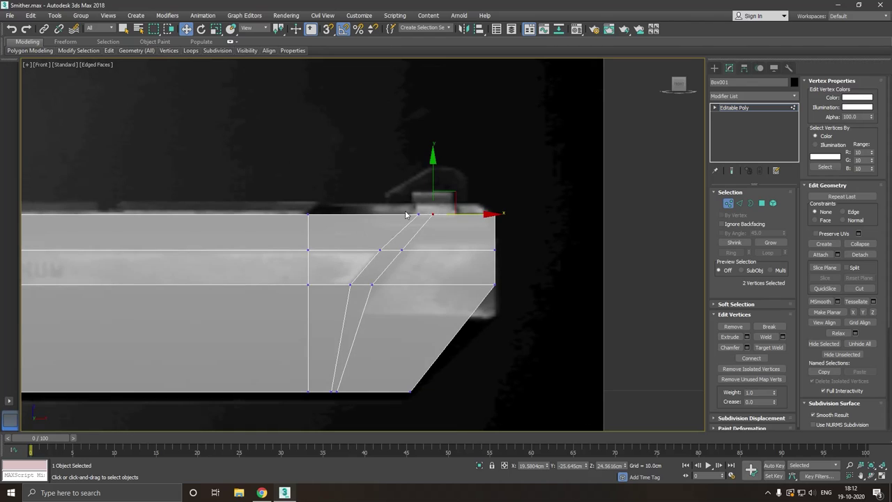
- Push the three muzzle-end strip faces slightly outward along Y
{"action": "left_click", "coordinate": [761, 203]}
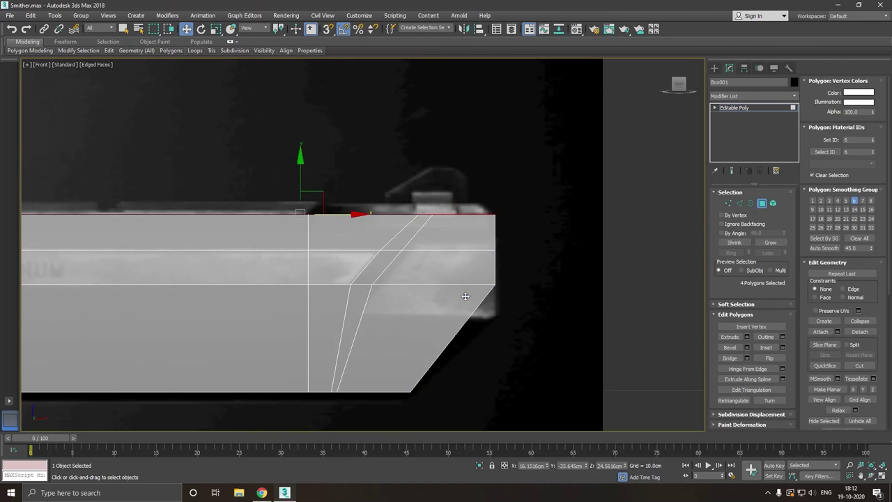
{"action": "left_click", "coordinate": [465, 296]}
{"action": "left_click", "coordinate": [454, 269], "text": "ctrl"}
{"action": "left_click", "coordinate": [464, 237], "text": "ctrl"}
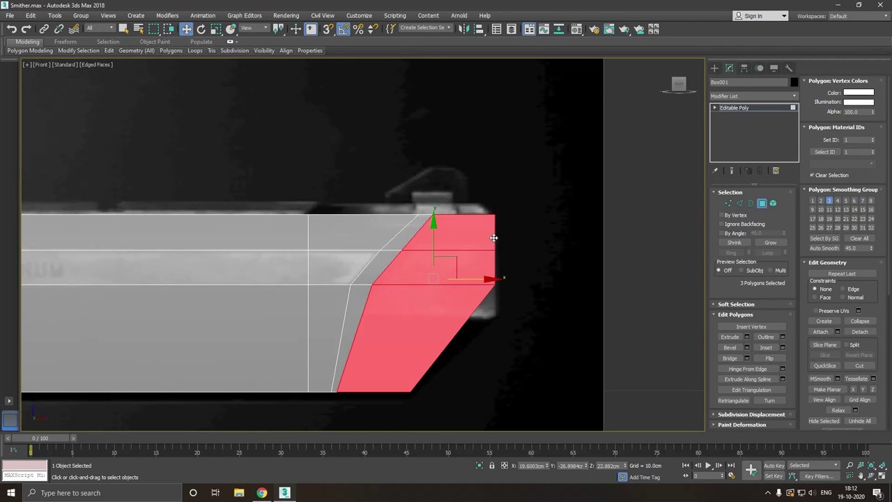
{"action": "middle_click_drag", "start_coordinate": [463, 237], "coordinate": [436, 272], "text": "alt"}
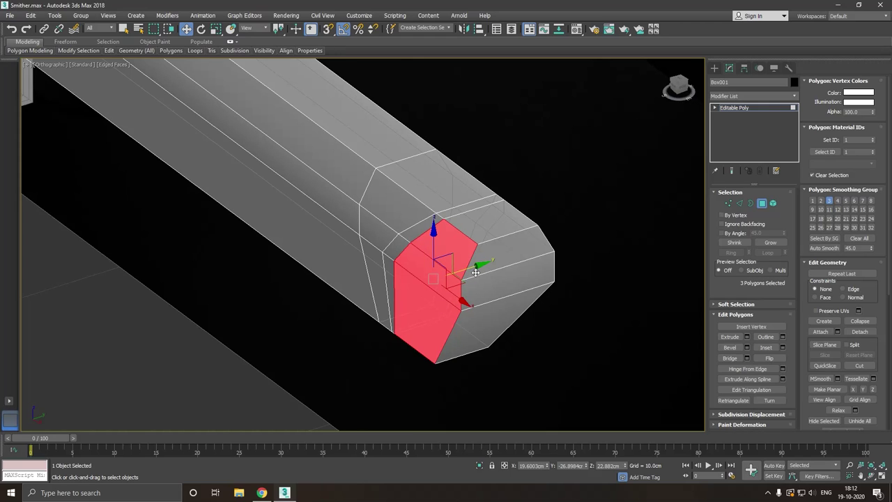
{"action": "left_click_drag", "start_coordinate": [475, 272], "coordinate": [480, 270]}
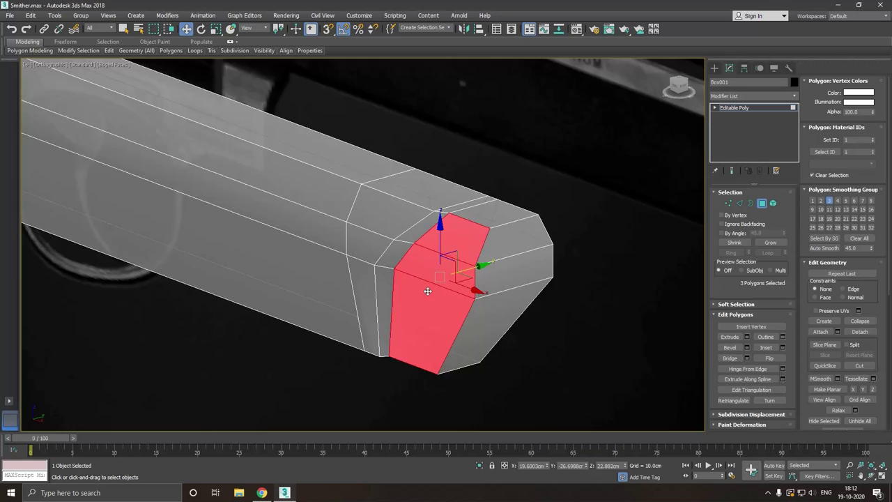
{"action": "middle_click_drag", "start_coordinate": [481, 270], "coordinate": [444, 277], "text": "alt"}
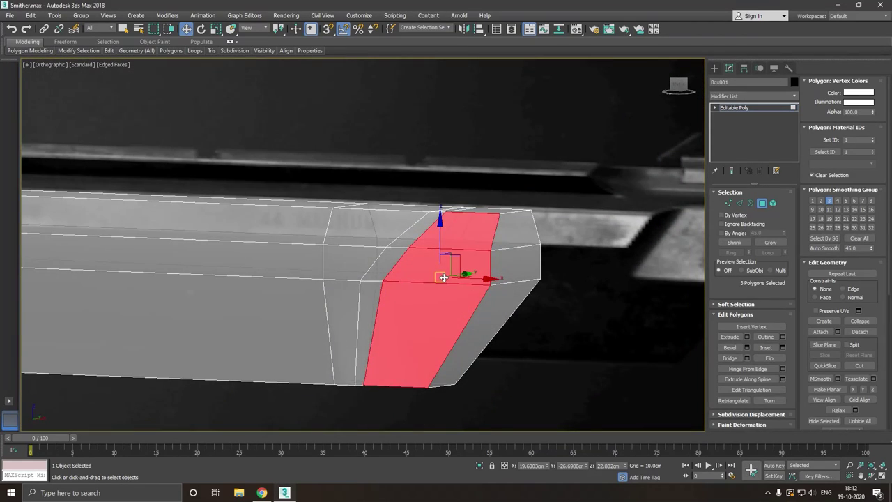
- In Front view, select the strip's bottom vertices to slide them left against the vertical edge
{"action": "key", "text": "f"}
{"action": "scroll", "coordinate": [437, 273], "scroll_direction": "up", "scroll_amount": 4}
{"action": "scroll", "coordinate": [391, 195], "scroll_direction": "up", "scroll_amount": 4}
{"action": "scroll", "coordinate": [432, 234], "scroll_direction": "up", "scroll_amount": 4}
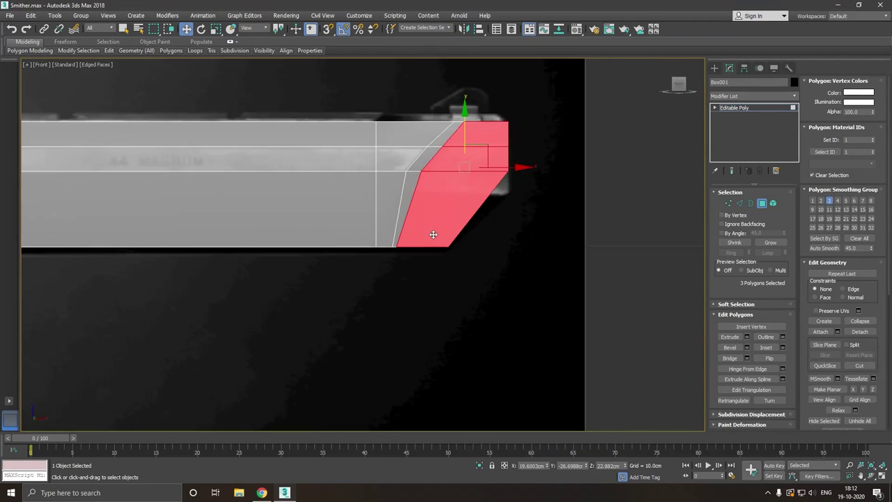
{"action": "scroll", "coordinate": [412, 247], "scroll_direction": "up", "scroll_amount": 3}
{"action": "scroll", "coordinate": [394, 244], "scroll_direction": "up", "scroll_amount": 3}
{"action": "left_click", "coordinate": [728, 203]}
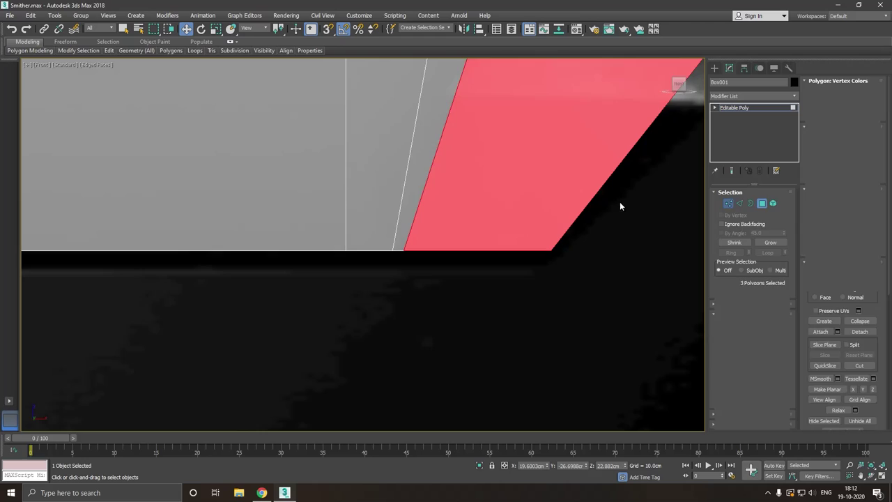
{"action": "scroll", "coordinate": [383, 234], "scroll_direction": "up", "scroll_amount": 1}
{"action": "mouse_move", "coordinate": [390, 245]}
{"action": "left_mouse_down"}
{"action": "mouse_move", "coordinate": [438, 271]}
{"action": "mouse_move", "coordinate": [398, 261]}
{"action": "left_mouse_up"}
{"action": "scroll", "coordinate": [373, 296], "scroll_direction": "down", "scroll_amount": 2}
- Select and check the two corner vertices inside the muzzle notch, then clear the selection
{"action": "scroll", "coordinate": [373, 296], "scroll_direction": "down", "scroll_amount": 3}
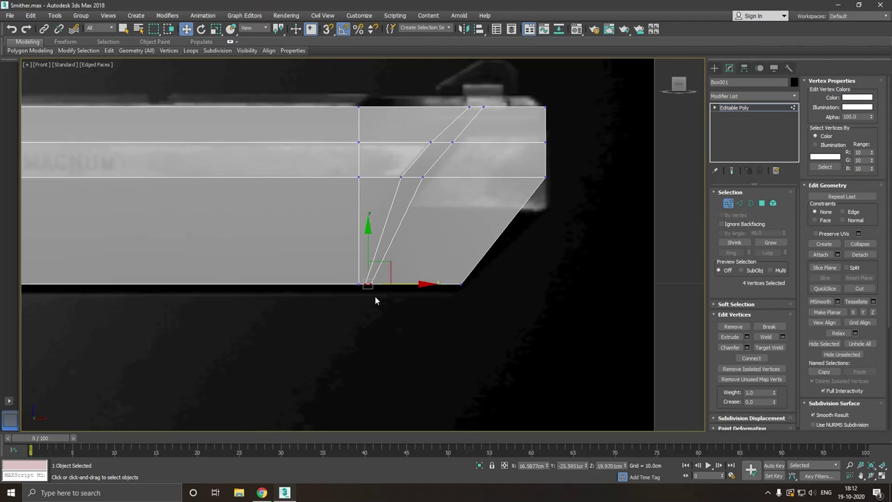
{"action": "mouse_move", "coordinate": [472, 269]}
{"action": "middle_mouse_down", "text": "alt"}
{"action": "mouse_move", "coordinate": [421, 298]}
{"action": "mouse_move", "coordinate": [423, 323]}
{"action": "mouse_move", "coordinate": [445, 311]}
{"action": "middle_mouse_up", "text": "alt"}
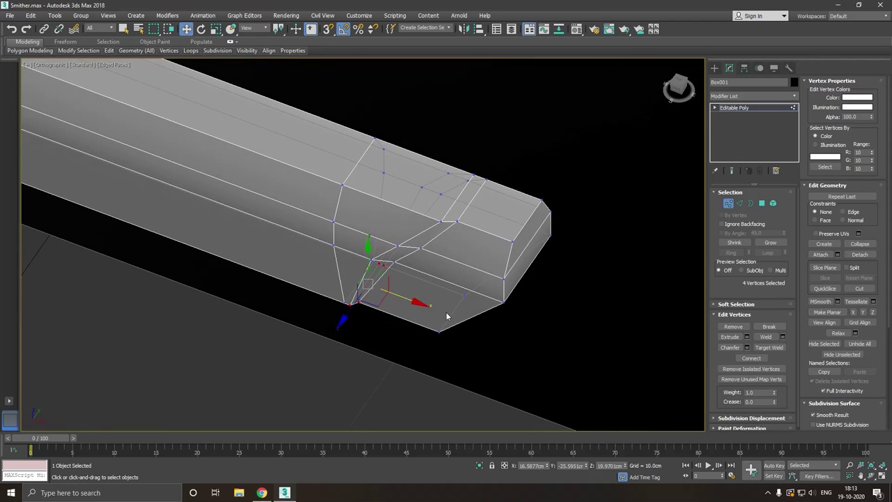
{"action": "scroll", "coordinate": [401, 271], "scroll_direction": "up", "scroll_amount": 2}
{"action": "left_click", "coordinate": [384, 265]}
{"action": "left_click", "coordinate": [389, 265]}
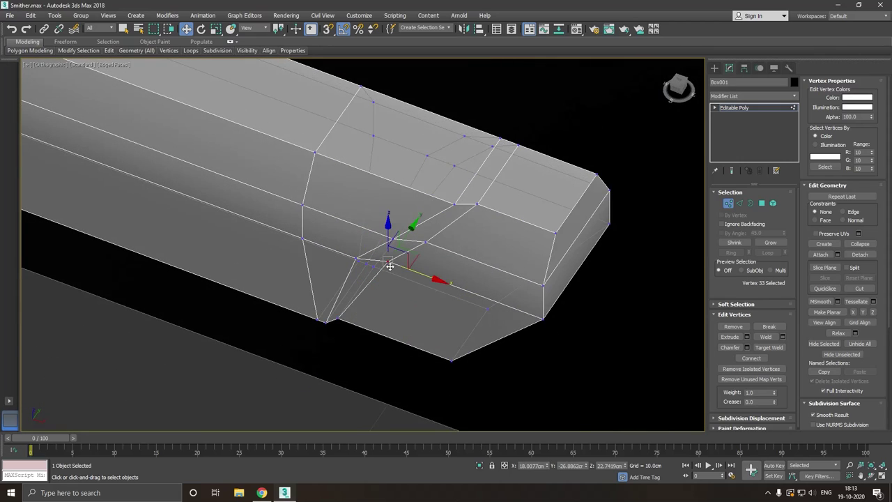
{"action": "left_click", "coordinate": [426, 243], "text": "ctrl"}
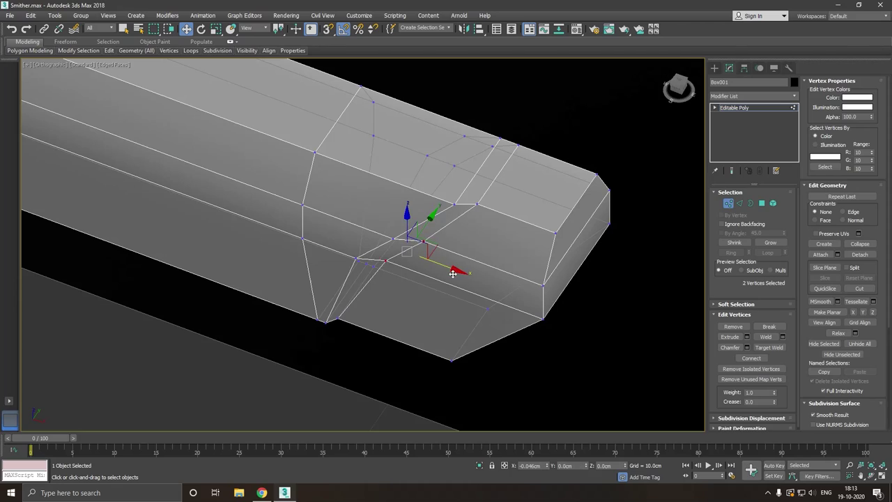
{"action": "mouse_move", "coordinate": [449, 273]}
{"action": "middle_mouse_down", "text": "alt"}
{"action": "mouse_move", "coordinate": [546, 214]}
{"action": "mouse_move", "coordinate": [418, 277]}
{"action": "middle_mouse_up", "text": "alt"}
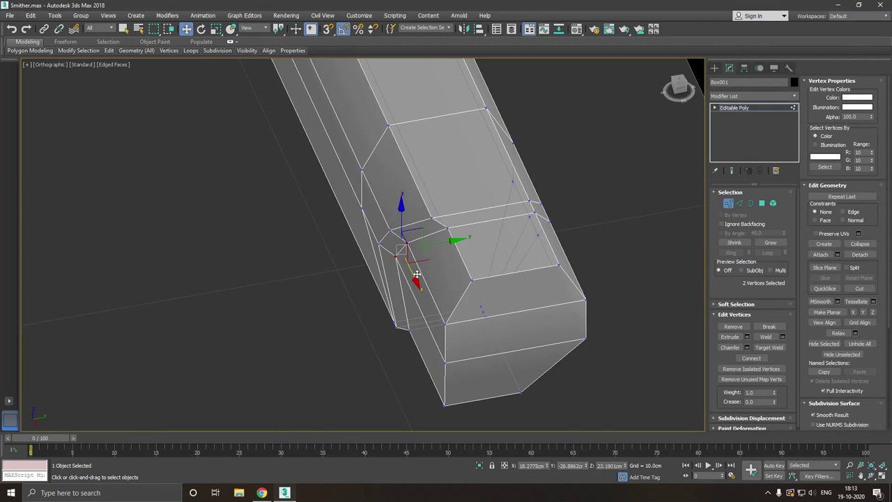
{"action": "key", "text": "f"}
{"action": "scroll", "coordinate": [382, 206], "scroll_direction": "up", "scroll_amount": 5}
{"action": "scroll", "coordinate": [395, 206], "scroll_direction": "up", "scroll_amount": 3}
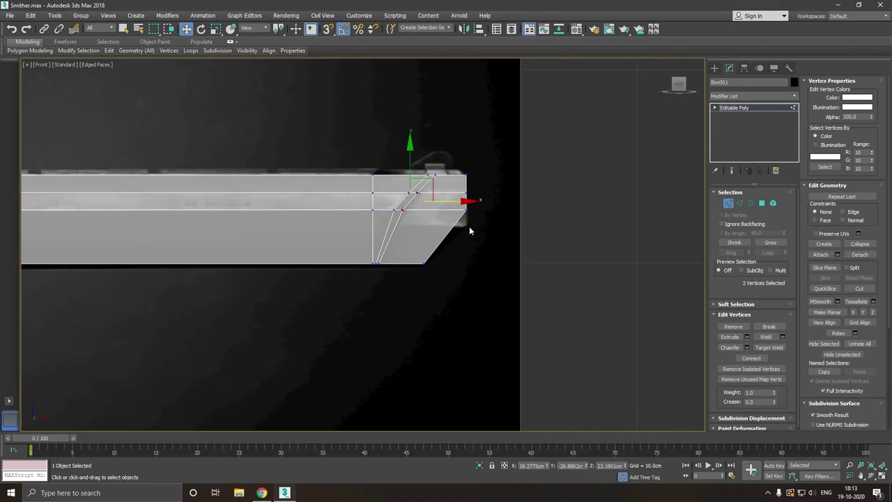
{"action": "scroll", "coordinate": [465, 239], "scroll_direction": "up", "scroll_amount": 2}
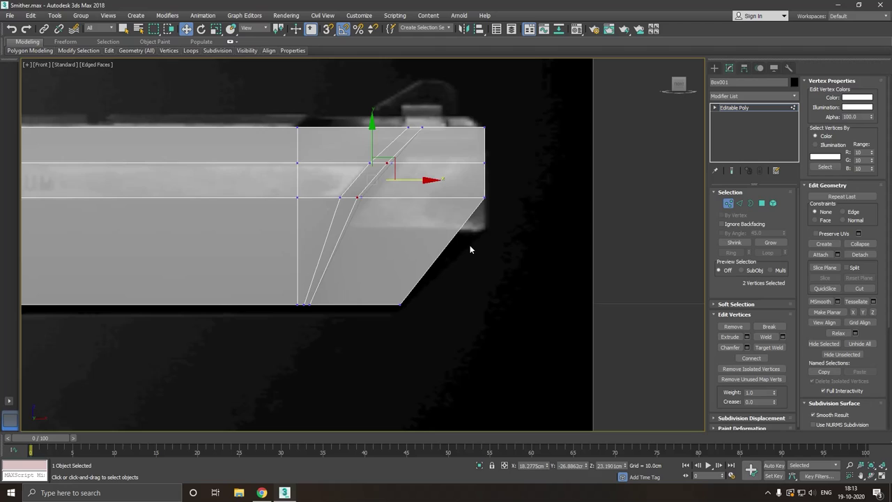
{"action": "left_click", "coordinate": [470, 267]}
{"action": "middle_click_drag", "start_coordinate": [447, 276], "coordinate": [486, 274]}
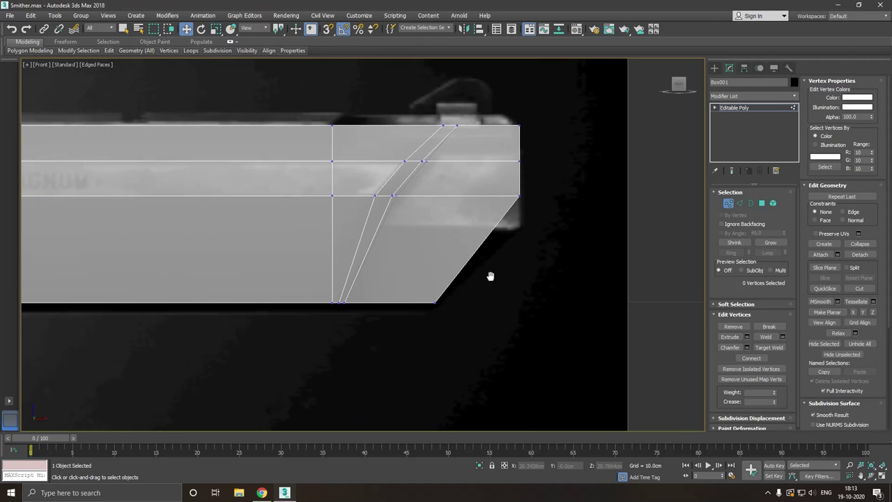
- Insert a horizontal edge loop across the barrel end and adjust its two end vertices
{"action": "left_click", "coordinate": [185, 74]}
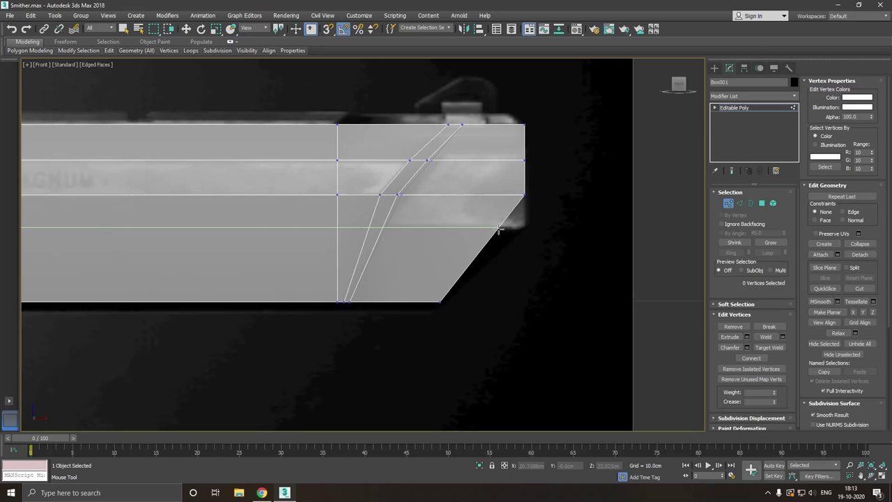
{"action": "left_click", "coordinate": [496, 227]}
{"action": "left_click_drag", "start_coordinate": [517, 242], "coordinate": [578, 227]}
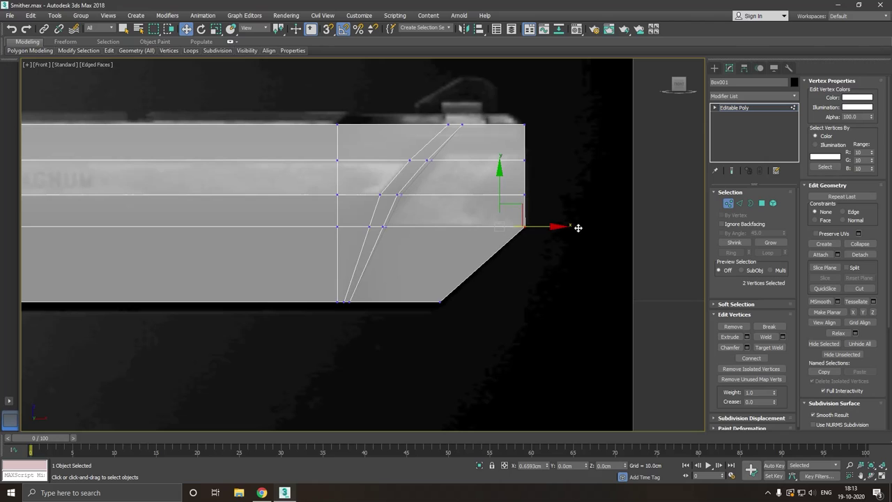
{"action": "mouse_move", "coordinate": [544, 212]}
{"action": "middle_mouse_down", "text": "alt"}
{"action": "mouse_move", "coordinate": [501, 234]}
{"action": "mouse_move", "coordinate": [472, 233]}
{"action": "middle_mouse_up", "text": "alt"}
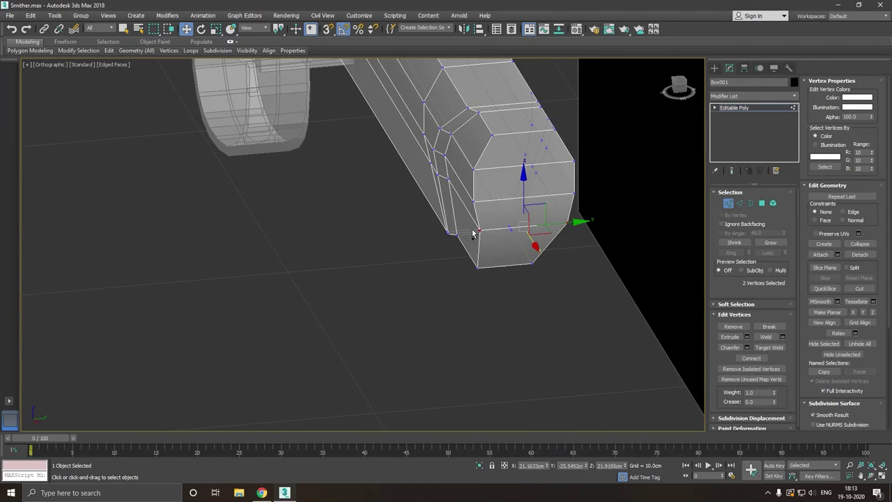
{"action": "key", "text": "f"}
{"action": "scroll", "coordinate": [400, 236], "scroll_direction": "up", "scroll_amount": 3}
{"action": "scroll", "coordinate": [399, 237], "scroll_direction": "up", "scroll_amount": 3}
{"action": "scroll", "coordinate": [399, 237], "scroll_direction": "up", "scroll_amount": 3}
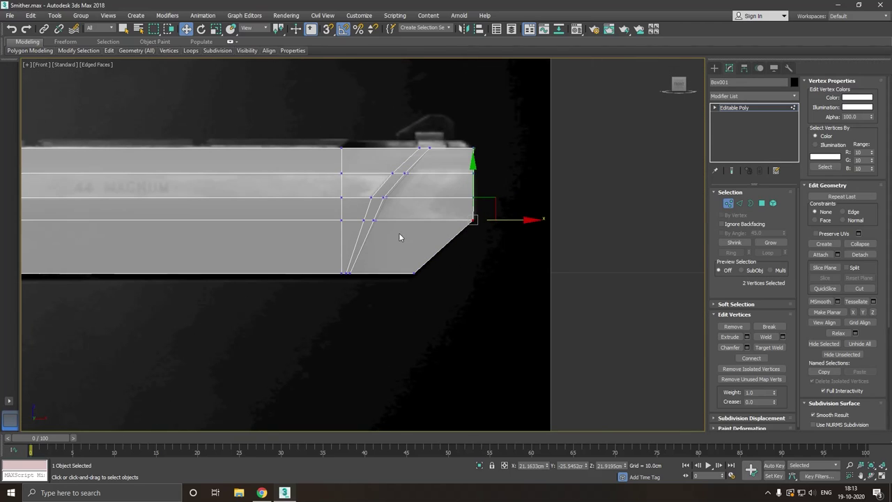
{"action": "left_click", "coordinate": [486, 264]}
{"action": "scroll", "coordinate": [436, 174], "scroll_direction": "up", "scroll_amount": 2}
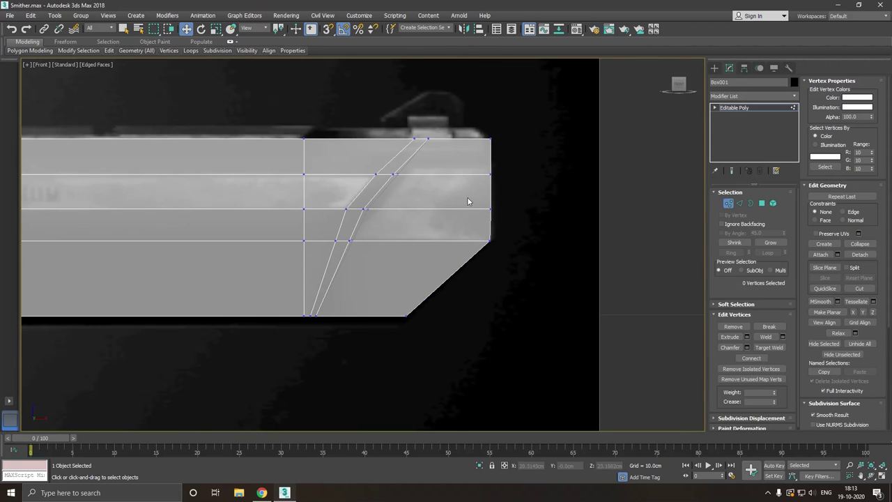
{"action": "scroll", "coordinate": [519, 230], "scroll_direction": "down", "scroll_amount": 2}
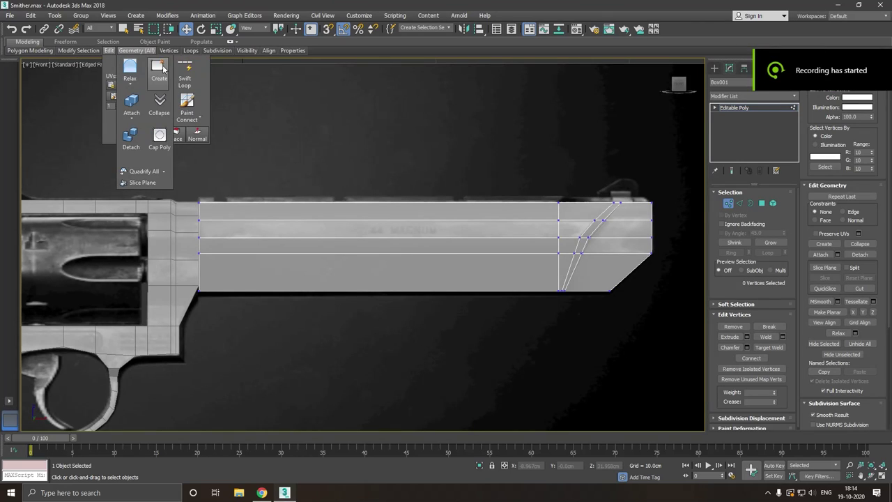
- Swift Loop three close pairs of vertical loops along the barrel: rear, mid-barrel and near the muzzle
{"action": "left_click", "coordinate": [185, 79]}
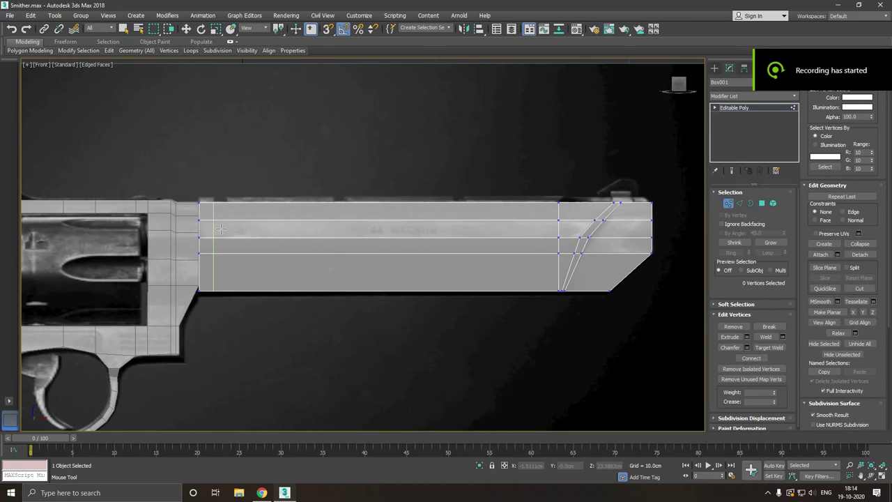
{"action": "left_click", "coordinate": [214, 228]}
{"action": "left_click", "coordinate": [233, 228]}
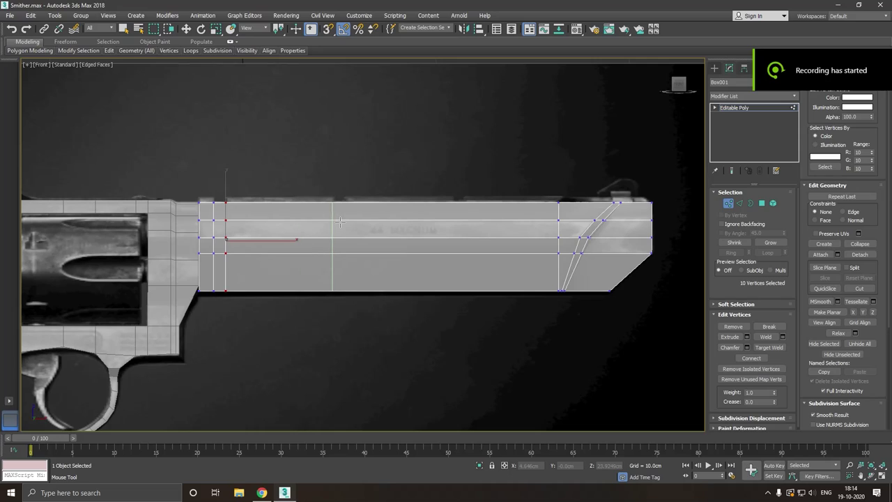
{"action": "left_click", "coordinate": [340, 221]}
{"action": "left_click", "coordinate": [354, 221]}
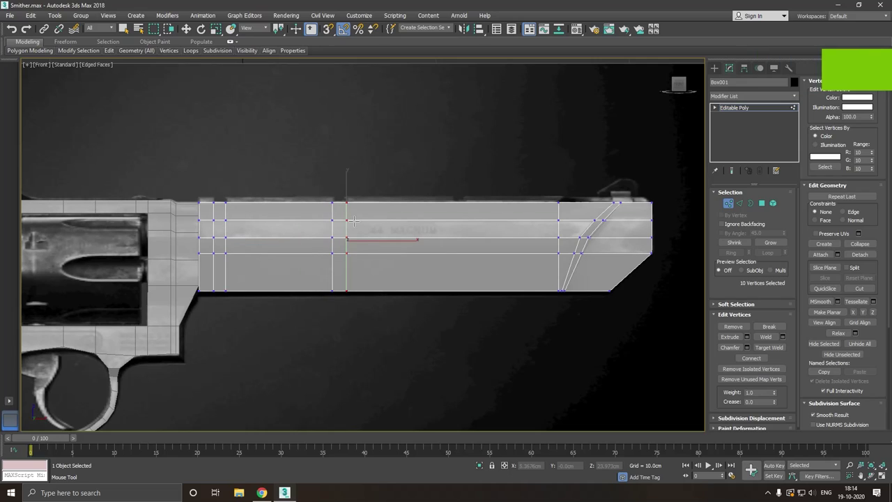
{"action": "left_click", "coordinate": [460, 218]}
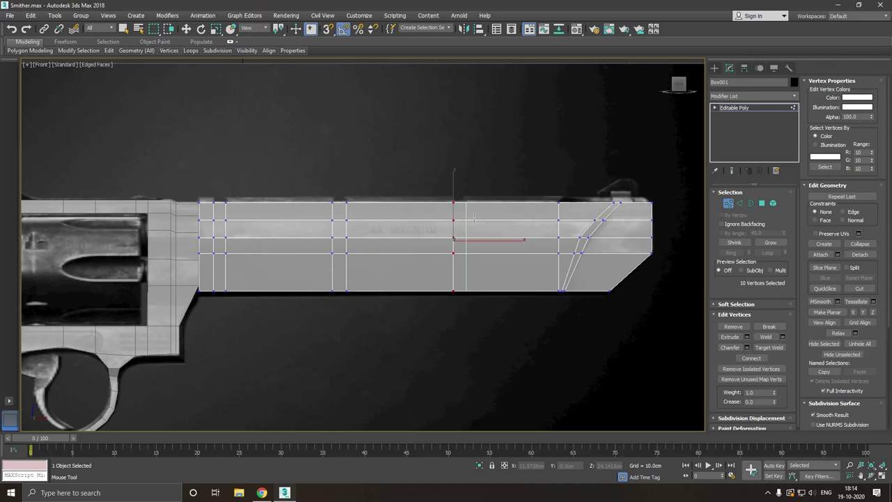
{"action": "left_click", "coordinate": [472, 218]}
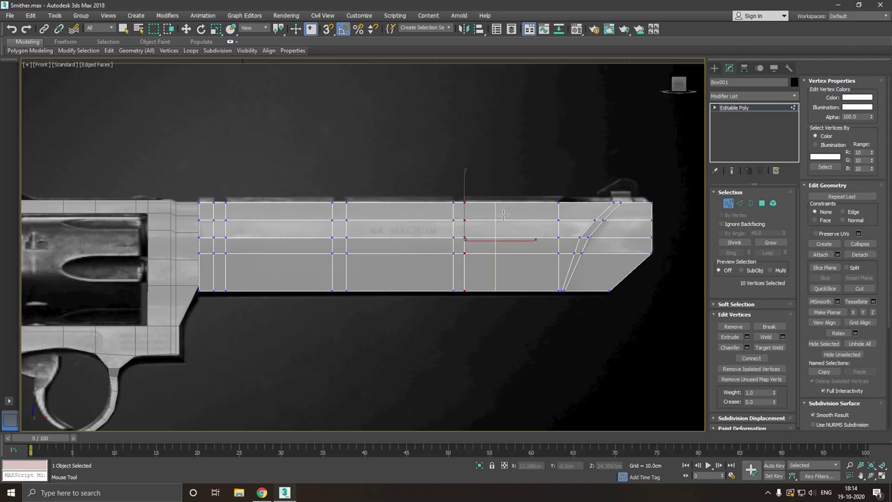
{"action": "key", "text": "w"}
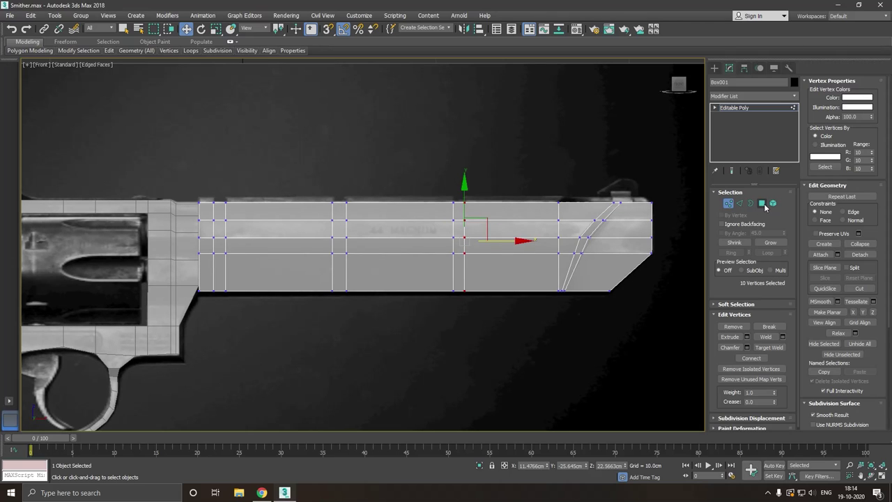
{"action": "left_click", "coordinate": [762, 203]}
{"action": "middle_click_drag", "start_coordinate": [511, 205], "coordinate": [234, 165], "text": "alt"}
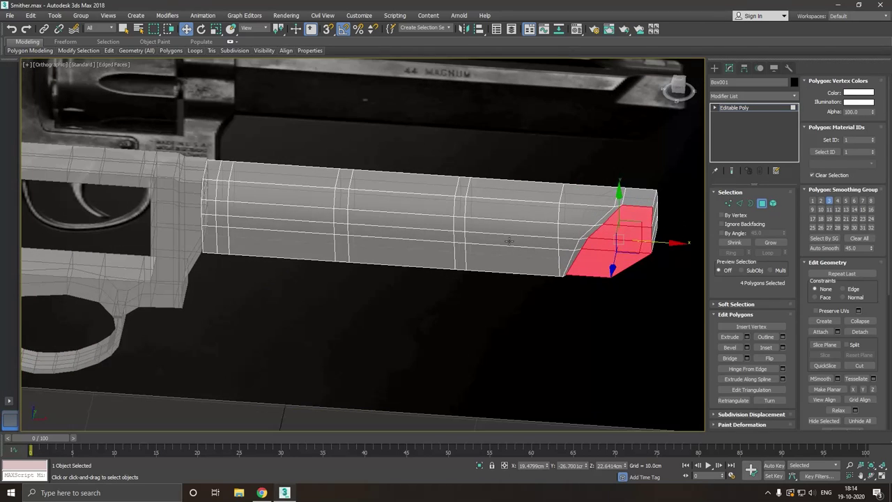
- Select the seven top barrel polygons between the paired loops
{"action": "left_click", "coordinate": [216, 173]}
{"action": "left_click", "coordinate": [300, 177], "text": "ctrl"}
{"action": "left_click", "coordinate": [432, 188], "text": "ctrl"}
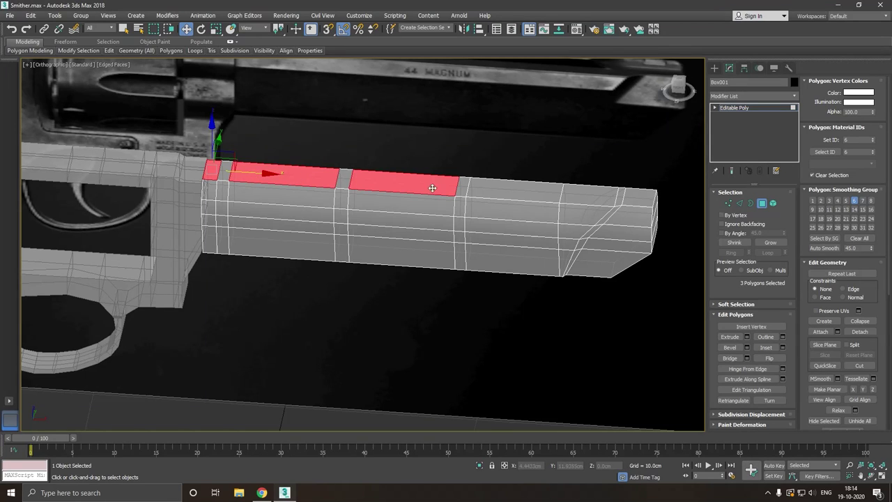
{"action": "key", "text": "f"}
{"action": "scroll", "coordinate": [387, 190], "scroll_direction": "up", "scroll_amount": 3}
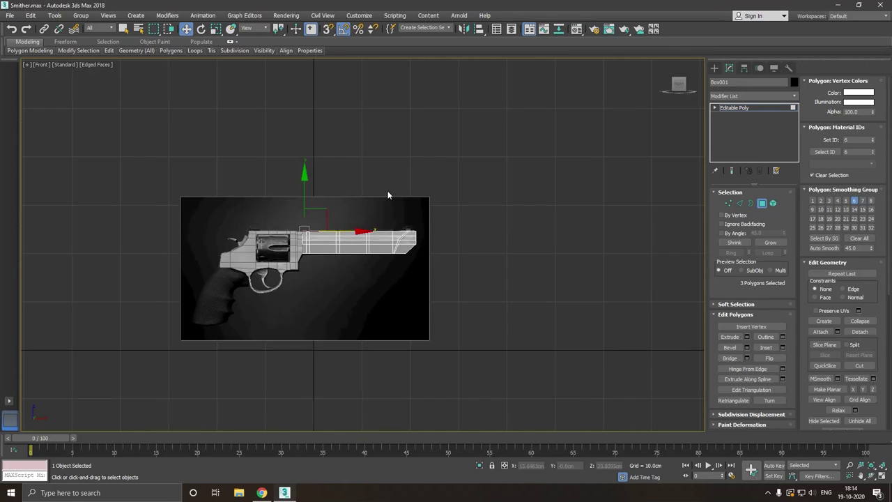
{"action": "scroll", "coordinate": [340, 265], "scroll_direction": "up", "scroll_amount": 3}
{"action": "scroll", "coordinate": [340, 266], "scroll_direction": "up", "scroll_amount": 3}
{"action": "middle_click_drag", "start_coordinate": [406, 248], "coordinate": [408, 259], "text": "alt"}
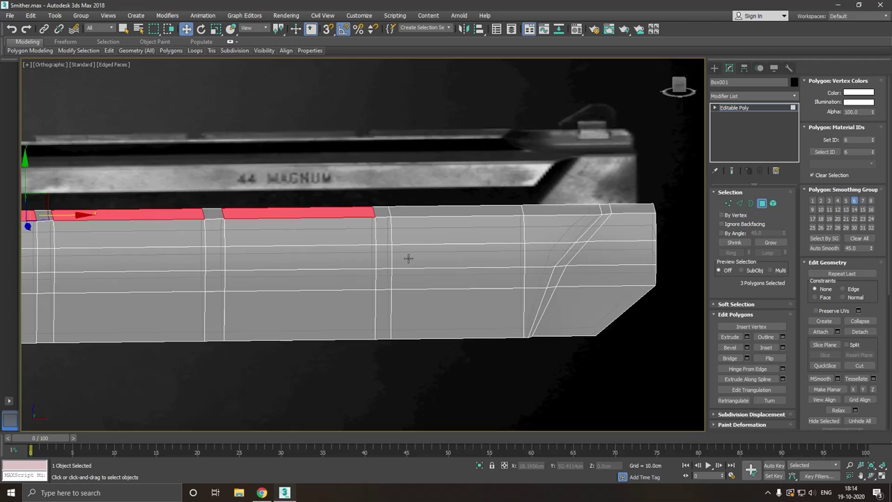
{"action": "left_click", "coordinate": [428, 216], "text": "ctrl"}
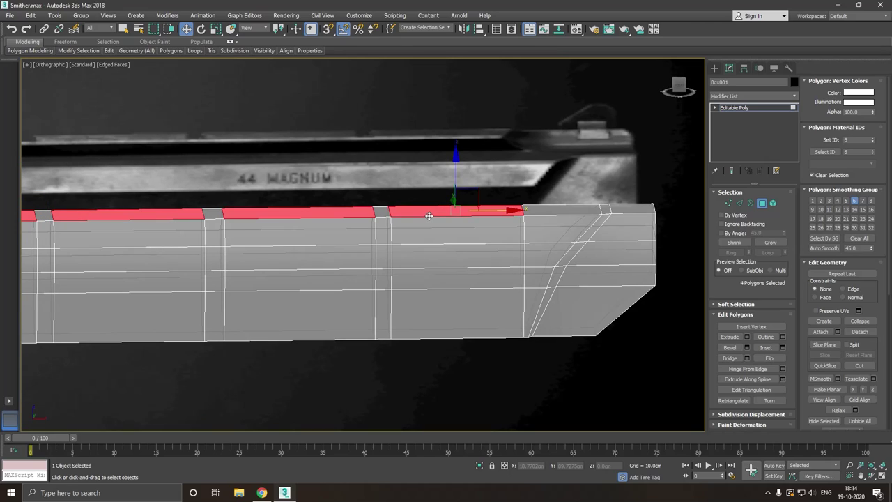
{"action": "left_click", "coordinate": [575, 211], "text": "ctrl"}
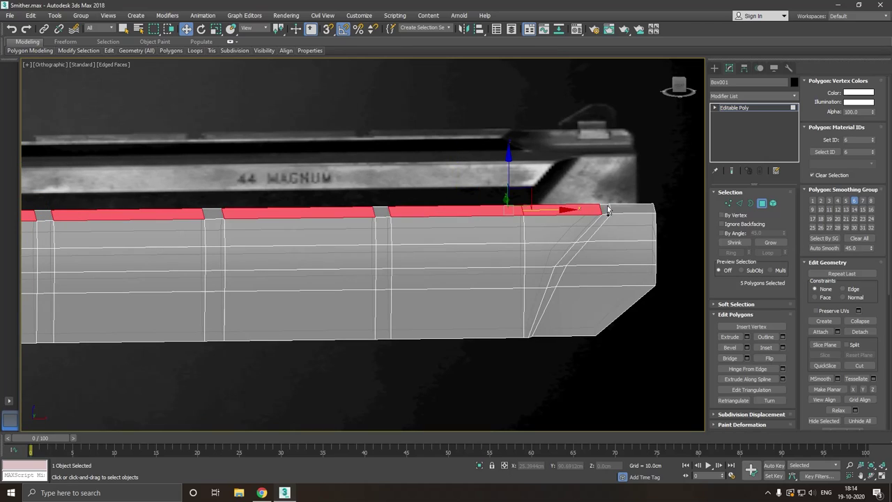
{"action": "left_click", "coordinate": [609, 210], "text": "ctrl"}
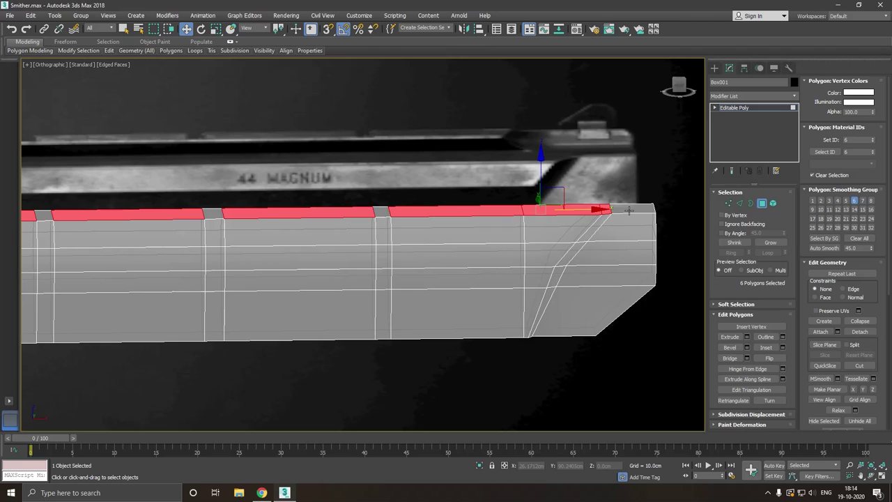
{"action": "left_click", "coordinate": [628, 210], "text": "ctrl"}
{"action": "key", "text": "f"}
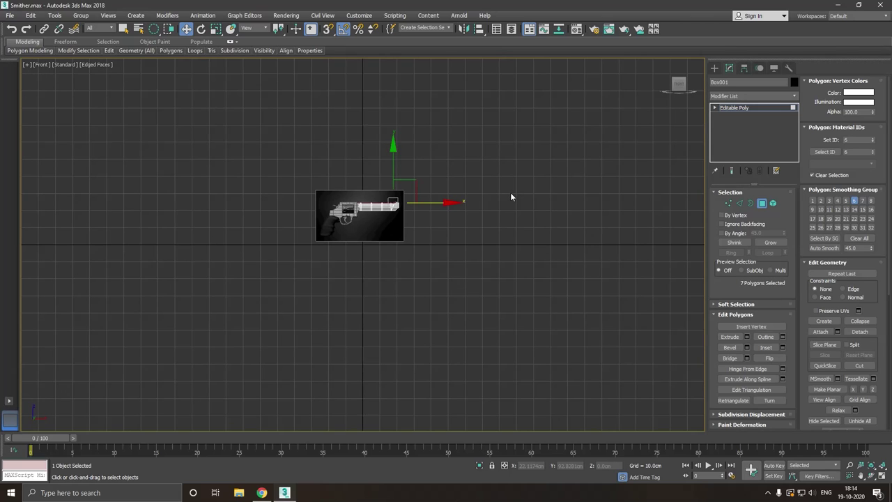
{"action": "scroll", "coordinate": [398, 223], "scroll_direction": "up", "scroll_amount": 3}
{"action": "scroll", "coordinate": [401, 226], "scroll_direction": "up", "scroll_amount": 5}
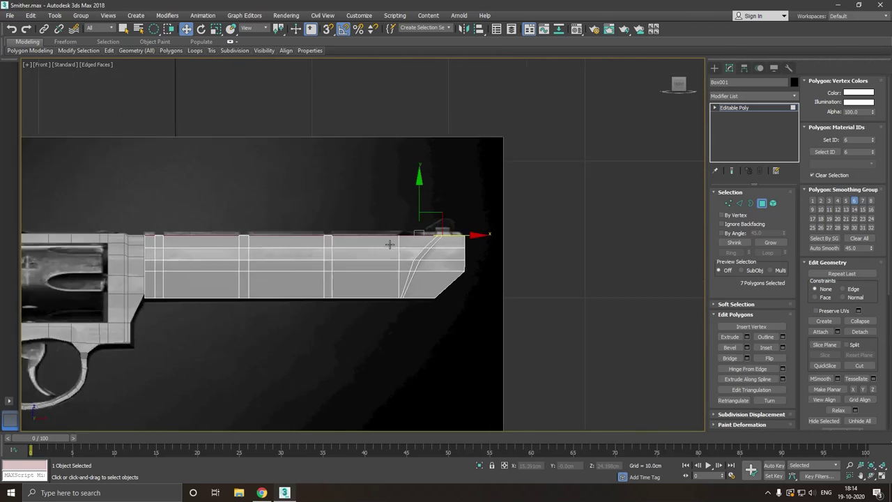
{"action": "scroll", "coordinate": [411, 237], "scroll_direction": "up", "scroll_amount": 3}
{"action": "scroll", "coordinate": [412, 239], "scroll_direction": "up", "scroll_amount": 2}
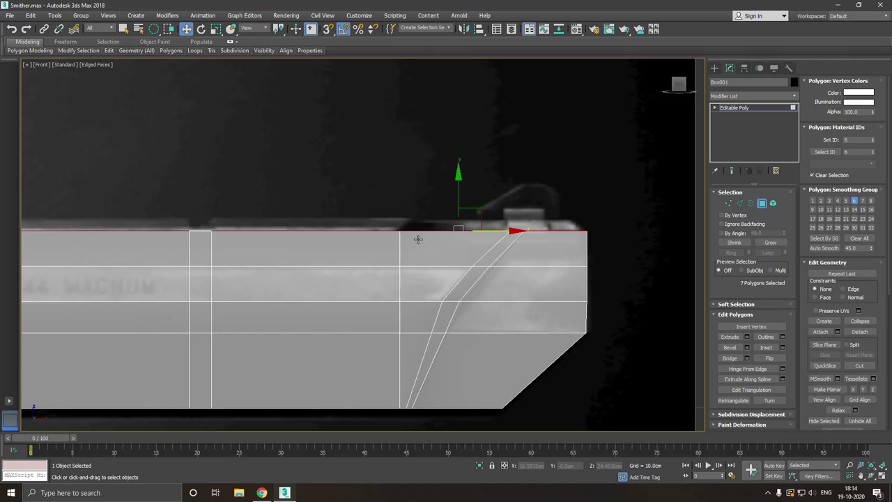
{"action": "scroll", "coordinate": [525, 235], "scroll_direction": "down", "scroll_amount": 2}
{"action": "middle_click_drag", "start_coordinate": [358, 246], "coordinate": [414, 228]}
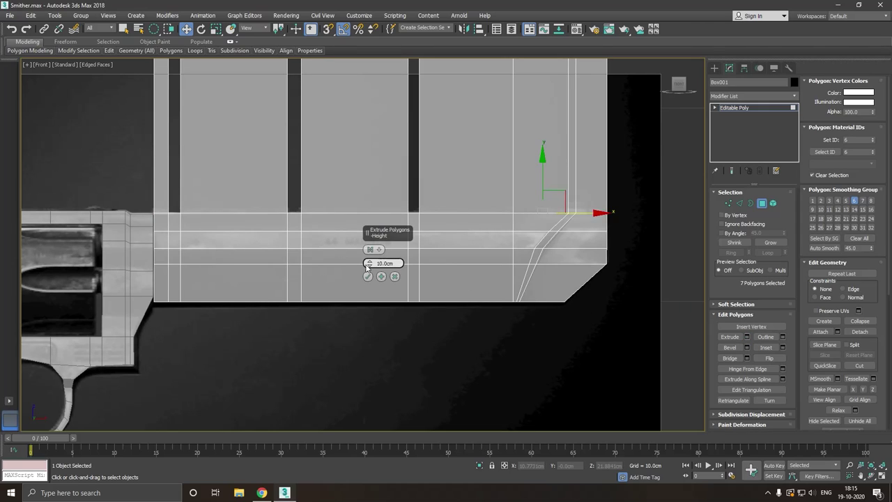
- Extrude the selected top polygons up about 0.3 cm into thin rib segments
{"action": "left_click_drag", "start_coordinate": [369, 263], "coordinate": [393, 338]}
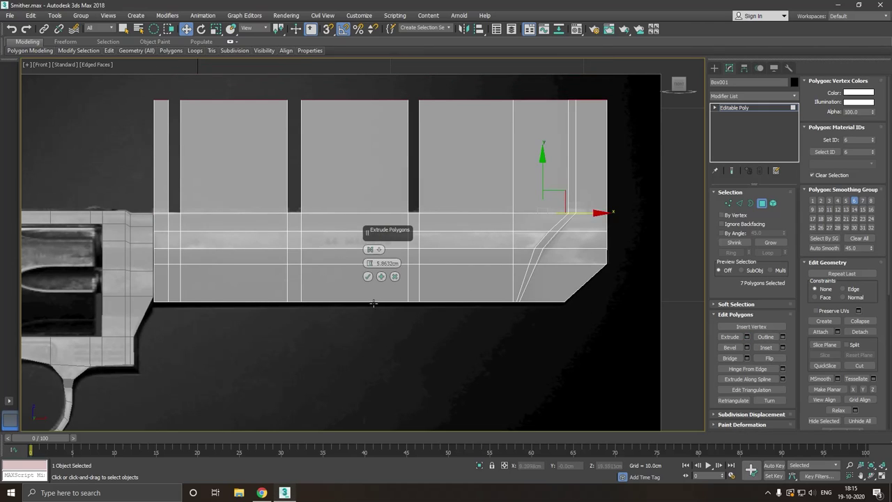
{"action": "left_click_drag", "start_coordinate": [369, 263], "coordinate": [375, 372]}
{"action": "scroll", "coordinate": [333, 239], "scroll_direction": "up", "scroll_amount": 4}
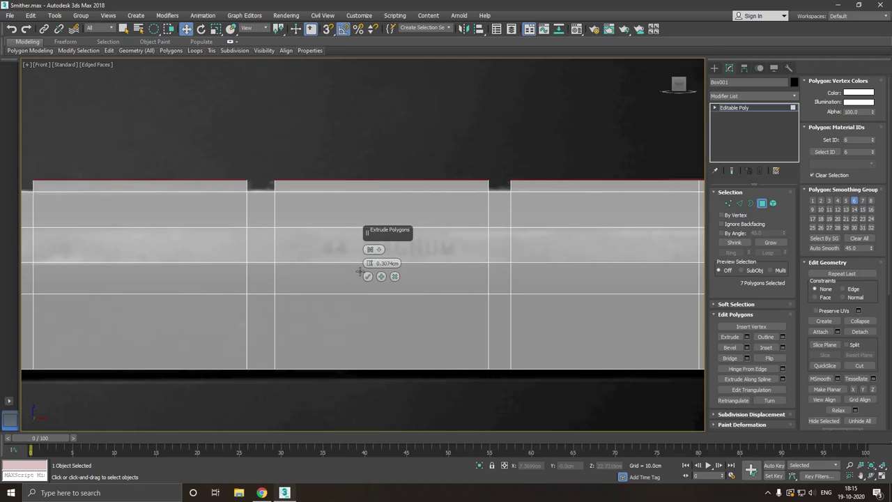
{"action": "left_click", "coordinate": [367, 277]}
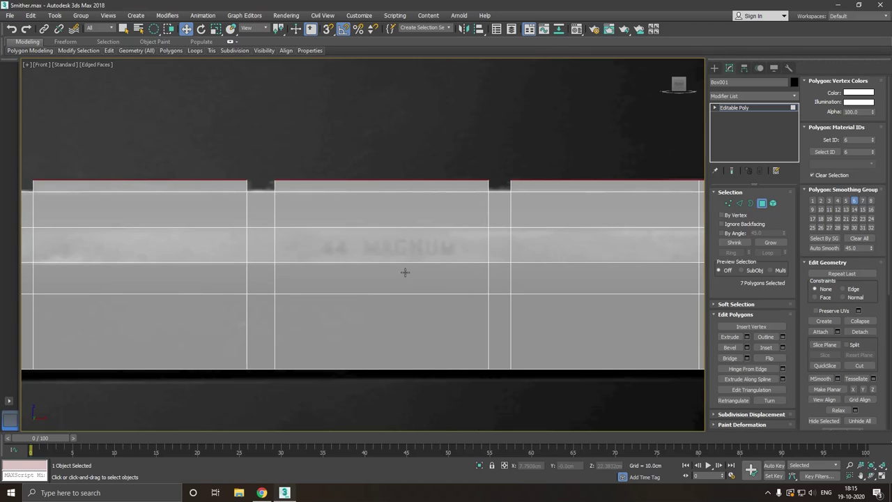
{"action": "left_click", "coordinate": [725, 202]}
{"action": "mouse_move", "coordinate": [304, 202]}
{"action": "left_mouse_down"}
{"action": "mouse_move", "coordinate": [288, 340]}
{"action": "mouse_move", "coordinate": [329, 235]}
{"action": "left_mouse_up"}
- Marquee-select the column of vertices at the first rib gap, adjusting the region selection mode
{"action": "mouse_move", "coordinate": [315, 146]}
{"action": "left_mouse_down"}
{"action": "mouse_move", "coordinate": [282, 320]}
{"action": "mouse_move", "coordinate": [292, 304]}
{"action": "left_mouse_up"}
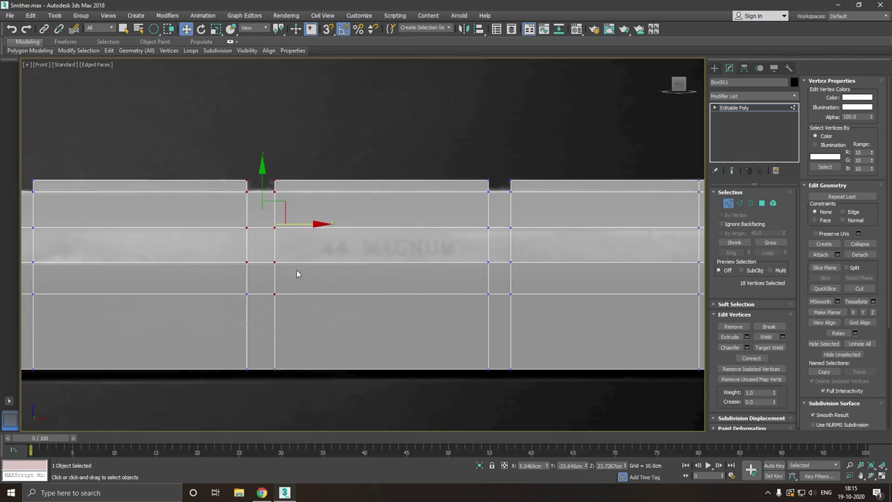
{"action": "left_click", "coordinate": [298, 241]}
{"action": "left_click_drag", "start_coordinate": [272, 176], "coordinate": [285, 262]}
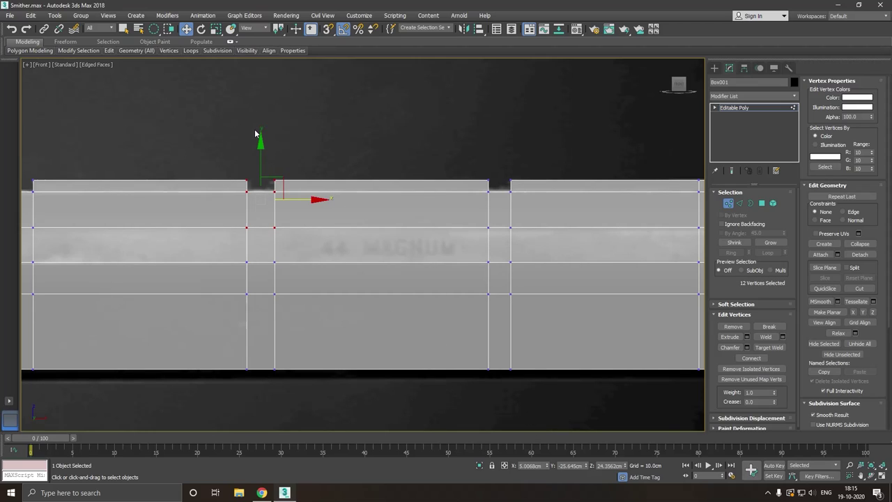
{"action": "left_click", "coordinate": [170, 28]}
{"action": "left_click_drag", "start_coordinate": [310, 153], "coordinate": [285, 202]}
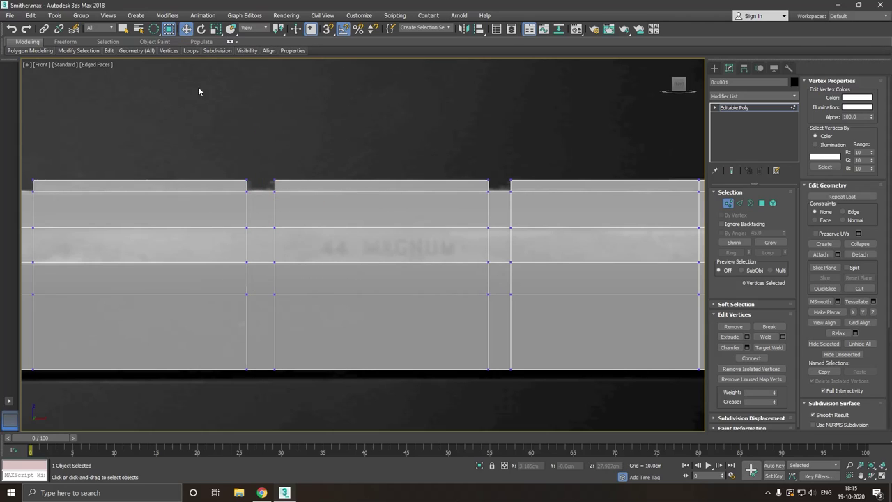
{"action": "mouse_move", "coordinate": [241, 150]}
{"action": "left_mouse_down"}
{"action": "mouse_move", "coordinate": [275, 177]}
{"action": "mouse_move", "coordinate": [319, 343]}
{"action": "left_mouse_up"}
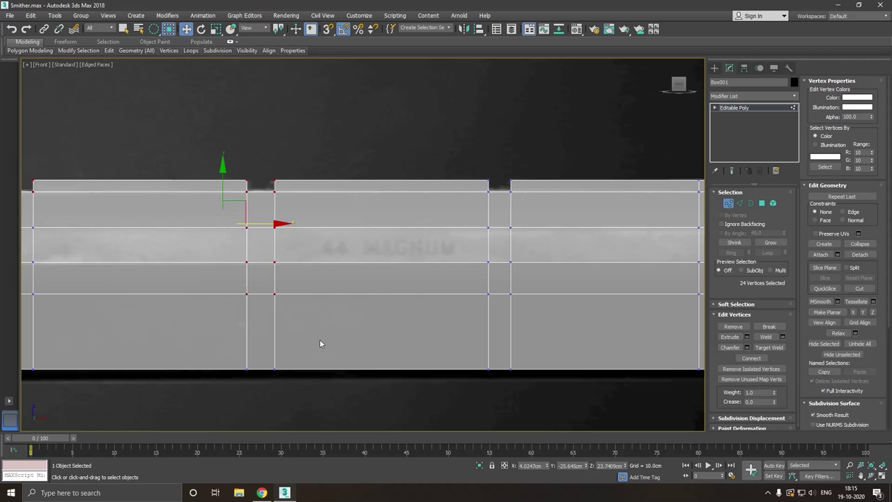
{"action": "left_click", "coordinate": [318, 329]}
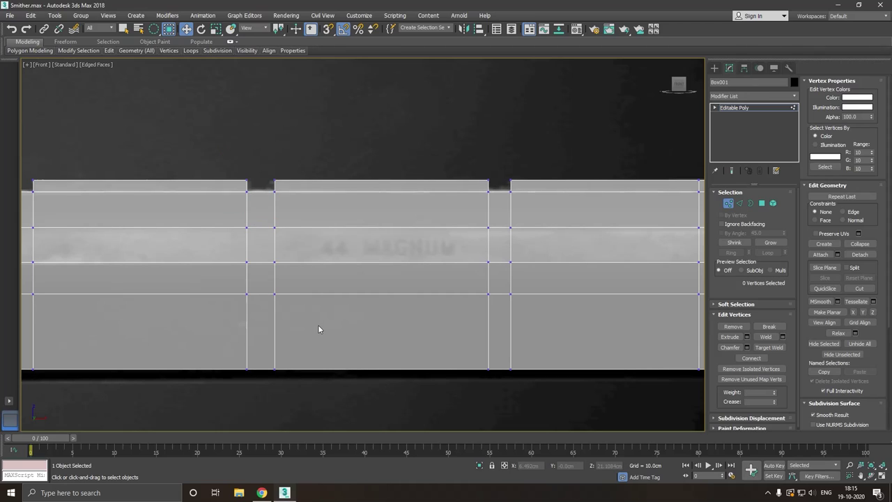
{"action": "left_click_drag", "start_coordinate": [262, 150], "coordinate": [302, 295]}
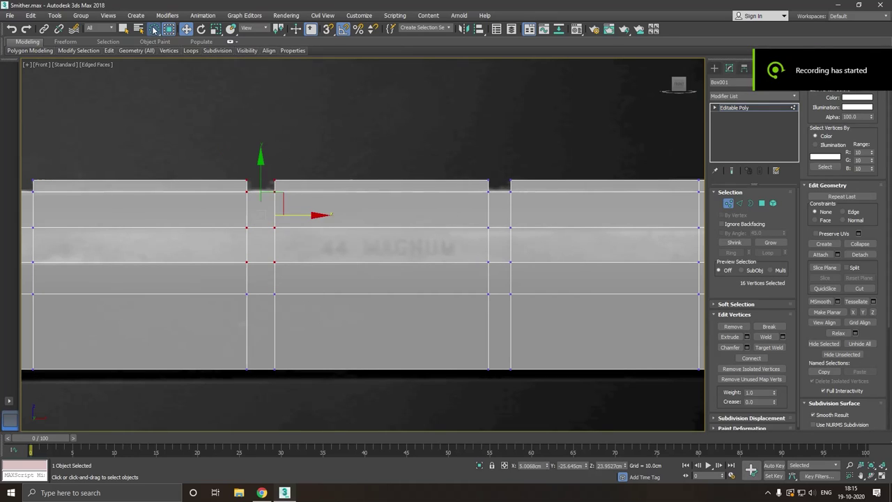
{"action": "left_click_drag", "start_coordinate": [154, 29], "coordinate": [157, 51]}
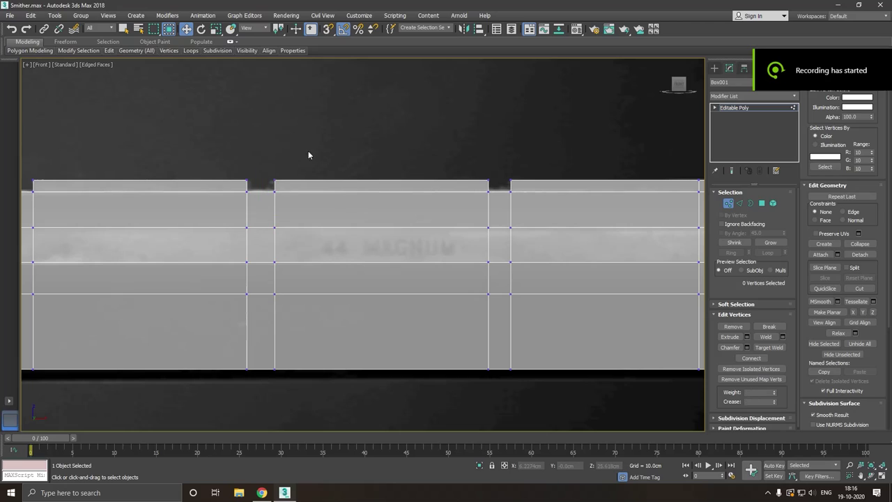
{"action": "left_click_drag", "start_coordinate": [331, 165], "coordinate": [269, 374]}
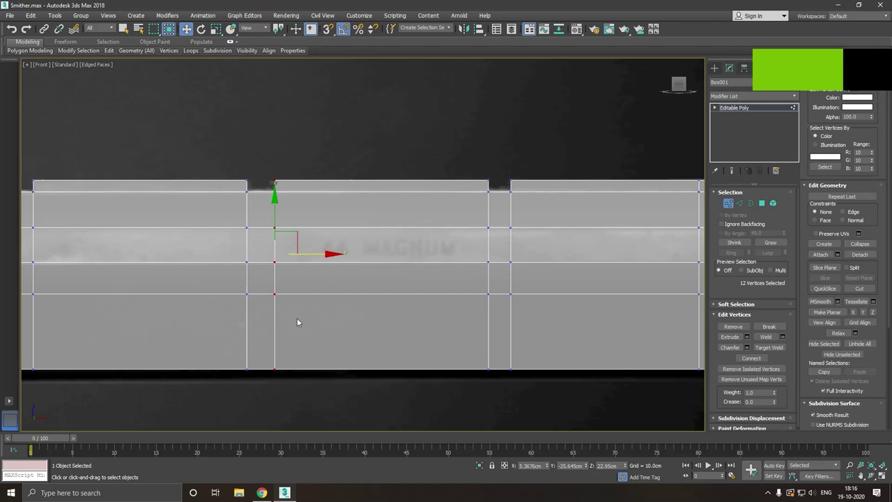
- Nudge the vertex column slightly left to match the reference notch, then return to object level
{"action": "left_click_drag", "start_coordinate": [320, 255], "coordinate": [316, 256]}
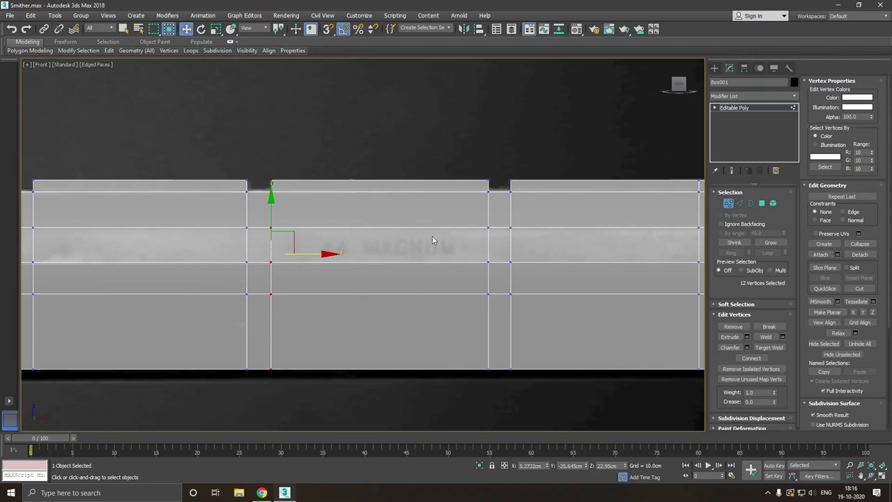
{"action": "scroll", "coordinate": [288, 222], "scroll_direction": "down", "scroll_amount": 2}
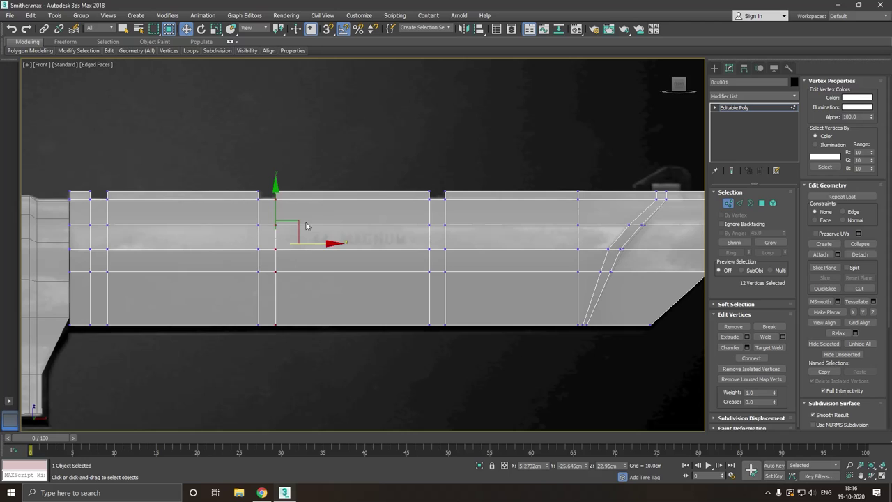
{"action": "right_click", "coordinate": [384, 222]}
{"action": "left_click", "coordinate": [398, 246]}
- In Perspective view, select a crosswise barrel edge and extend it into a ring
{"action": "middle_click_drag", "start_coordinate": [397, 246], "coordinate": [356, 242], "text": "alt"}
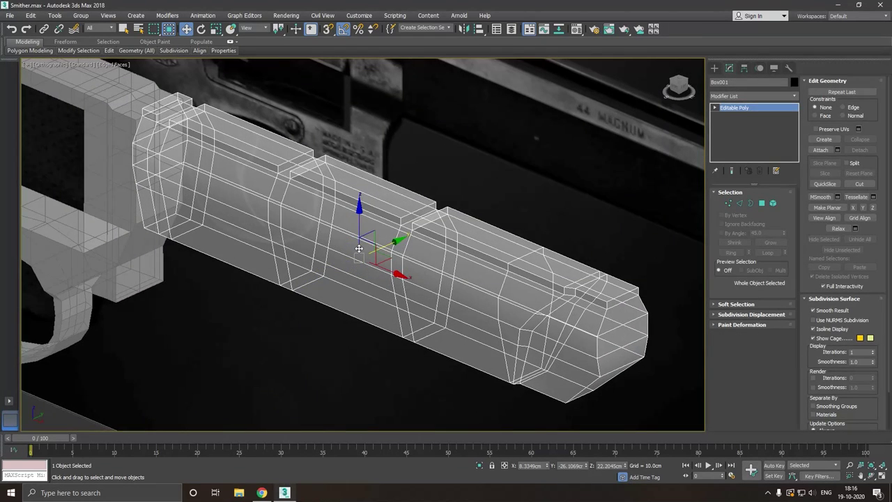
{"action": "key", "text": "p"}
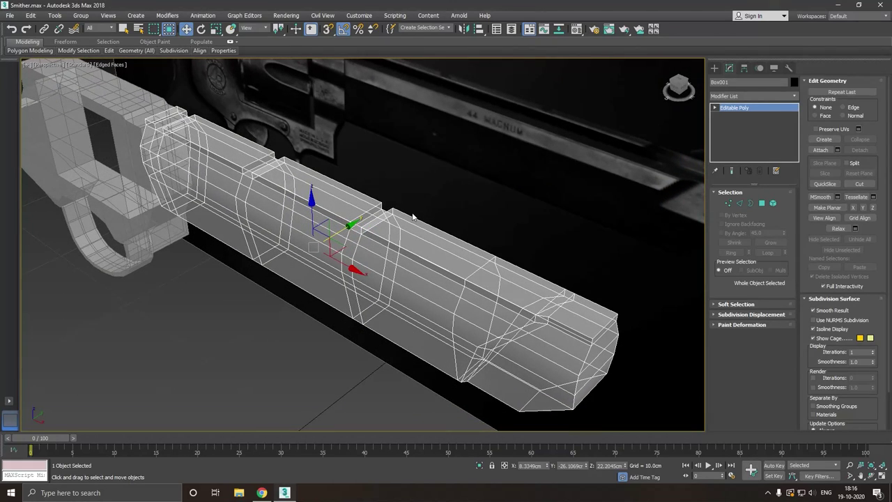
{"action": "middle_click_drag", "start_coordinate": [413, 217], "coordinate": [538, 227], "text": "alt"}
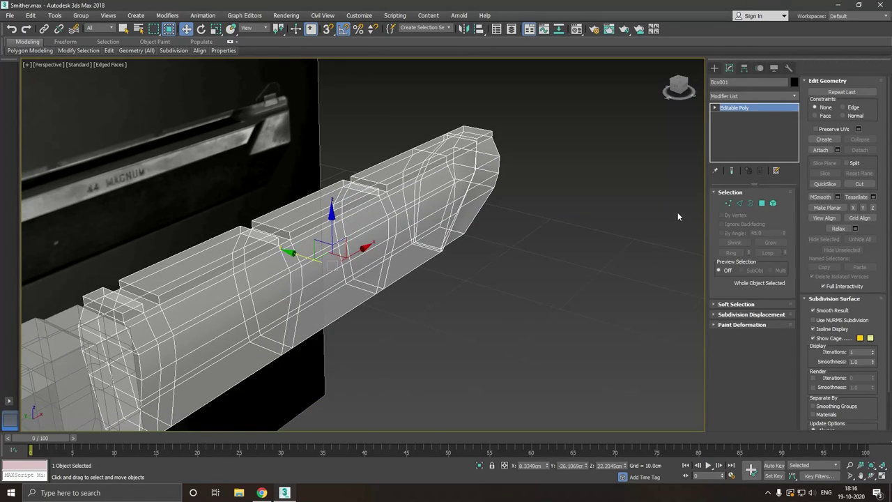
{"action": "middle_click_drag", "start_coordinate": [401, 207], "coordinate": [285, 209], "text": "alt"}
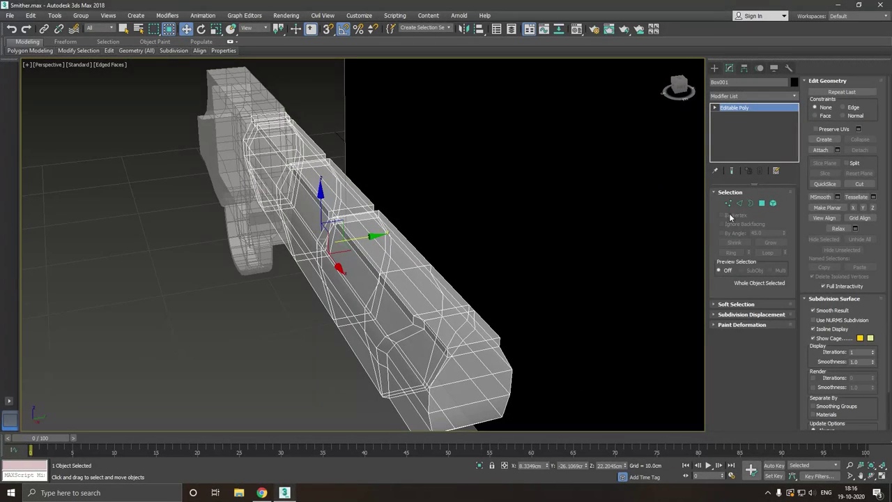
{"action": "left_click", "coordinate": [739, 203]}
{"action": "left_click", "coordinate": [468, 350]}
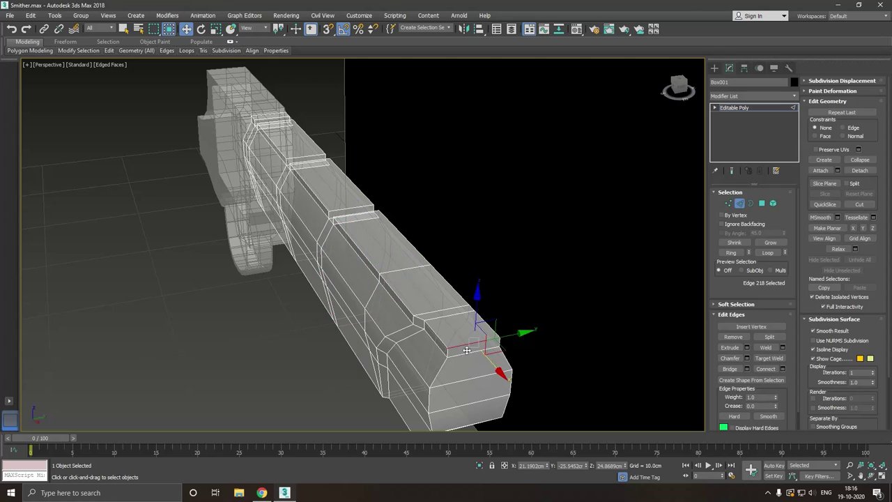
{"action": "left_click", "coordinate": [730, 252]}
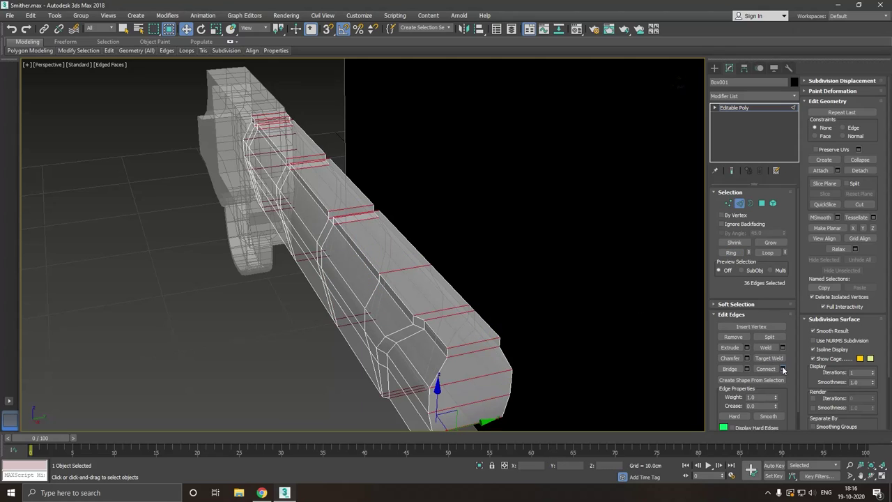
- Connect the edge ring with 2 segments and pinch 35
{"action": "left_click", "coordinate": [781, 369]}
{"action": "left_click_drag", "start_coordinate": [371, 251], "coordinate": [372, 244]}
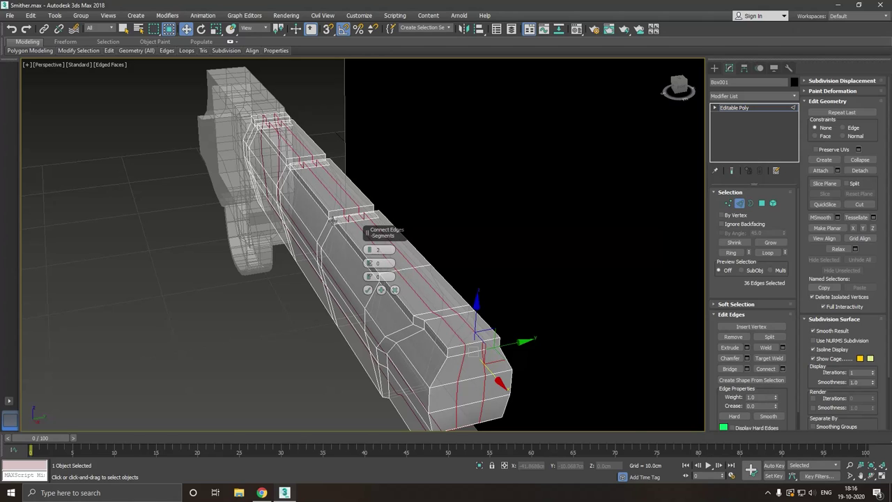
{"action": "scroll", "coordinate": [333, 220], "scroll_direction": "up", "scroll_amount": 3}
{"action": "mouse_move", "coordinate": [369, 263]}
{"action": "left_mouse_down"}
{"action": "mouse_move", "coordinate": [370, 244]}
{"action": "mouse_move", "coordinate": [374, 274]}
{"action": "left_mouse_up"}
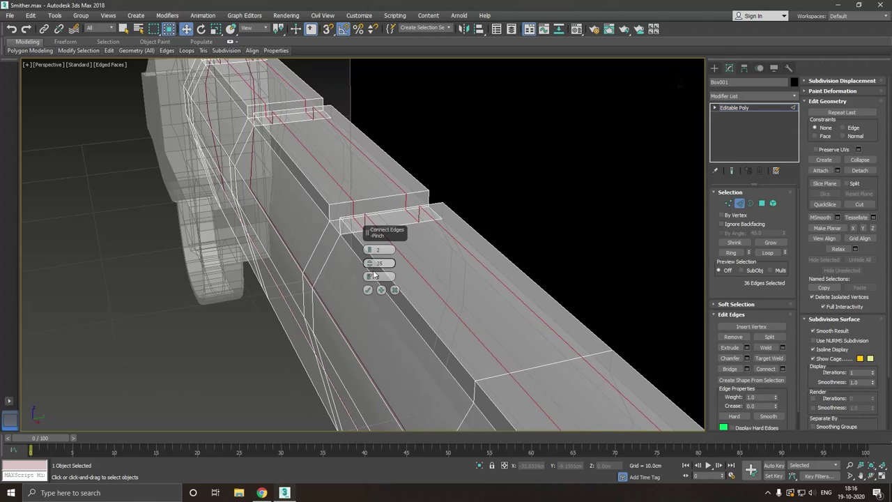
{"action": "scroll", "coordinate": [368, 290], "scroll_direction": "down", "scroll_amount": 5}
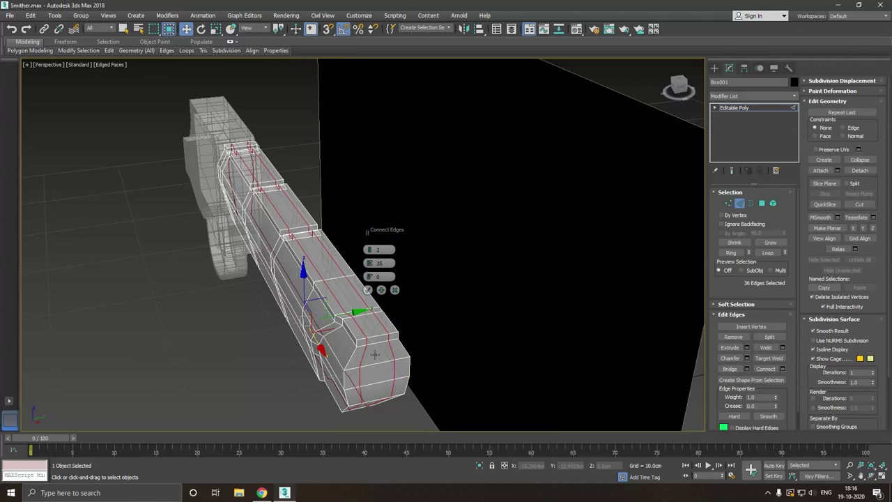
{"action": "scroll", "coordinate": [328, 289], "scroll_direction": "up", "scroll_amount": 2}
{"action": "left_click", "coordinate": [368, 289]}
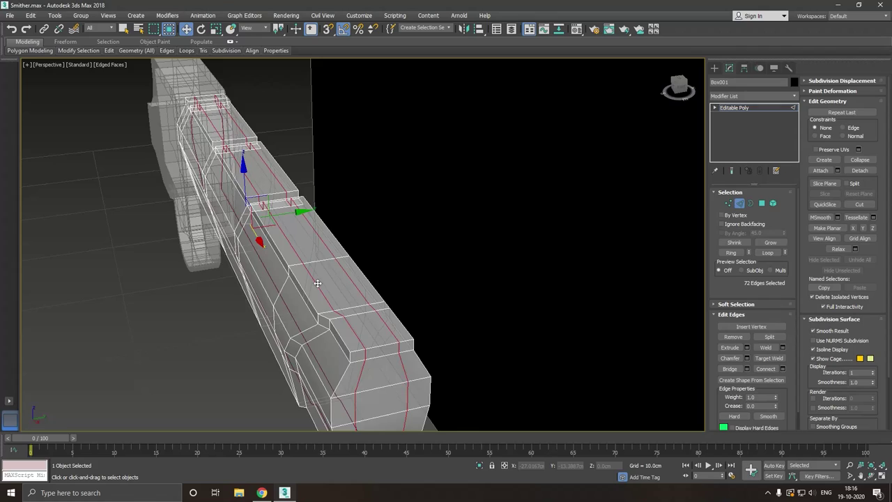
{"action": "middle_click_drag", "start_coordinate": [317, 282], "coordinate": [392, 285], "text": "alt"}
- Select the top faces of the raised rib segments from a side view
{"action": "middle_click_drag", "start_coordinate": [233, 251], "coordinate": [483, 302], "text": "alt"}
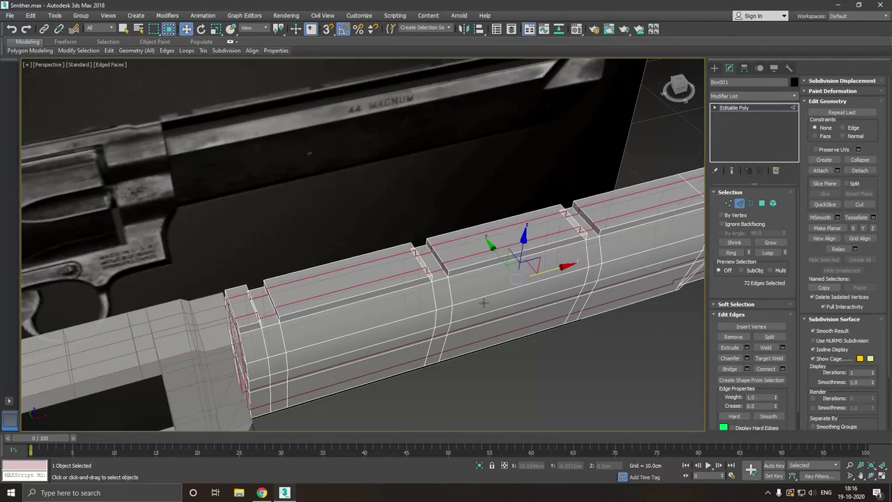
{"action": "left_click", "coordinate": [762, 203], "text": "ctrl"}
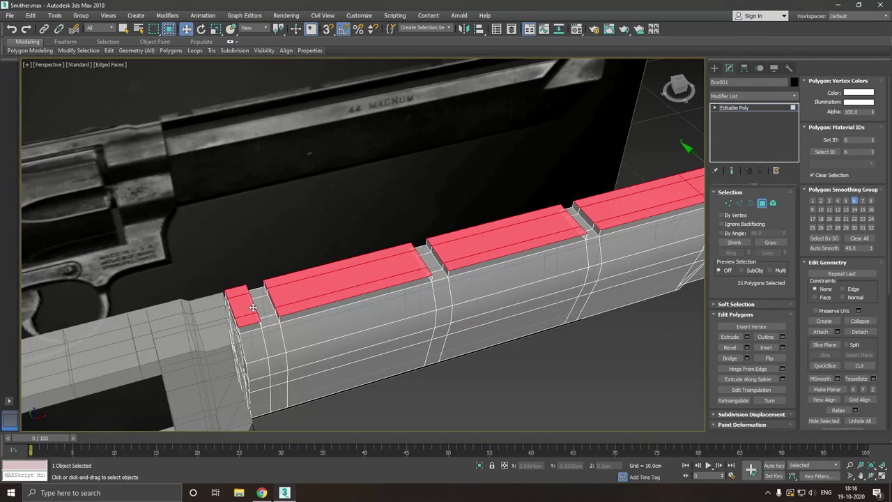
{"action": "left_click", "coordinate": [327, 301]}
{"action": "left_click", "coordinate": [317, 294]}
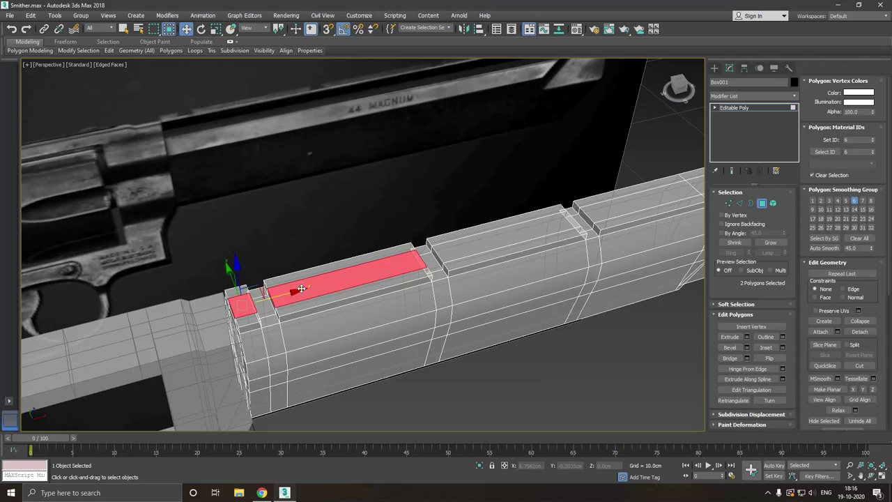
{"action": "left_click", "coordinate": [477, 244], "text": "ctrl"}
{"action": "left_click", "coordinate": [627, 211], "text": "ctrl"}
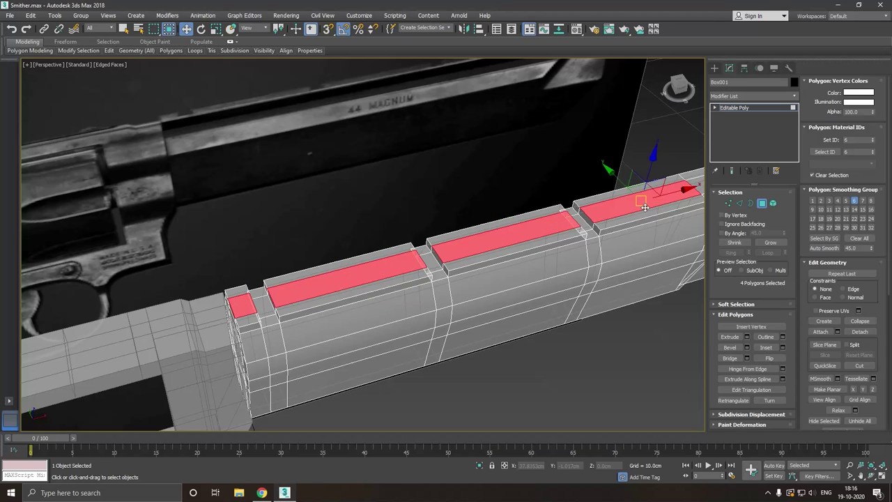
{"action": "middle_click_drag", "start_coordinate": [627, 211], "coordinate": [496, 296], "text": "alt"}
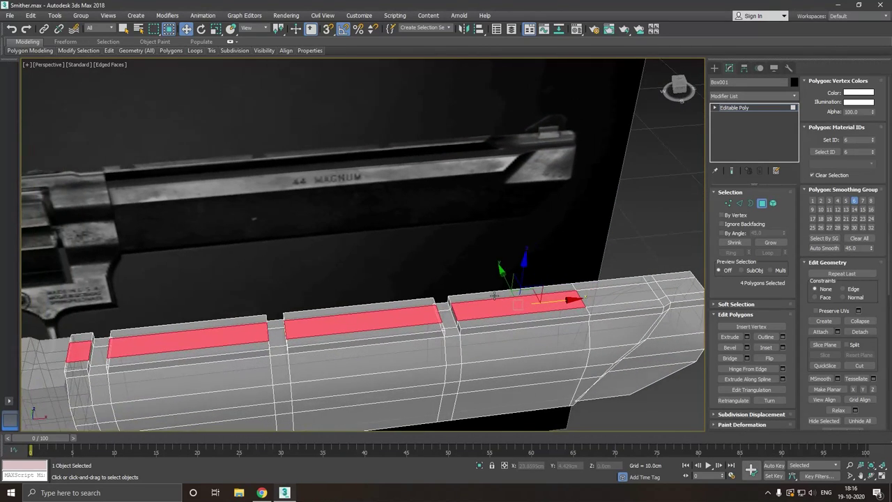
{"action": "mouse_move", "coordinate": [449, 324]}
{"action": "middle_mouse_down", "text": "alt"}
{"action": "mouse_move", "coordinate": [462, 311]}
{"action": "mouse_move", "coordinate": [486, 342]}
{"action": "mouse_move", "coordinate": [529, 279]}
{"action": "middle_mouse_up", "text": "alt"}
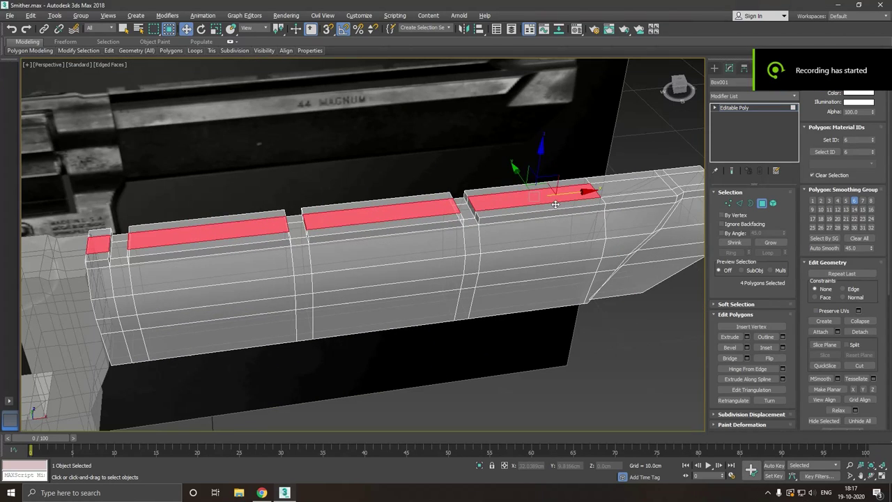
- Trim the selection to three rib tops and extrude them down by -0.2562 cm
{"action": "left_click", "coordinate": [490, 206], "text": "alt"}
{"action": "middle_click_drag", "start_coordinate": [398, 231], "coordinate": [411, 204], "text": "alt"}
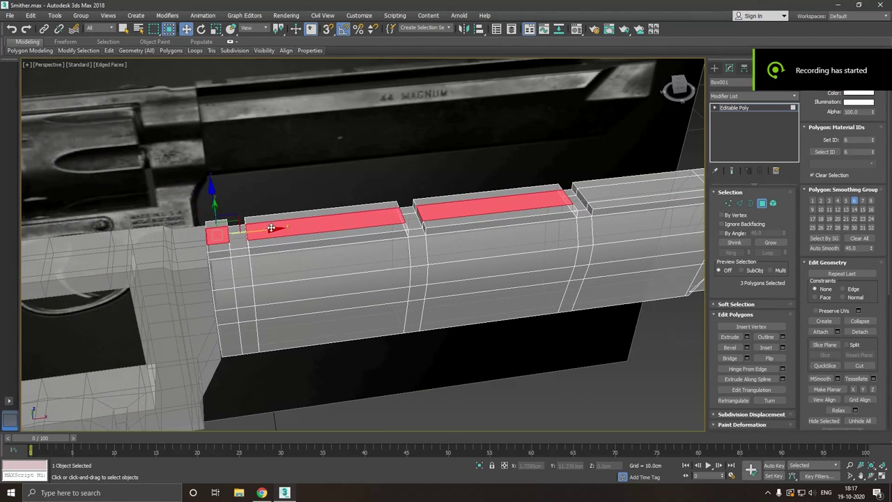
{"action": "mouse_move", "coordinate": [271, 228]}
{"action": "middle_mouse_down", "text": "alt"}
{"action": "mouse_move", "coordinate": [251, 234]}
{"action": "mouse_move", "coordinate": [305, 261]}
{"action": "middle_mouse_up", "text": "alt"}
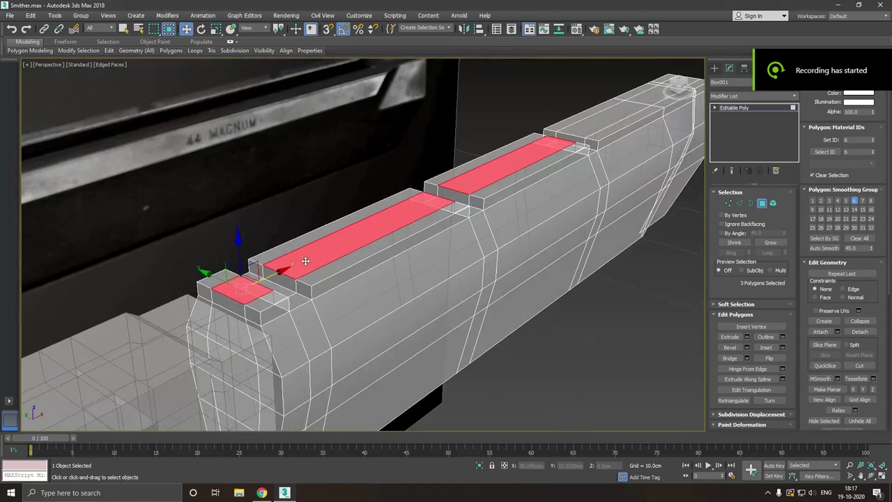
{"action": "left_click", "coordinate": [746, 338]}
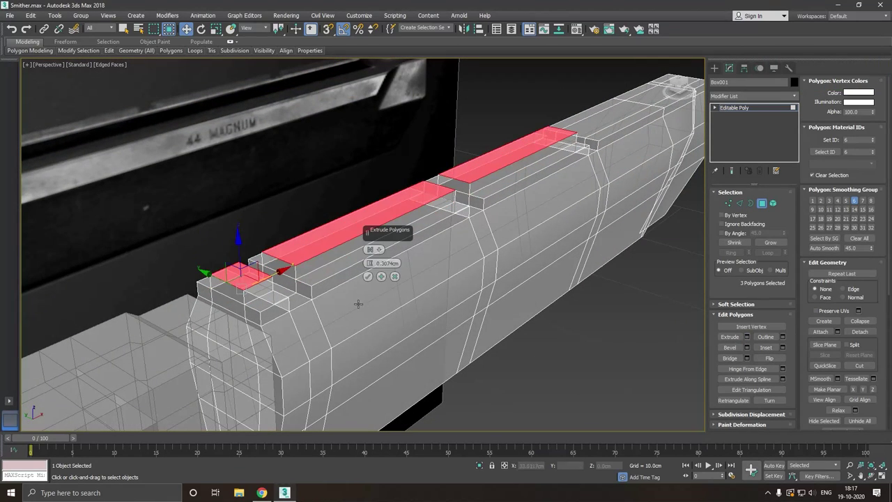
{"action": "left_click_drag", "start_coordinate": [369, 263], "coordinate": [369, 271]}
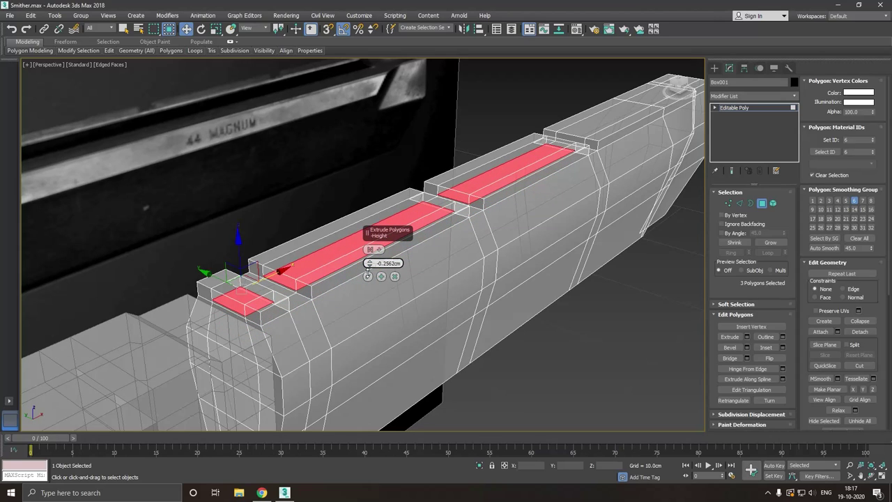
- Sink the three selected rail faces slightly with a negative-height polygon extrusion
{"action": "left_click_drag", "start_coordinate": [367, 270], "coordinate": [374, 272]}
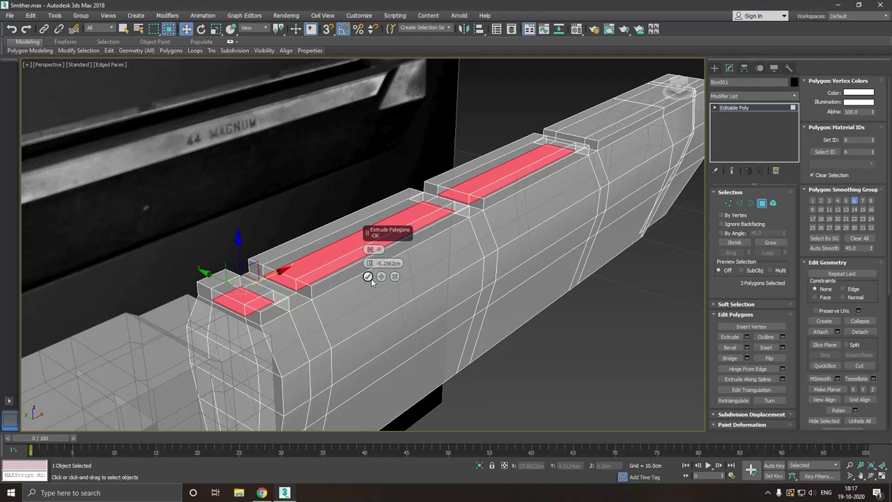
{"action": "left_click", "coordinate": [367, 276]}
{"action": "left_click", "coordinate": [728, 203]}
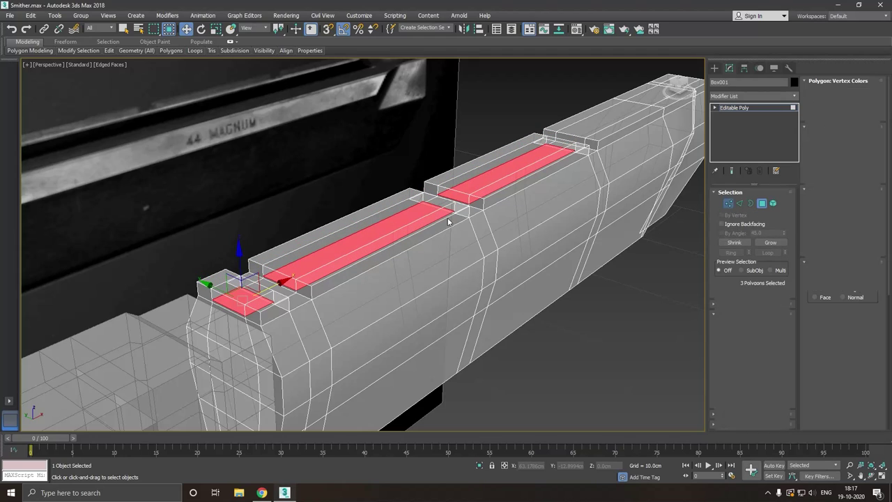
- Target Weld the upper step vertex onto the lower one, then undo the weld
{"action": "scroll", "coordinate": [312, 295], "scroll_direction": "up", "scroll_amount": 2}
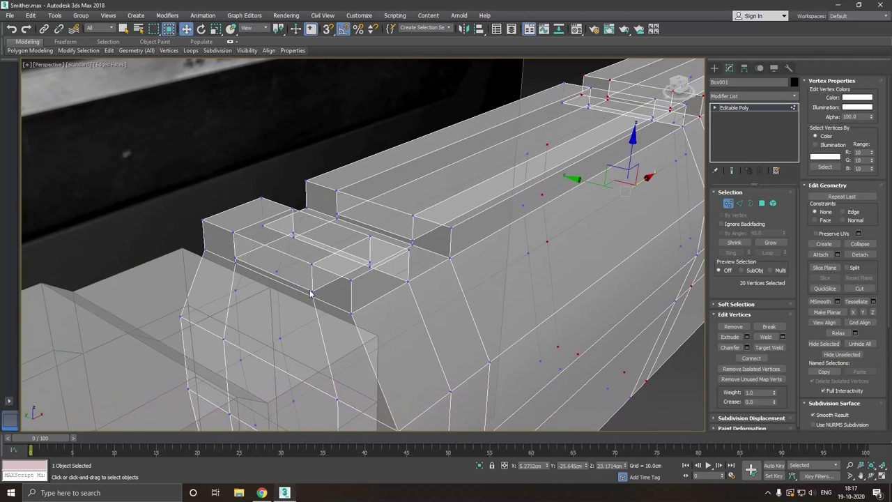
{"action": "scroll", "coordinate": [312, 295], "scroll_direction": "up", "scroll_amount": 2}
{"action": "scroll", "coordinate": [319, 295], "scroll_direction": "up", "scroll_amount": 2}
{"action": "right_click", "coordinate": [348, 270]}
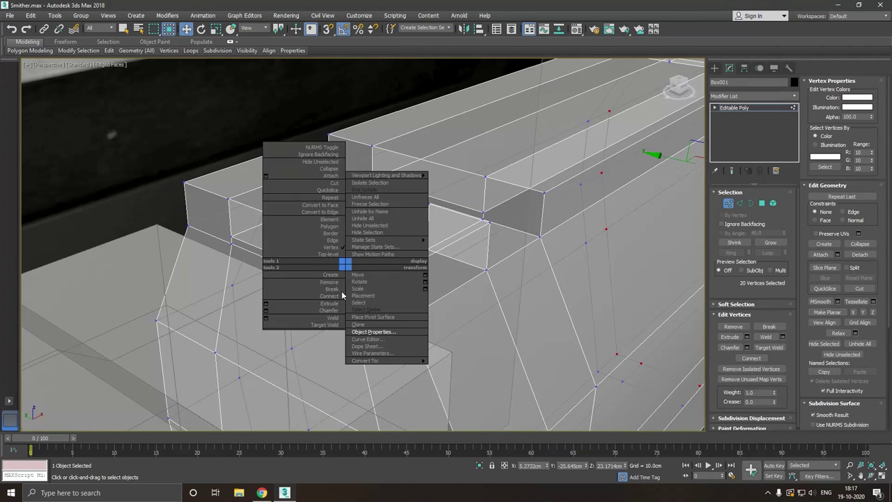
{"action": "left_click", "coordinate": [328, 323]}
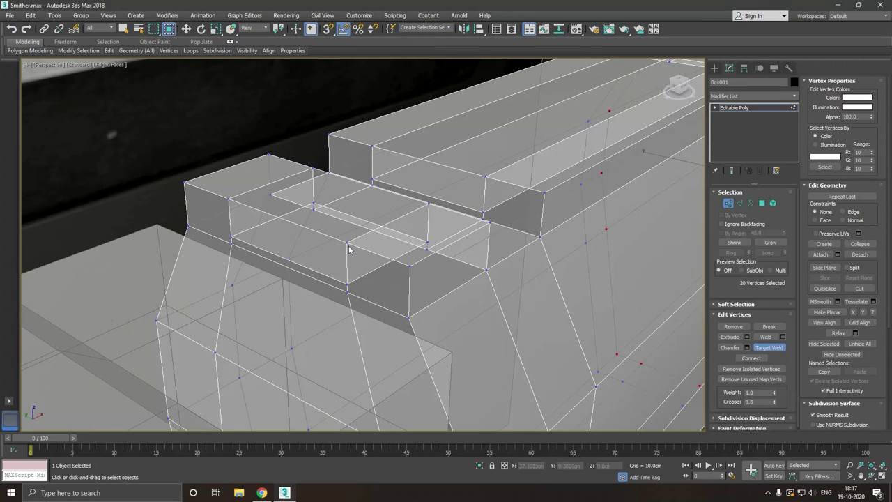
{"action": "left_click", "coordinate": [347, 244]}
{"action": "left_click", "coordinate": [350, 288]}
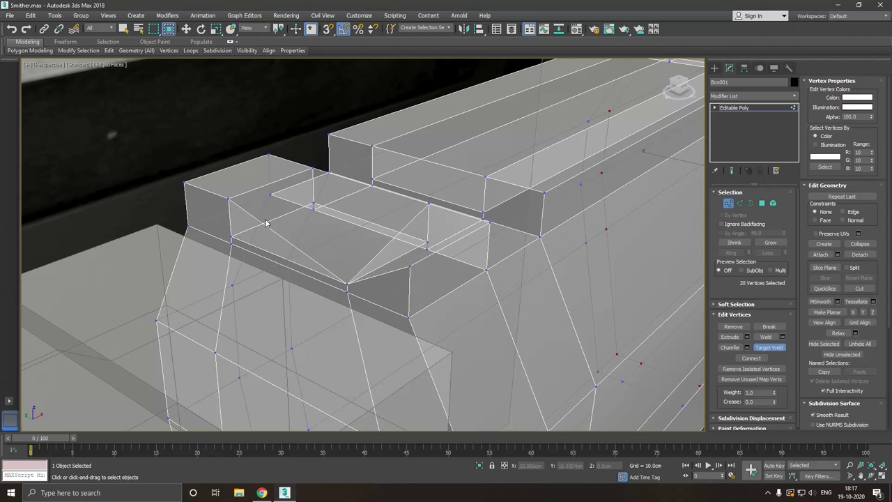
{"action": "middle_click_drag", "start_coordinate": [391, 284], "coordinate": [399, 287], "text": "alt"}
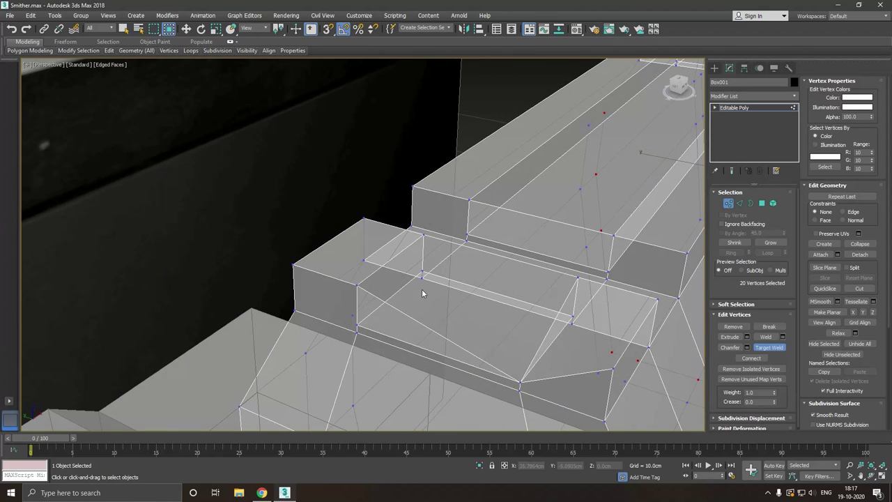
{"action": "key", "text": "w"}
{"action": "left_click", "coordinate": [11, 30]}
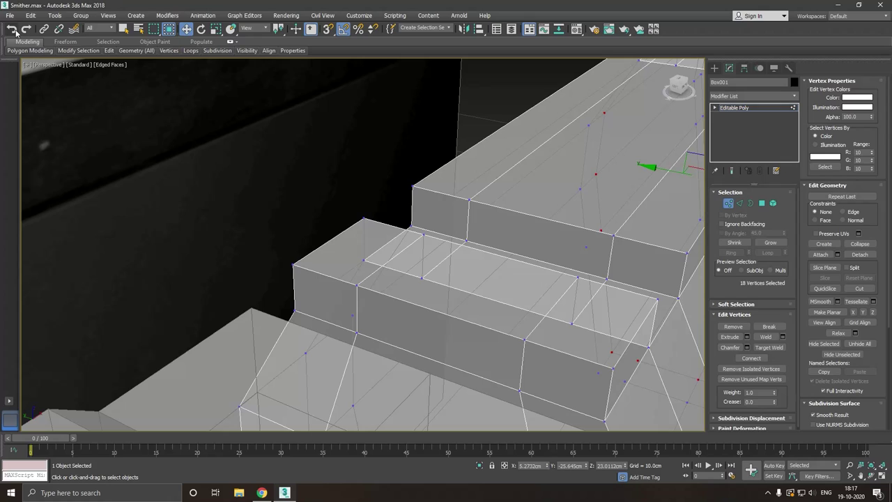
- Select the step's front and top faces at polygon level
{"action": "middle_click_drag", "start_coordinate": [446, 302], "coordinate": [355, 281], "text": "alt"}
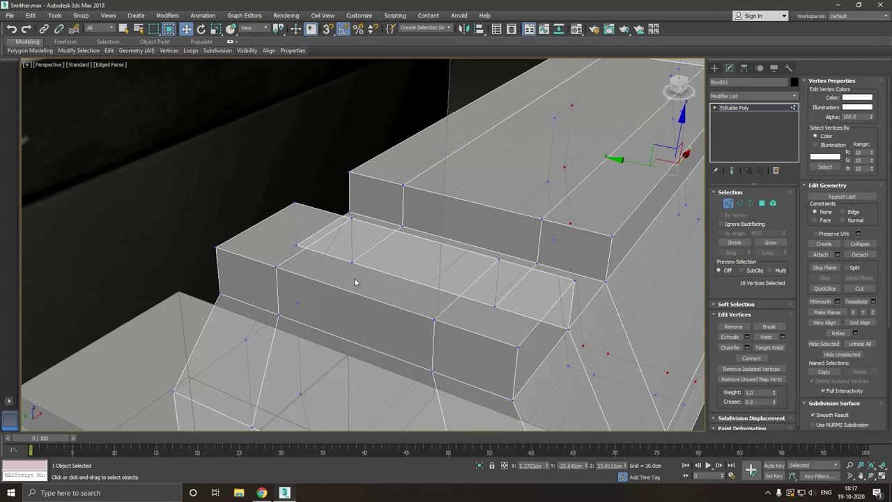
{"action": "left_click", "coordinate": [762, 203]}
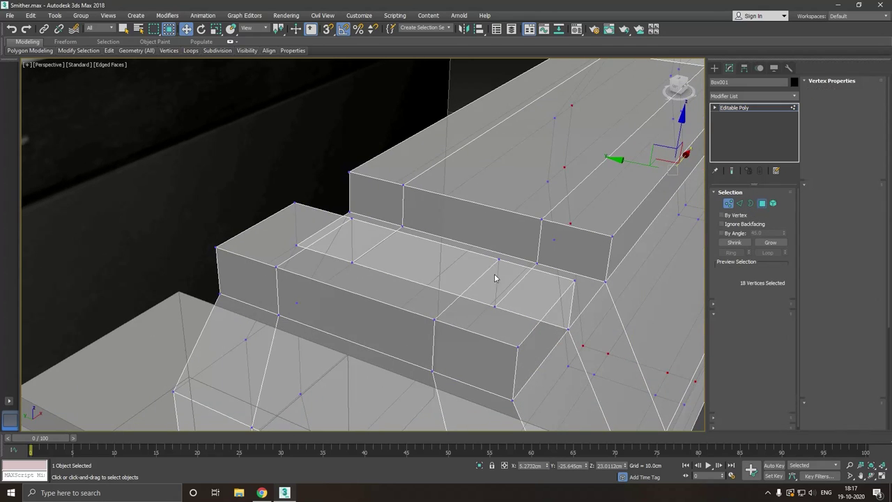
{"action": "left_click", "coordinate": [385, 316]}
{"action": "left_click", "coordinate": [390, 281], "text": "ctrl"}
- Add the step's right front face and delete the three step faces
{"action": "middle_click_drag", "start_coordinate": [389, 281], "coordinate": [449, 345], "text": "alt"}
{"action": "left_click", "coordinate": [449, 345], "text": "ctrl"}
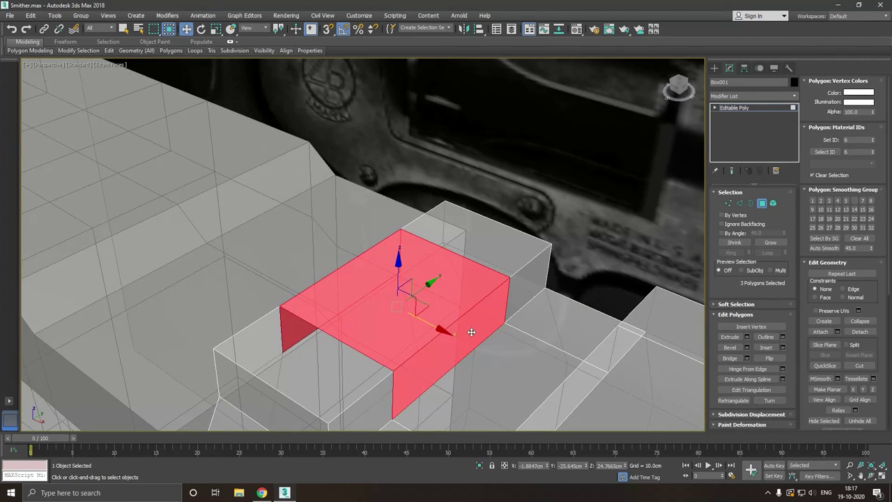
{"action": "key", "text": "Delete"}
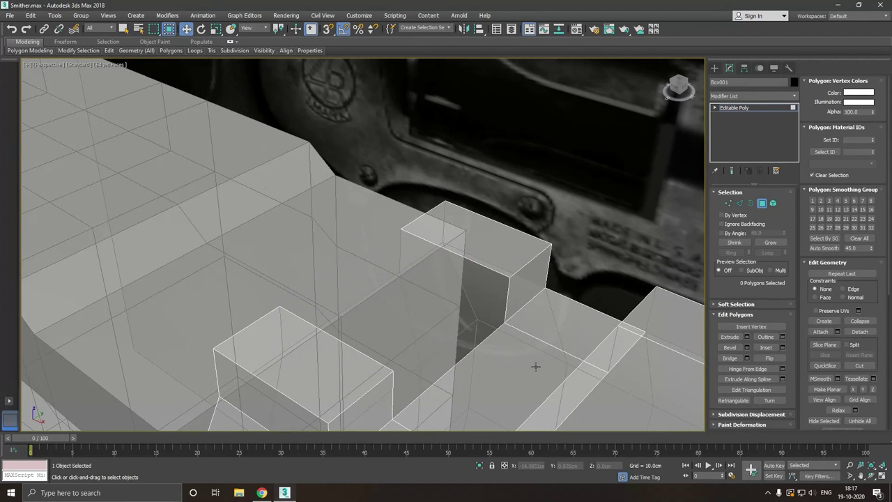
- Select the six rail groove faces and delete them
{"action": "left_click", "coordinate": [596, 357]}
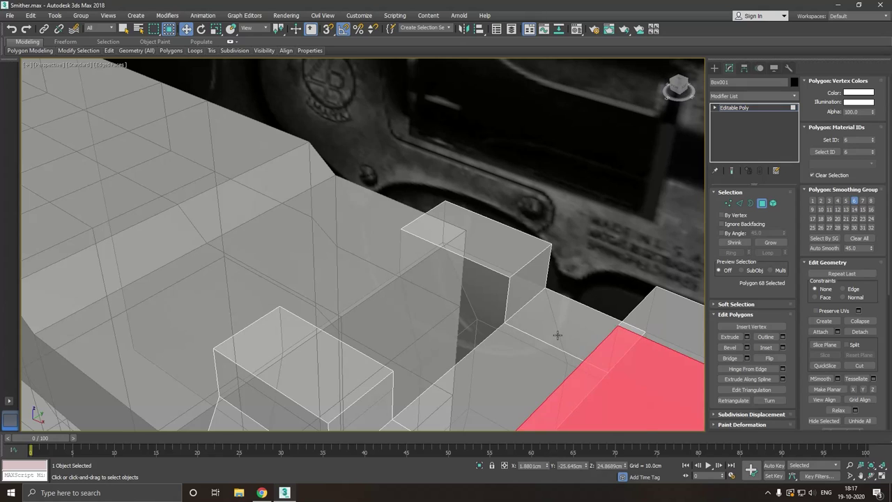
{"action": "mouse_move", "coordinate": [543, 317]}
{"action": "middle_mouse_down", "text": "alt"}
{"action": "mouse_move", "coordinate": [470, 298]}
{"action": "mouse_move", "coordinate": [473, 353]}
{"action": "mouse_move", "coordinate": [416, 310]}
{"action": "mouse_move", "coordinate": [377, 307]}
{"action": "mouse_move", "coordinate": [418, 335]}
{"action": "middle_mouse_up", "text": "alt"}
{"action": "left_click", "coordinate": [466, 370], "text": "ctrl"}
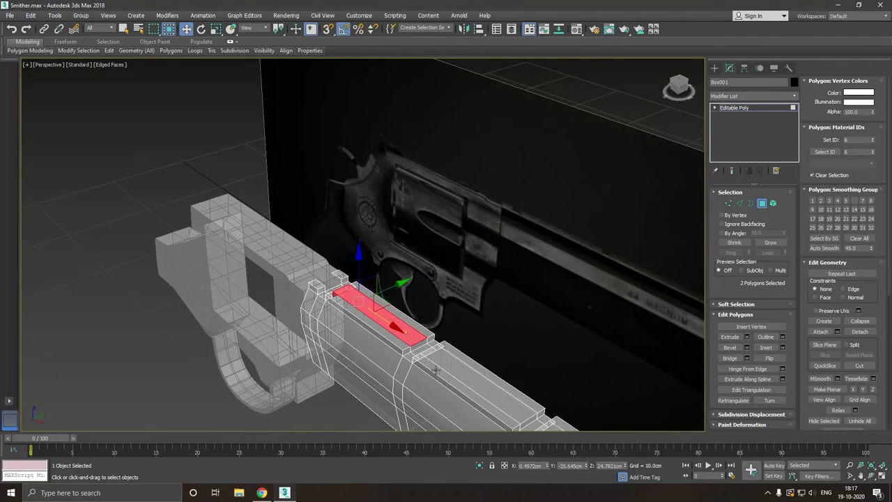
{"action": "scroll", "coordinate": [422, 347], "scroll_direction": "up", "scroll_amount": 3}
{"action": "left_click", "coordinate": [423, 347], "text": "ctrl"}
{"action": "left_click", "coordinate": [477, 382], "text": "ctrl"}
{"action": "middle_click_drag", "start_coordinate": [477, 382], "coordinate": [443, 354], "text": "alt"}
{"action": "left_click", "coordinate": [443, 354], "text": "ctrl"}
{"action": "mouse_move", "coordinate": [598, 351]}
{"action": "middle_mouse_down", "text": "alt"}
{"action": "mouse_move", "coordinate": [530, 363]}
{"action": "mouse_move", "coordinate": [500, 386]}
{"action": "mouse_move", "coordinate": [442, 265]}
{"action": "mouse_move", "coordinate": [492, 299]}
{"action": "middle_mouse_up", "text": "alt"}
{"action": "left_click", "coordinate": [499, 312], "text": "ctrl"}
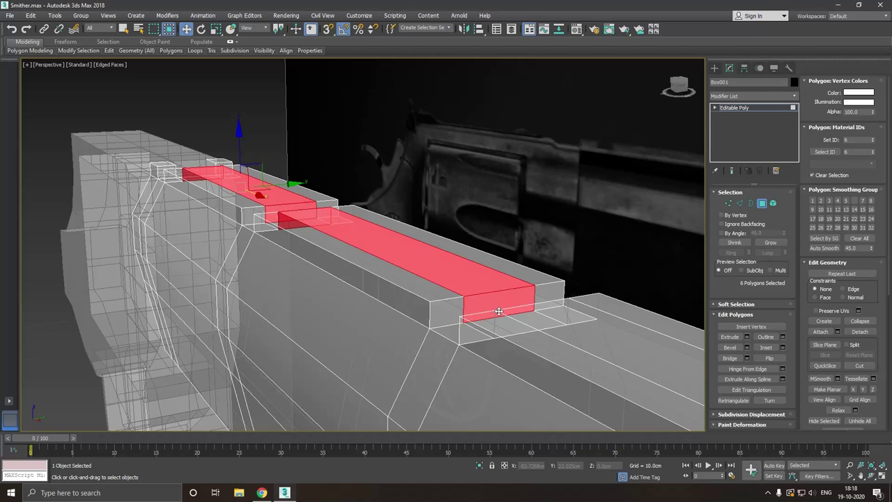
{"action": "key", "text": "Delete"}
- With see-through off, select six faces along the rail top and delete them
{"action": "key", "text": "alt+x"}
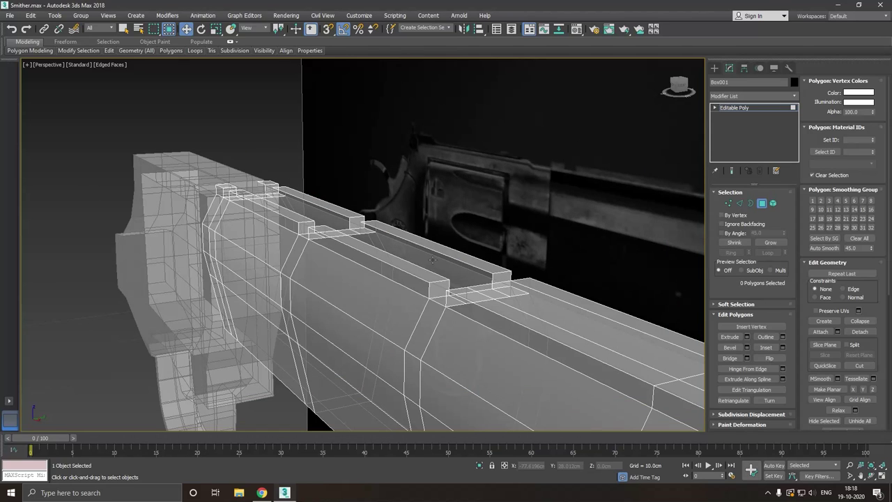
{"action": "left_click", "coordinate": [519, 305]}
{"action": "mouse_move", "coordinate": [519, 305]}
{"action": "middle_mouse_down", "text": "alt"}
{"action": "mouse_move", "coordinate": [580, 342]}
{"action": "mouse_move", "coordinate": [456, 303]}
{"action": "middle_mouse_up", "text": "alt"}
{"action": "scroll", "coordinate": [580, 342], "scroll_direction": "up", "scroll_amount": 3}
{"action": "scroll", "coordinate": [456, 303], "scroll_direction": "down", "scroll_amount": 2}
{"action": "scroll", "coordinate": [591, 305], "scroll_direction": "up", "scroll_amount": 3}
{"action": "mouse_move", "coordinate": [577, 307]}
{"action": "middle_mouse_down", "text": "alt"}
{"action": "mouse_move", "coordinate": [520, 314]}
{"action": "mouse_move", "coordinate": [557, 314]}
{"action": "middle_mouse_up", "text": "alt"}
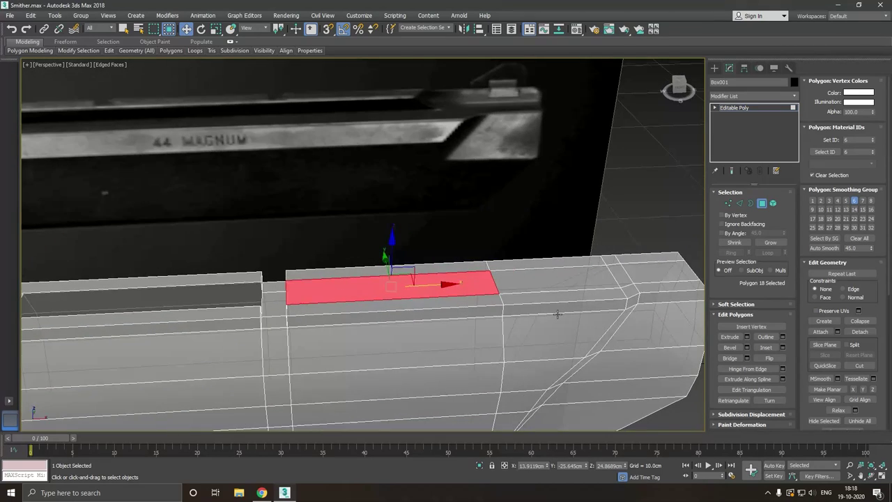
{"action": "left_click", "coordinate": [546, 304]}
{"action": "left_click", "coordinate": [580, 306], "text": "ctrl"}
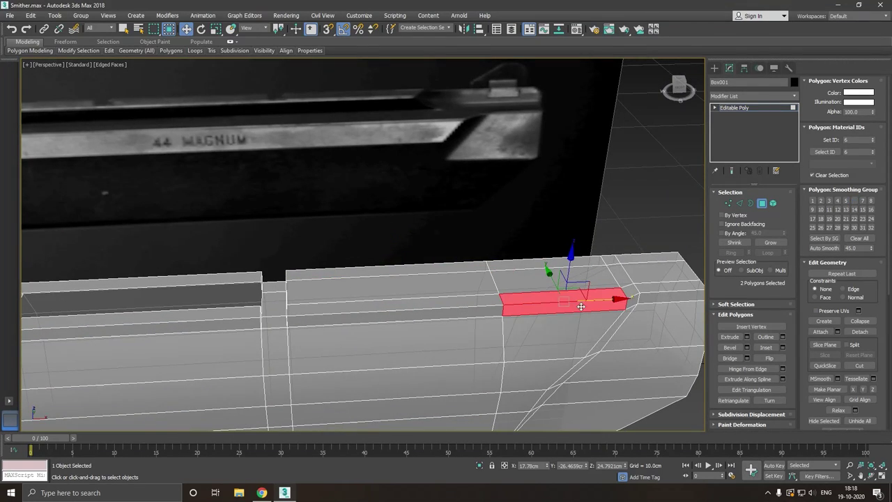
{"action": "middle_click_drag", "start_coordinate": [630, 300], "coordinate": [607, 310], "text": "alt"}
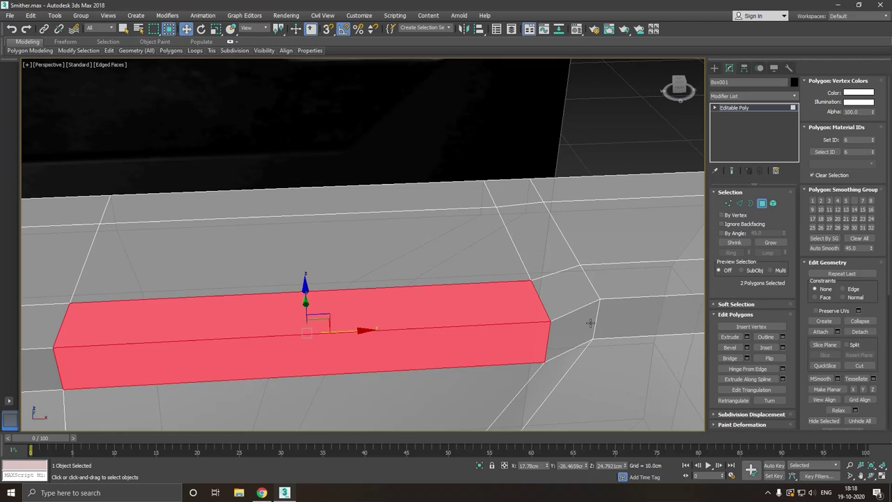
{"action": "left_click", "coordinate": [577, 309], "text": "ctrl"}
{"action": "left_click", "coordinate": [578, 301], "text": "ctrl"}
{"action": "left_click", "coordinate": [633, 311], "text": "ctrl"}
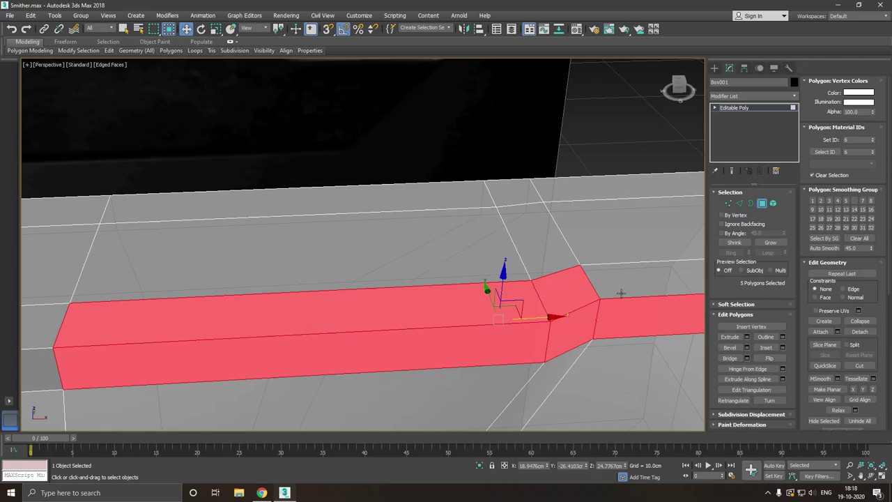
{"action": "left_click", "coordinate": [621, 293], "text": "ctrl"}
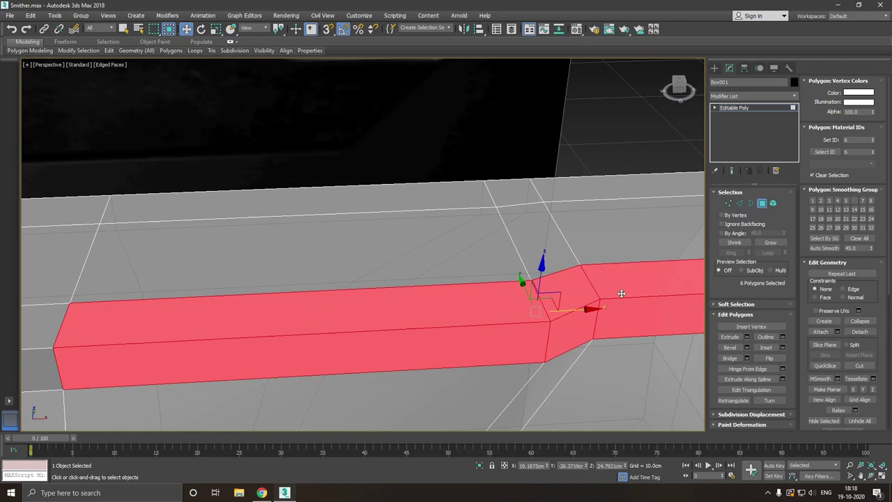
{"action": "key", "text": "Delete"}
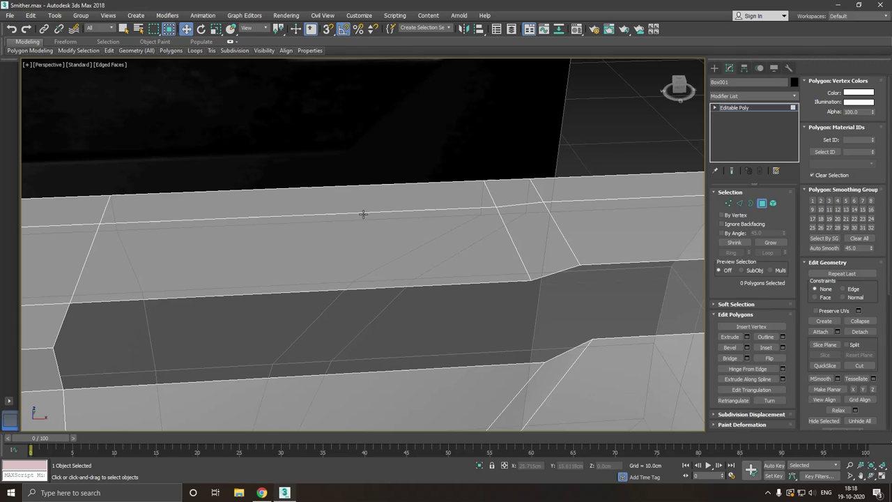
- Undo and redo the rail-face deletion, then frame the model against the side reference
{"action": "left_click", "coordinate": [12, 30]}
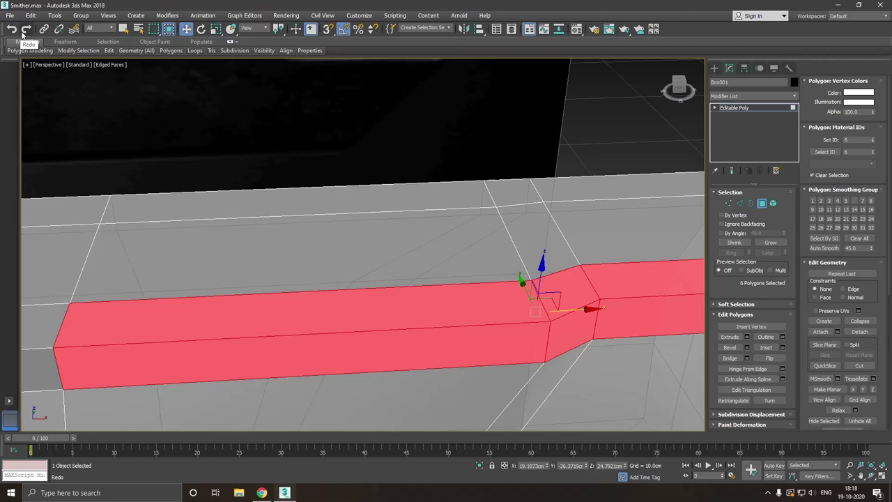
{"action": "left_click", "coordinate": [26, 29]}
{"action": "scroll", "coordinate": [509, 233], "scroll_direction": "up", "scroll_amount": 3}
{"action": "scroll", "coordinate": [509, 233], "scroll_direction": "down", "scroll_amount": 3}
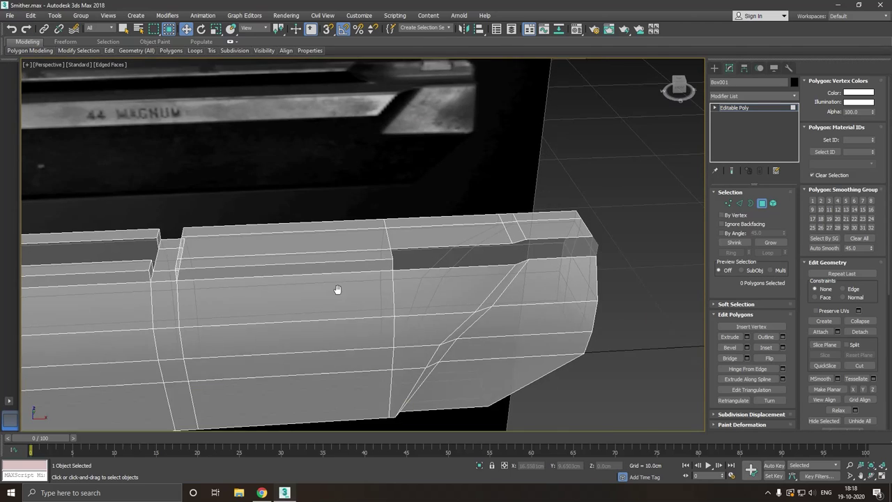
{"action": "mouse_move", "coordinate": [338, 291]}
{"action": "middle_mouse_down"}
{"action": "mouse_move", "coordinate": [453, 261]}
{"action": "mouse_move", "coordinate": [434, 264]}
{"action": "mouse_move", "coordinate": [404, 295]}
{"action": "mouse_move", "coordinate": [320, 218]}
{"action": "middle_mouse_up"}
{"action": "mouse_move", "coordinate": [536, 288]}
{"action": "middle_mouse_down", "text": "alt"}
{"action": "mouse_move", "coordinate": [379, 291]}
{"action": "mouse_move", "coordinate": [263, 280]}
{"action": "mouse_move", "coordinate": [362, 289]}
{"action": "mouse_move", "coordinate": [336, 273]}
{"action": "middle_mouse_up", "text": "alt"}
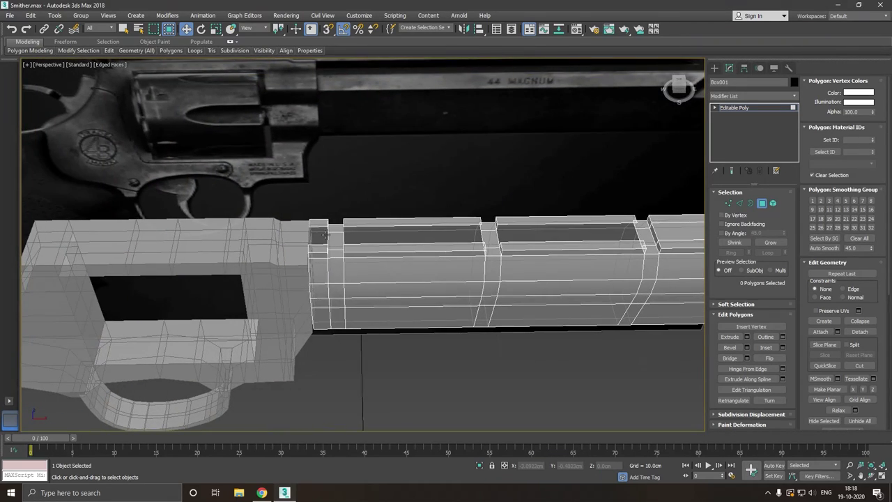
{"action": "scroll", "coordinate": [325, 236], "scroll_direction": "up", "scroll_amount": 3}
- Bridge the opposite barrel notch edges to fill the notch with a face
{"action": "left_click", "coordinate": [739, 202]}
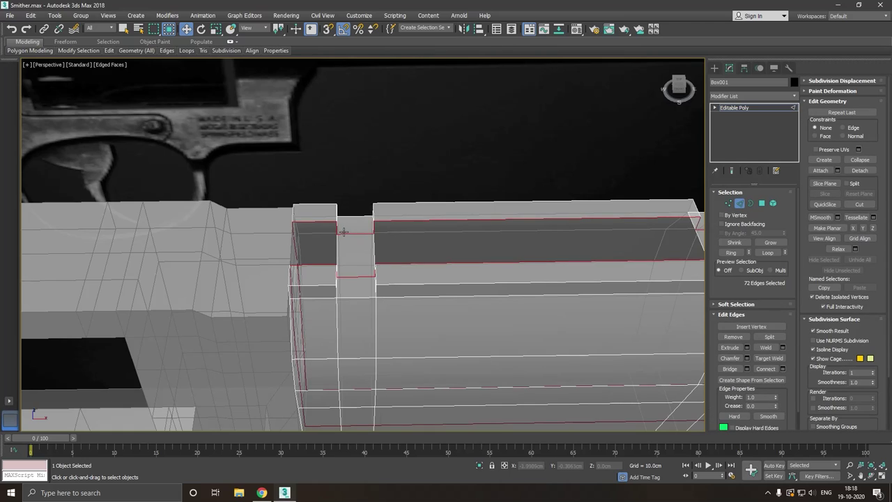
{"action": "left_click", "coordinate": [343, 232]}
{"action": "middle_click_drag", "start_coordinate": [344, 232], "coordinate": [319, 244], "text": "alt"}
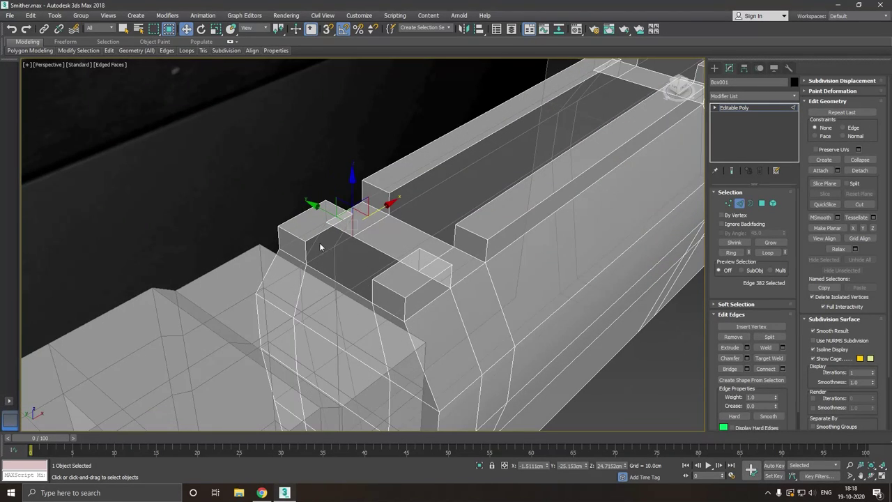
{"action": "left_click", "coordinate": [373, 263]}
{"action": "left_click", "coordinate": [352, 291], "text": "ctrl"}
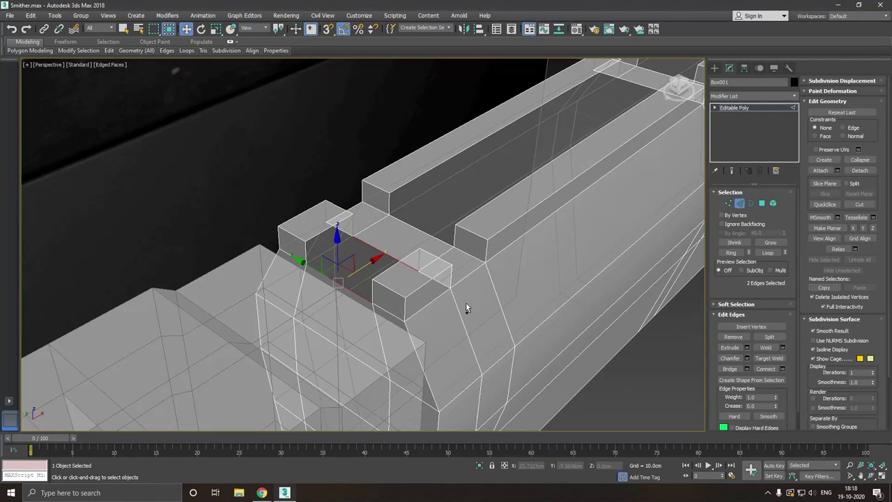
{"action": "left_click", "coordinate": [730, 369]}
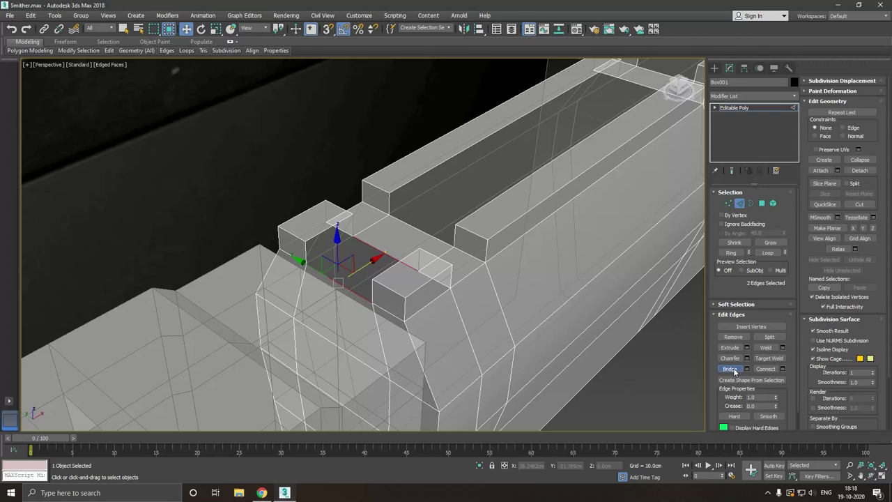
- Bridge the left box's edge to the inner notch edge
{"action": "left_click", "coordinate": [420, 269]}
{"action": "left_click", "coordinate": [376, 295], "text": "ctrl"}
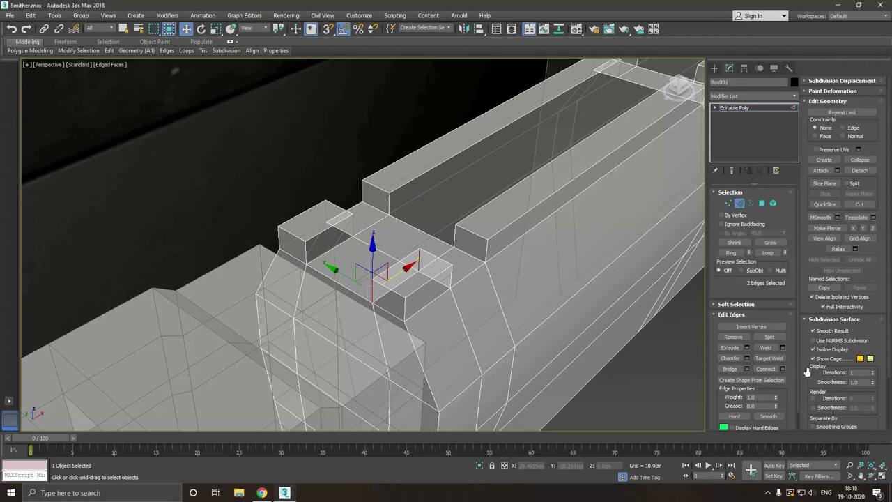
{"action": "left_click", "coordinate": [309, 258]}
{"action": "left_click", "coordinate": [354, 221], "text": "ctrl"}
{"action": "left_click", "coordinate": [723, 369]}
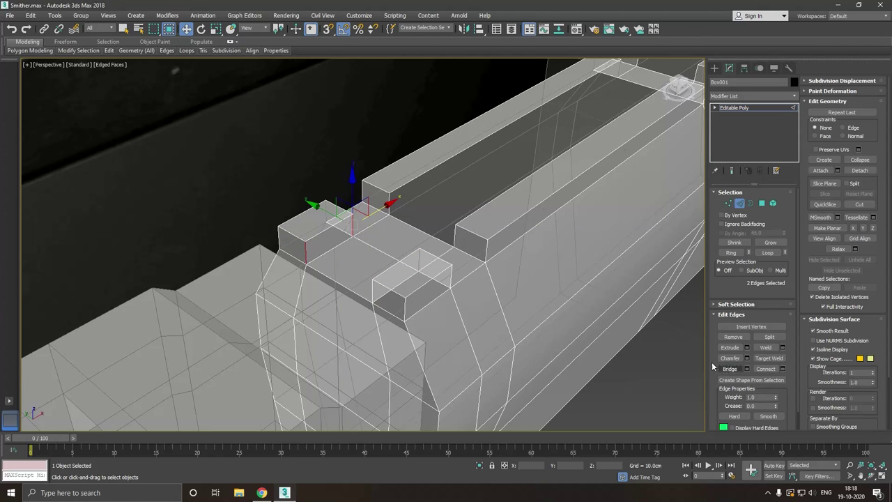
- Move the small block's front top edge to slant its front face
{"action": "left_click", "coordinate": [408, 271]}
{"action": "middle_click_drag", "start_coordinate": [411, 273], "coordinate": [416, 276], "text": "alt"}
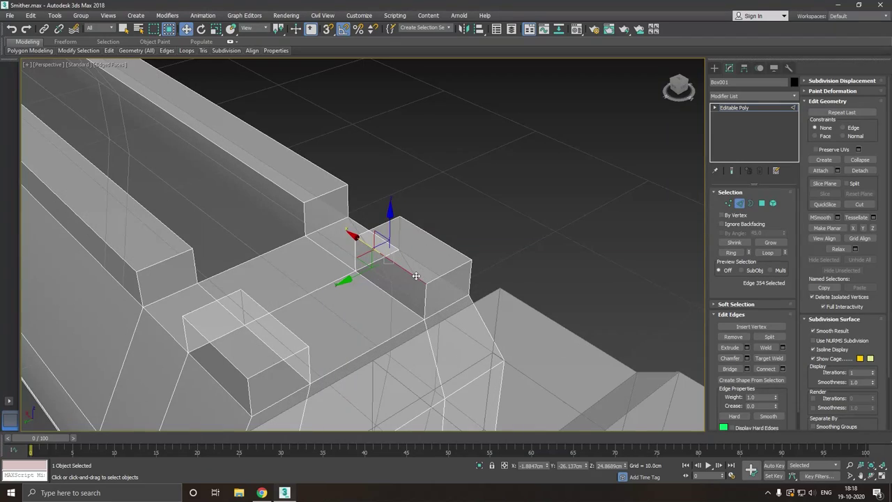
{"action": "left_click_drag", "start_coordinate": [356, 279], "coordinate": [388, 265]}
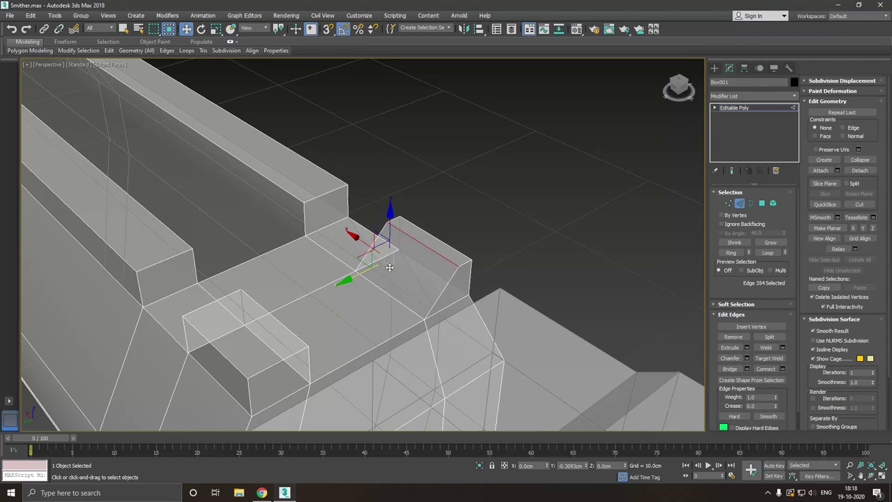
- Select matching edges across the groove end, undoing the last change there
{"action": "left_click", "coordinate": [311, 212]}
{"action": "middle_click_drag", "start_coordinate": [385, 287], "coordinate": [382, 286], "text": "alt"}
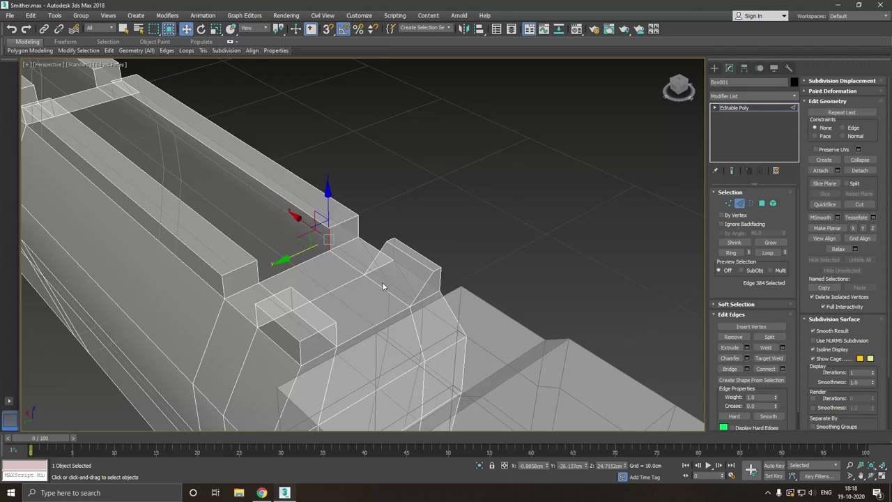
{"action": "left_click", "coordinate": [117, 95], "text": "ctrl"}
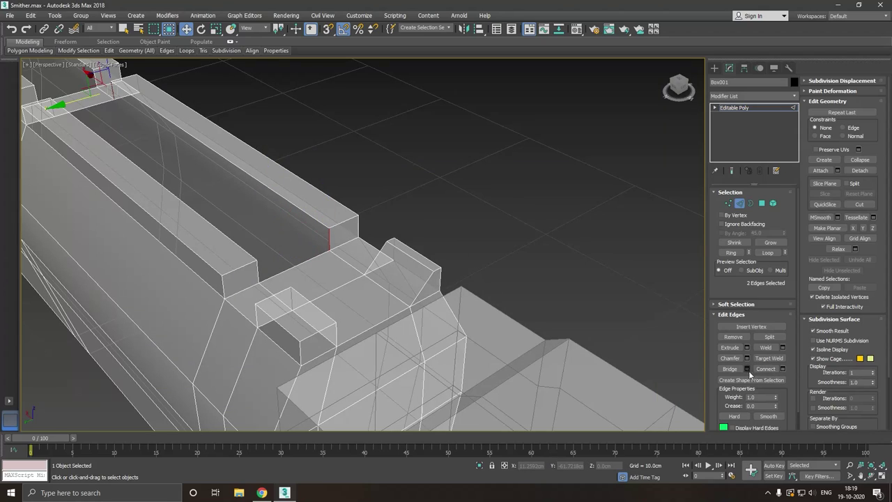
{"action": "left_click", "coordinate": [102, 110]}
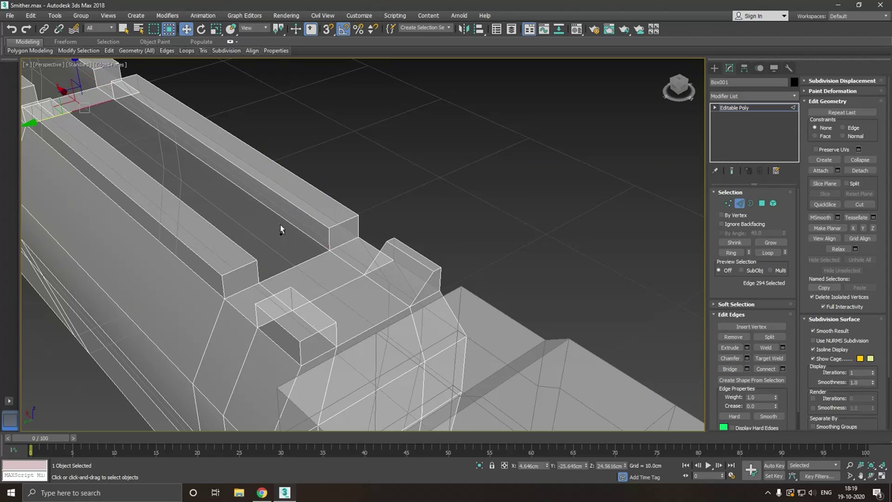
{"action": "left_click", "coordinate": [298, 267], "text": "ctrl"}
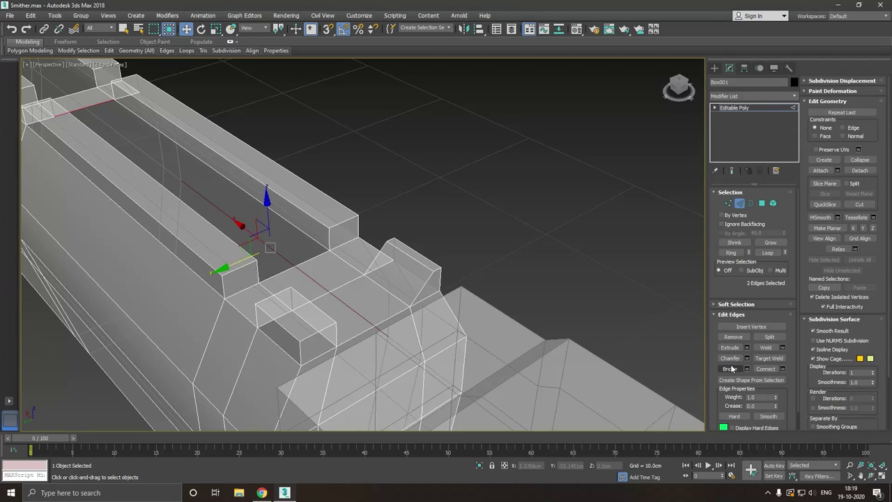
{"action": "left_click", "coordinate": [11, 28]}
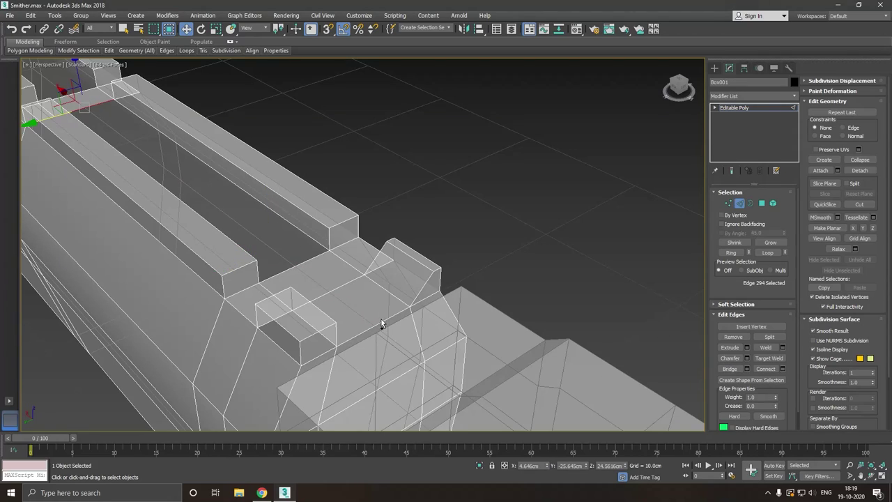
{"action": "left_click", "coordinate": [315, 263]}
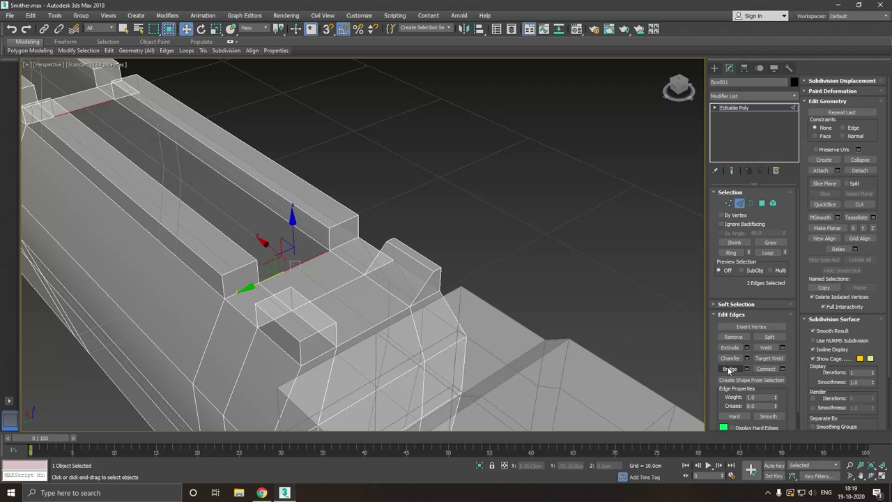
- Slide the rib's long top edge outward, then undo the move
{"action": "scroll", "coordinate": [468, 354], "scroll_direction": "down", "scroll_amount": 2}
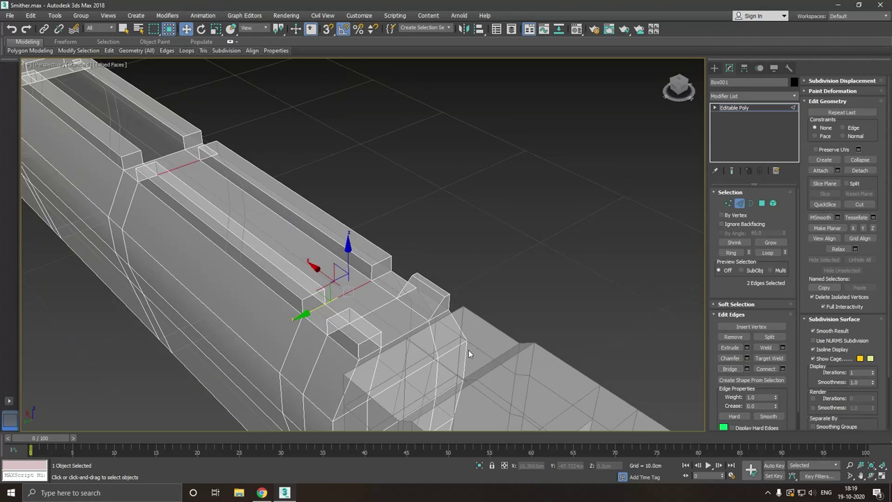
{"action": "left_click", "coordinate": [367, 263]}
{"action": "left_click_drag", "start_coordinate": [244, 220], "coordinate": [257, 217]}
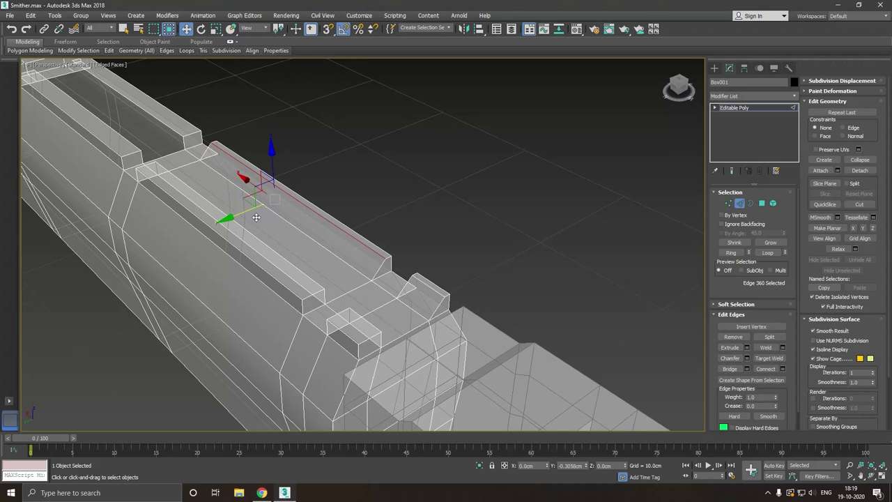
{"action": "key", "text": "ctrl+z"}
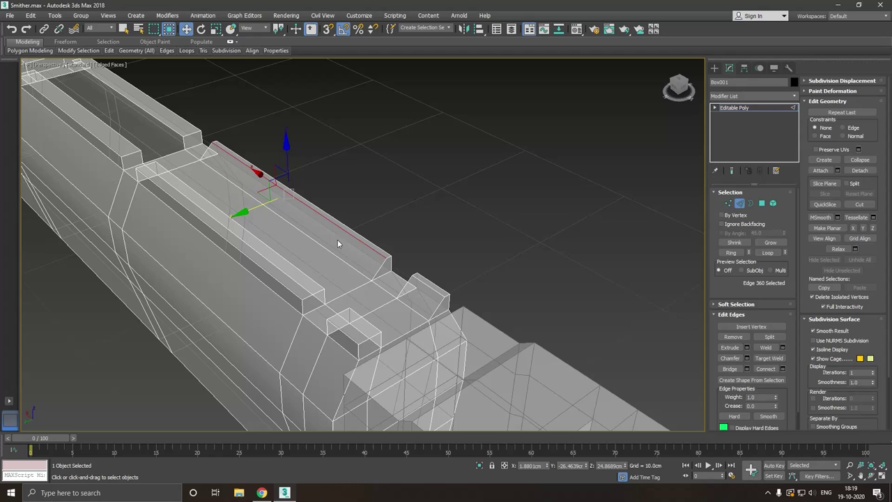
{"action": "scroll", "coordinate": [297, 279], "scroll_direction": "down", "scroll_amount": 3}
- Bridge the two edges at the groove's end to close the slot
{"action": "scroll", "coordinate": [251, 190], "scroll_direction": "up", "scroll_amount": 3}
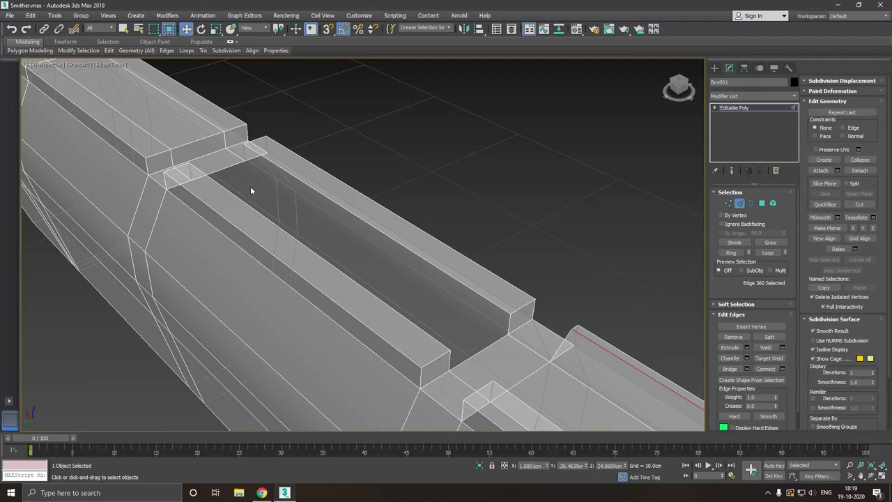
{"action": "left_click", "coordinate": [343, 209]}
{"action": "left_click", "coordinate": [512, 329]}
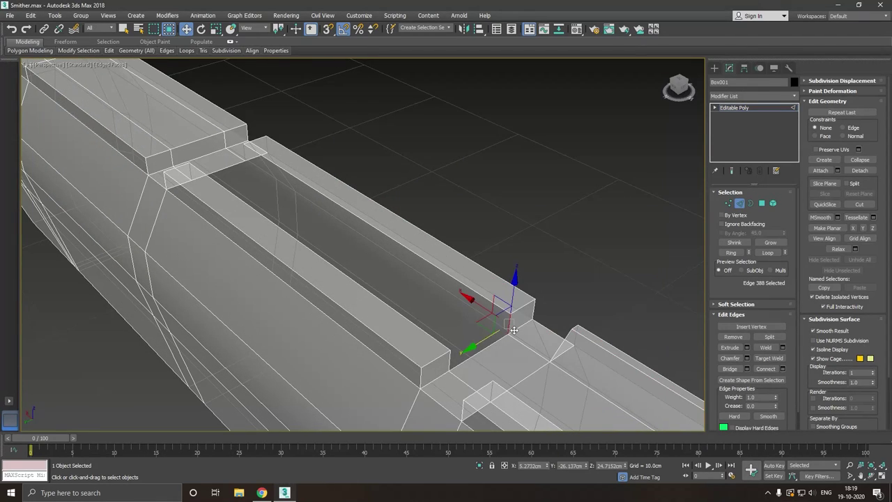
{"action": "left_click", "coordinate": [247, 154], "text": "ctrl"}
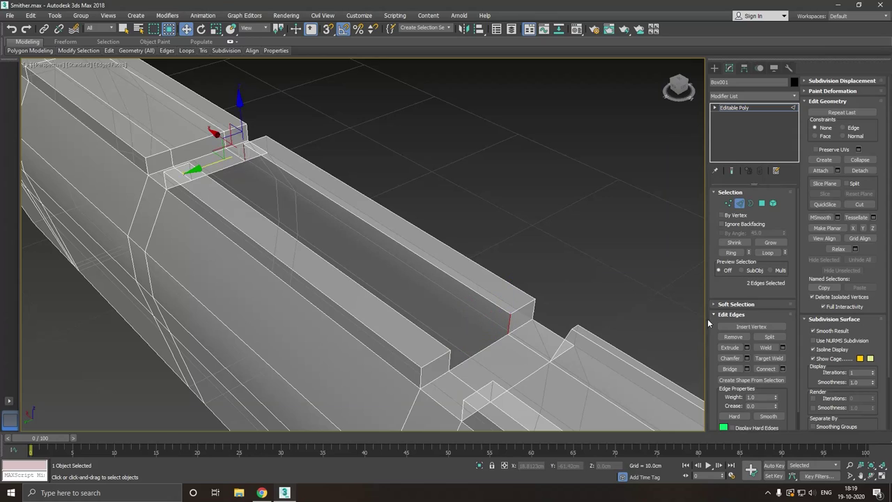
{"action": "left_click", "coordinate": [492, 349]}
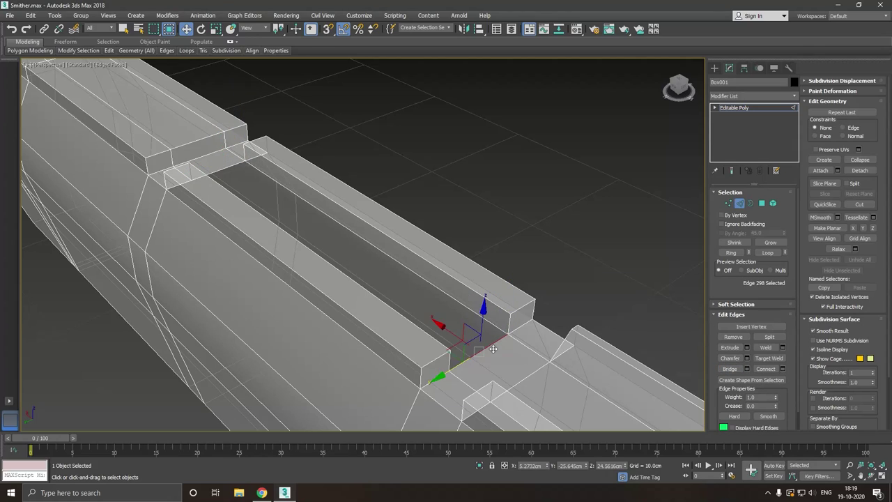
{"action": "left_click", "coordinate": [224, 171], "text": "ctrl"}
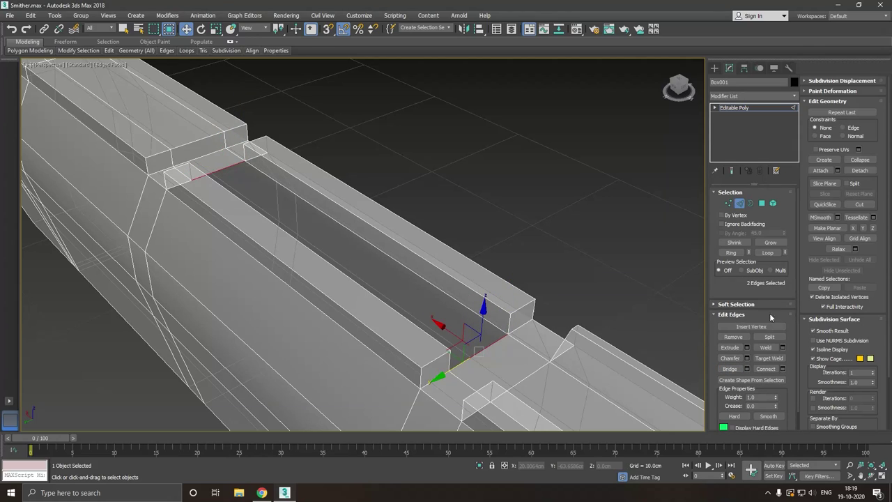
{"action": "left_click", "coordinate": [729, 369]}
- Nudge a barrel rib top edge slightly sideways and check it against the reference
{"action": "scroll", "coordinate": [545, 272], "scroll_direction": "down", "scroll_amount": 4}
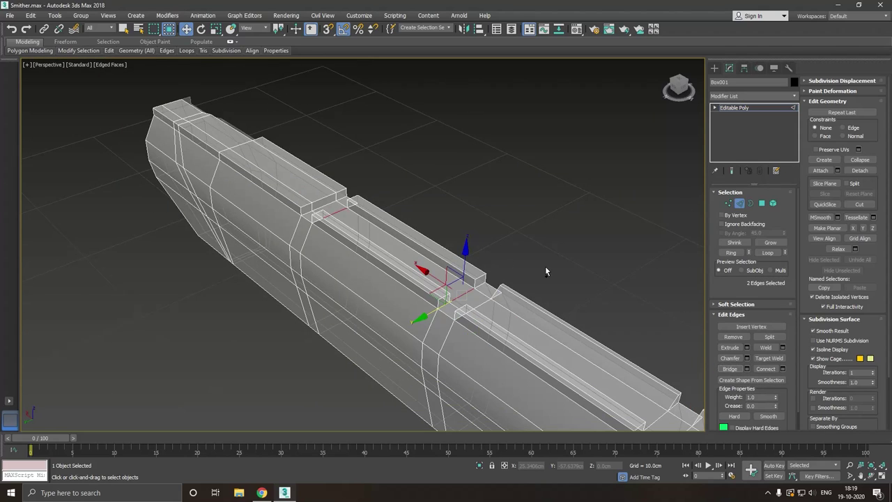
{"action": "middle_click_drag", "start_coordinate": [546, 271], "coordinate": [516, 262], "text": "alt"}
{"action": "left_click", "coordinate": [433, 274]}
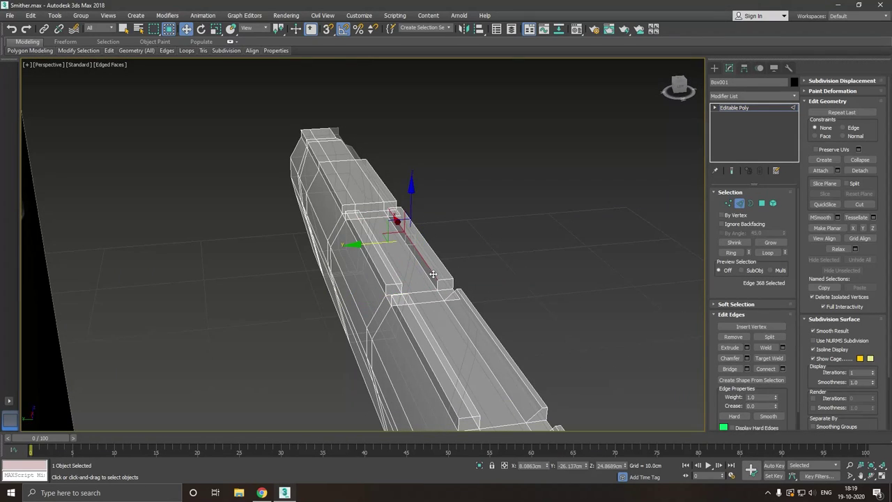
{"action": "left_click_drag", "start_coordinate": [374, 252], "coordinate": [385, 249]}
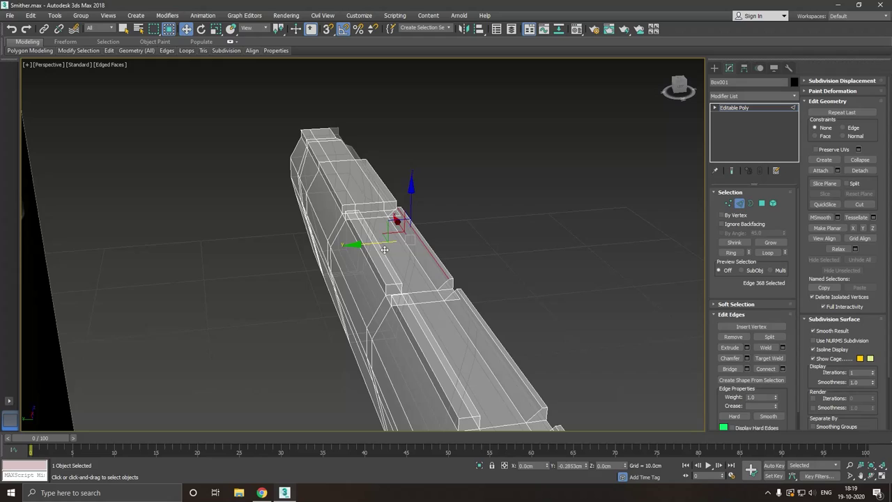
{"action": "middle_click_drag", "start_coordinate": [384, 250], "coordinate": [461, 265], "text": "alt"}
{"action": "scroll", "coordinate": [384, 268], "scroll_direction": "up", "scroll_amount": 5}
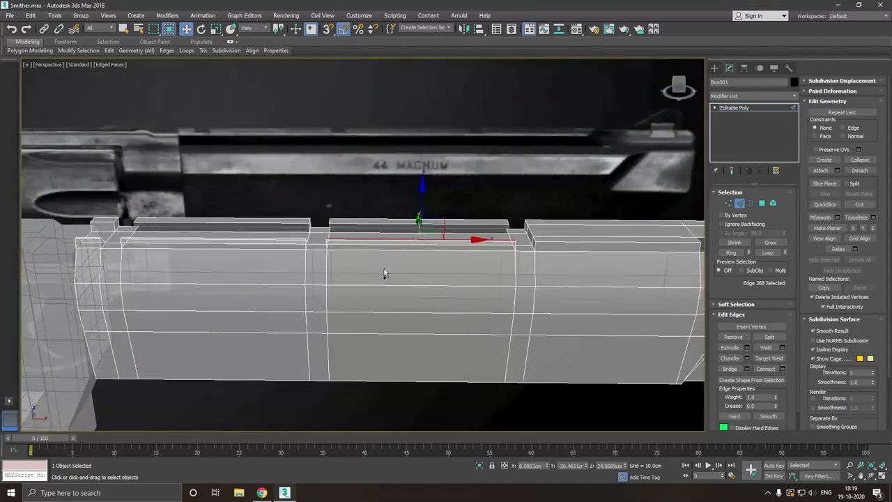
{"action": "mouse_move", "coordinate": [384, 268]}
{"action": "middle_mouse_down", "text": "alt"}
{"action": "mouse_move", "coordinate": [367, 234]}
{"action": "mouse_move", "coordinate": [505, 299]}
{"action": "mouse_move", "coordinate": [427, 196]}
{"action": "mouse_move", "coordinate": [432, 249]}
{"action": "middle_mouse_up", "text": "alt"}
{"action": "scroll", "coordinate": [367, 234], "scroll_direction": "down", "scroll_amount": 5}
{"action": "left_click", "coordinate": [427, 200]}
- Zoom in on the groove's front end at polygon level, leaving nothing selected
{"action": "key", "text": "4"}
{"action": "scroll", "coordinate": [432, 248], "scroll_direction": "up", "scroll_amount": 3}
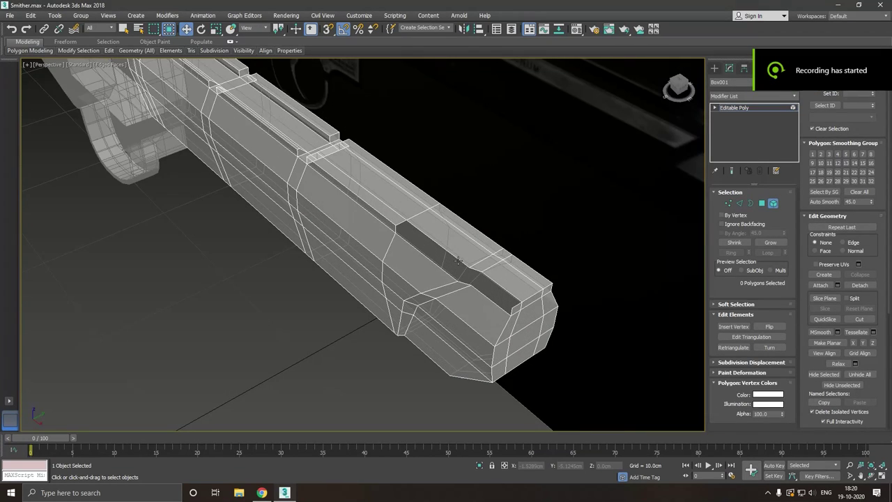
{"action": "left_click", "coordinate": [761, 202]}
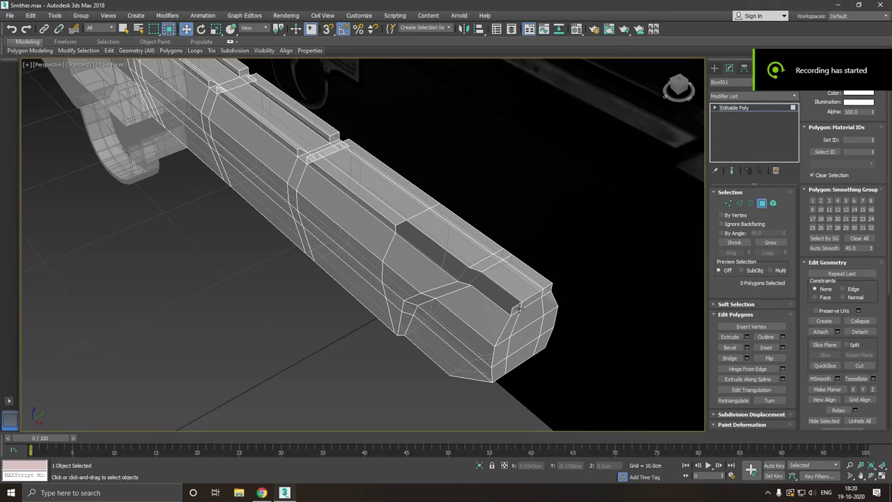
{"action": "left_click", "coordinate": [517, 314]}
{"action": "left_click", "coordinate": [518, 314], "text": "alt"}
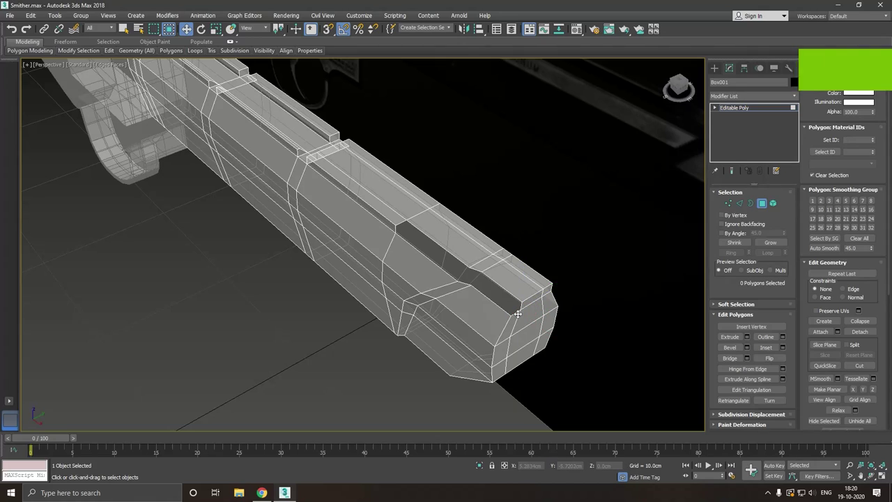
{"action": "scroll", "coordinate": [517, 314], "scroll_direction": "up", "scroll_amount": 1}
{"action": "scroll", "coordinate": [517, 314], "scroll_direction": "up", "scroll_amount": 1}
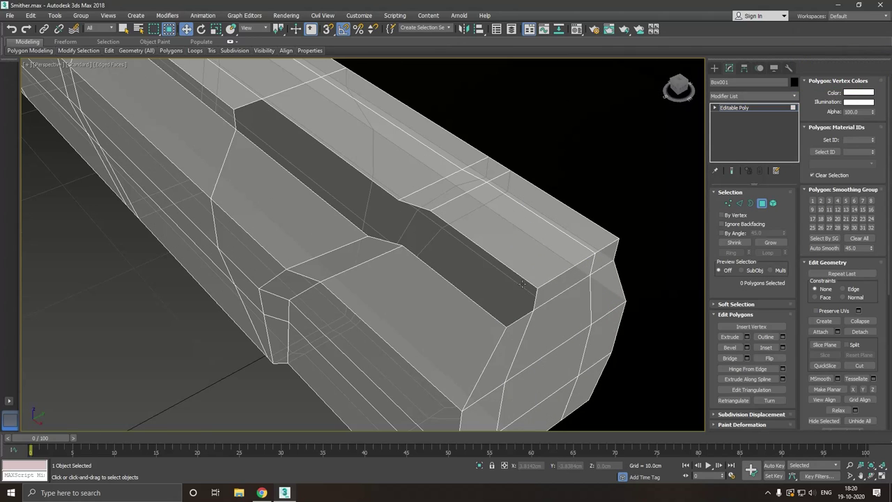
- Shift the groove wall's four side edges slightly sideways and orbit toward the groove corner
{"action": "left_click", "coordinate": [740, 203]}
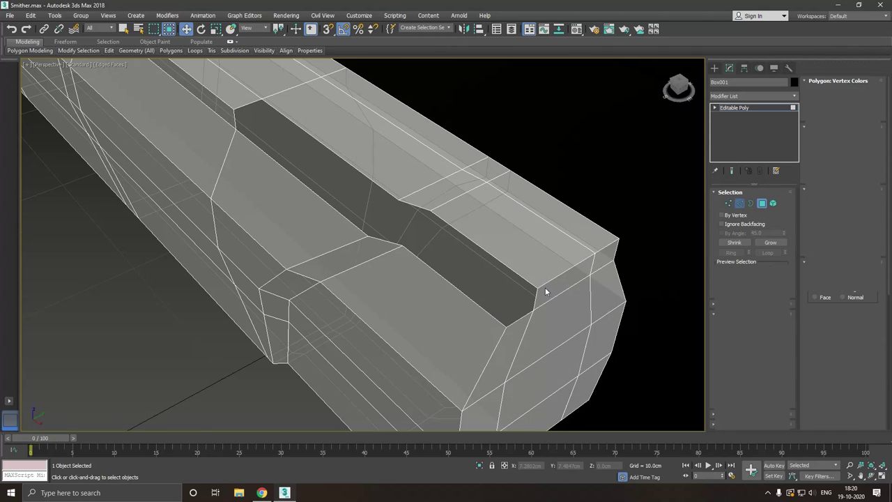
{"action": "left_click", "coordinate": [465, 294]}
{"action": "left_click", "coordinate": [382, 240], "text": "ctrl"}
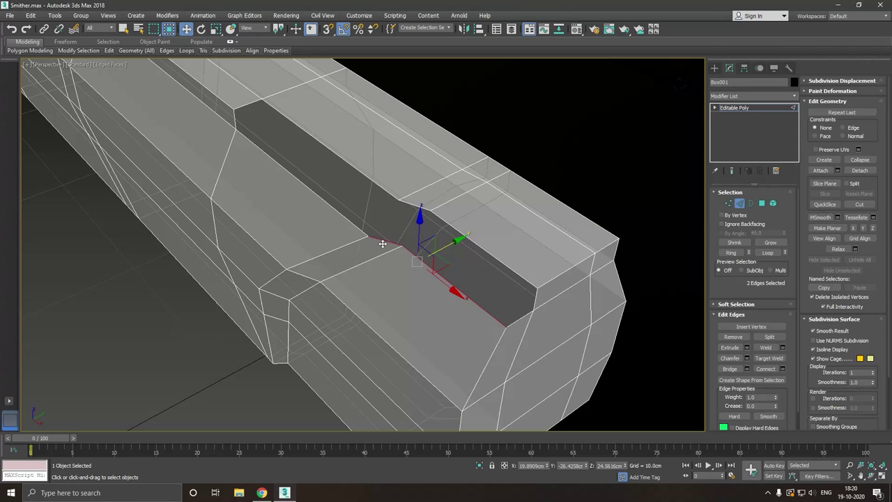
{"action": "left_click", "coordinate": [357, 232], "text": "ctrl"}
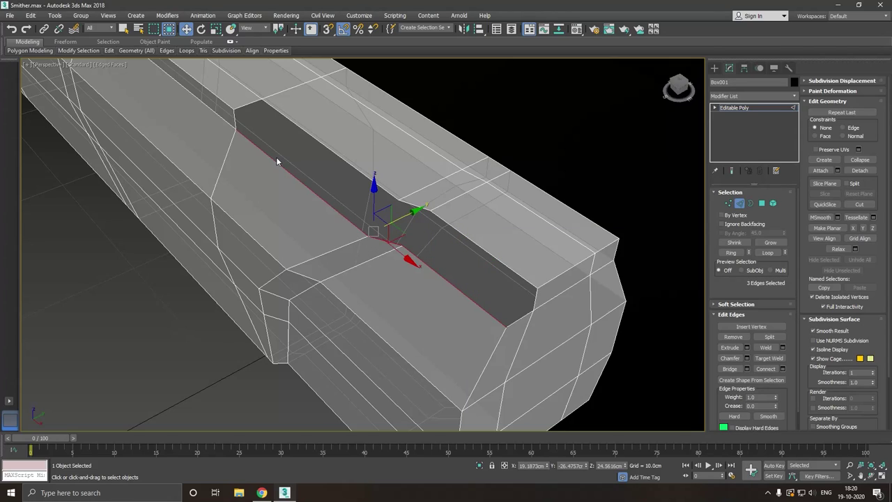
{"action": "left_click", "coordinate": [240, 126], "text": "ctrl"}
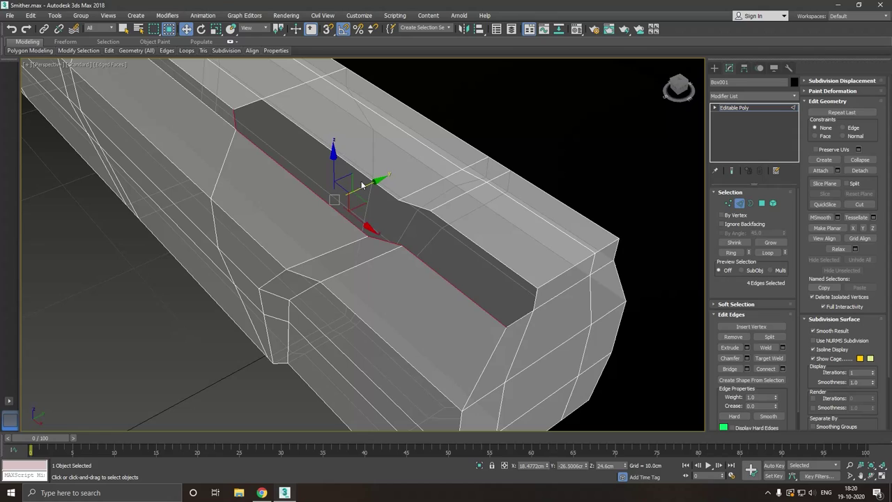
{"action": "left_click_drag", "start_coordinate": [368, 193], "coordinate": [394, 172]}
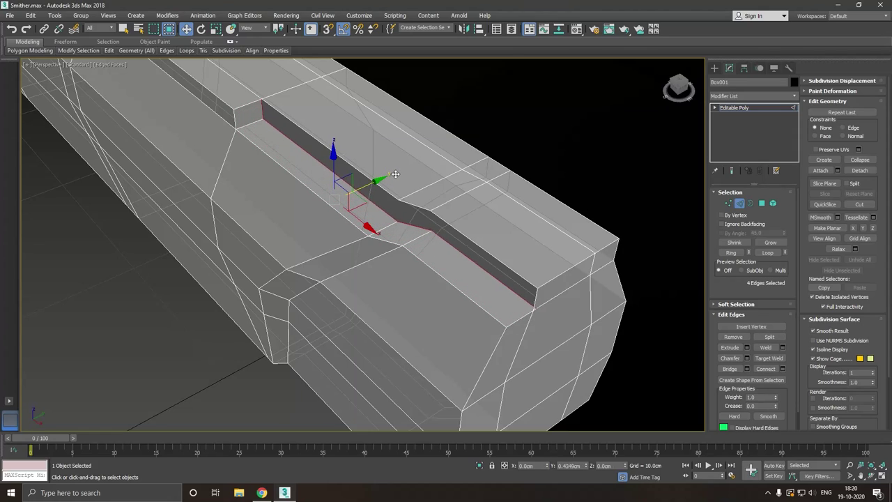
{"action": "left_click_drag", "start_coordinate": [394, 173], "coordinate": [394, 174]}
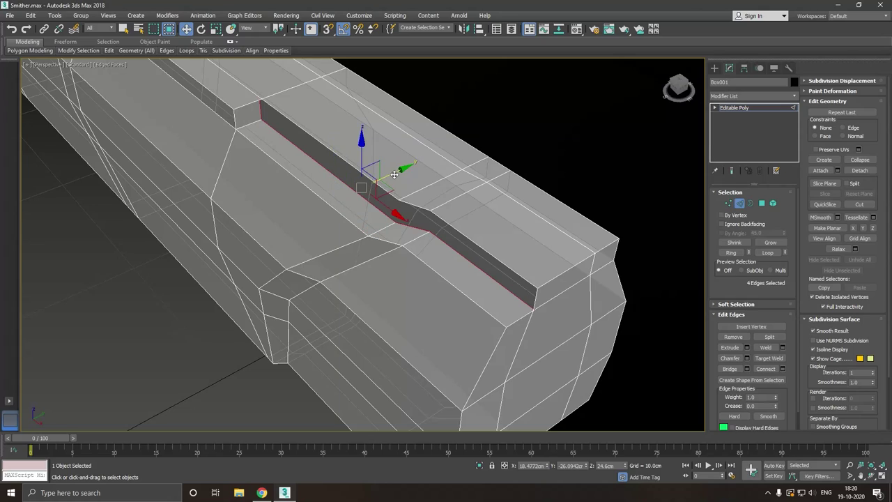
{"action": "scroll", "coordinate": [258, 96], "scroll_direction": "up", "scroll_amount": 3}
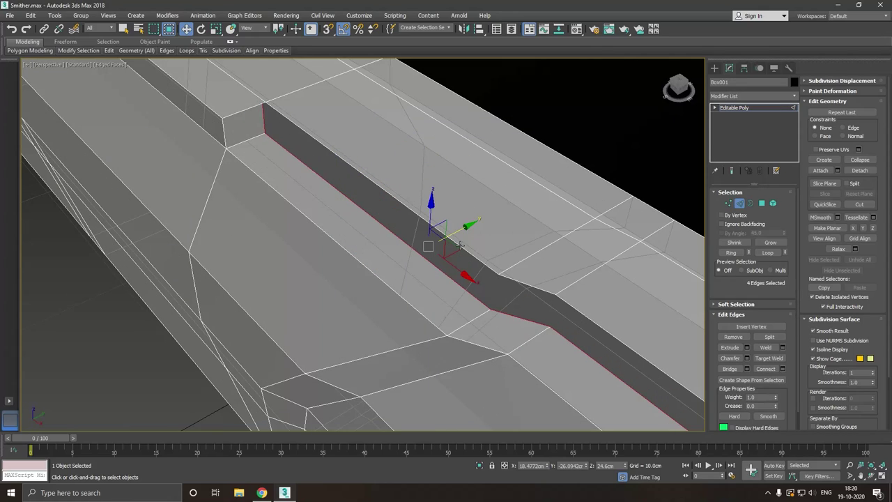
{"action": "left_click_drag", "start_coordinate": [456, 238], "coordinate": [465, 230]}
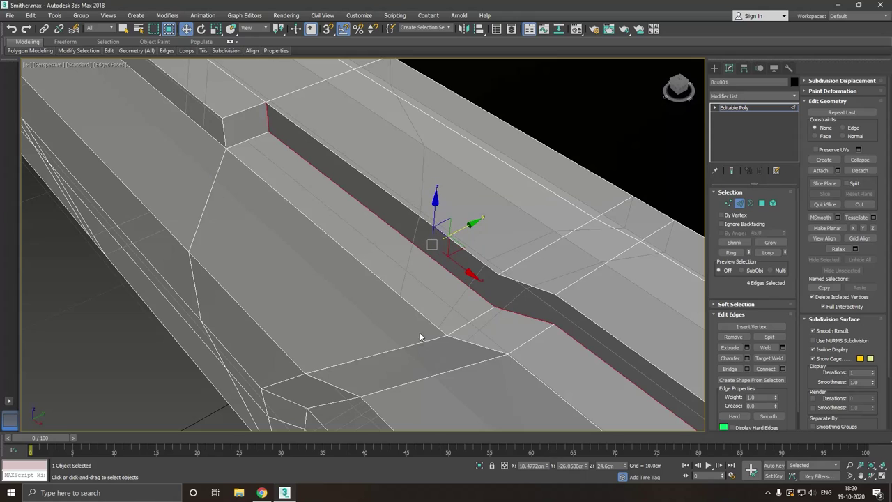
{"action": "mouse_move", "coordinate": [270, 152]}
{"action": "middle_mouse_down", "text": "alt"}
{"action": "mouse_move", "coordinate": [252, 118]}
{"action": "mouse_move", "coordinate": [369, 280]}
{"action": "middle_mouse_up", "text": "alt"}
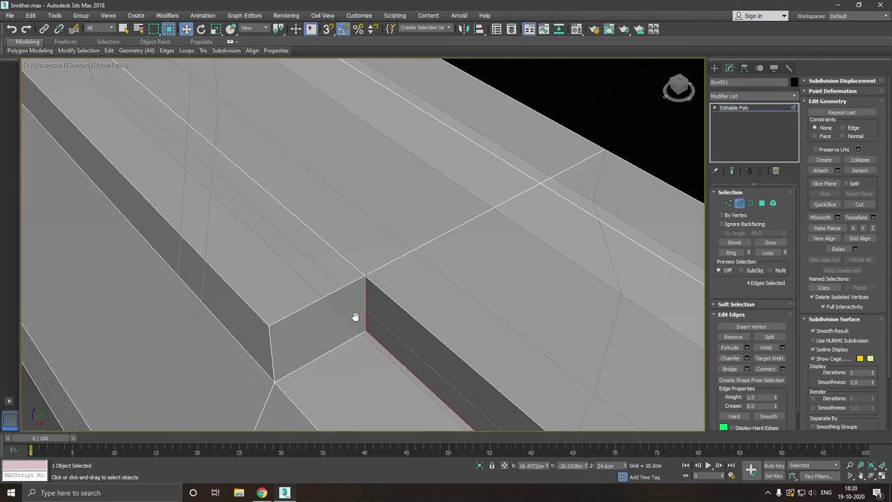
{"action": "scroll", "coordinate": [368, 279], "scroll_direction": "up", "scroll_amount": 5}
{"action": "scroll", "coordinate": [368, 278], "scroll_direction": "down", "scroll_amount": 3}
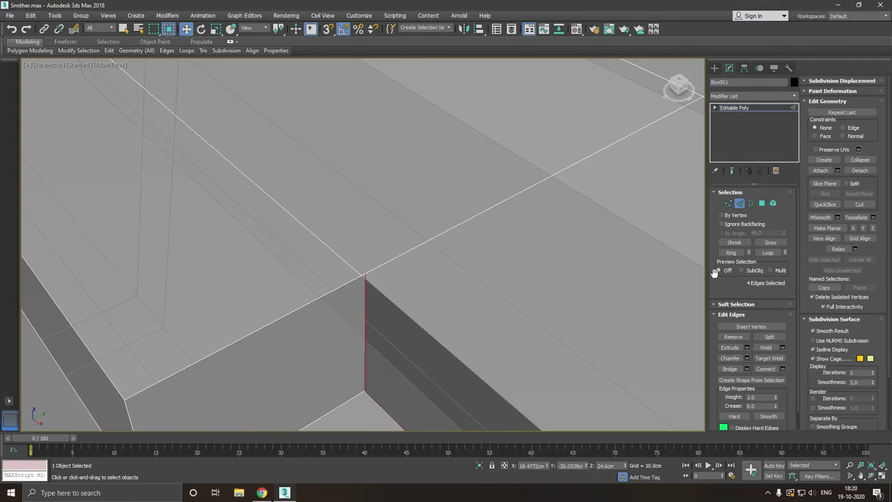
- Target Weld vertices at the groove corner
{"action": "left_click", "coordinate": [727, 203]}
{"action": "right_click", "coordinate": [434, 272]}
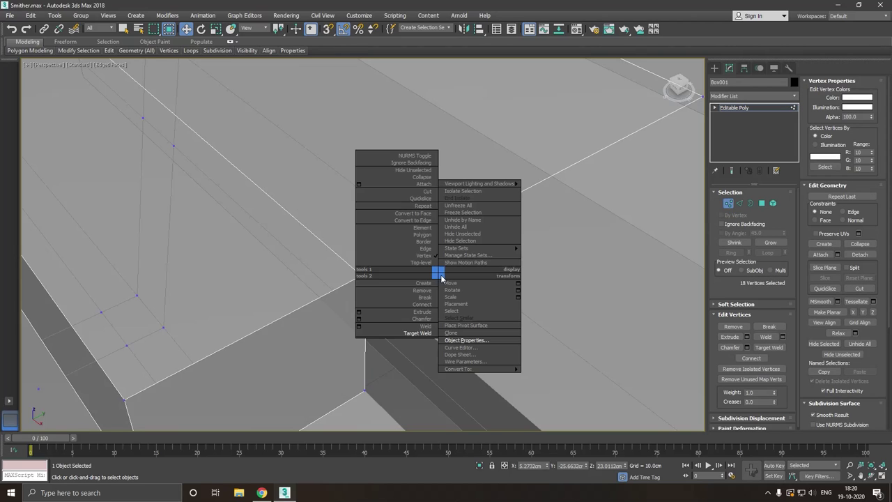
{"action": "left_click", "coordinate": [410, 331]}
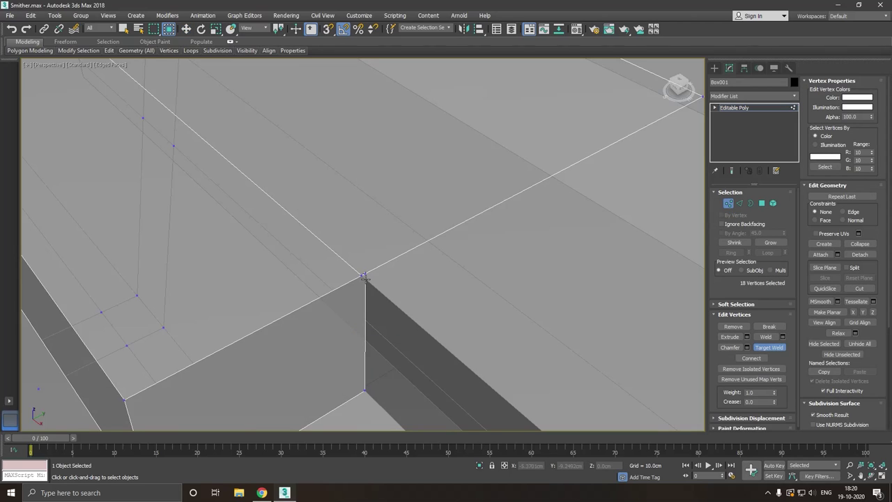
{"action": "scroll", "coordinate": [314, 249], "scroll_direction": "down", "scroll_amount": 3}
{"action": "scroll", "coordinate": [314, 249], "scroll_direction": "down", "scroll_amount": 2}
{"action": "scroll", "coordinate": [314, 250], "scroll_direction": "down", "scroll_amount": 3}
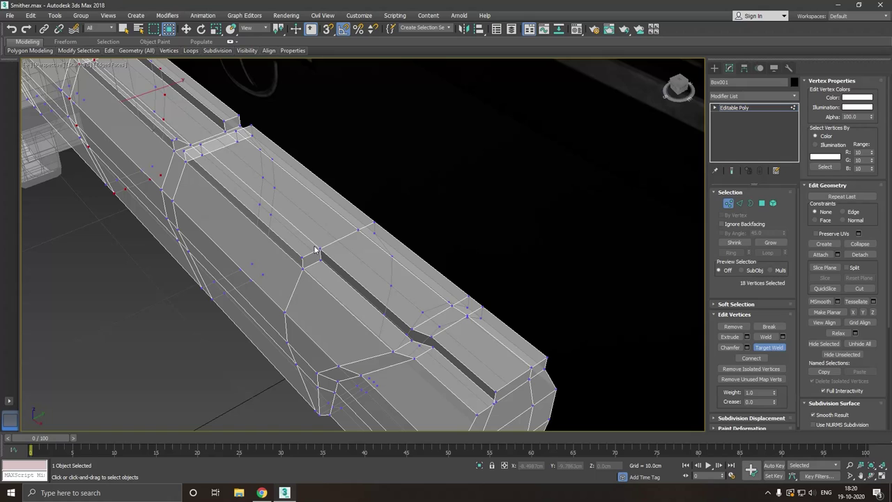
{"action": "scroll", "coordinate": [494, 402], "scroll_direction": "up", "scroll_amount": 5}
{"action": "scroll", "coordinate": [408, 325], "scroll_direction": "down", "scroll_amount": 3}
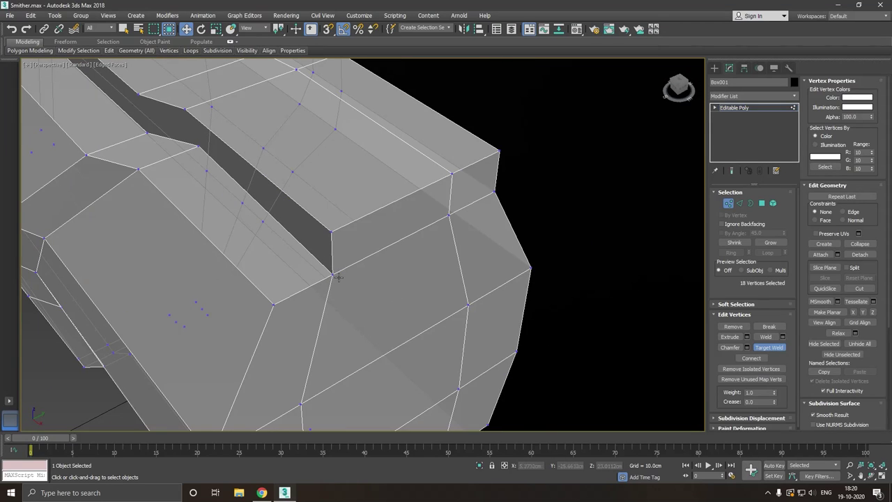
{"action": "mouse_move", "coordinate": [210, 281]}
{"action": "middle_mouse_down", "text": "alt"}
{"action": "mouse_move", "coordinate": [323, 304]}
{"action": "mouse_move", "coordinate": [566, 183]}
{"action": "middle_mouse_up", "text": "alt"}
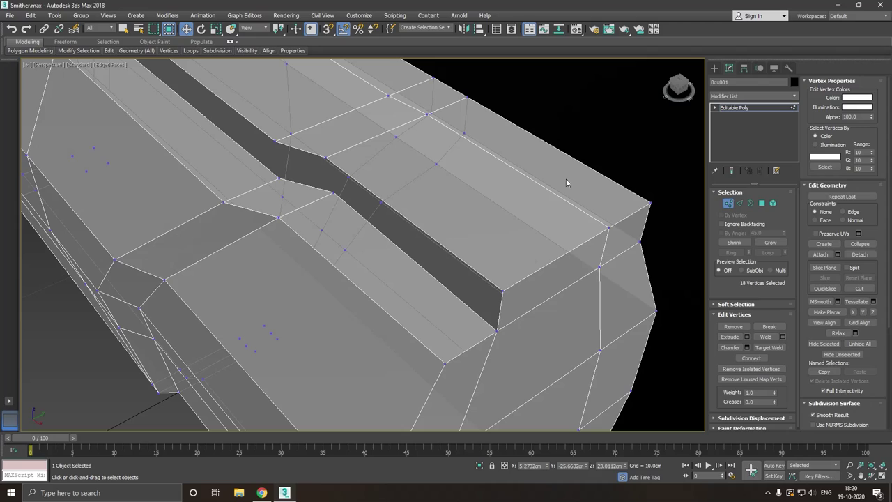
- Bridge the groove's upper and lower edges to close its open end
{"action": "left_click", "coordinate": [739, 202]}
{"action": "left_click", "coordinate": [414, 259]}
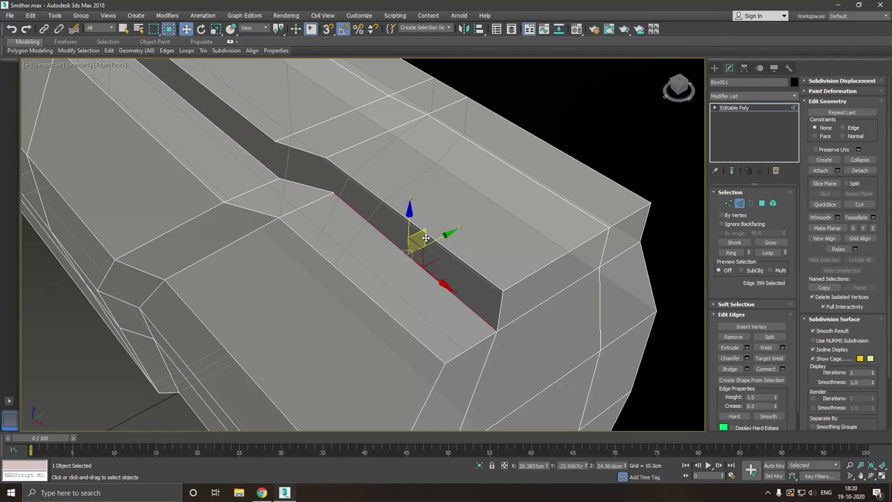
{"action": "left_click", "coordinate": [430, 238]}
{"action": "left_click", "coordinate": [423, 268], "text": "ctrl"}
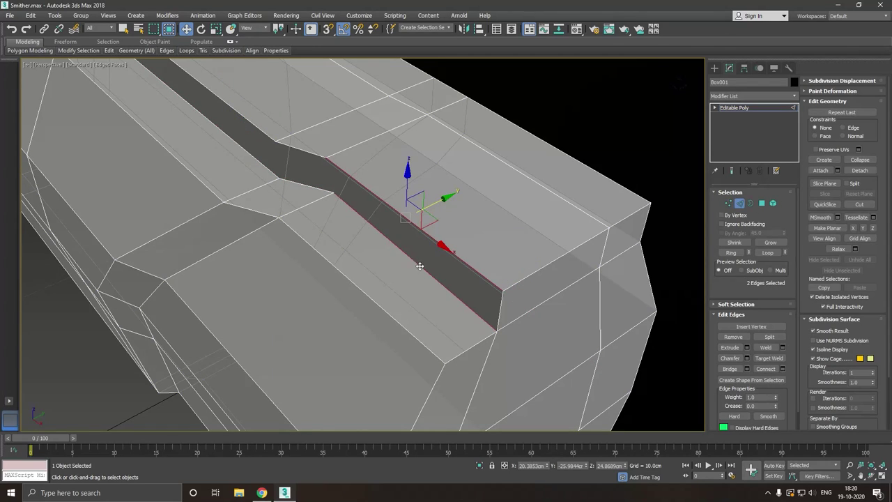
{"action": "left_click", "coordinate": [746, 369]}
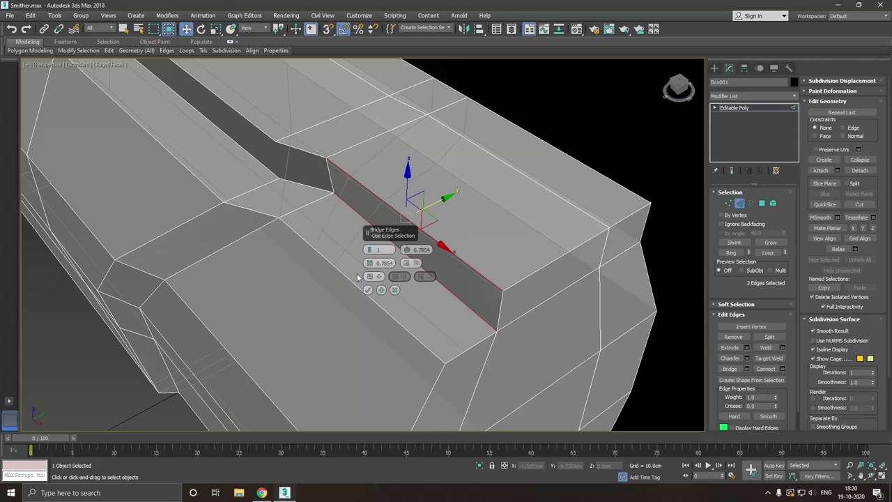
{"action": "left_click", "coordinate": [306, 185]}
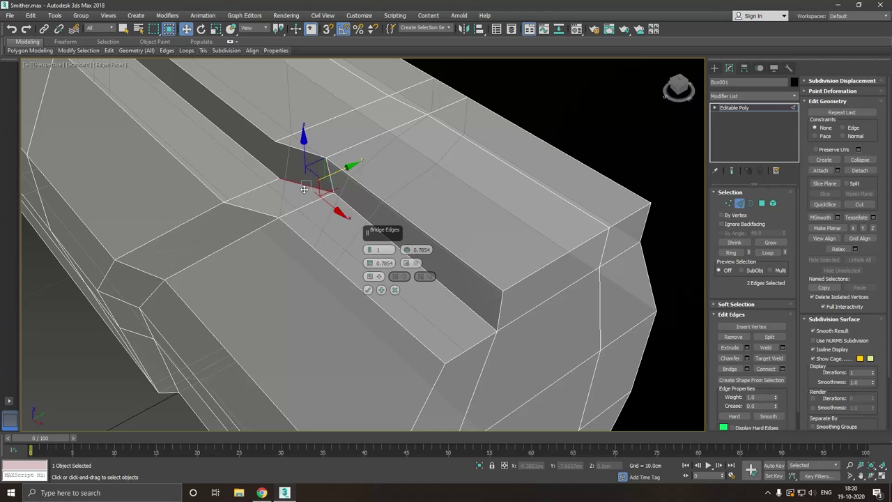
{"action": "key", "text": "ctrl+z"}
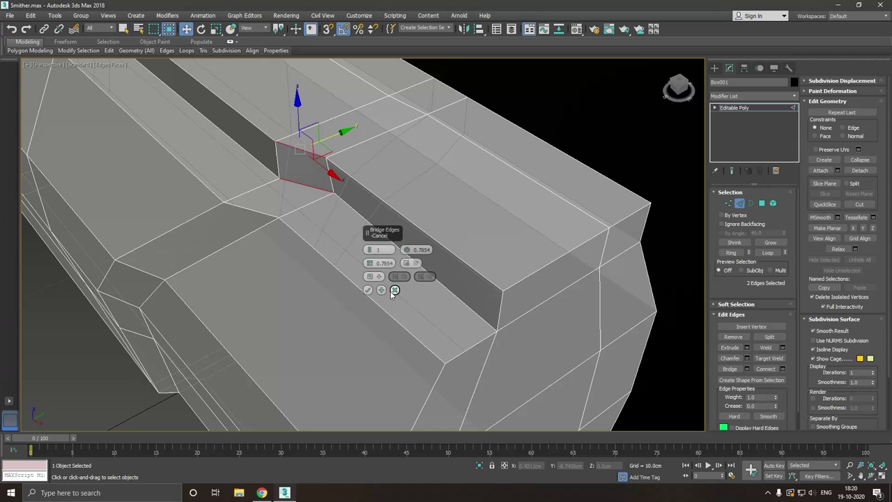
{"action": "left_click", "coordinate": [258, 131]}
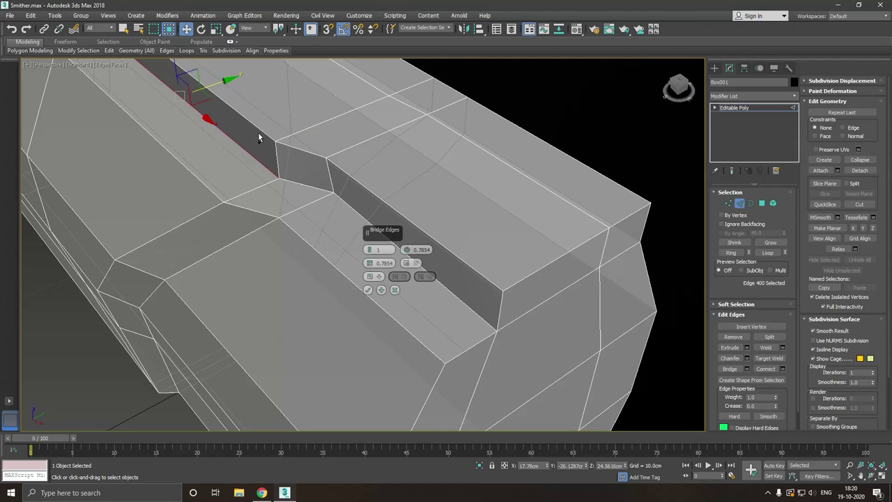
{"action": "left_click", "coordinate": [367, 289]}
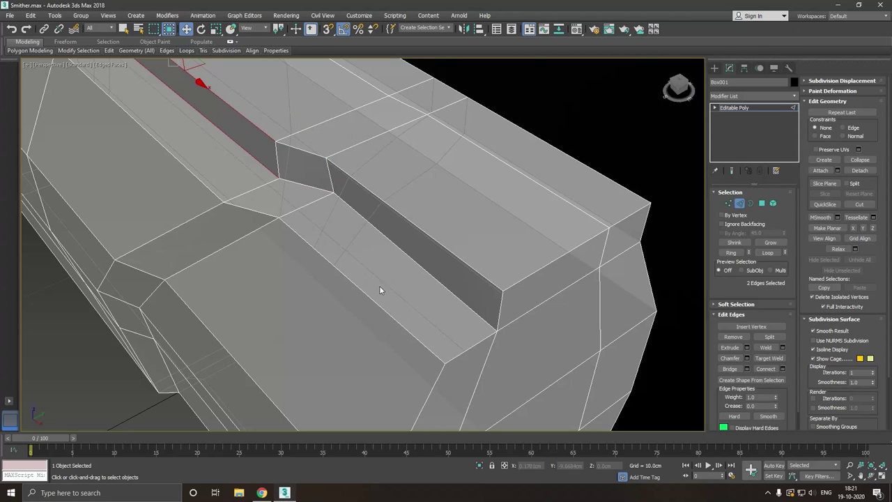
{"action": "scroll", "coordinate": [430, 268], "scroll_direction": "down", "scroll_amount": 5}
- Select the long edge along the barrel's top and shift it about 0.22 cm on Y
{"action": "middle_click_drag", "start_coordinate": [325, 223], "coordinate": [446, 327], "text": "alt"}
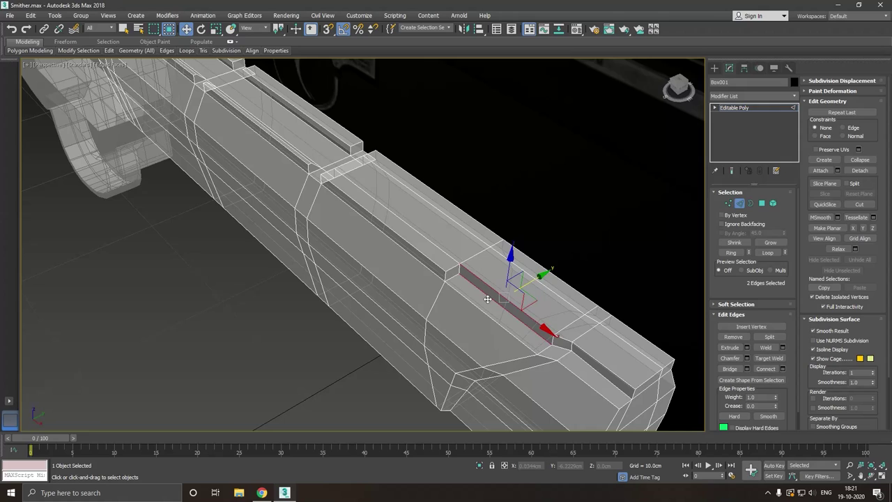
{"action": "scroll", "coordinate": [444, 326], "scroll_direction": "up", "scroll_amount": 2}
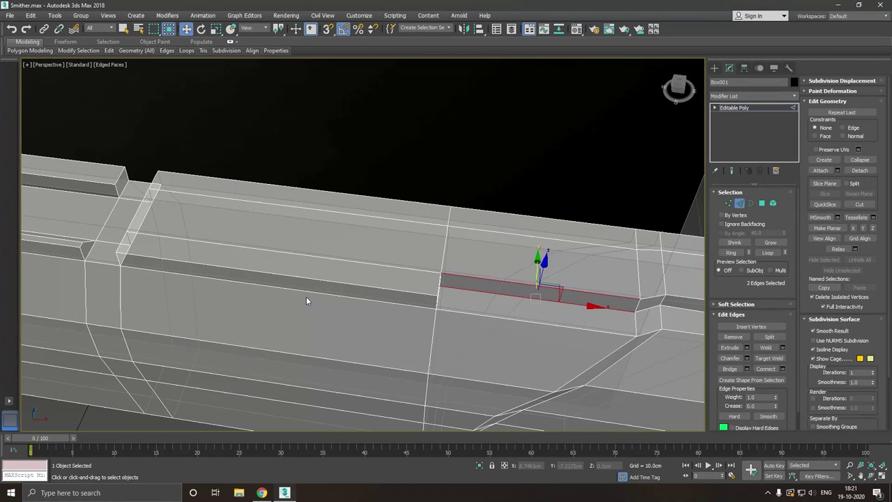
{"action": "mouse_move", "coordinate": [382, 319]}
{"action": "middle_mouse_down", "text": "alt"}
{"action": "mouse_move", "coordinate": [358, 304]}
{"action": "mouse_move", "coordinate": [442, 239]}
{"action": "middle_mouse_up", "text": "alt"}
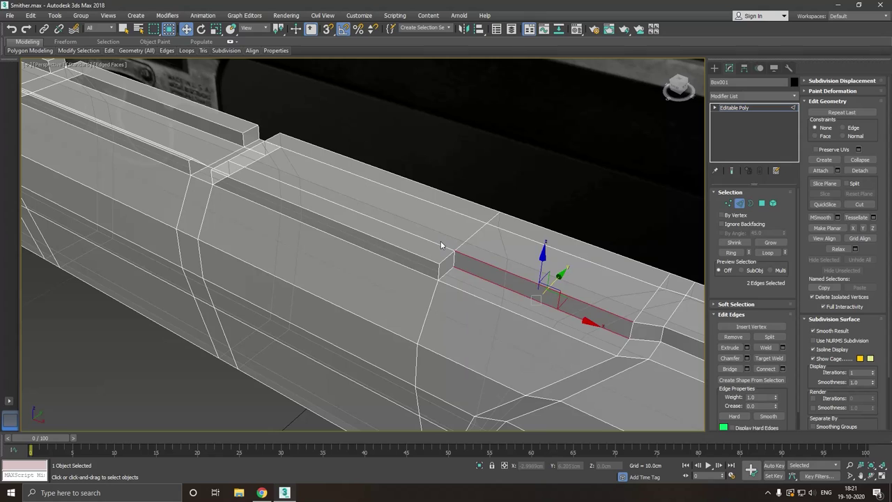
{"action": "scroll", "coordinate": [440, 240], "scroll_direction": "up", "scroll_amount": 2}
{"action": "middle_click_drag", "start_coordinate": [435, 292], "coordinate": [419, 290], "text": "alt"}
{"action": "middle_click_drag", "start_coordinate": [472, 284], "coordinate": [684, 198], "text": "alt"}
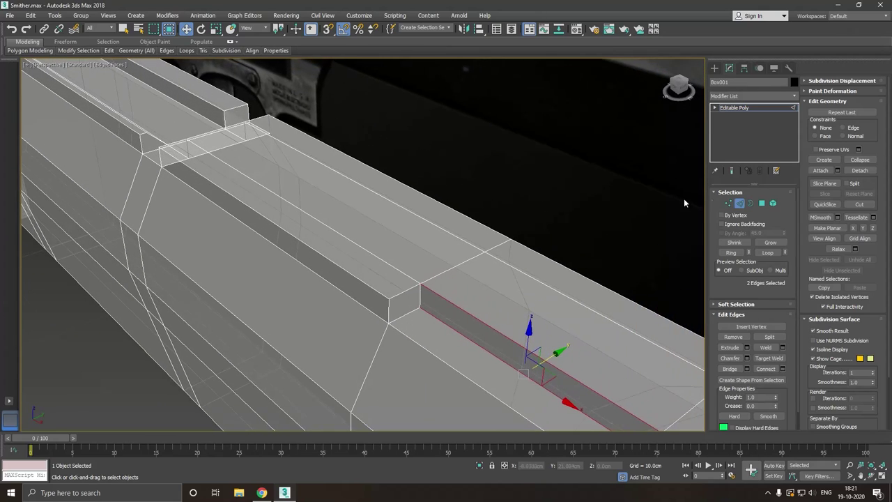
{"action": "left_click", "coordinate": [729, 203]}
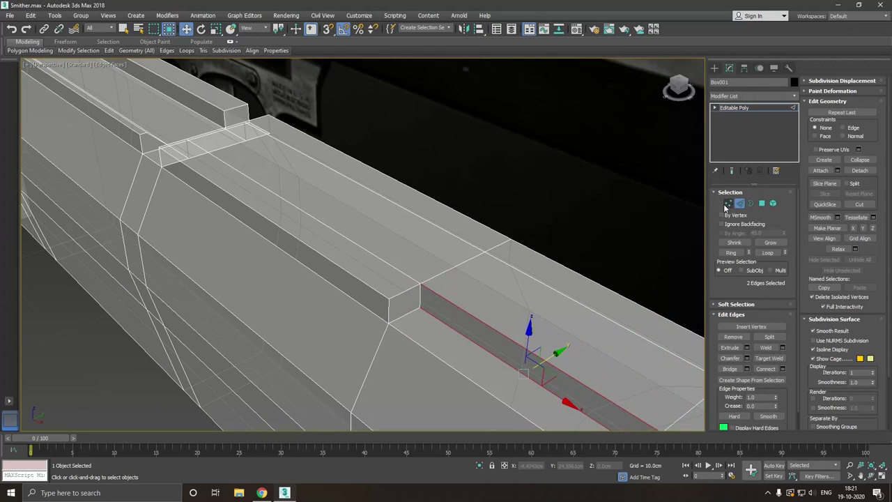
{"action": "left_click", "coordinate": [388, 300]}
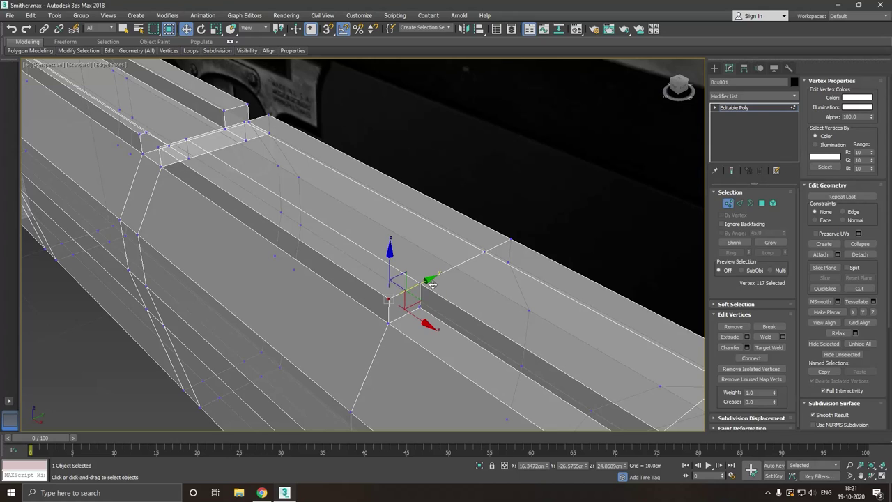
{"action": "left_click", "coordinate": [739, 203]}
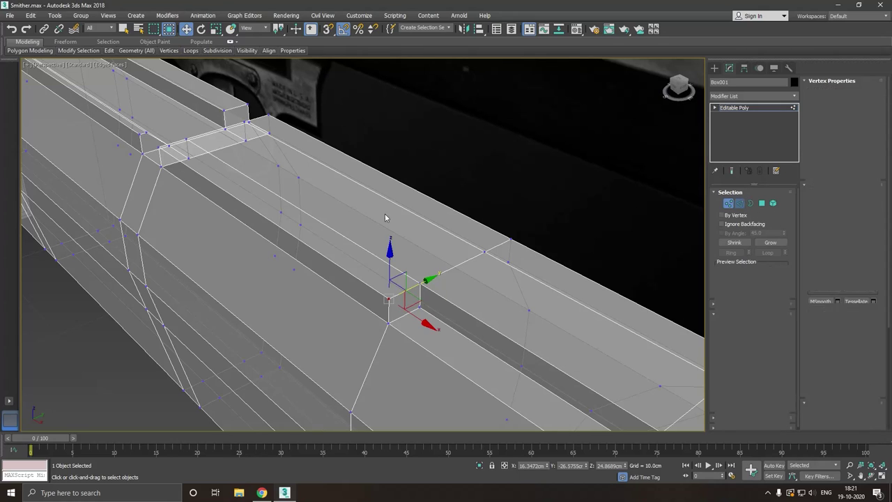
{"action": "left_click", "coordinate": [305, 241]}
{"action": "left_click", "coordinate": [344, 270]}
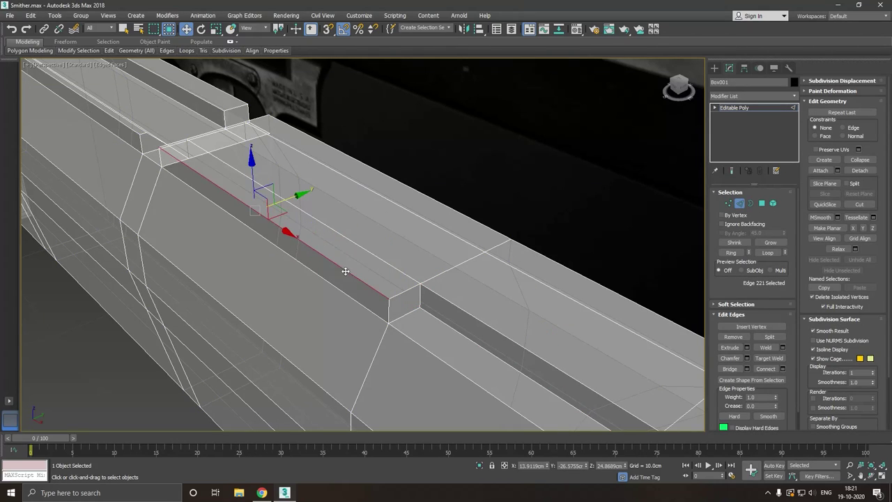
{"action": "left_click_drag", "start_coordinate": [284, 204], "coordinate": [300, 199]}
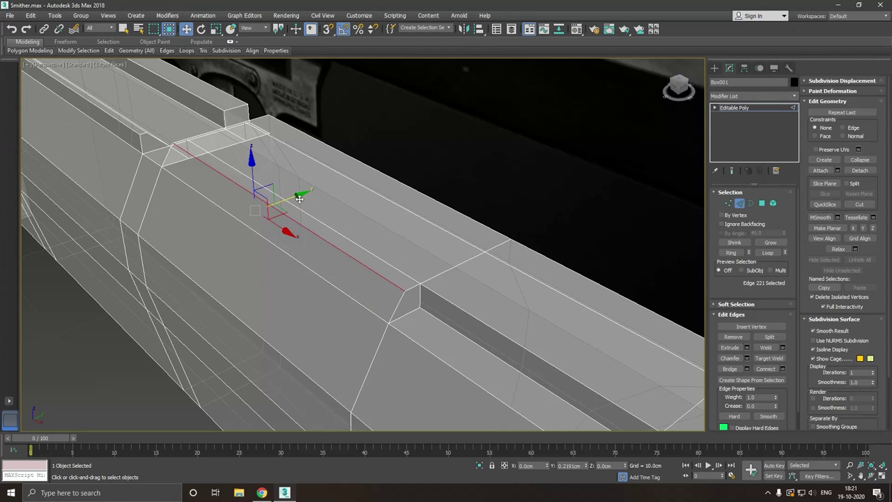
- Leave edge editing for the whole-object level and reframe the barrel running up-right
{"action": "scroll", "coordinate": [300, 199], "scroll_direction": "down", "scroll_amount": 2}
{"action": "scroll", "coordinate": [301, 199], "scroll_direction": "down", "scroll_amount": 2}
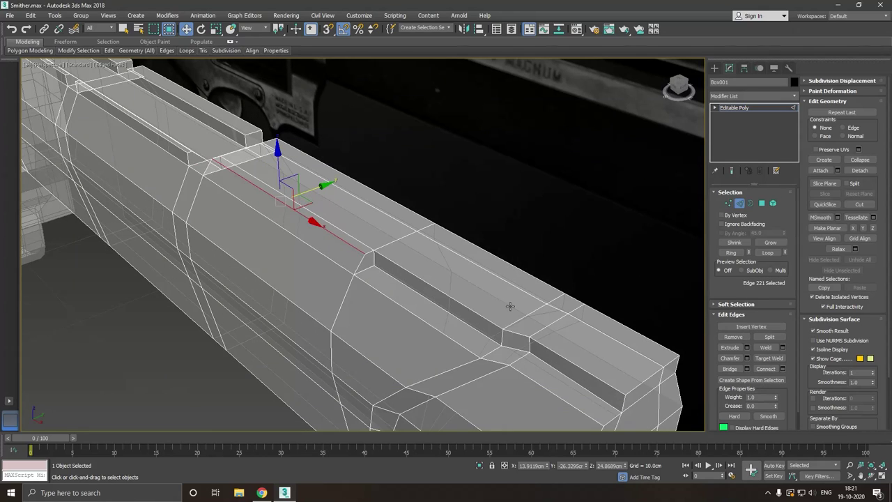
{"action": "middle_click_drag", "start_coordinate": [509, 306], "coordinate": [407, 263]}
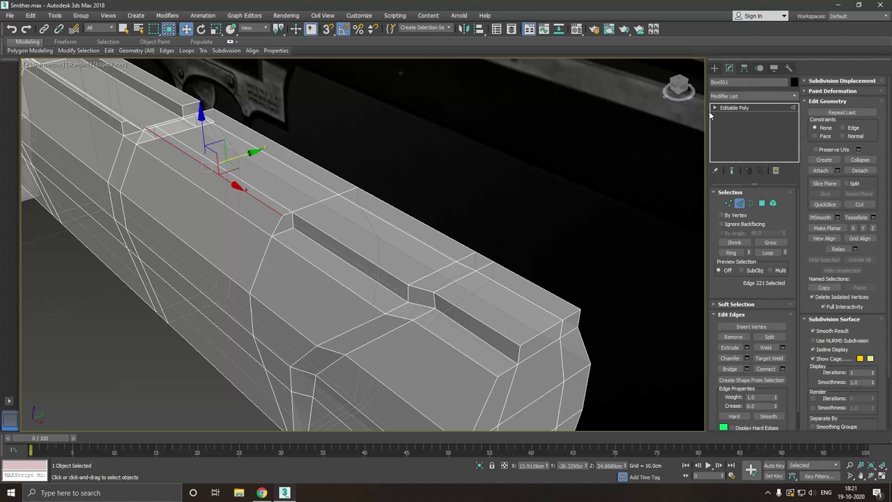
{"action": "left_click", "coordinate": [760, 108]}
{"action": "scroll", "coordinate": [453, 249], "scroll_direction": "down", "scroll_amount": 4}
{"action": "middle_click_drag", "start_coordinate": [454, 249], "coordinate": [460, 216], "text": "alt"}
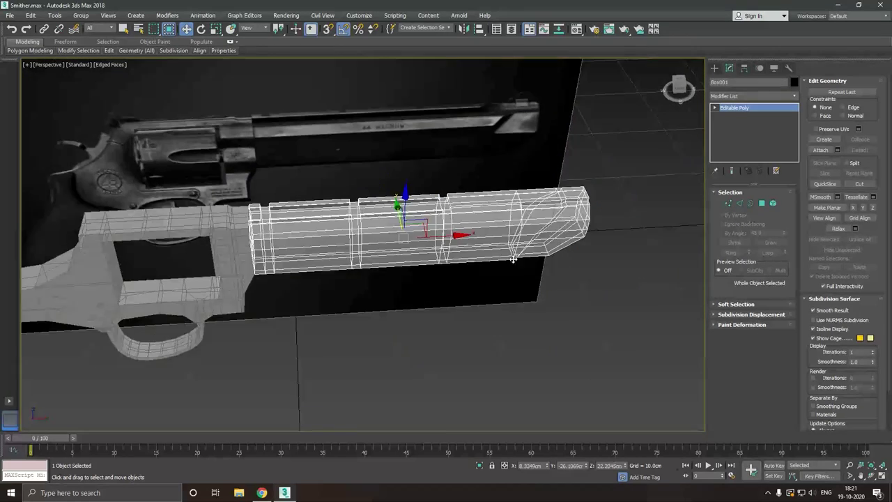
{"action": "scroll", "coordinate": [465, 203], "scroll_direction": "up", "scroll_amount": 3}
- Add a Symmetry modifier to Box001, mirroring across the Z axis
{"action": "left_click", "coordinate": [753, 96]}
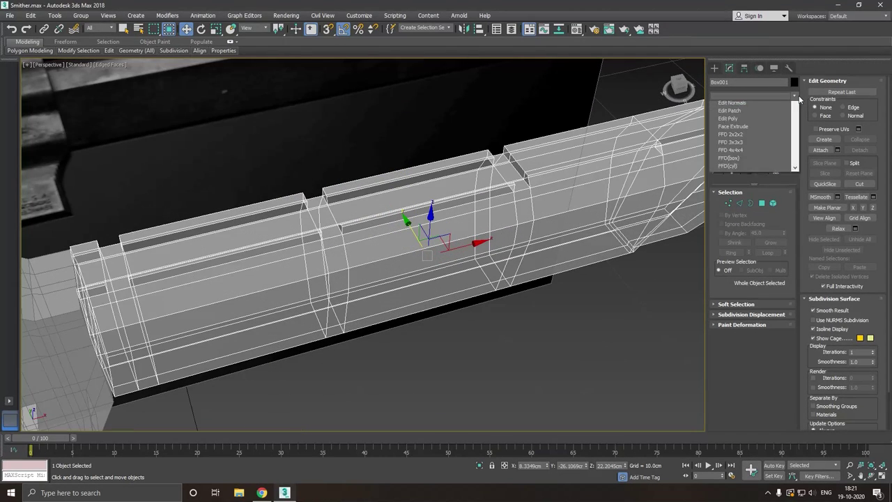
{"action": "scroll", "coordinate": [759, 279], "scroll_direction": "down", "scroll_amount": 5}
{"action": "scroll", "coordinate": [762, 332], "scroll_direction": "down", "scroll_amount": 5}
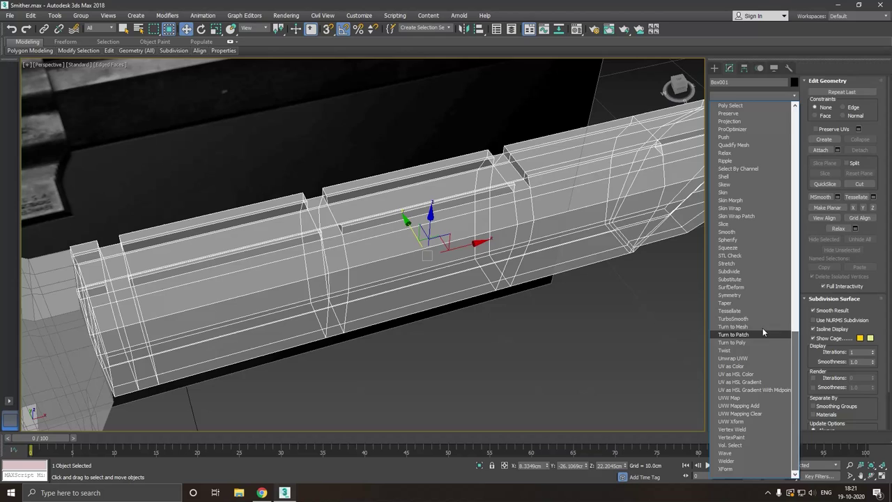
{"action": "left_click", "coordinate": [741, 294]}
{"action": "left_click", "coordinate": [766, 210]}
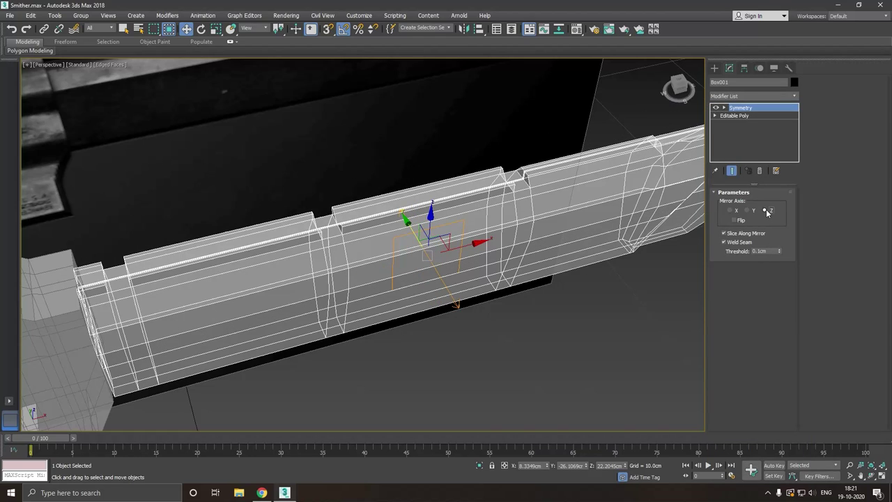
- Nudge the Symmetry mirror plane slightly along Y
{"action": "left_click", "coordinate": [741, 109]}
{"action": "mouse_move", "coordinate": [553, 235]}
{"action": "middle_mouse_down", "text": "alt"}
{"action": "mouse_move", "coordinate": [457, 223]}
{"action": "mouse_move", "coordinate": [448, 263]}
{"action": "middle_mouse_up", "text": "alt"}
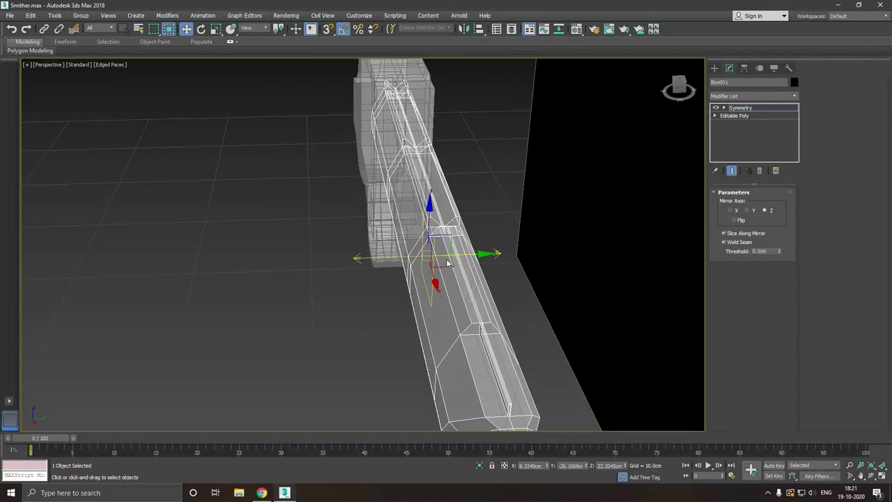
{"action": "left_click_drag", "start_coordinate": [473, 257], "coordinate": [483, 257]}
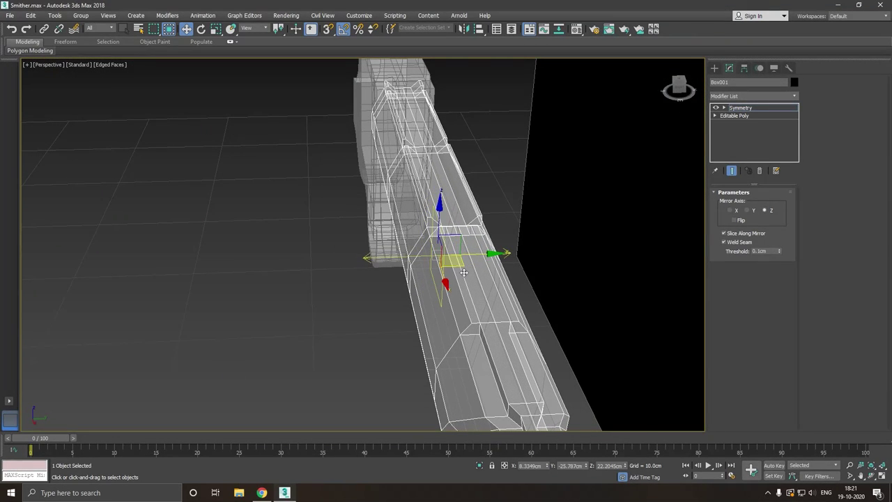
{"action": "mouse_move", "coordinate": [483, 256]}
{"action": "middle_mouse_down", "text": "alt"}
{"action": "mouse_move", "coordinate": [390, 286]}
{"action": "mouse_move", "coordinate": [302, 265]}
{"action": "middle_mouse_up", "text": "alt"}
{"action": "scroll", "coordinate": [375, 289], "scroll_direction": "up", "scroll_amount": 3}
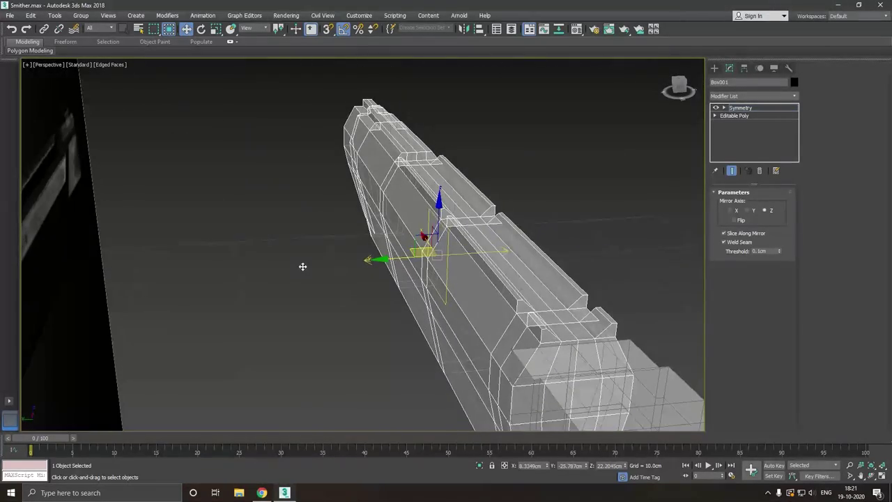
{"action": "mouse_move", "coordinate": [330, 217]}
{"action": "middle_mouse_down", "text": "alt"}
{"action": "mouse_move", "coordinate": [433, 277]}
{"action": "mouse_move", "coordinate": [509, 247]}
{"action": "mouse_move", "coordinate": [514, 269]}
{"action": "mouse_move", "coordinate": [459, 355]}
{"action": "middle_mouse_up", "text": "alt"}
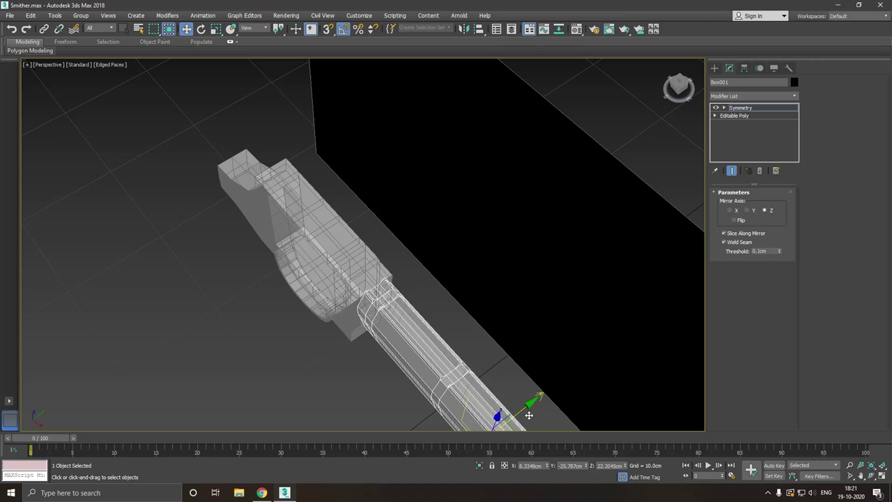
- Slide the barrel piece slightly along its axis and return to the Editable Poly level
{"action": "left_click_drag", "start_coordinate": [529, 414], "coordinate": [532, 410]}
{"action": "mouse_move", "coordinate": [532, 411]}
{"action": "middle_mouse_down", "text": "alt"}
{"action": "mouse_move", "coordinate": [335, 247]}
{"action": "mouse_move", "coordinate": [470, 343]}
{"action": "mouse_move", "coordinate": [458, 320]}
{"action": "middle_mouse_up", "text": "alt"}
{"action": "scroll", "coordinate": [452, 367], "scroll_direction": "up", "scroll_amount": 3}
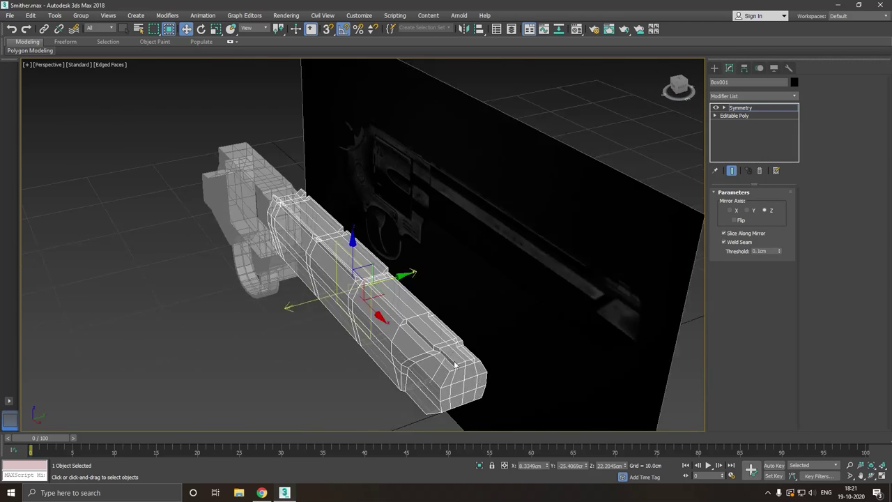
{"action": "scroll", "coordinate": [454, 365], "scroll_direction": "up", "scroll_amount": 3}
{"action": "left_click", "coordinate": [737, 116]}
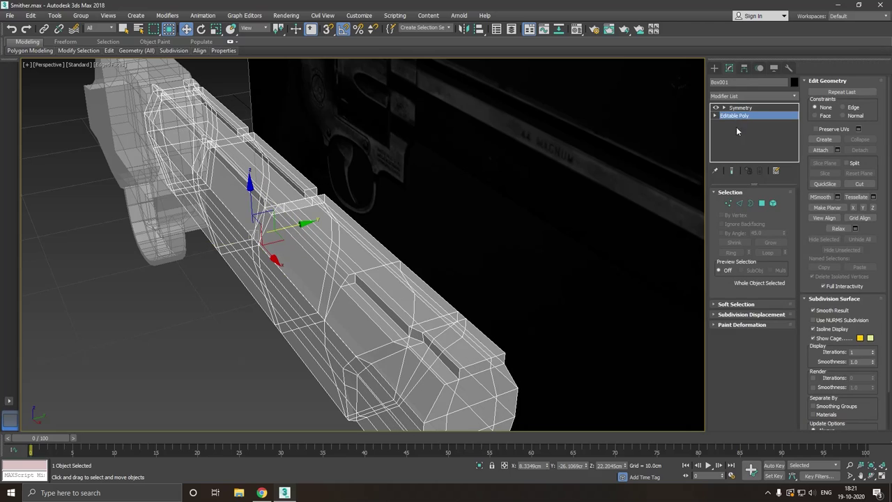
- Move the three groove wall faces about 0.37 cm along Y with Show End Result on, then deselect
{"action": "left_click", "coordinate": [761, 204]}
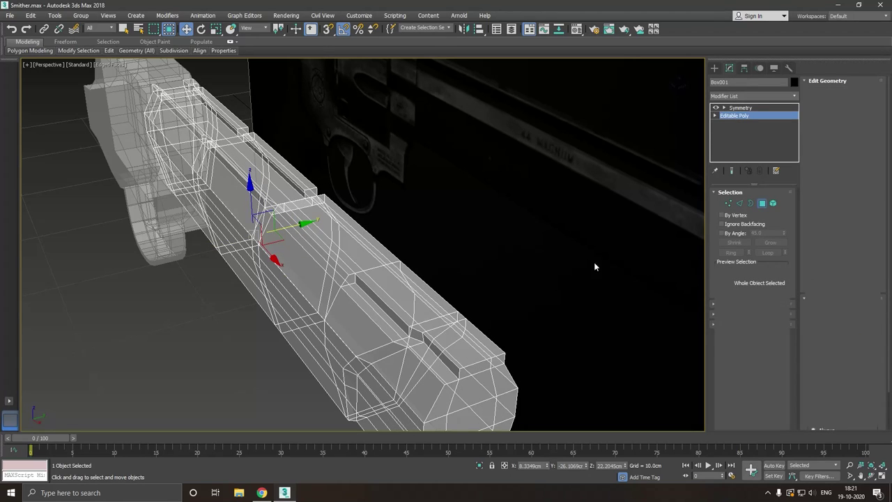
{"action": "scroll", "coordinate": [430, 347], "scroll_direction": "up", "scroll_amount": 2}
{"action": "left_click", "coordinate": [433, 345]}
{"action": "left_click", "coordinate": [416, 339], "text": "ctrl"}
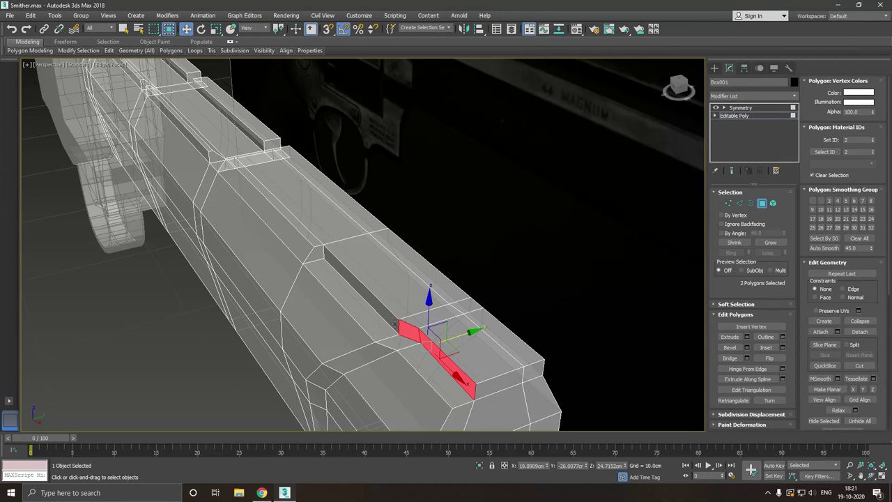
{"action": "left_click", "coordinate": [396, 323], "text": "ctrl"}
{"action": "left_click", "coordinate": [732, 171]}
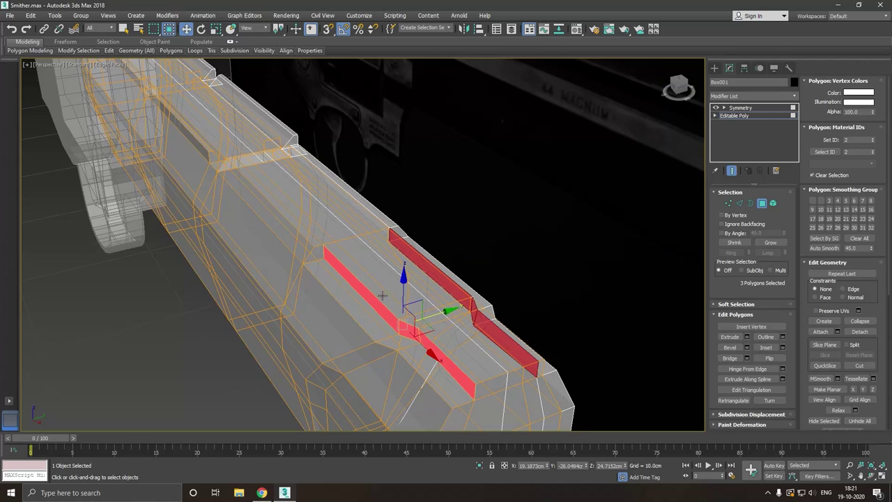
{"action": "left_click_drag", "start_coordinate": [440, 317], "coordinate": [463, 307]}
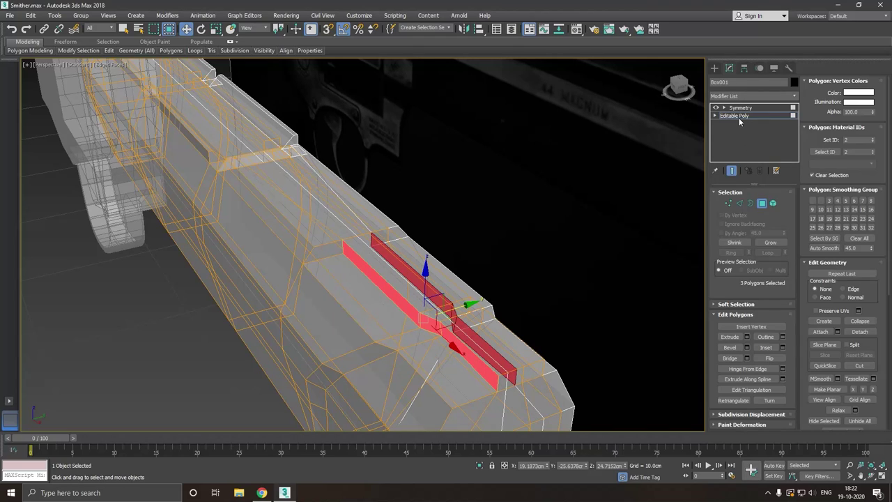
{"action": "left_click", "coordinate": [737, 117]}
{"action": "left_click", "coordinate": [459, 197]}
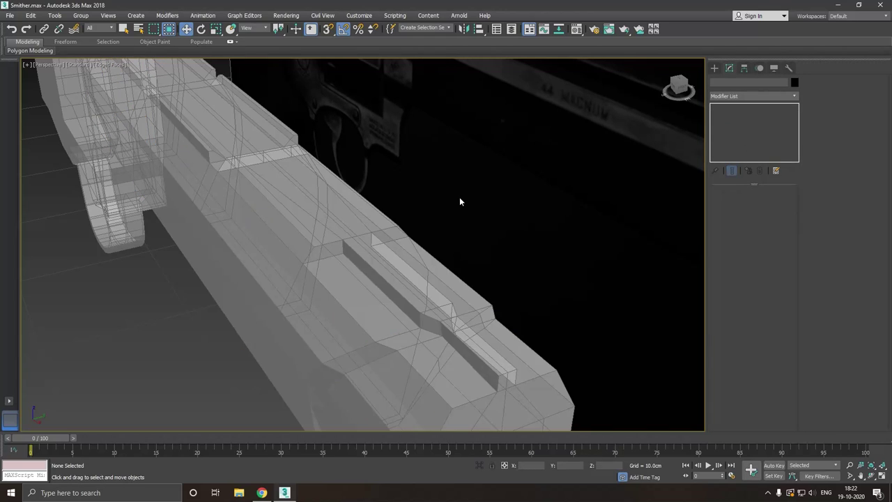
- Reselect Box001 and orbit to a side view comparing it with the revolver reference
{"action": "left_click", "coordinate": [339, 273]}
{"action": "scroll", "coordinate": [339, 273], "scroll_direction": "down", "scroll_amount": 3}
{"action": "scroll", "coordinate": [423, 233], "scroll_direction": "down", "scroll_amount": 3}
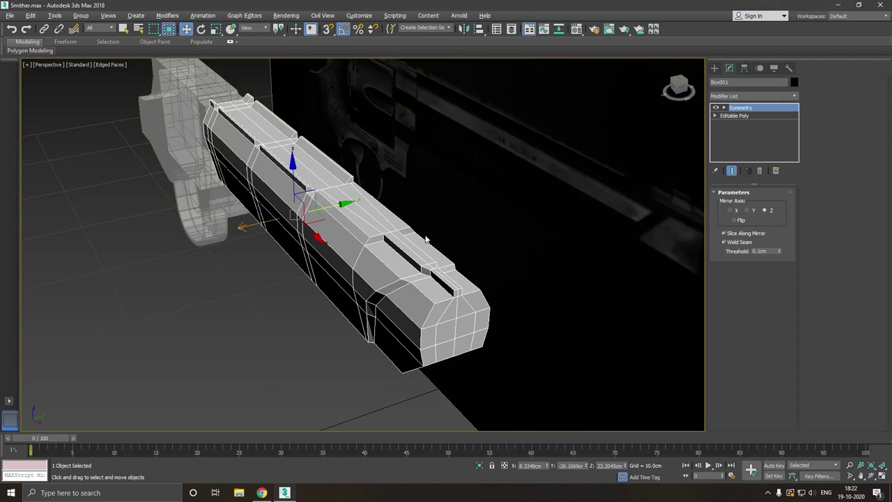
{"action": "scroll", "coordinate": [422, 233], "scroll_direction": "down", "scroll_amount": 3}
{"action": "middle_click_drag", "start_coordinate": [441, 270], "coordinate": [454, 241], "text": "alt"}
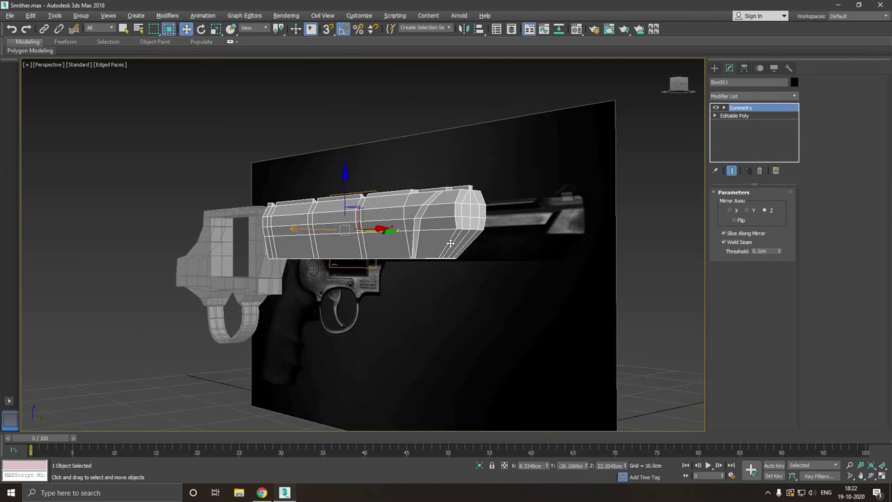
{"action": "scroll", "coordinate": [514, 253], "scroll_direction": "up", "scroll_amount": 3}
{"action": "mouse_move", "coordinate": [514, 253]}
{"action": "middle_mouse_down", "text": "alt"}
{"action": "mouse_move", "coordinate": [537, 278]}
{"action": "mouse_move", "coordinate": [510, 255]}
{"action": "mouse_move", "coordinate": [438, 245]}
{"action": "middle_mouse_up", "text": "alt"}
{"action": "scroll", "coordinate": [438, 245], "scroll_direction": "up", "scroll_amount": 2}
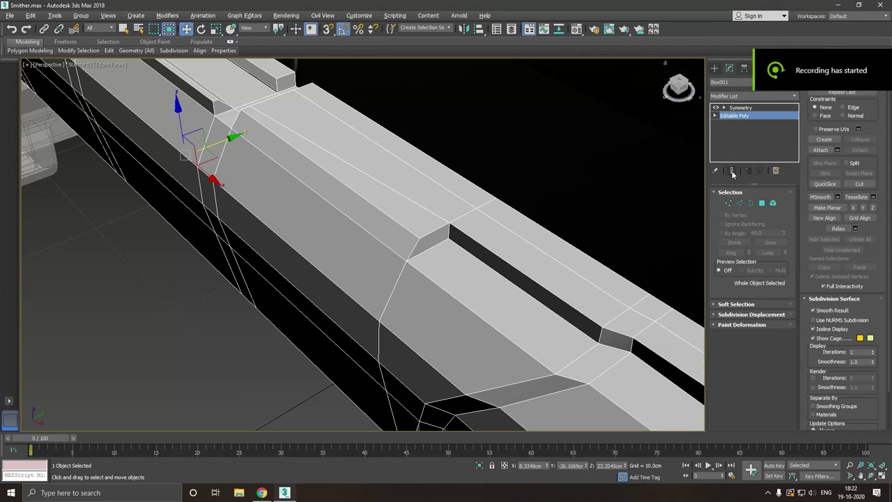
- Pick the slot-corner vertex and check the Symmetry result before returning to the base mesh
{"action": "left_click", "coordinate": [728, 203]}
{"action": "left_click", "coordinate": [451, 225]}
{"action": "left_click", "coordinate": [454, 244]}
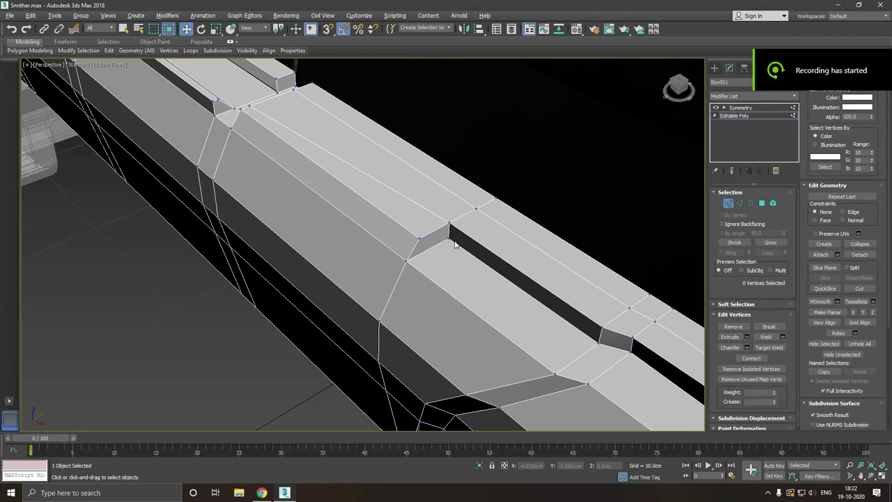
{"action": "left_click", "coordinate": [450, 225]}
{"action": "key", "text": "1"}
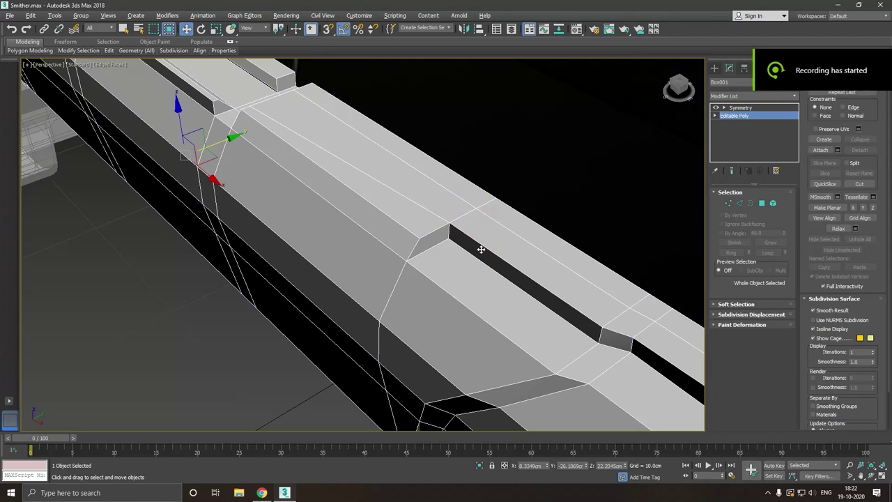
{"action": "left_click", "coordinate": [728, 203]}
{"action": "left_click", "coordinate": [450, 225]}
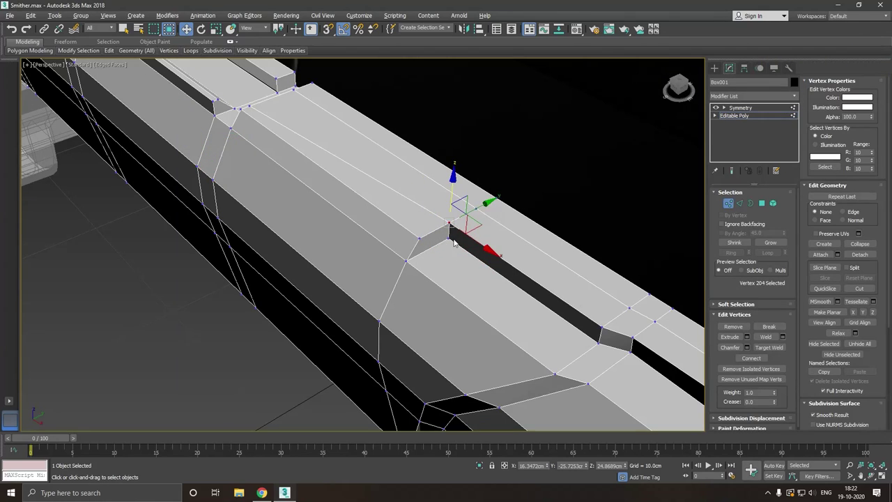
{"action": "key", "text": "1"}
{"action": "left_click", "coordinate": [740, 108]}
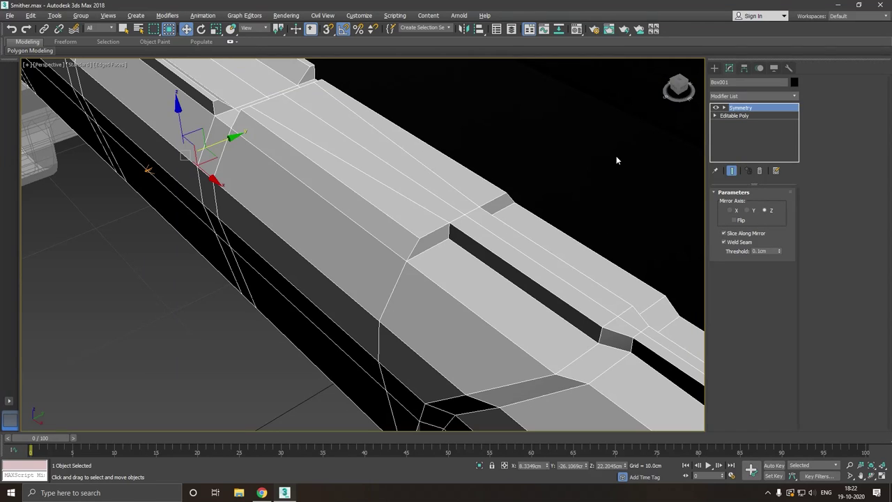
{"action": "left_click", "coordinate": [734, 117]}
- Slide the two slot-corner vertices along X and lower the slot-end vertex
{"action": "left_click", "coordinate": [728, 202]}
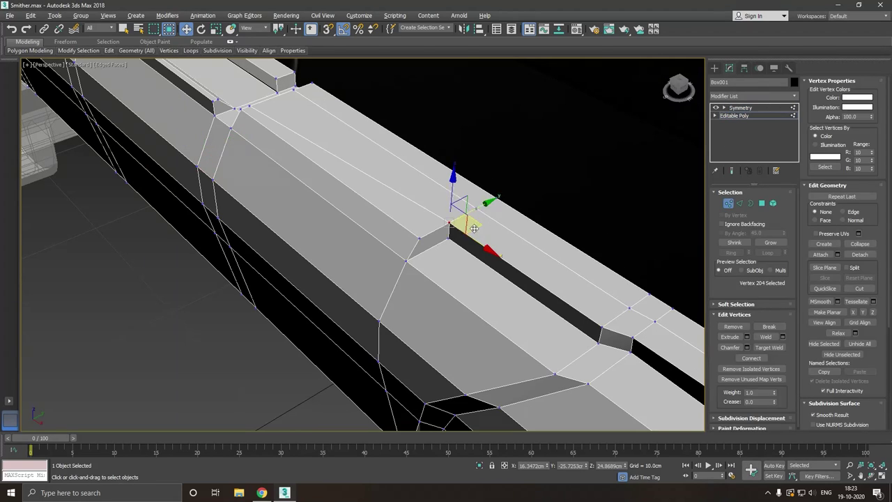
{"action": "left_click_drag", "start_coordinate": [441, 240], "coordinate": [462, 215]}
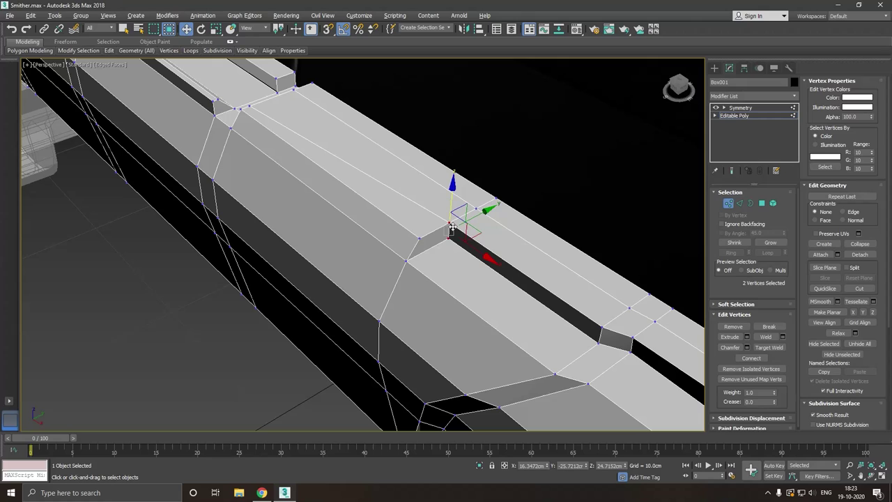
{"action": "left_click_drag", "start_coordinate": [484, 256], "coordinate": [503, 265]}
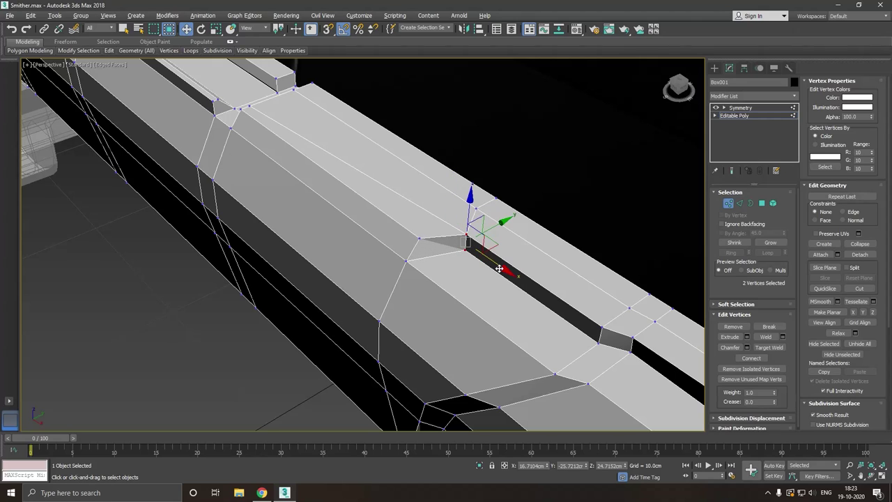
{"action": "middle_click_drag", "start_coordinate": [503, 266], "coordinate": [458, 287], "text": "alt"}
{"action": "left_click", "coordinate": [428, 217]}
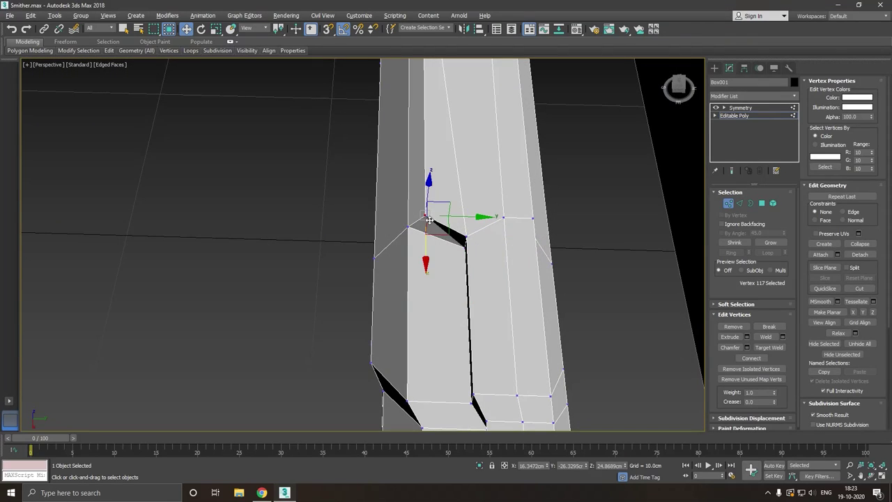
{"action": "left_click_drag", "start_coordinate": [430, 246], "coordinate": [432, 254]}
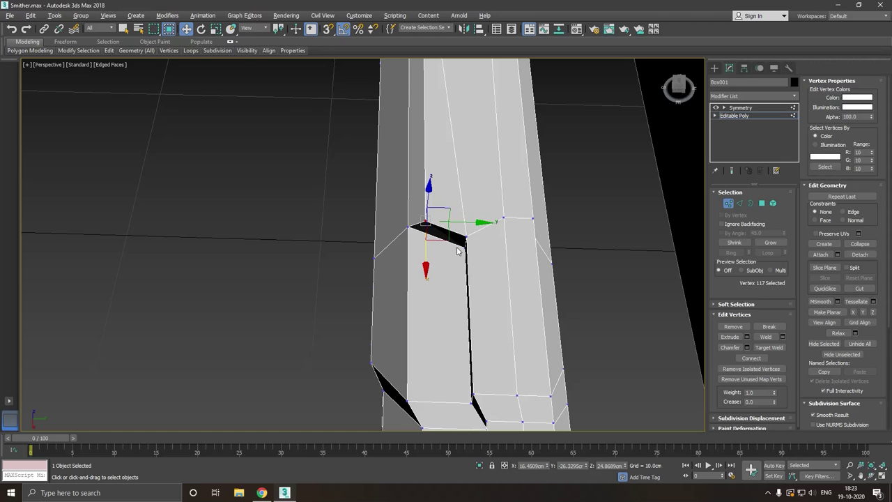
- Preview the mirrored result from above and the front end, then hide it again
{"action": "middle_click_drag", "start_coordinate": [495, 249], "coordinate": [460, 220]}
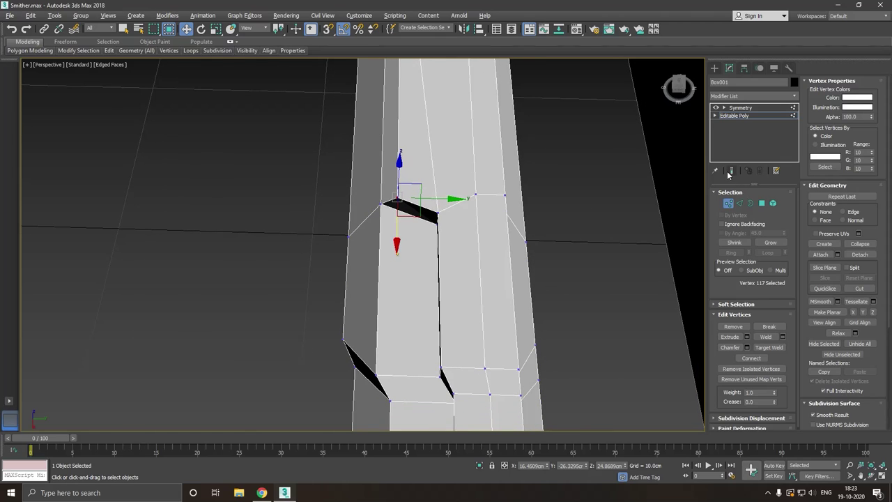
{"action": "left_click", "coordinate": [731, 170]}
{"action": "middle_click_drag", "start_coordinate": [472, 225], "coordinate": [539, 222], "text": "alt"}
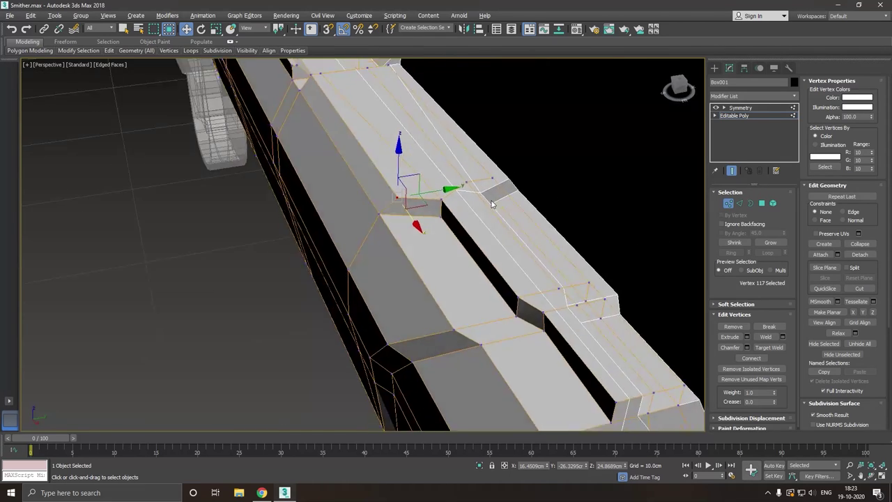
{"action": "scroll", "coordinate": [539, 221], "scroll_direction": "down", "scroll_amount": 2}
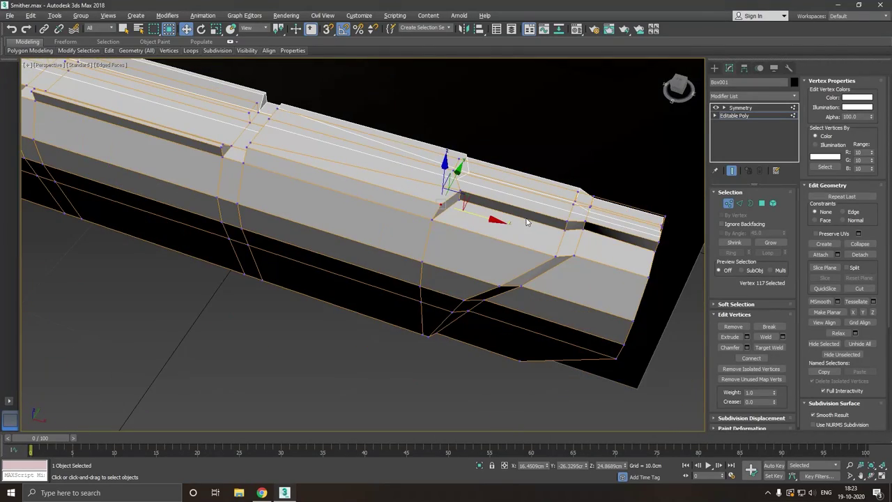
{"action": "mouse_move", "coordinate": [478, 228]}
{"action": "middle_mouse_down", "text": "alt"}
{"action": "mouse_move", "coordinate": [529, 227]}
{"action": "mouse_move", "coordinate": [508, 236]}
{"action": "mouse_move", "coordinate": [444, 223]}
{"action": "mouse_move", "coordinate": [433, 199]}
{"action": "middle_mouse_up", "text": "alt"}
{"action": "left_click", "coordinate": [732, 170]}
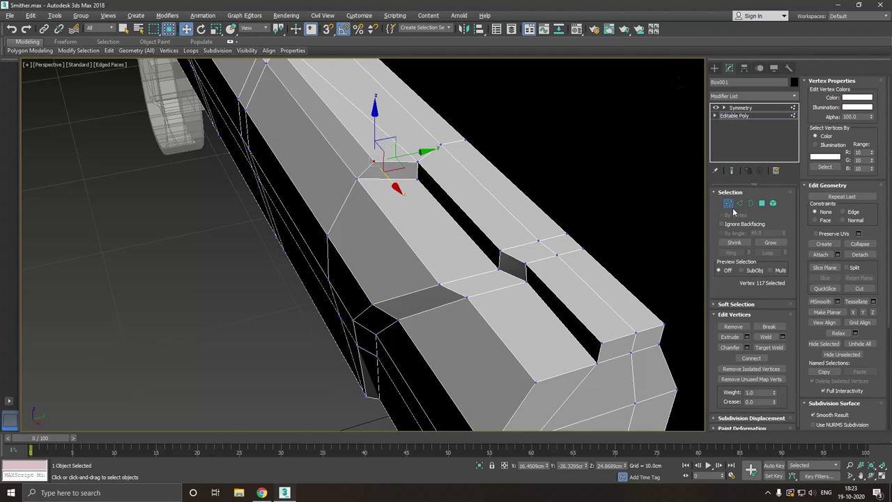
- Move four slot vertices along Y to narrow the slot and preview the mirrored result
{"action": "left_click", "coordinate": [500, 271], "text": "ctrl"}
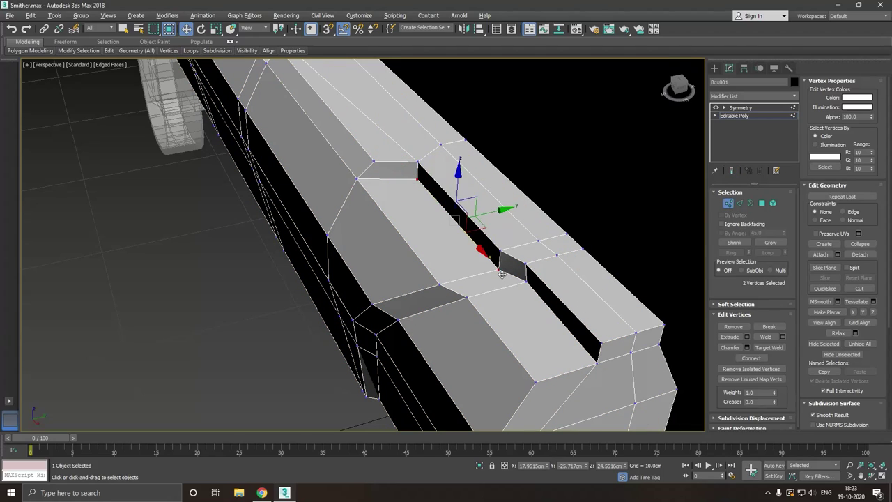
{"action": "left_click", "coordinate": [532, 285], "text": "ctrl"}
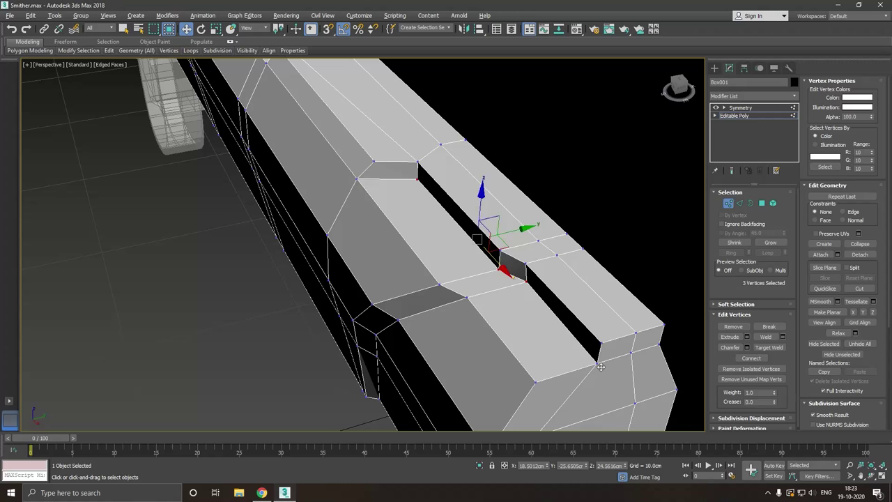
{"action": "left_click", "coordinate": [600, 363], "text": "ctrl"}
{"action": "left_click_drag", "start_coordinate": [550, 261], "coordinate": [540, 263]}
{"action": "left_click", "coordinate": [730, 171]}
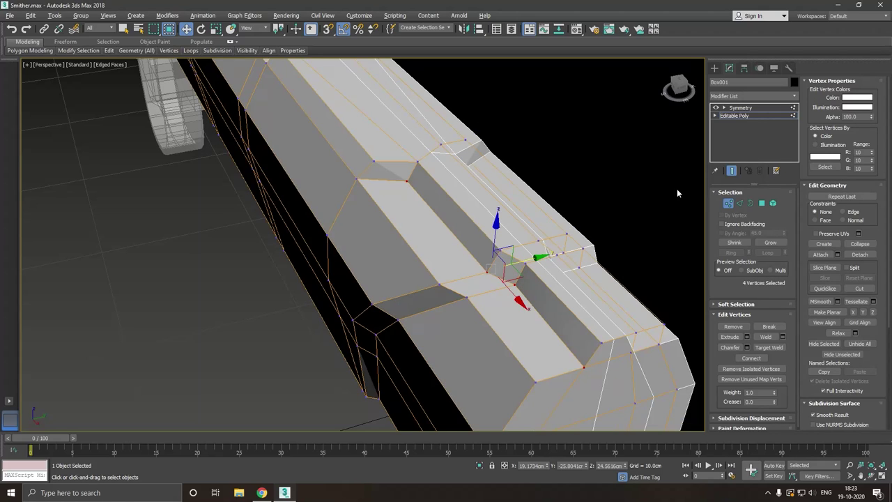
{"action": "mouse_move", "coordinate": [677, 189]}
{"action": "middle_mouse_down", "text": "alt"}
{"action": "mouse_move", "coordinate": [479, 228]}
{"action": "mouse_move", "coordinate": [458, 209]}
{"action": "mouse_move", "coordinate": [530, 205]}
{"action": "mouse_move", "coordinate": [478, 171]}
{"action": "mouse_move", "coordinate": [462, 206]}
{"action": "mouse_move", "coordinate": [416, 208]}
{"action": "mouse_move", "coordinate": [428, 241]}
{"action": "mouse_move", "coordinate": [428, 206]}
{"action": "middle_mouse_up", "text": "alt"}
{"action": "scroll", "coordinate": [533, 205], "scroll_direction": "up", "scroll_amount": 4}
{"action": "scroll", "coordinate": [537, 206], "scroll_direction": "up", "scroll_amount": 2}
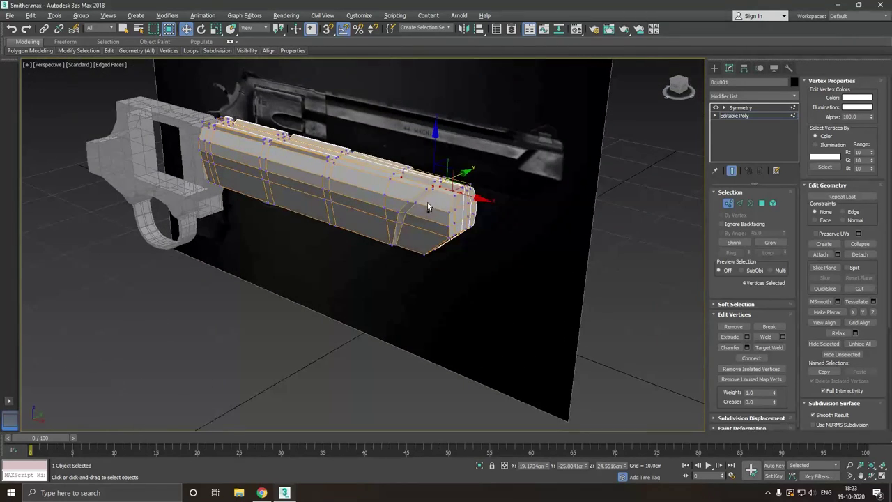
{"action": "left_click", "coordinate": [731, 170]}
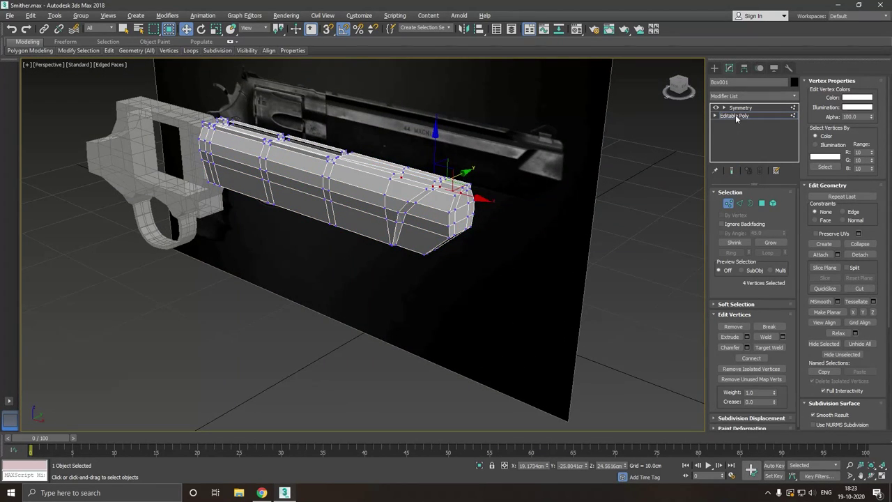
{"action": "left_click", "coordinate": [737, 116]}
{"action": "right_click", "coordinate": [736, 116]}
{"action": "left_click", "coordinate": [752, 199]}
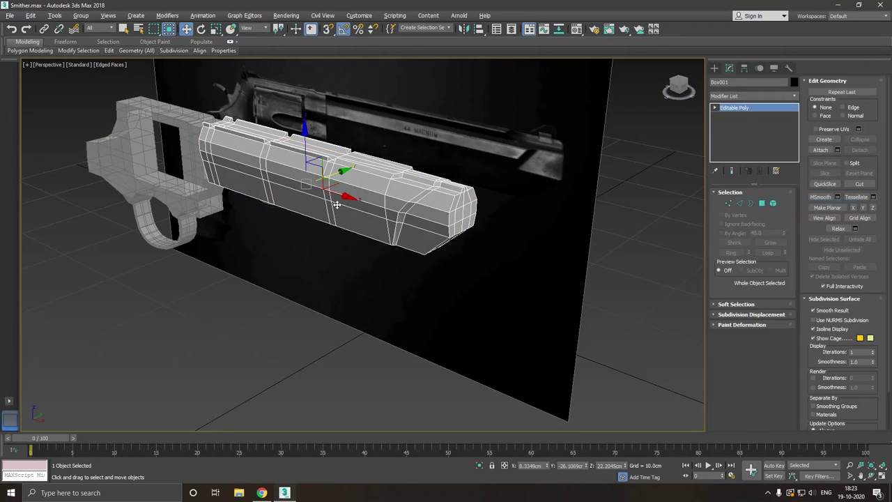
{"action": "mouse_move", "coordinate": [337, 204]}
{"action": "middle_mouse_down", "text": "alt"}
{"action": "mouse_move", "coordinate": [424, 202]}
{"action": "mouse_move", "coordinate": [423, 223]}
{"action": "mouse_move", "coordinate": [404, 237]}
{"action": "mouse_move", "coordinate": [388, 215]}
{"action": "middle_mouse_up", "text": "alt"}
{"action": "key", "text": "alt+x"}
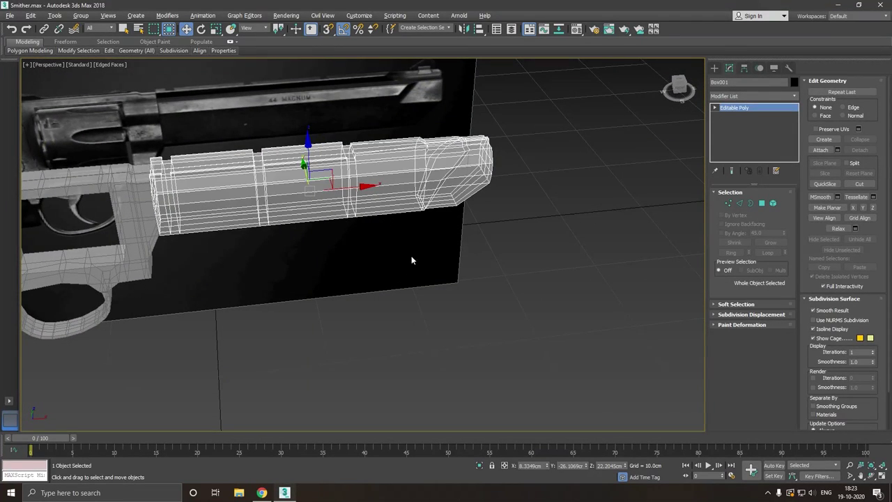
{"action": "key", "text": "f"}
{"action": "left_click", "coordinate": [436, 305]}
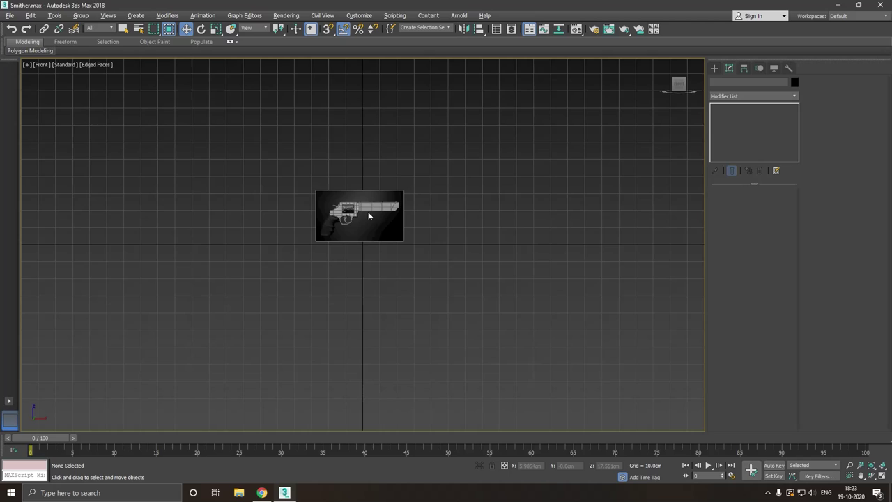
{"action": "scroll", "coordinate": [376, 209], "scroll_direction": "up", "scroll_amount": 5}
{"action": "scroll", "coordinate": [383, 206], "scroll_direction": "up", "scroll_amount": 3}
{"action": "scroll", "coordinate": [445, 244], "scroll_direction": "up", "scroll_amount": 1}
{"action": "scroll", "coordinate": [491, 239], "scroll_direction": "up", "scroll_amount": 1}
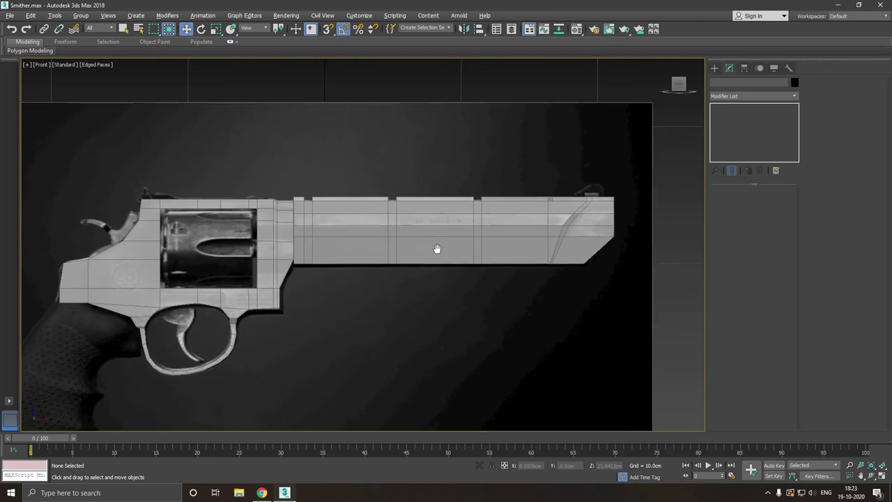
{"action": "scroll", "coordinate": [501, 230], "scroll_direction": "up", "scroll_amount": 1}
{"action": "scroll", "coordinate": [509, 226], "scroll_direction": "up", "scroll_amount": 2}
{"action": "left_click", "coordinate": [508, 232]}
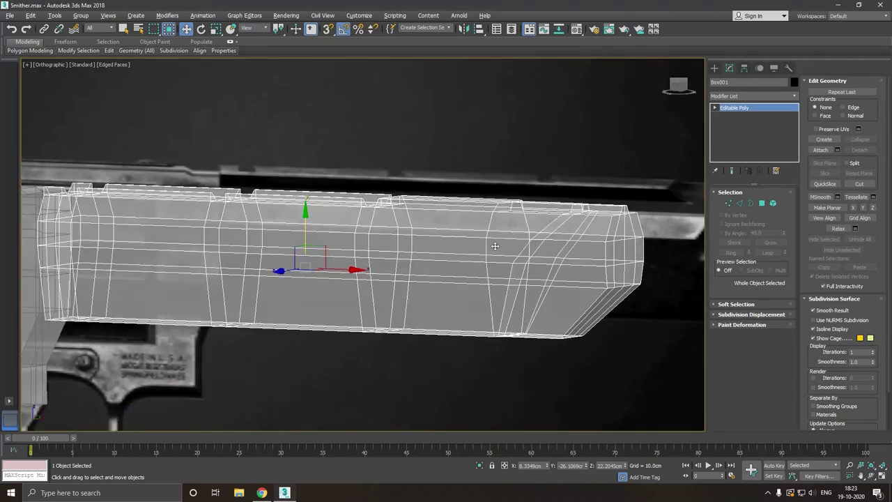
{"action": "middle_click_drag", "start_coordinate": [523, 240], "coordinate": [472, 254], "text": "alt"}
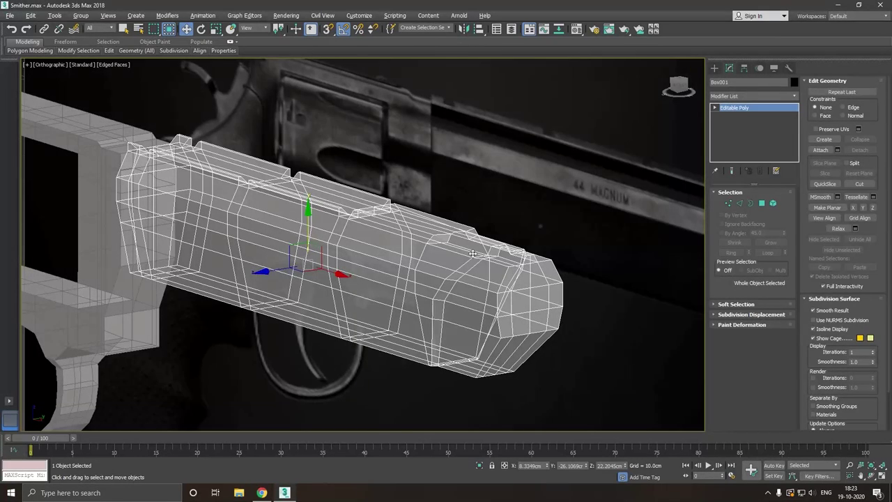
{"action": "key", "text": "f"}
{"action": "scroll", "coordinate": [410, 215], "scroll_direction": "up", "scroll_amount": 2}
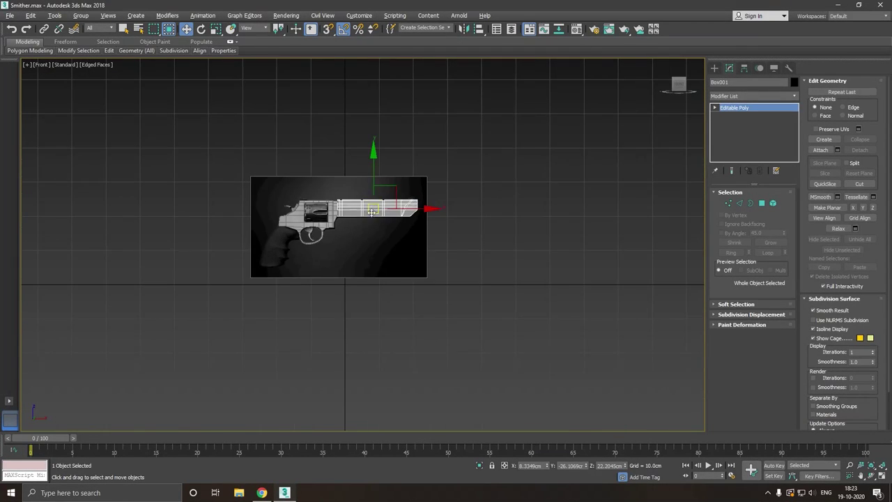
{"action": "scroll", "coordinate": [405, 233], "scroll_direction": "up", "scroll_amount": 2}
{"action": "scroll", "coordinate": [397, 265], "scroll_direction": "up", "scroll_amount": 2}
{"action": "scroll", "coordinate": [390, 289], "scroll_direction": "up", "scroll_amount": 2}
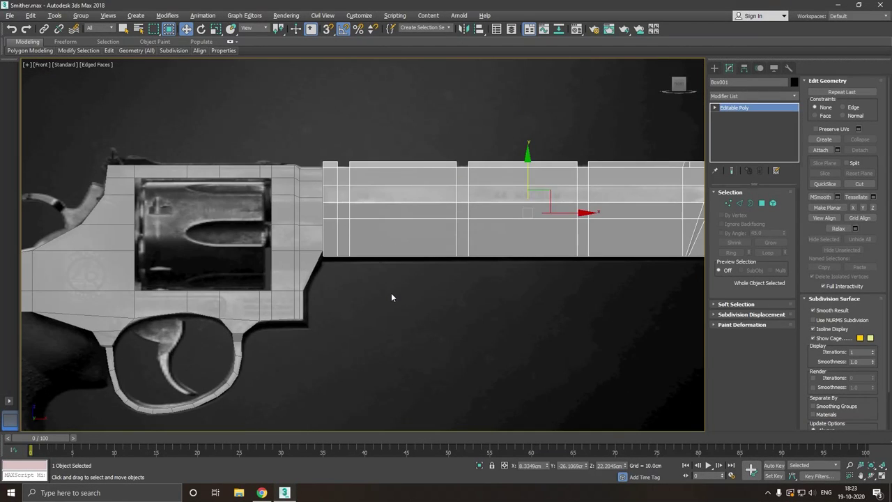
{"action": "scroll", "coordinate": [442, 223], "scroll_direction": "down", "scroll_amount": 4}
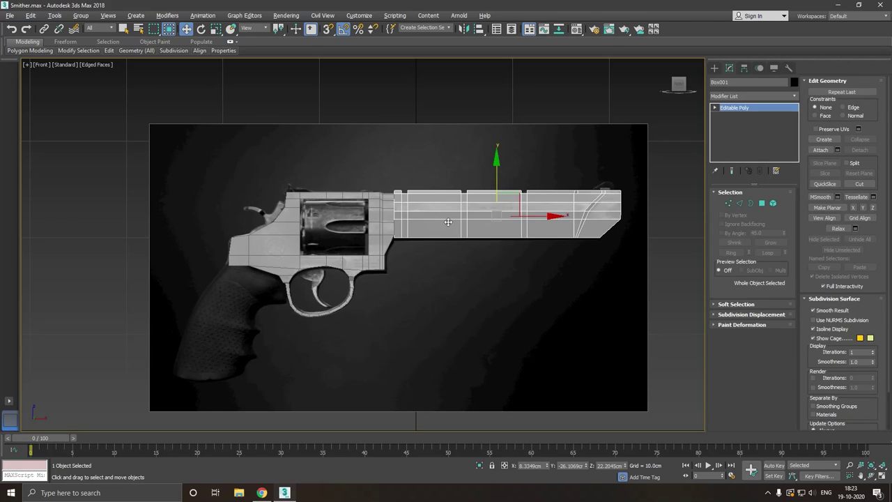
- Select the frame and, in Polygon mode, pick faces along its rear underside
{"action": "left_click", "coordinate": [449, 276]}
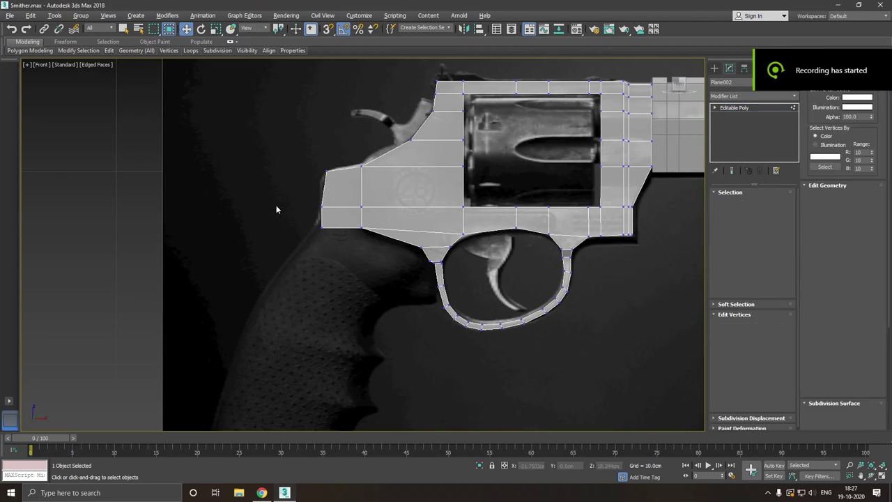
{"action": "left_click_drag", "start_coordinate": [318, 209], "coordinate": [325, 214]}
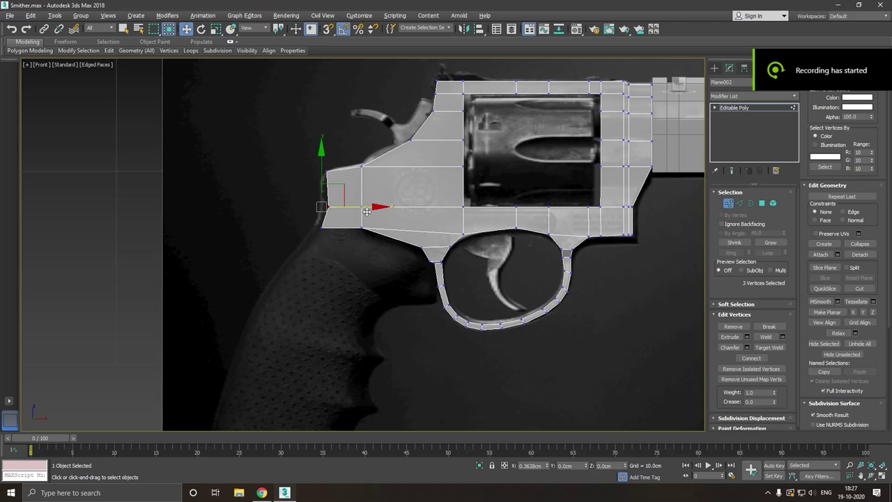
{"action": "middle_click_drag", "start_coordinate": [411, 235], "coordinate": [445, 209], "text": "alt"}
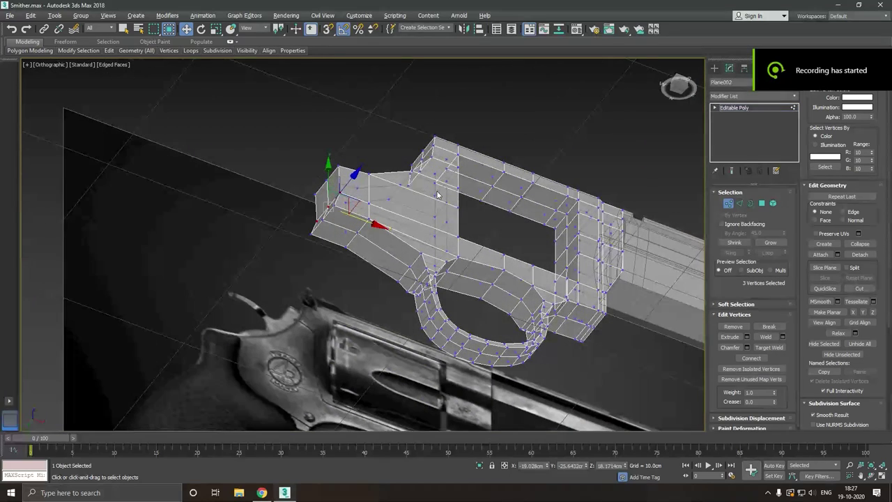
{"action": "left_click", "coordinate": [755, 204]}
{"action": "left_click", "coordinate": [761, 203]}
{"action": "left_click", "coordinate": [335, 223]}
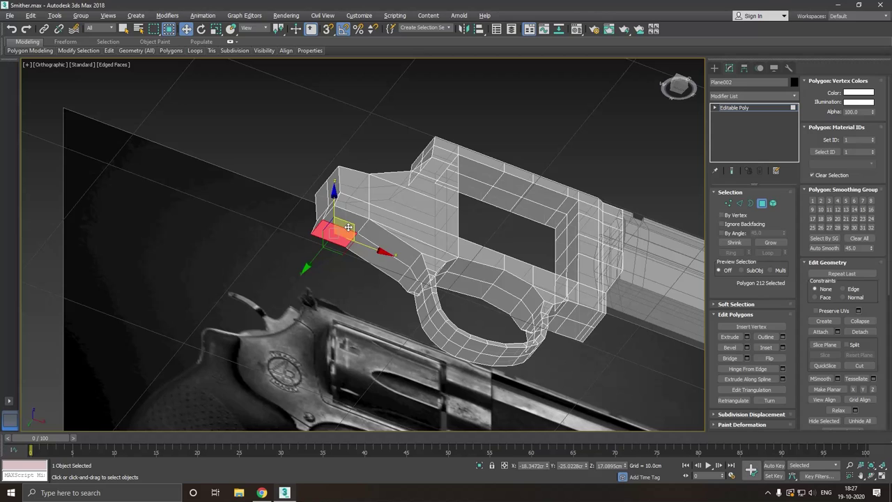
{"action": "left_click", "coordinate": [355, 228], "text": "ctrl"}
{"action": "left_click", "coordinate": [373, 240], "text": "ctrl"}
{"action": "left_click", "coordinate": [380, 262], "text": "ctrl"}
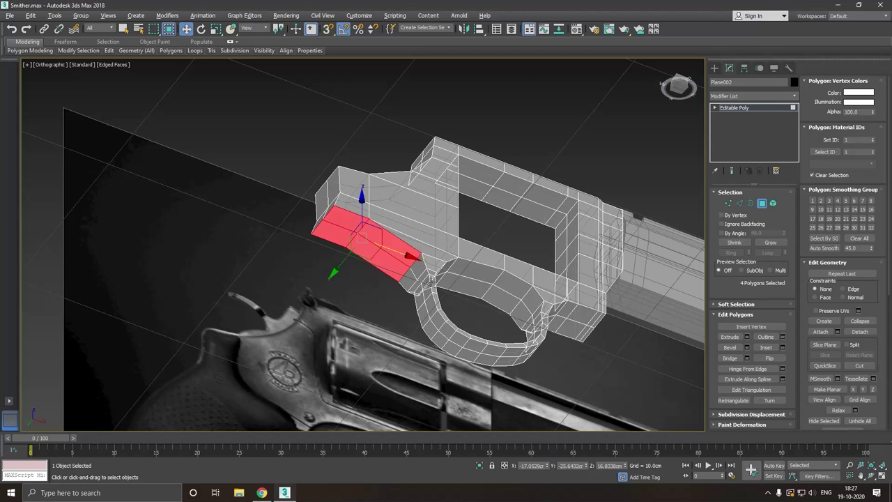
- Extend the face selection along the underside and down the trigger guard's front
{"action": "middle_click_drag", "start_coordinate": [382, 265], "coordinate": [405, 320], "text": "alt"}
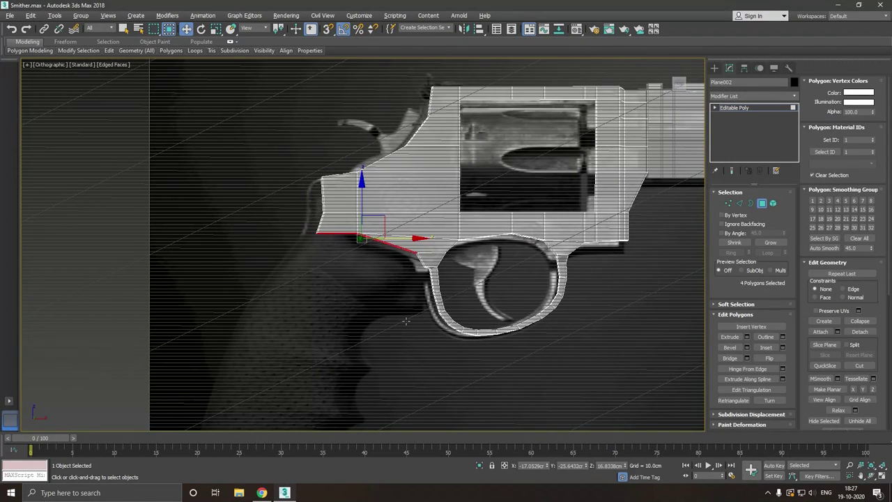
{"action": "key", "text": "f"}
{"action": "scroll", "coordinate": [402, 310], "scroll_direction": "up", "scroll_amount": 5}
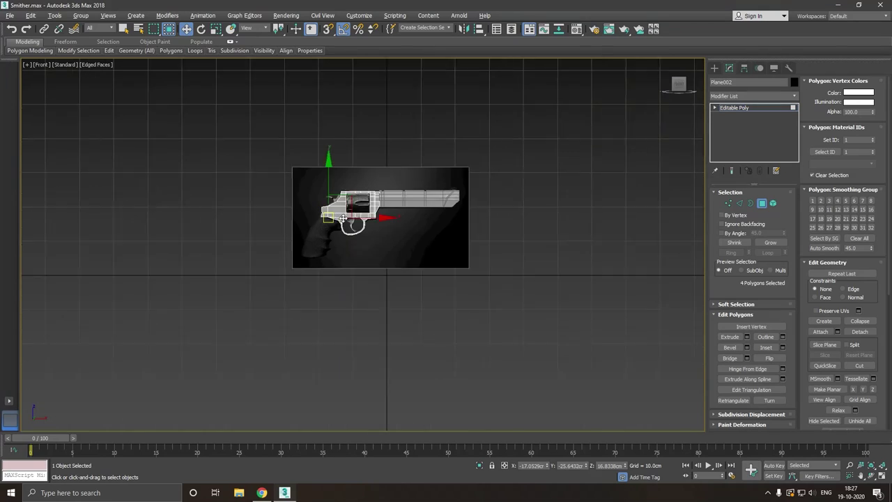
{"action": "scroll", "coordinate": [322, 228], "scroll_direction": "up", "scroll_amount": 5}
{"action": "scroll", "coordinate": [349, 223], "scroll_direction": "up", "scroll_amount": 3}
{"action": "scroll", "coordinate": [392, 217], "scroll_direction": "up", "scroll_amount": 3}
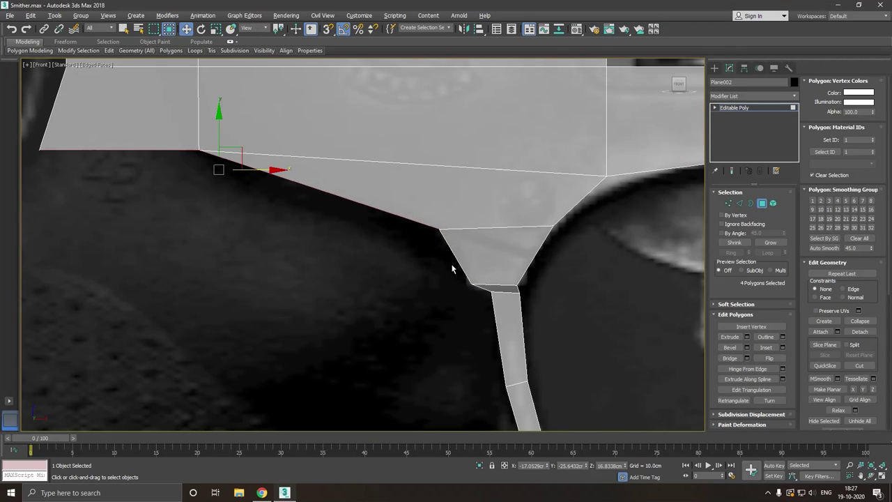
{"action": "scroll", "coordinate": [434, 211], "scroll_direction": "down", "scroll_amount": 2}
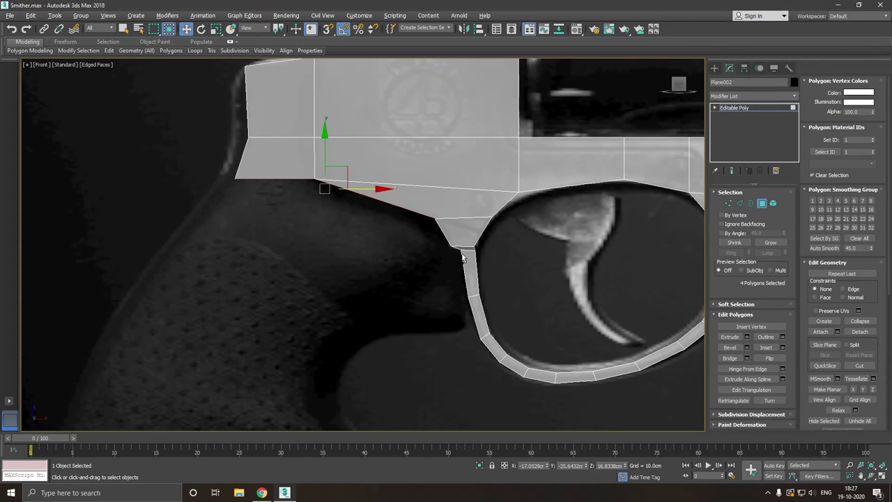
{"action": "middle_click_drag", "start_coordinate": [464, 256], "coordinate": [451, 239], "text": "alt"}
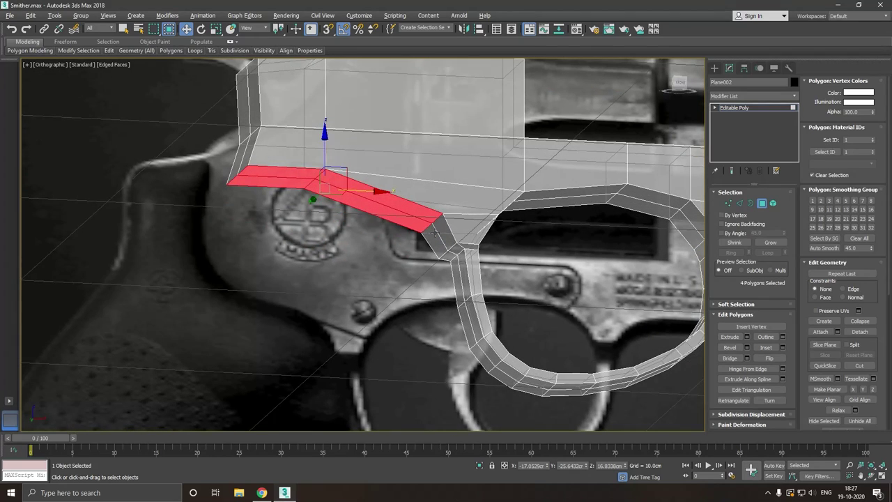
{"action": "left_click", "coordinate": [436, 235], "text": "ctrl"}
{"action": "left_click", "coordinate": [447, 249], "text": "ctrl"}
{"action": "left_click", "coordinate": [450, 259], "text": "ctrl"}
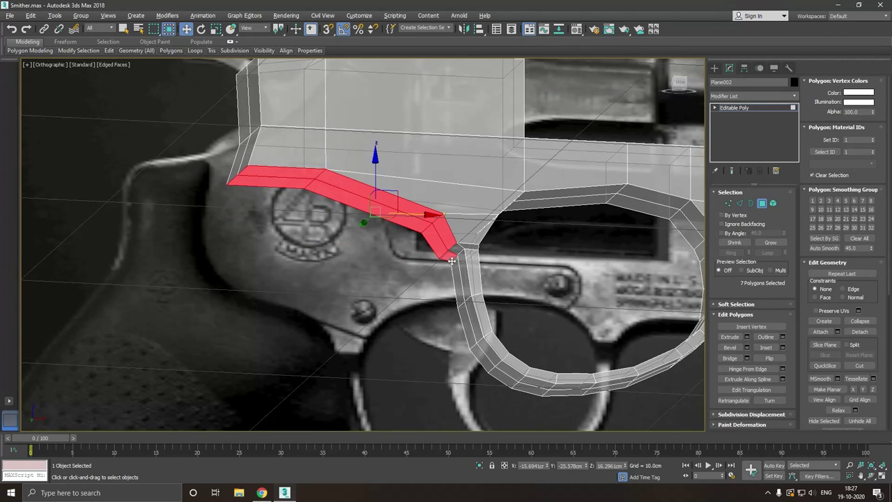
{"action": "left_click", "coordinate": [453, 264], "text": "ctrl"}
{"action": "left_click", "coordinate": [456, 273], "text": "ctrl"}
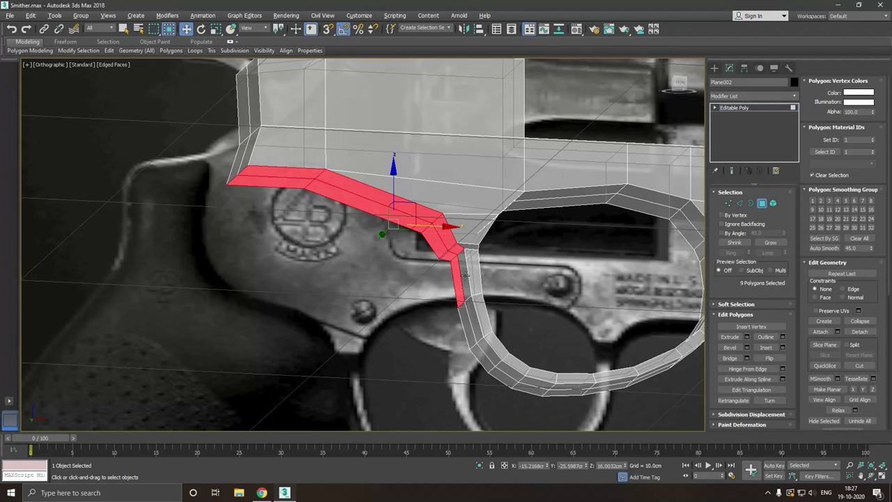
{"action": "left_click", "coordinate": [465, 275], "text": "ctrl"}
- Clear the faces and select five lower frame edges in front of the trigger guard
{"action": "key", "text": "f"}
{"action": "scroll", "coordinate": [365, 232], "scroll_direction": "up", "scroll_amount": 5}
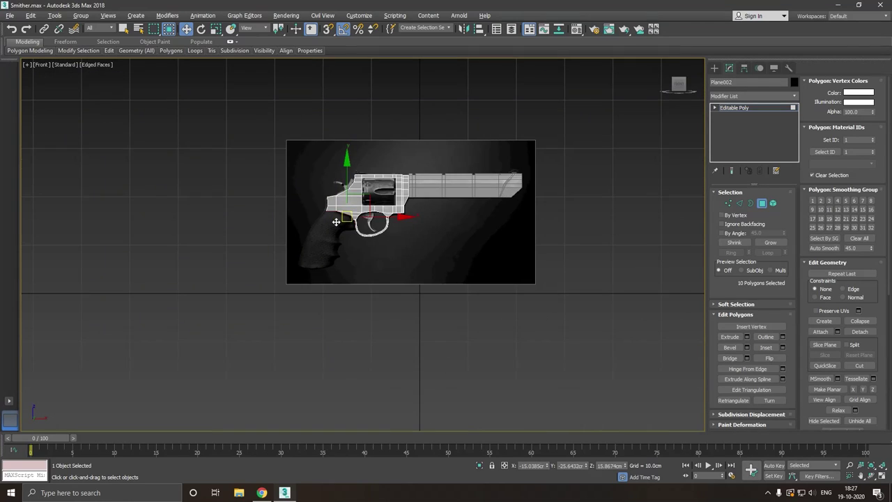
{"action": "scroll", "coordinate": [366, 233], "scroll_direction": "up", "scroll_amount": 5}
{"action": "scroll", "coordinate": [367, 234], "scroll_direction": "up", "scroll_amount": 5}
{"action": "scroll", "coordinate": [368, 233], "scroll_direction": "up", "scroll_amount": 3}
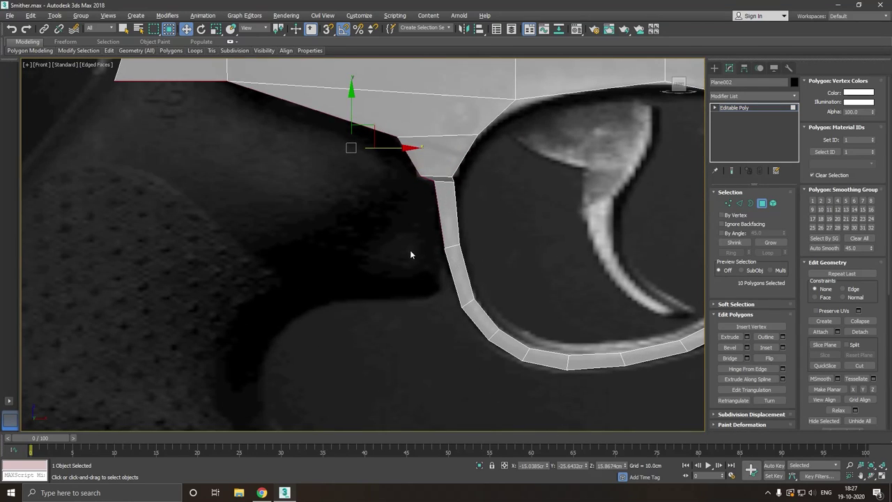
{"action": "left_click", "coordinate": [440, 277]}
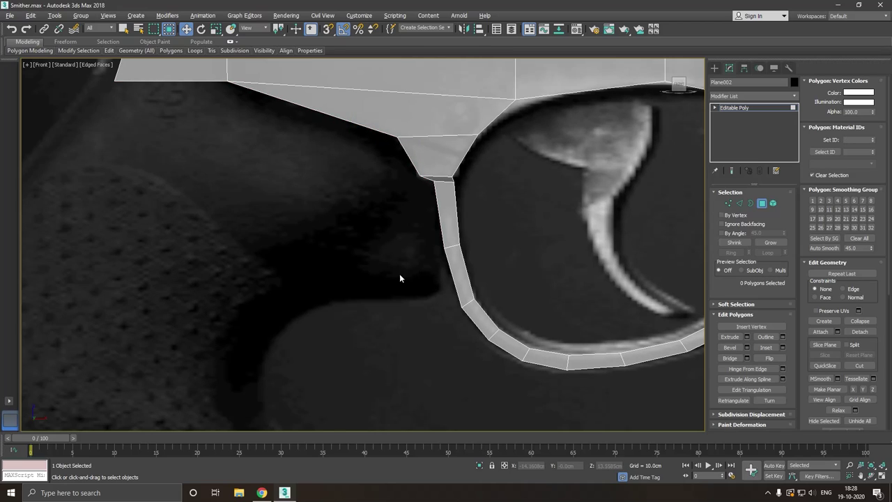
{"action": "scroll", "coordinate": [400, 278], "scroll_direction": "down", "scroll_amount": 2}
{"action": "left_click", "coordinate": [740, 203]}
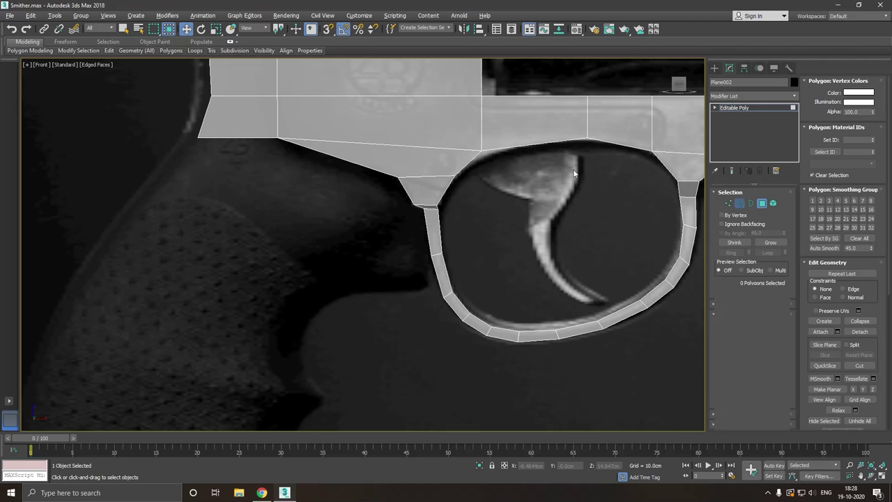
{"action": "left_click", "coordinate": [237, 139]}
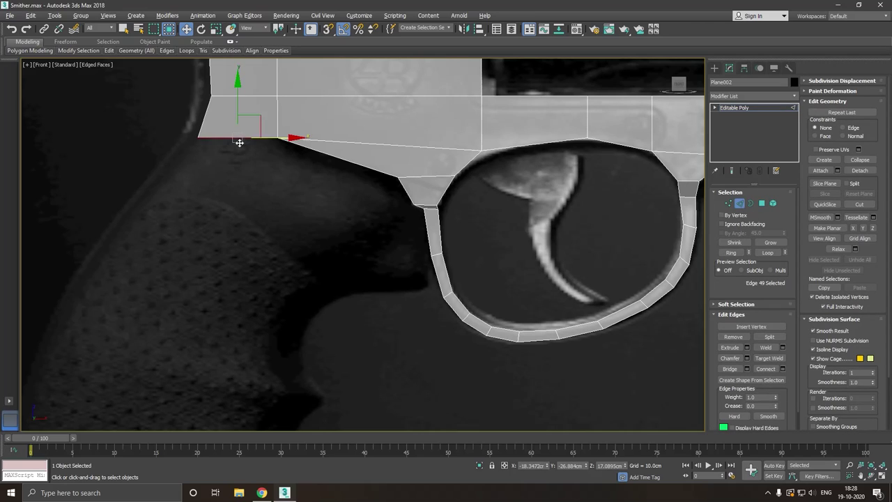
{"action": "left_click", "coordinate": [339, 159], "text": "ctrl"}
{"action": "left_click", "coordinate": [412, 198], "text": "ctrl"}
{"action": "scroll", "coordinate": [426, 212], "scroll_direction": "up", "scroll_amount": 1}
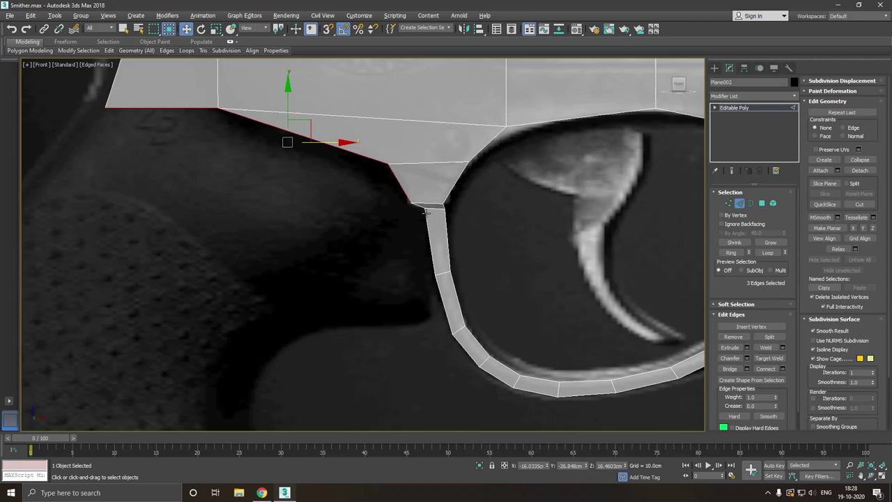
{"action": "left_click", "coordinate": [422, 209], "text": "ctrl"}
{"action": "left_click", "coordinate": [433, 228], "text": "ctrl"}
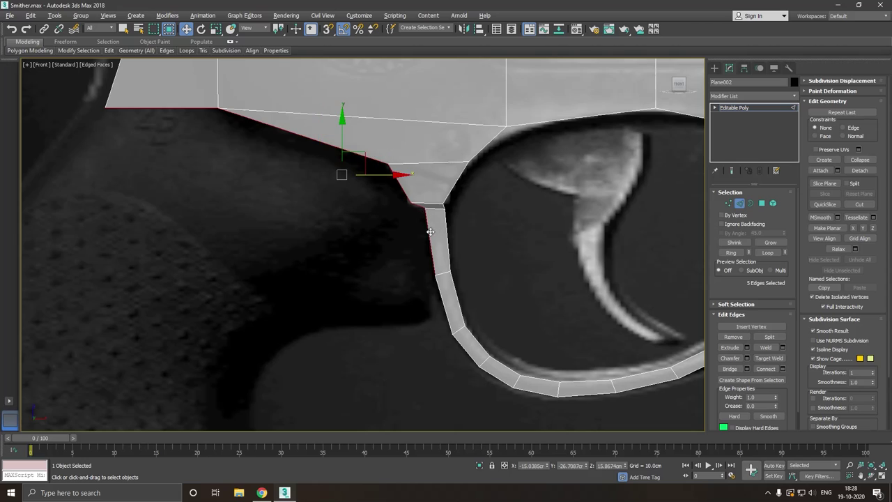
- Lower the selected edges about 1.138 cm on Z and push them back along X toward the grip
{"action": "middle_click_drag", "start_coordinate": [433, 228], "coordinate": [445, 221], "text": "alt"}
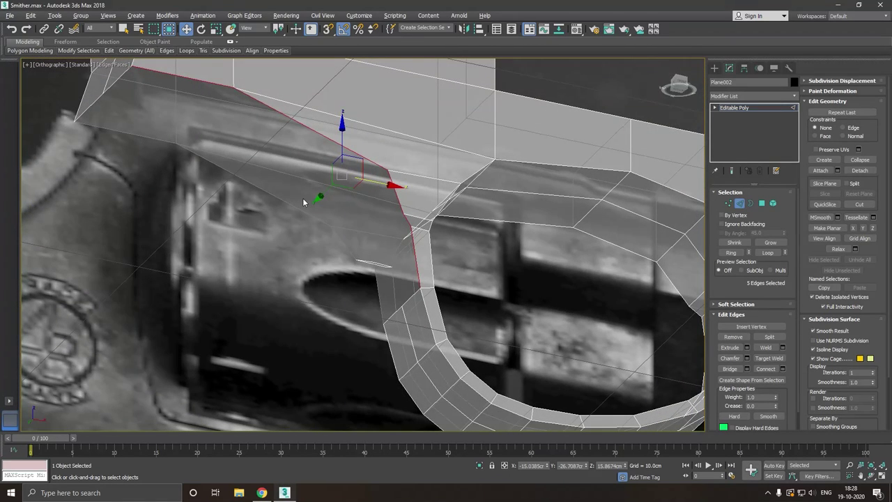
{"action": "scroll", "coordinate": [304, 203], "scroll_direction": "down", "scroll_amount": 2}
{"action": "left_click_drag", "start_coordinate": [333, 152], "coordinate": [318, 188]}
{"action": "key", "text": "f"}
{"action": "scroll", "coordinate": [317, 188], "scroll_direction": "up", "scroll_amount": 3}
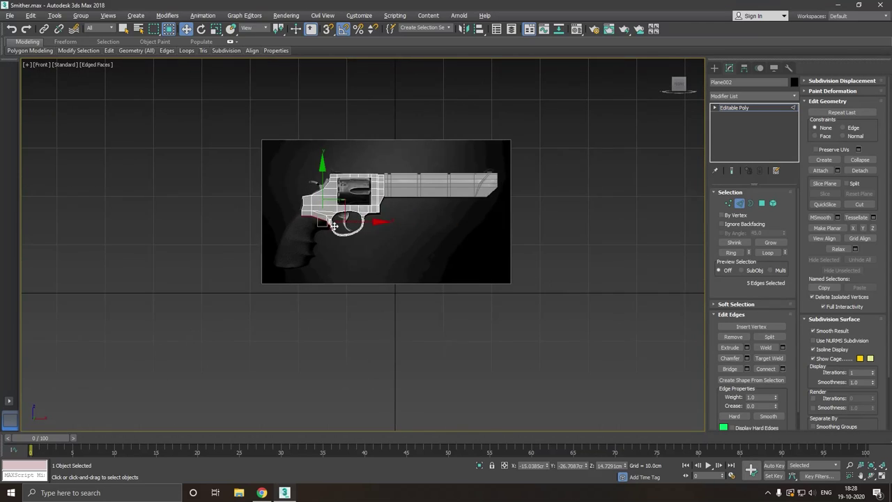
{"action": "scroll", "coordinate": [309, 227], "scroll_direction": "up", "scroll_amount": 5}
{"action": "left_click_drag", "start_coordinate": [408, 202], "coordinate": [399, 203]}
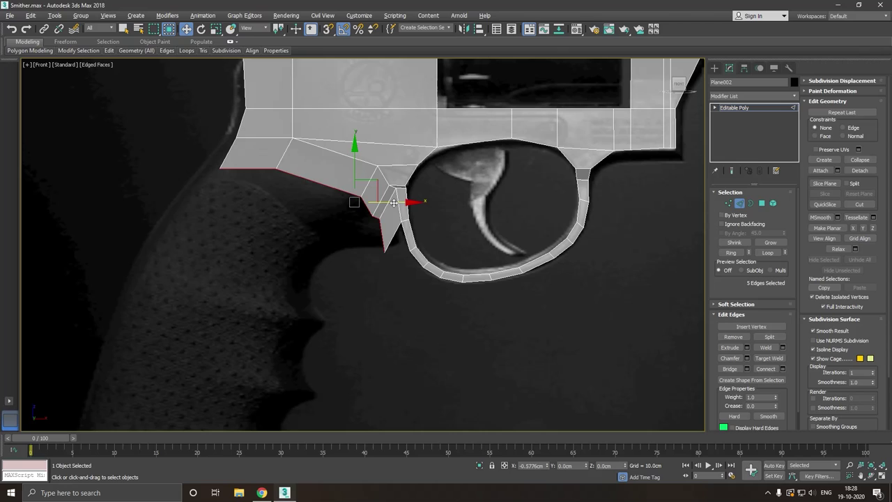
{"action": "left_click_drag", "start_coordinate": [400, 203], "coordinate": [381, 202]}
- Delete the thin and diamond-shaped polygons below the frame beside the trigger guard
{"action": "left_click", "coordinate": [726, 203]}
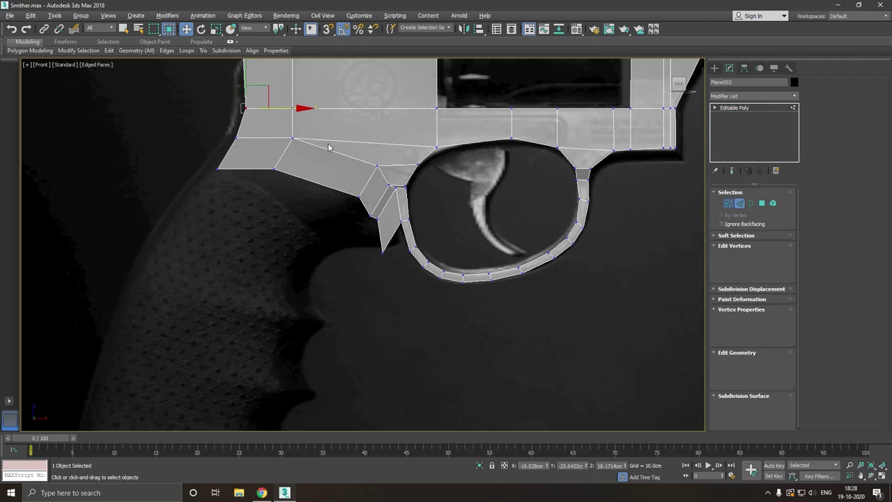
{"action": "scroll", "coordinate": [375, 169], "scroll_direction": "up", "scroll_amount": 5}
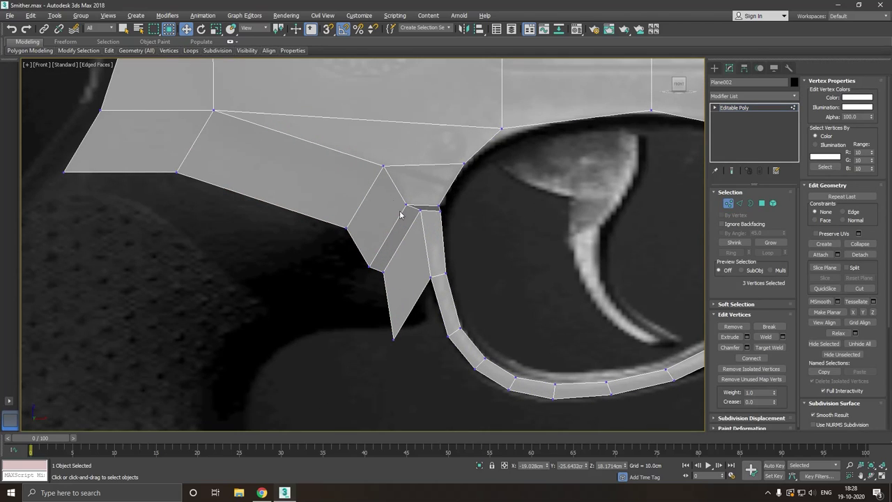
{"action": "left_click", "coordinate": [762, 203]}
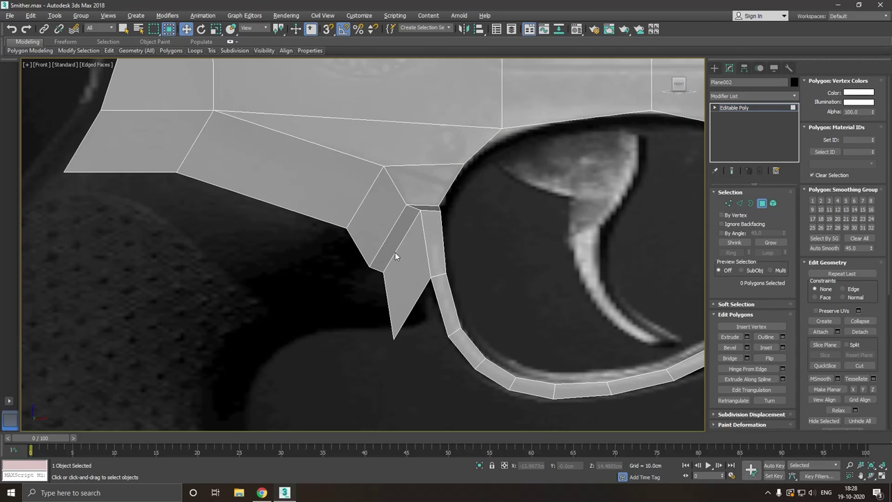
{"action": "left_click", "coordinate": [383, 271]}
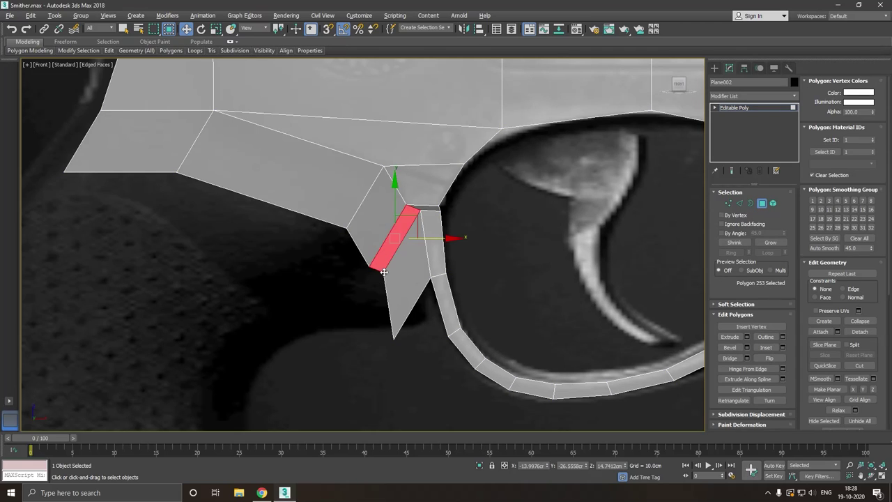
{"action": "key", "text": "Delete"}
{"action": "left_click", "coordinate": [402, 284]}
{"action": "key", "text": "Delete"}
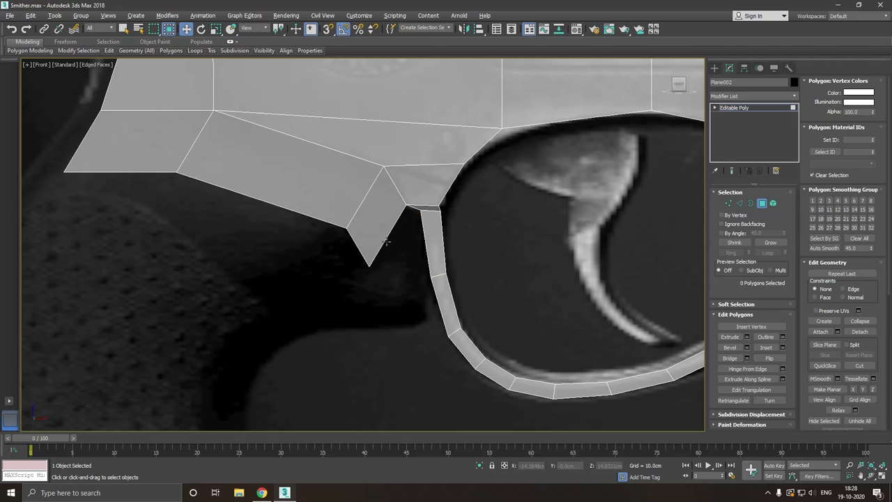
{"action": "left_click", "coordinate": [381, 226]}
{"action": "key", "text": "Delete"}
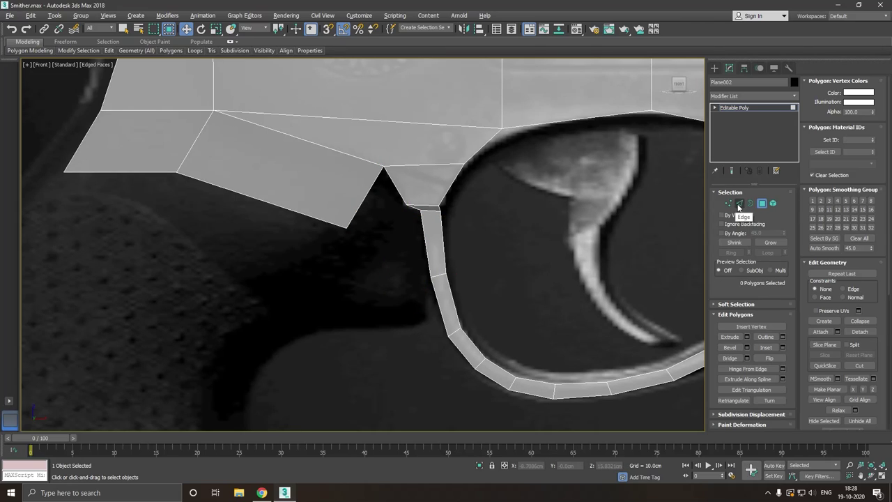
- Undo the three deletions and raise the tip vertex up toward the trigger guard
{"action": "left_click", "coordinate": [738, 204]}
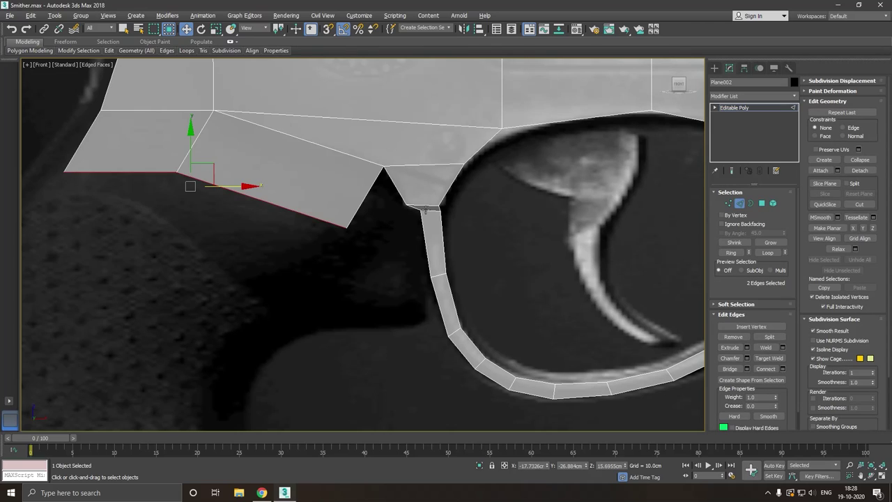
{"action": "left_click", "coordinate": [11, 29]}
{"action": "left_click", "coordinate": [11, 29]}
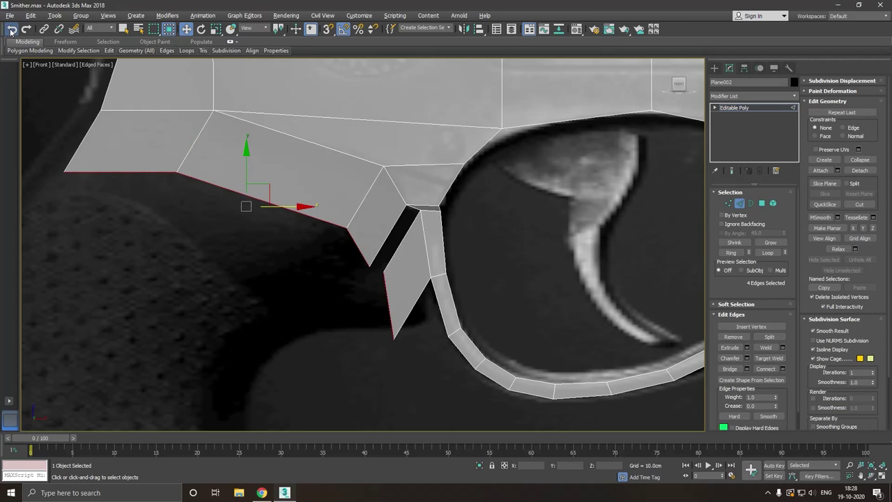
{"action": "left_click", "coordinate": [11, 29]}
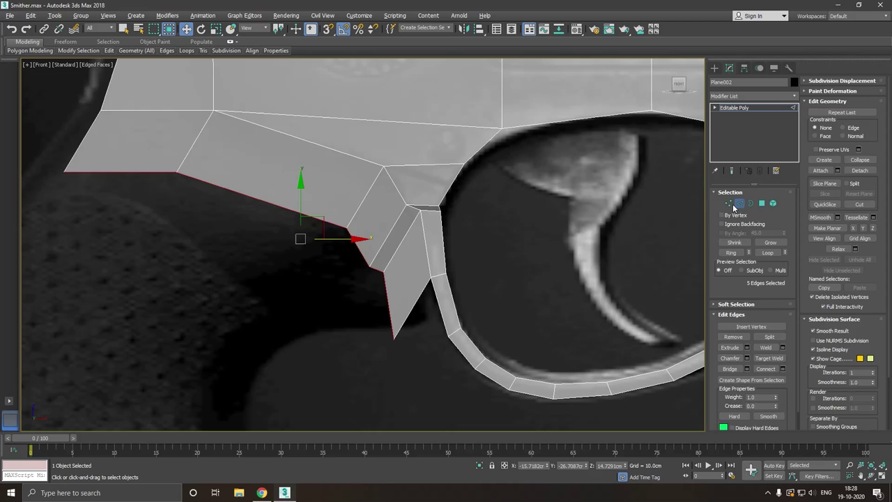
{"action": "key", "text": "1"}
{"action": "mouse_move", "coordinate": [389, 349]}
{"action": "left_mouse_down"}
{"action": "mouse_move", "coordinate": [430, 324]}
{"action": "mouse_move", "coordinate": [494, 318]}
{"action": "left_mouse_up"}
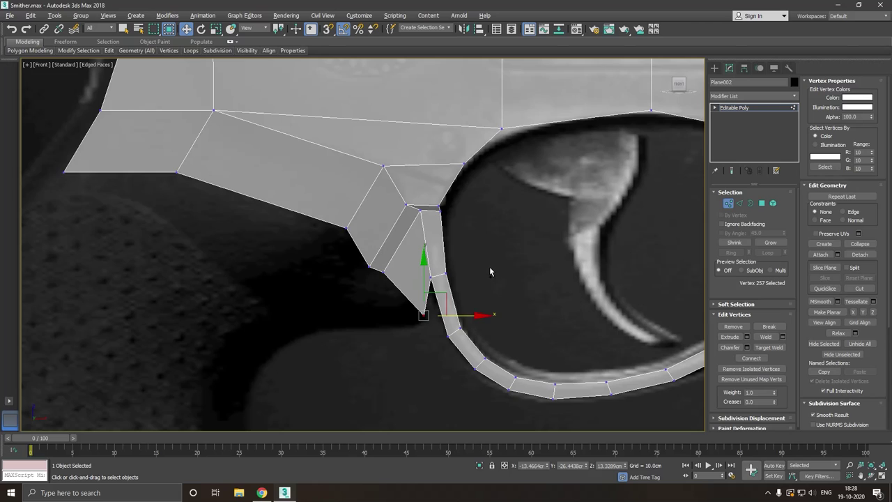
{"action": "mouse_move", "coordinate": [490, 272]}
{"action": "middle_mouse_down", "text": "alt"}
{"action": "mouse_move", "coordinate": [436, 287]}
{"action": "mouse_move", "coordinate": [539, 245]}
{"action": "middle_mouse_up", "text": "alt"}
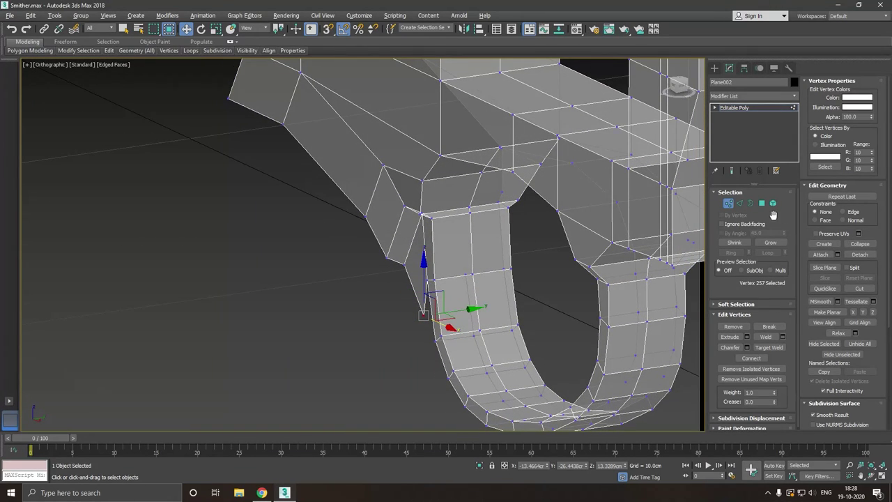
- Extrude the five-polygon strip beside the trigger guard by about 0.48 cm
{"action": "left_click", "coordinate": [762, 203]}
{"action": "left_click", "coordinate": [417, 268]}
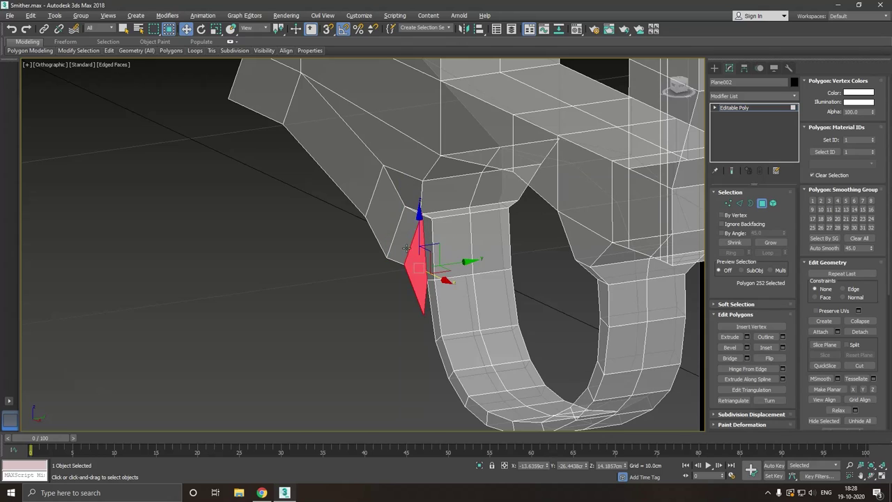
{"action": "left_click", "coordinate": [408, 247], "text": "shift"}
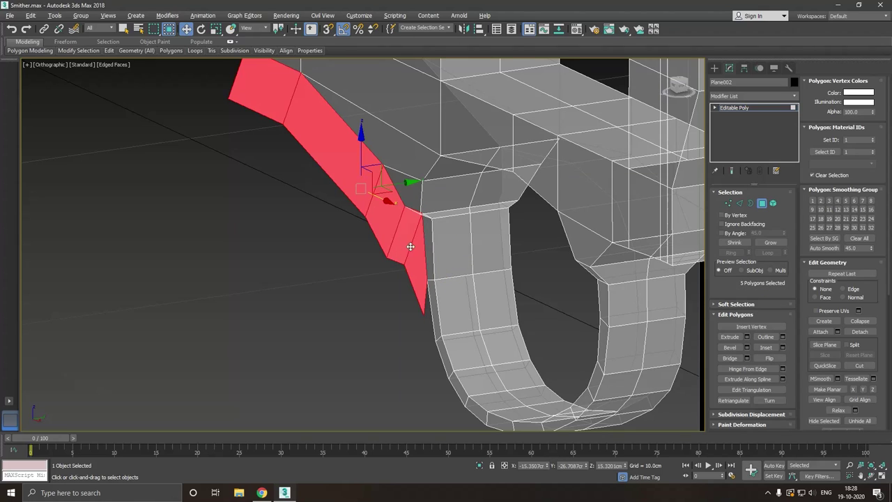
{"action": "left_click", "coordinate": [746, 336]}
{"action": "mouse_move", "coordinate": [485, 285]}
{"action": "middle_mouse_down", "text": "alt"}
{"action": "mouse_move", "coordinate": [474, 290]}
{"action": "mouse_move", "coordinate": [609, 309]}
{"action": "mouse_move", "coordinate": [408, 252]}
{"action": "middle_mouse_up", "text": "alt"}
{"action": "scroll", "coordinate": [408, 252], "scroll_direction": "up", "scroll_amount": 3}
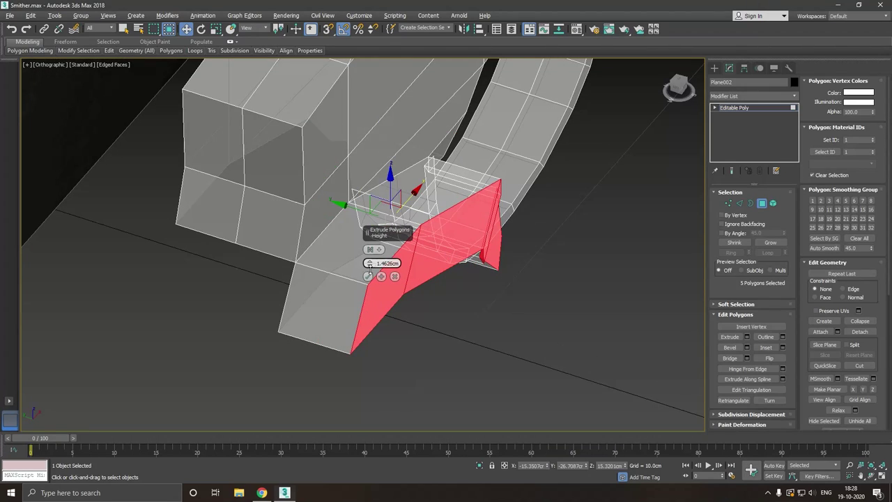
{"action": "left_click_drag", "start_coordinate": [369, 263], "coordinate": [382, 323]}
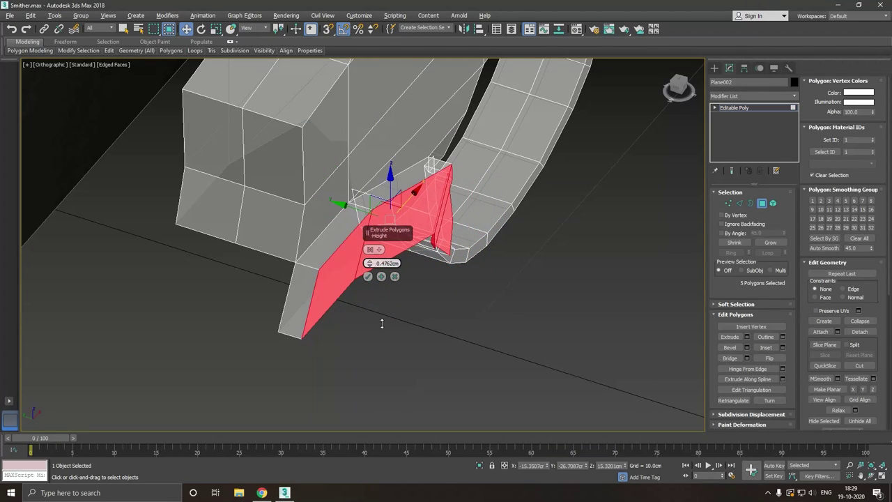
{"action": "left_click", "coordinate": [368, 276]}
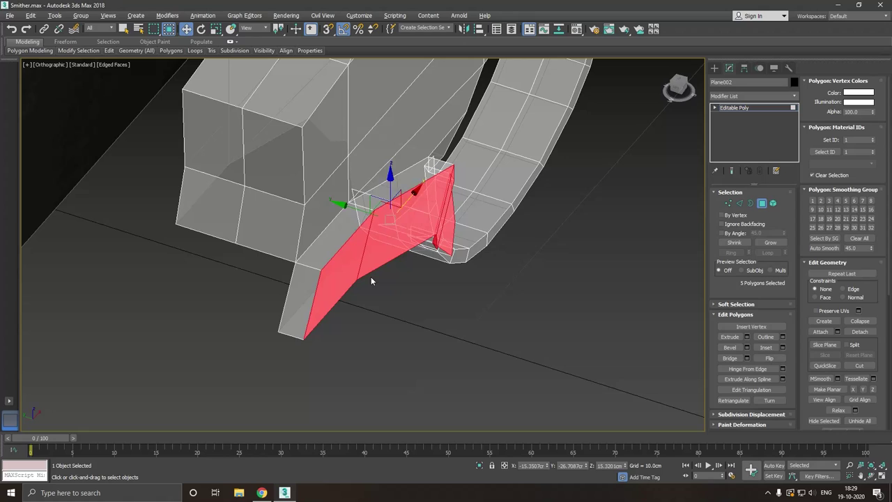
{"action": "mouse_move", "coordinate": [371, 277]}
{"action": "middle_mouse_down", "text": "alt"}
{"action": "mouse_move", "coordinate": [421, 289]}
{"action": "mouse_move", "coordinate": [360, 301]}
{"action": "mouse_move", "coordinate": [311, 282]}
{"action": "mouse_move", "coordinate": [448, 167]}
{"action": "mouse_move", "coordinate": [233, 248]}
{"action": "middle_mouse_up", "text": "alt"}
- Delete the five faces along the top of the extruded strip
{"action": "left_click", "coordinate": [212, 313]}
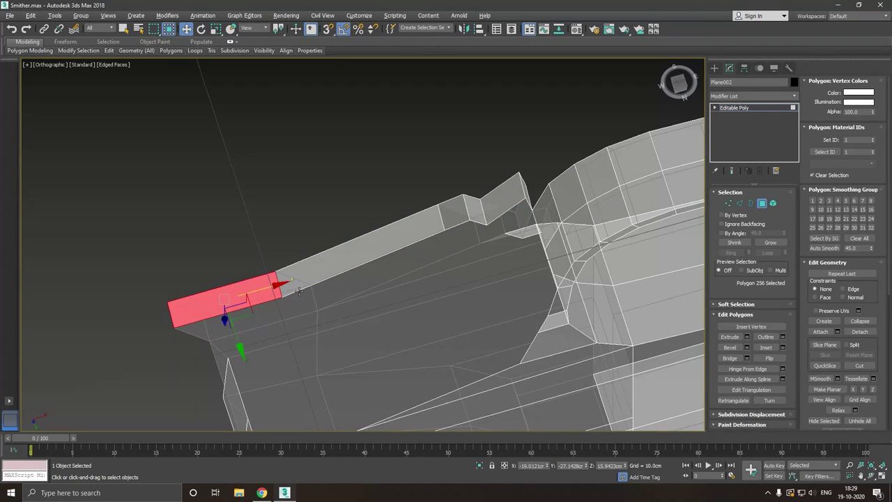
{"action": "left_click", "coordinate": [417, 224], "text": "ctrl"}
{"action": "left_click", "coordinate": [457, 213], "text": "ctrl"}
{"action": "left_click", "coordinate": [484, 219], "text": "ctrl"}
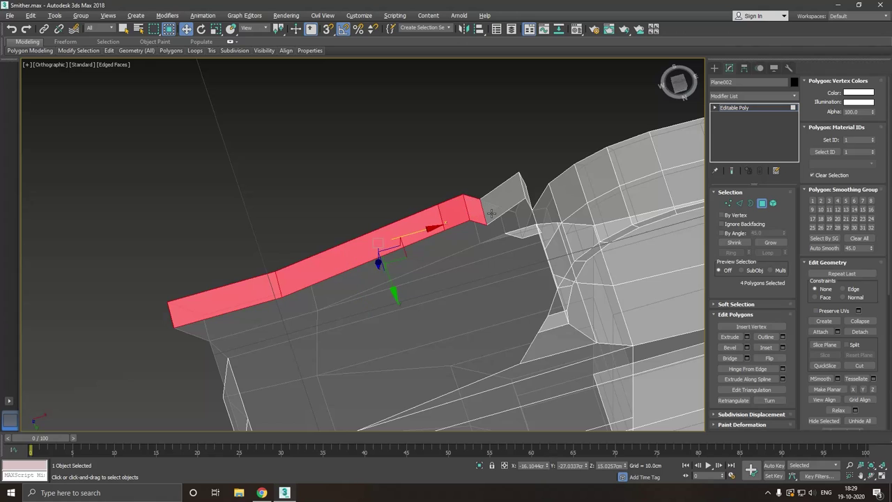
{"action": "left_click", "coordinate": [492, 213], "text": "ctrl"}
{"action": "mouse_move", "coordinate": [512, 208]}
{"action": "middle_mouse_down", "text": "alt"}
{"action": "mouse_move", "coordinate": [484, 255]}
{"action": "mouse_move", "coordinate": [472, 315]}
{"action": "middle_mouse_up", "text": "alt"}
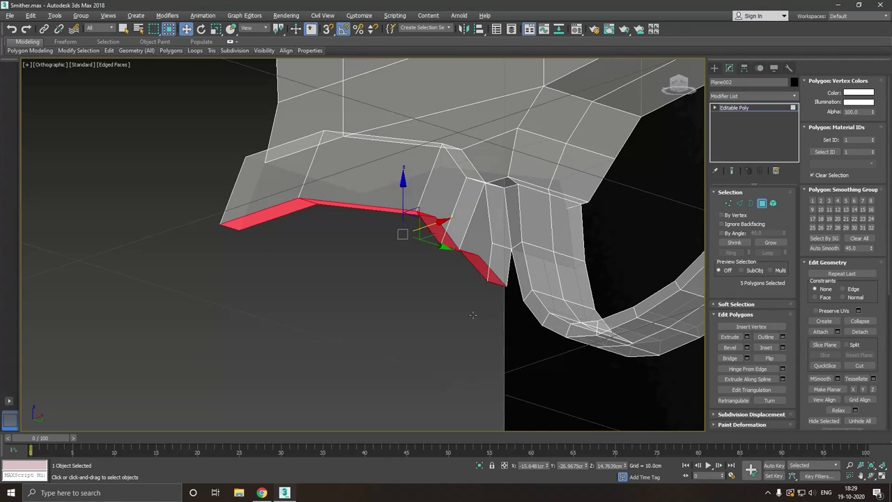
{"action": "key", "text": "Delete"}
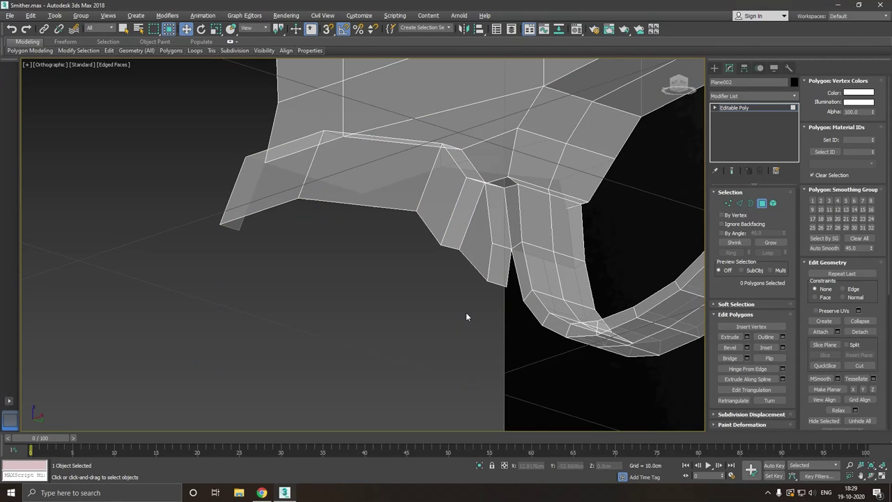
{"action": "mouse_move", "coordinate": [458, 305]}
{"action": "middle_mouse_down", "text": "alt"}
{"action": "mouse_move", "coordinate": [494, 292]}
{"action": "mouse_move", "coordinate": [562, 302]}
{"action": "middle_mouse_up", "text": "alt"}
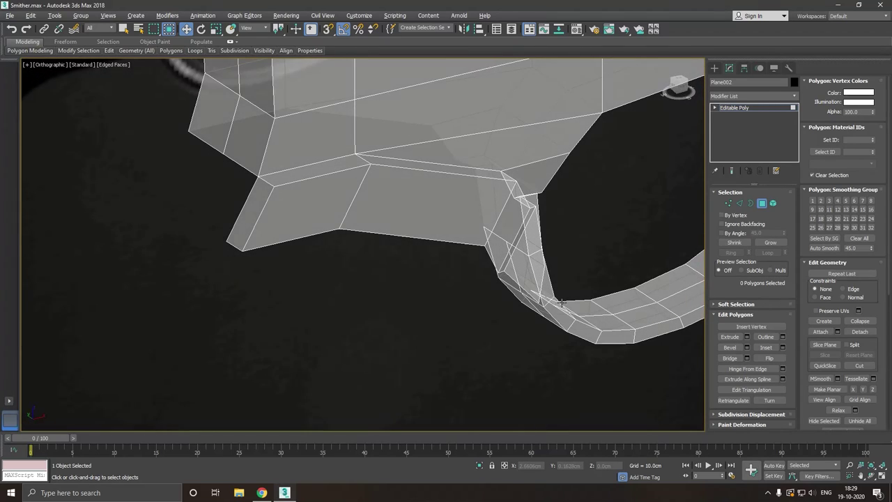
- Zoom into the front view and select the two frame-tip vertices for inspection
{"action": "key", "text": "f"}
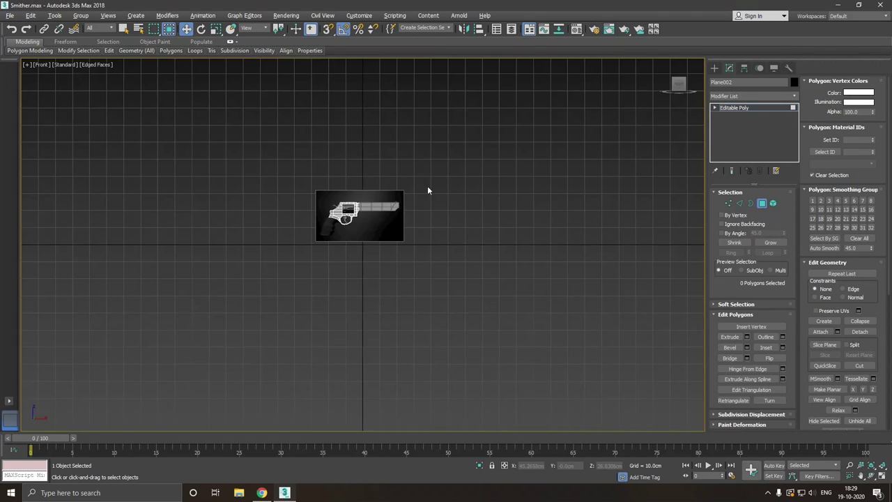
{"action": "scroll", "coordinate": [390, 223], "scroll_direction": "up", "scroll_amount": 1}
{"action": "scroll", "coordinate": [383, 237], "scroll_direction": "up", "scroll_amount": 2}
{"action": "scroll", "coordinate": [379, 245], "scroll_direction": "up", "scroll_amount": 3}
{"action": "scroll", "coordinate": [378, 245], "scroll_direction": "up", "scroll_amount": 3}
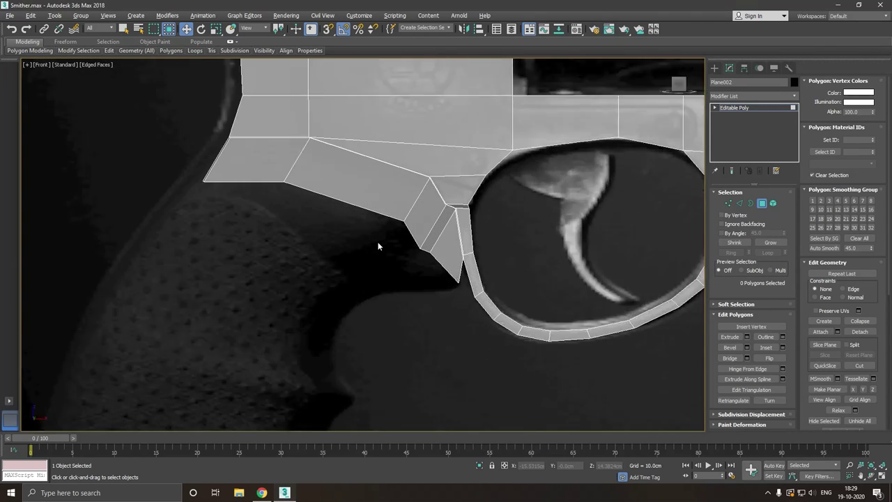
{"action": "scroll", "coordinate": [378, 245], "scroll_direction": "up", "scroll_amount": 2}
{"action": "left_click", "coordinate": [728, 203]}
{"action": "left_click", "coordinate": [493, 287]}
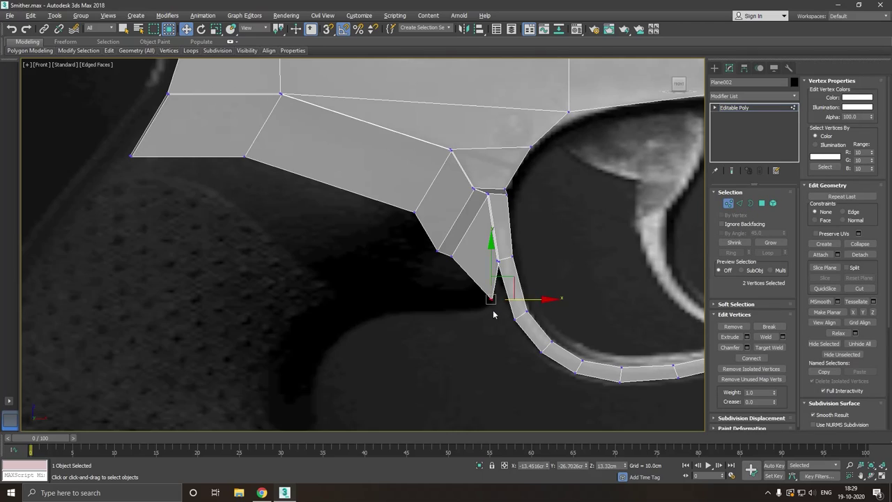
{"action": "mouse_move", "coordinate": [493, 307]}
{"action": "middle_mouse_down", "text": "alt"}
{"action": "mouse_move", "coordinate": [521, 279]}
{"action": "mouse_move", "coordinate": [496, 294]}
{"action": "mouse_move", "coordinate": [477, 276]}
{"action": "middle_mouse_up", "text": "alt"}
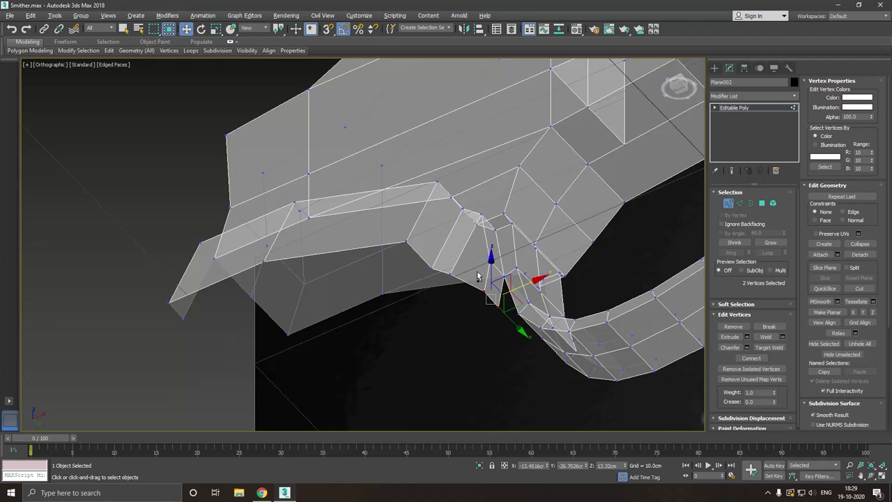
- Nudge the vertex above the tip left and raise the frame vertex beside the guard
{"action": "key", "text": "f"}
{"action": "scroll", "coordinate": [418, 245], "scroll_direction": "up", "scroll_amount": 2}
{"action": "scroll", "coordinate": [376, 234], "scroll_direction": "up", "scroll_amount": 2}
{"action": "scroll", "coordinate": [330, 221], "scroll_direction": "up", "scroll_amount": 3}
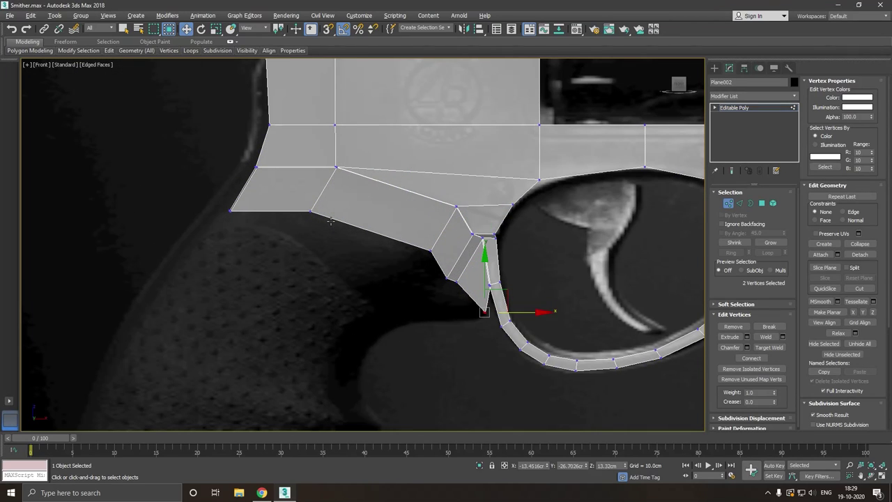
{"action": "left_click", "coordinate": [232, 209]}
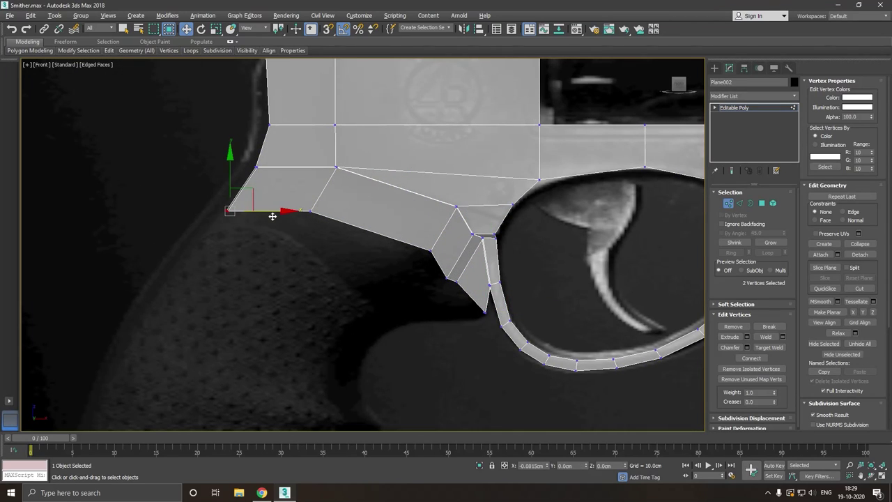
{"action": "left_click", "coordinate": [310, 209]}
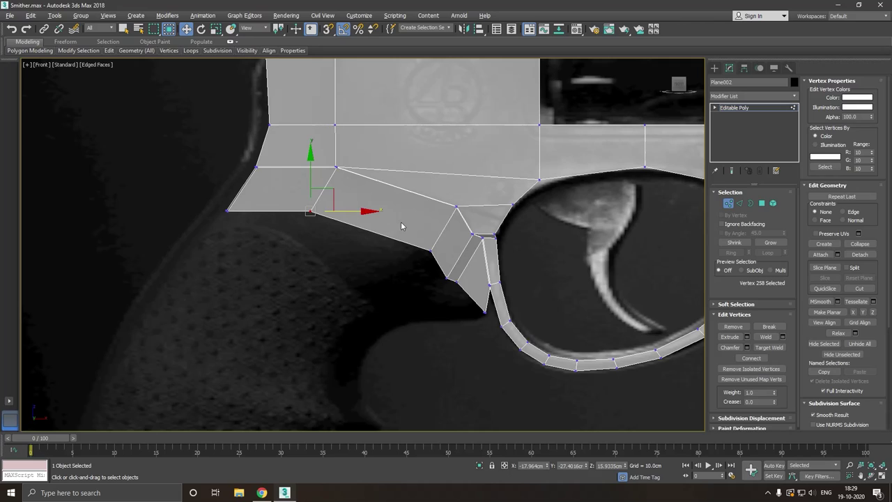
{"action": "mouse_move", "coordinate": [399, 224]}
{"action": "left_mouse_down"}
{"action": "mouse_move", "coordinate": [431, 256]}
{"action": "mouse_move", "coordinate": [418, 251]}
{"action": "left_mouse_up"}
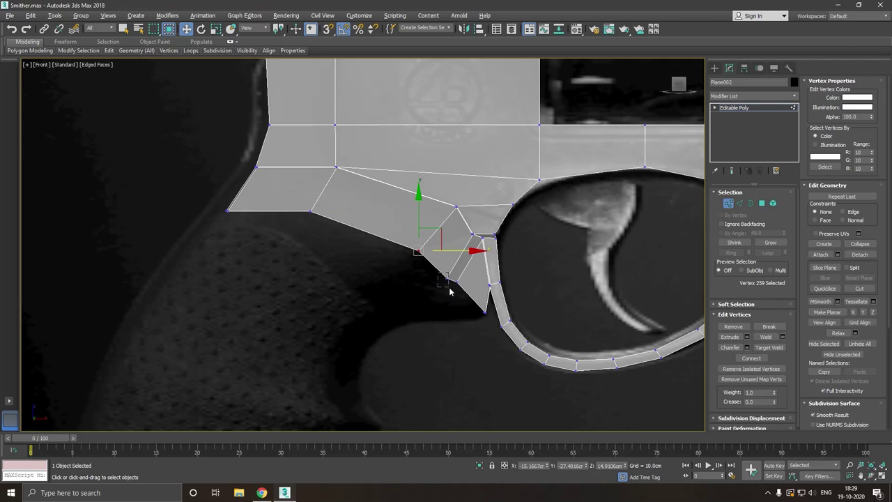
{"action": "left_click", "coordinate": [447, 279]}
{"action": "left_click_drag", "start_coordinate": [492, 282], "coordinate": [492, 263]}
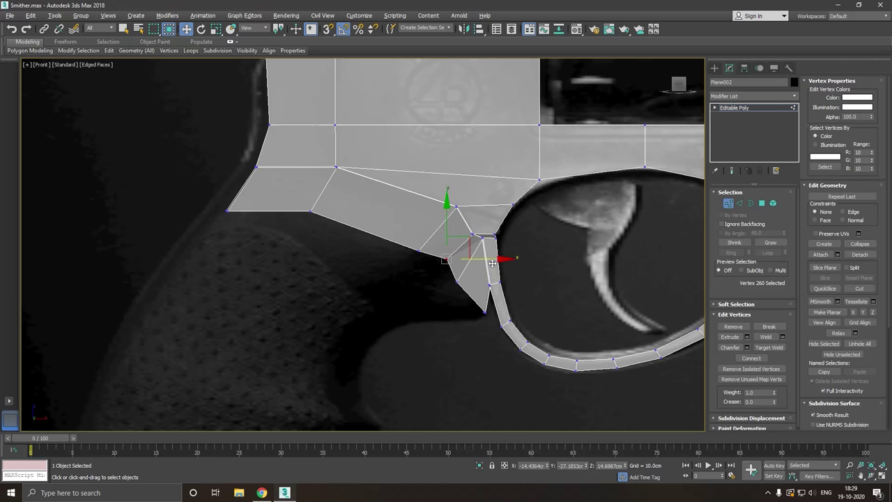
- Select the inner-corner vertex and check it from an orbited view
{"action": "scroll", "coordinate": [473, 244], "scroll_direction": "up", "scroll_amount": 5}
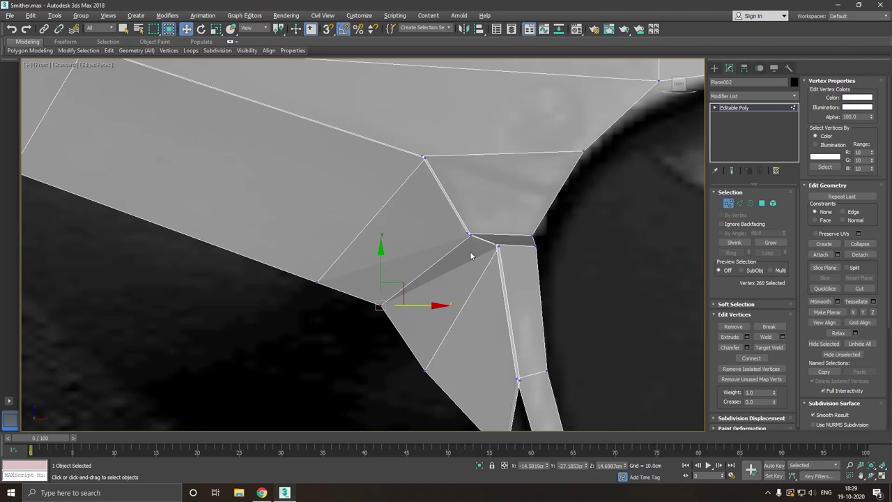
{"action": "left_click", "coordinate": [470, 235]}
{"action": "middle_click_drag", "start_coordinate": [471, 235], "coordinate": [459, 277], "text": "alt"}
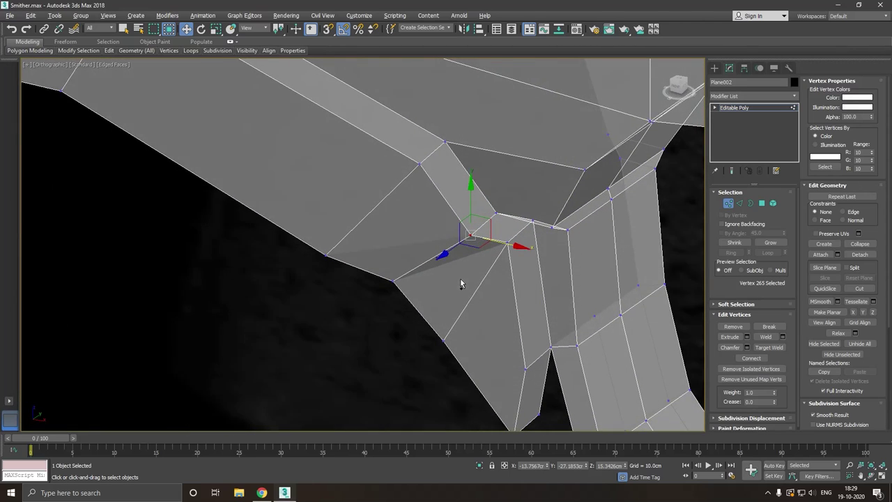
{"action": "key", "text": "f"}
{"action": "scroll", "coordinate": [341, 244], "scroll_direction": "up", "scroll_amount": 5}
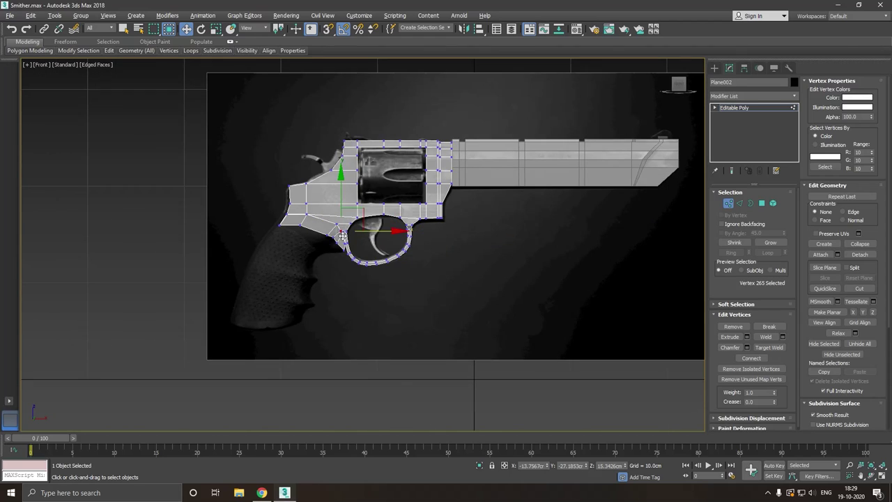
{"action": "scroll", "coordinate": [340, 246], "scroll_direction": "up", "scroll_amount": 4}
{"action": "scroll", "coordinate": [340, 246], "scroll_direction": "up", "scroll_amount": 3}
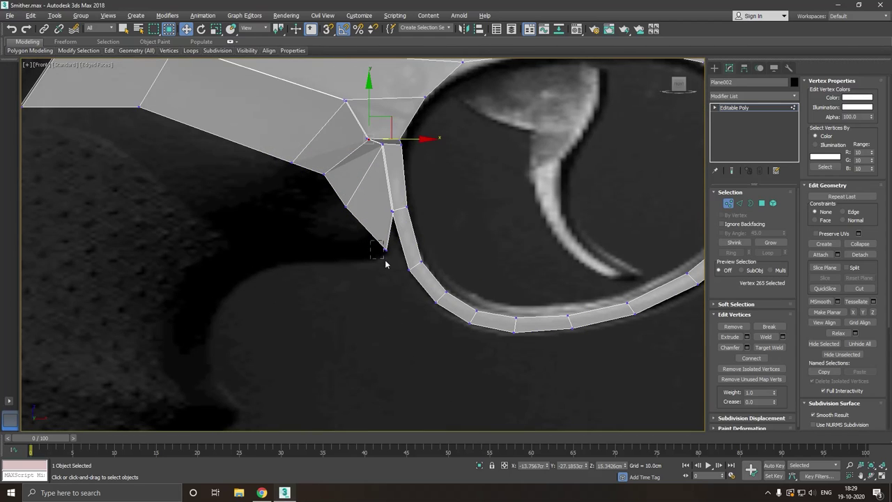
- Select the two frame-tip vertices and view the trigger guard from an angle
{"action": "left_click_drag", "start_coordinate": [393, 269], "coordinate": [395, 264]}
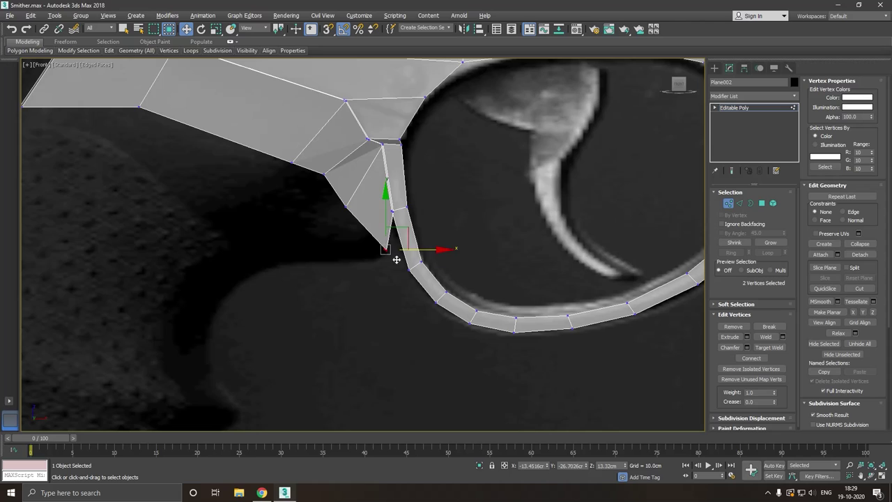
{"action": "scroll", "coordinate": [396, 258], "scroll_direction": "down", "scroll_amount": 3}
{"action": "middle_click_drag", "start_coordinate": [439, 241], "coordinate": [612, 324]}
{"action": "scroll", "coordinate": [611, 324], "scroll_direction": "down", "scroll_amount": 3}
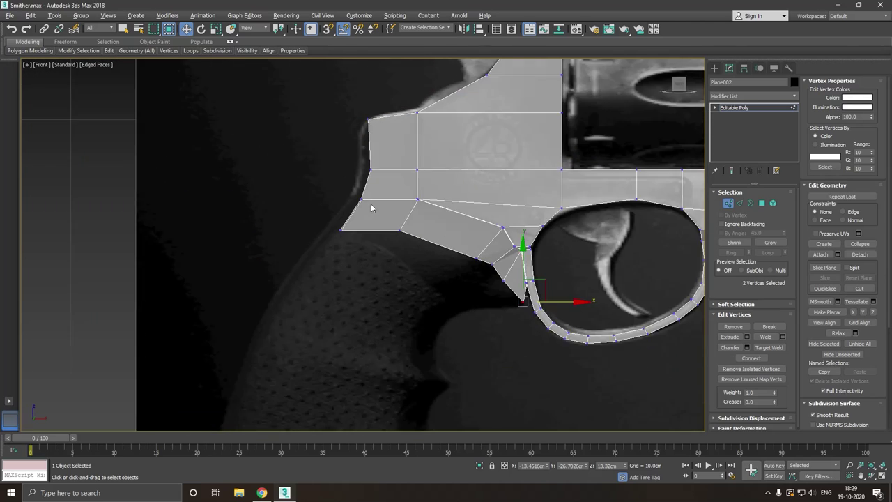
{"action": "scroll", "coordinate": [557, 299], "scroll_direction": "down", "scroll_amount": 2}
{"action": "middle_click_drag", "start_coordinate": [529, 300], "coordinate": [487, 279], "text": "alt"}
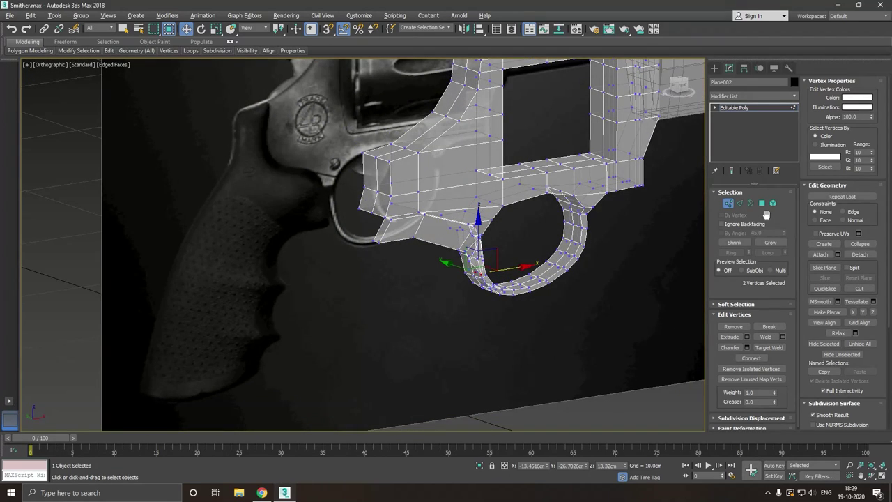
- Delete the four end-cap faces on the frame's rear and zoom into the front view
{"action": "left_click", "coordinate": [762, 202]}
{"action": "left_click", "coordinate": [382, 203]}
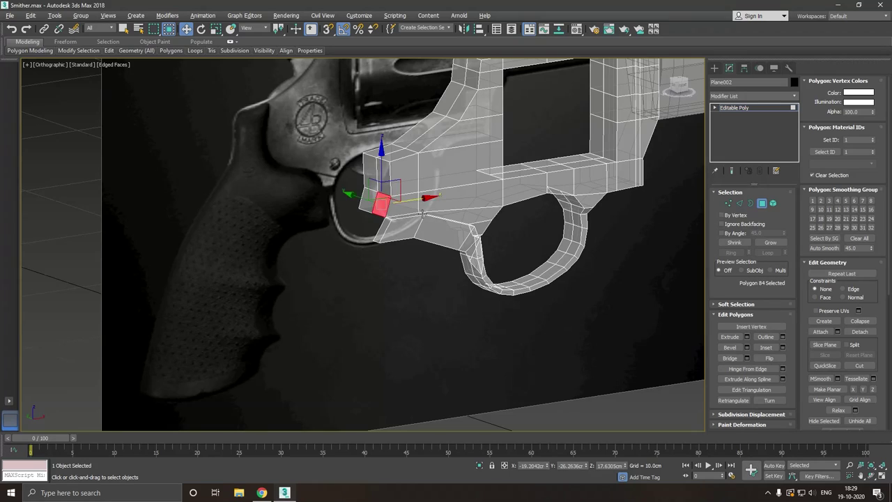
{"action": "mouse_move", "coordinate": [382, 204]}
{"action": "middle_mouse_down", "text": "alt"}
{"action": "mouse_move", "coordinate": [439, 218]}
{"action": "mouse_move", "coordinate": [404, 202]}
{"action": "middle_mouse_up", "text": "alt"}
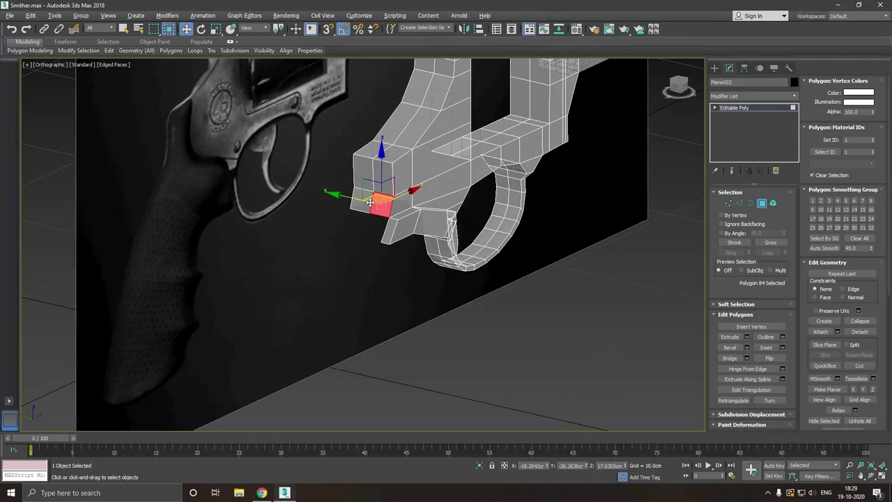
{"action": "left_click", "coordinate": [369, 199], "text": "ctrl"}
{"action": "left_click", "coordinate": [385, 180], "text": "ctrl"}
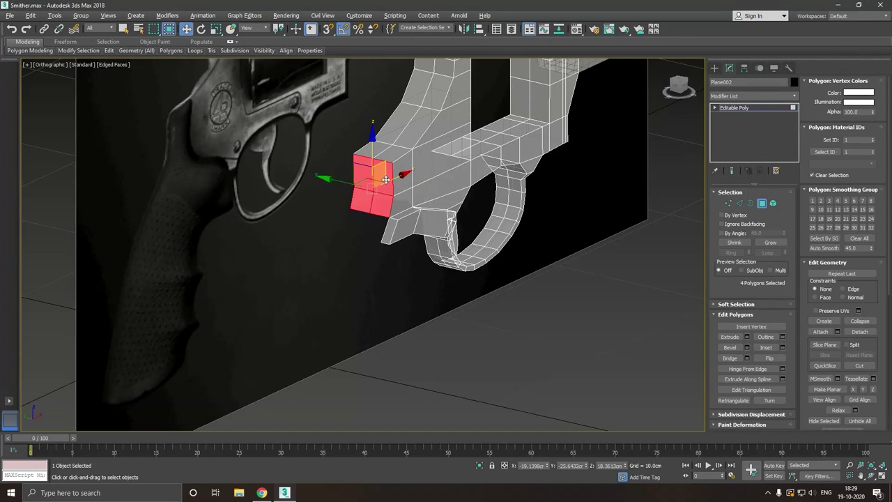
{"action": "key", "text": "Delete"}
{"action": "key", "text": "f"}
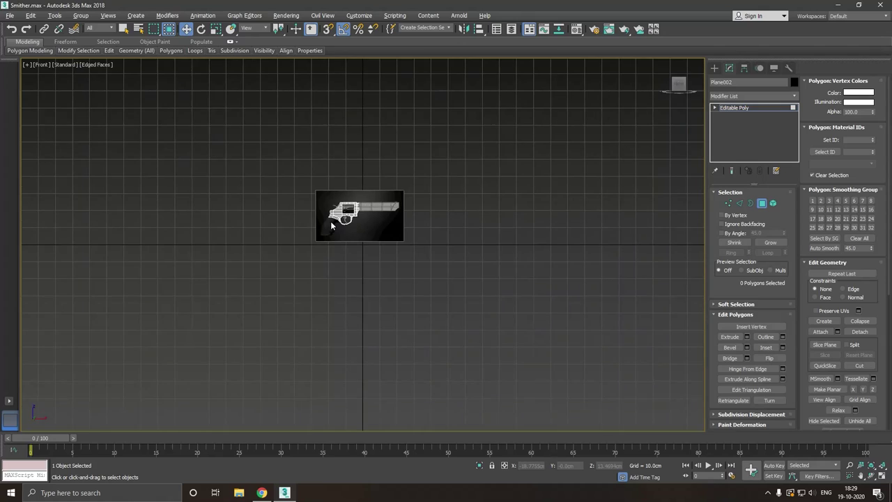
{"action": "scroll", "coordinate": [330, 221], "scroll_direction": "up", "scroll_amount": 4}
{"action": "scroll", "coordinate": [337, 208], "scroll_direction": "up", "scroll_amount": 5}
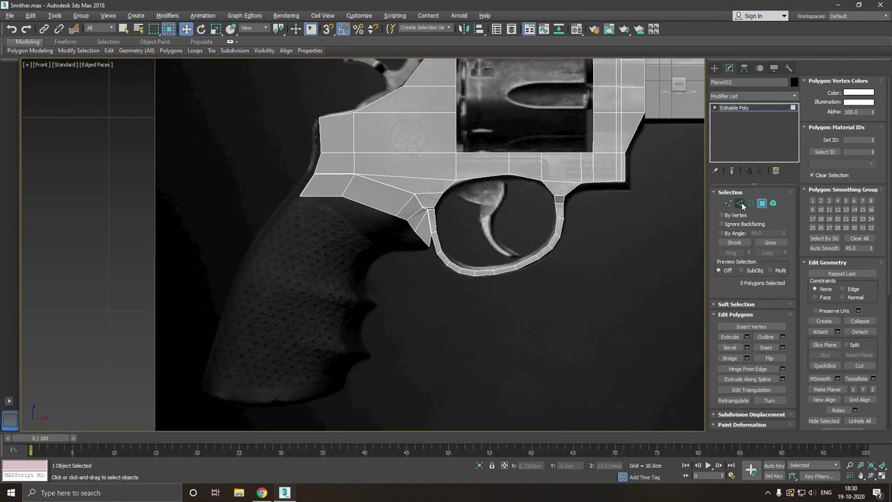
- Extrude two lower rear edges down and slide the new faces left toward the grip
{"action": "left_click", "coordinate": [739, 203]}
{"action": "scroll", "coordinate": [345, 210], "scroll_direction": "up", "scroll_amount": 2}
{"action": "left_click", "coordinate": [324, 194]}
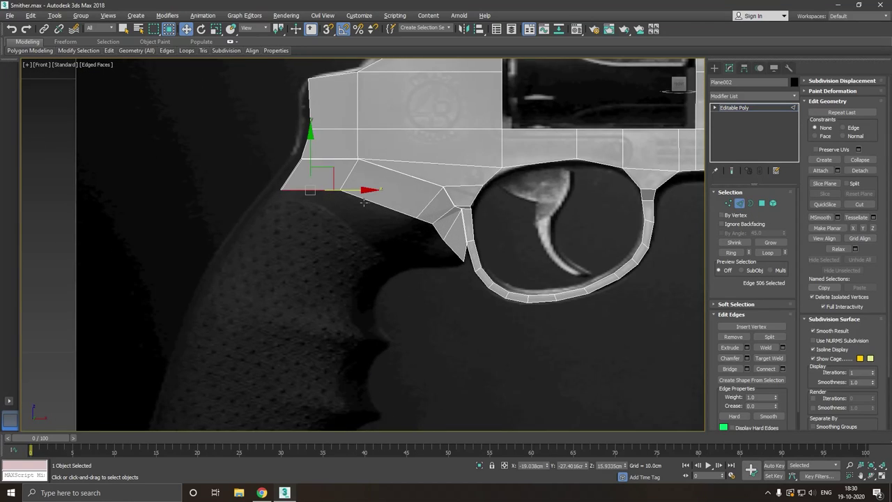
{"action": "left_click", "coordinate": [366, 201], "text": "ctrl"}
{"action": "left_click_drag", "start_coordinate": [349, 166], "coordinate": [351, 239], "text": "shift"}
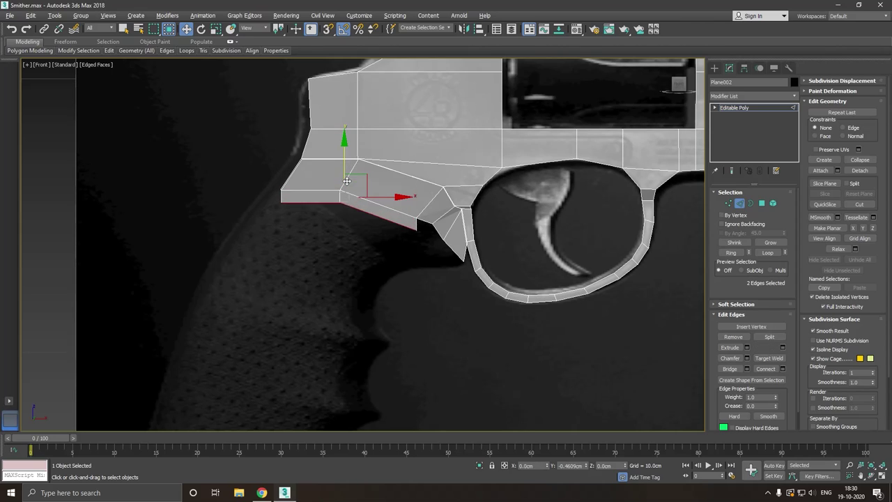
{"action": "left_click_drag", "start_coordinate": [403, 271], "coordinate": [344, 260]}
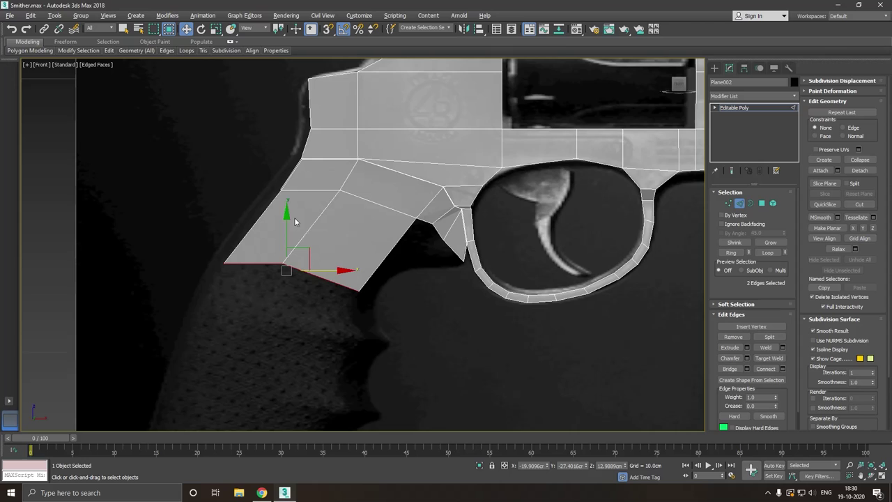
{"action": "scroll", "coordinate": [294, 222], "scroll_direction": "down", "scroll_amount": 2}
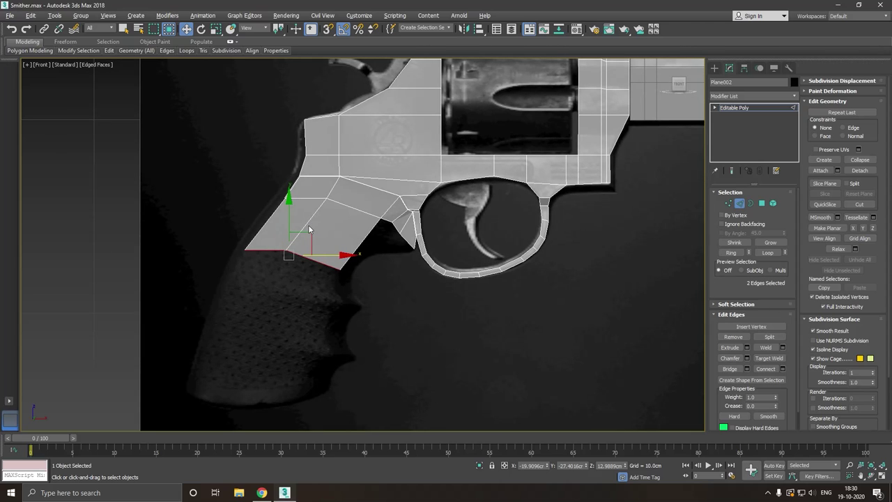
{"action": "middle_click_drag", "start_coordinate": [309, 230], "coordinate": [321, 230]}
{"action": "middle_click_drag", "start_coordinate": [402, 216], "coordinate": [132, 96], "text": "alt"}
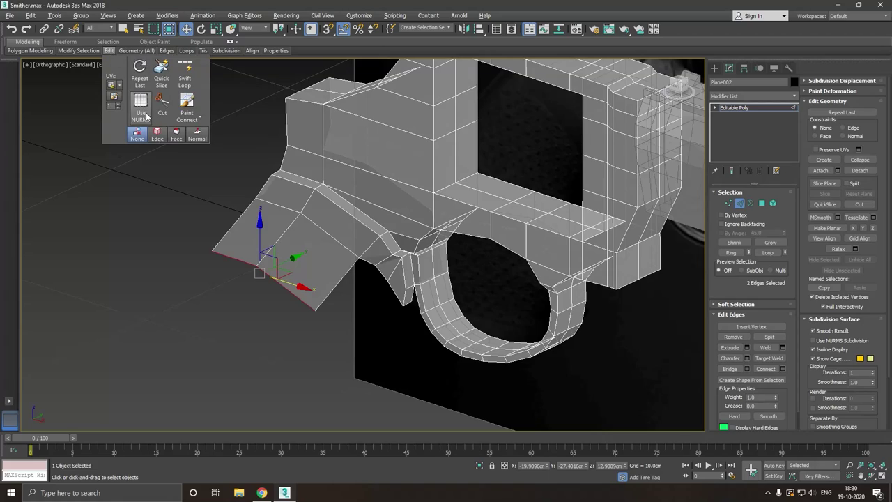
- Preview the mesh with NURMS smoothing, then undo the two-edge grip extrusion
{"action": "left_click", "coordinate": [141, 105]}
{"action": "mouse_move", "coordinate": [317, 175]}
{"action": "middle_mouse_down", "text": "alt"}
{"action": "mouse_move", "coordinate": [305, 170]}
{"action": "mouse_move", "coordinate": [353, 191]}
{"action": "mouse_move", "coordinate": [333, 166]}
{"action": "middle_mouse_up", "text": "alt"}
{"action": "scroll", "coordinate": [186, 118], "scroll_direction": "up", "scroll_amount": 3}
{"action": "left_click", "coordinate": [141, 106]}
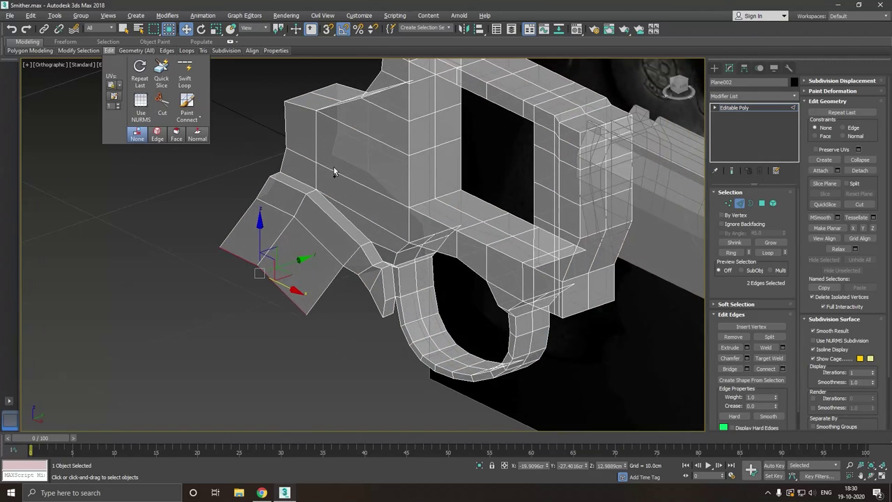
{"action": "key", "text": "f"}
{"action": "scroll", "coordinate": [370, 188], "scroll_direction": "up", "scroll_amount": 3}
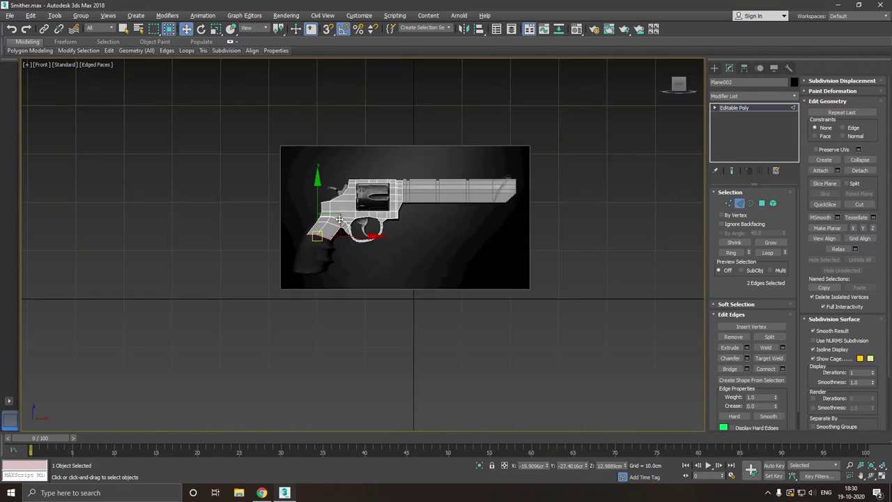
{"action": "scroll", "coordinate": [320, 237], "scroll_direction": "up", "scroll_amount": 3}
{"action": "scroll", "coordinate": [320, 238], "scroll_direction": "up", "scroll_amount": 3}
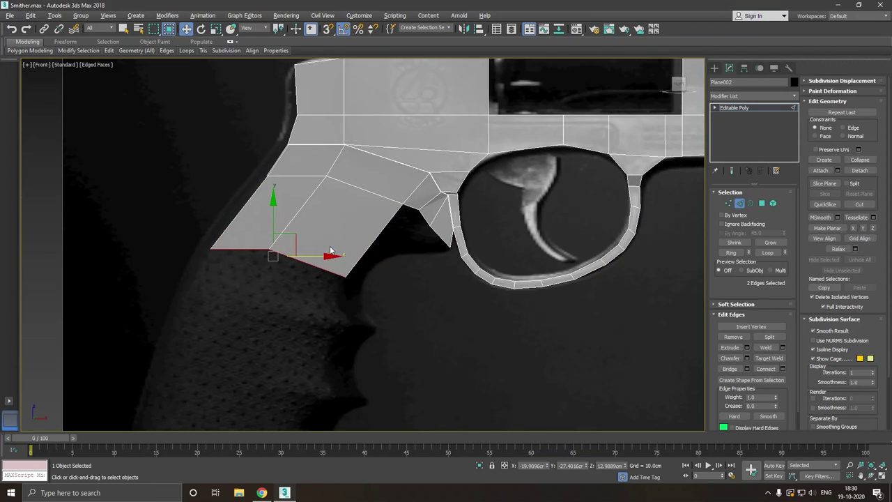
{"action": "left_click", "coordinate": [12, 31]}
{"action": "left_click", "coordinate": [12, 31]}
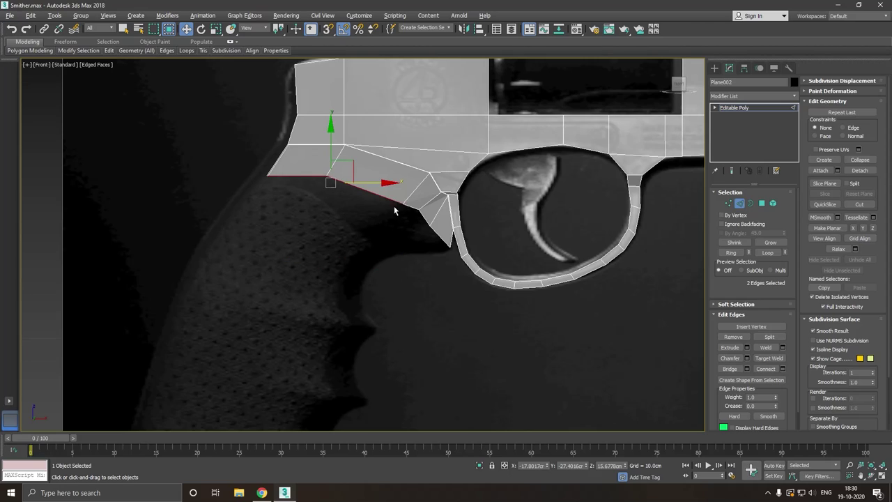
- Extrude all five bottom rear edges down and shift the new faces left over the grip
{"action": "left_click", "coordinate": [412, 209], "text": "ctrl"}
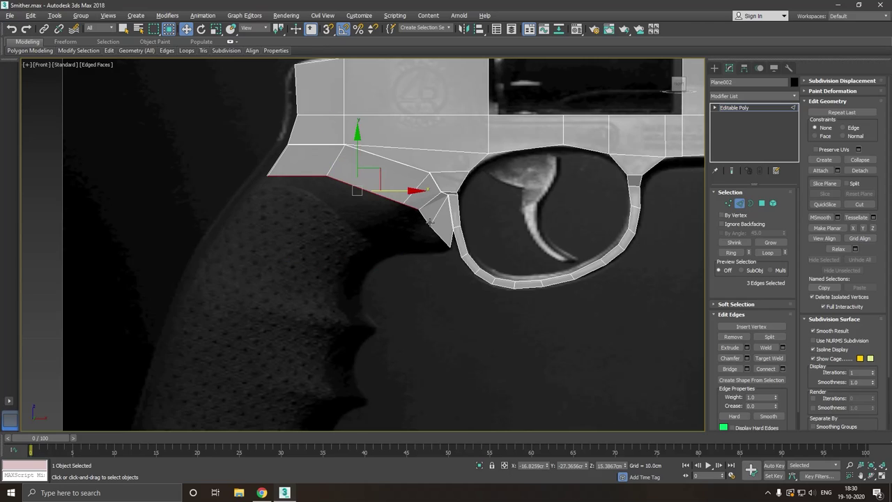
{"action": "left_click", "coordinate": [430, 222], "text": "ctrl"}
{"action": "left_click", "coordinate": [444, 239], "text": "ctrl"}
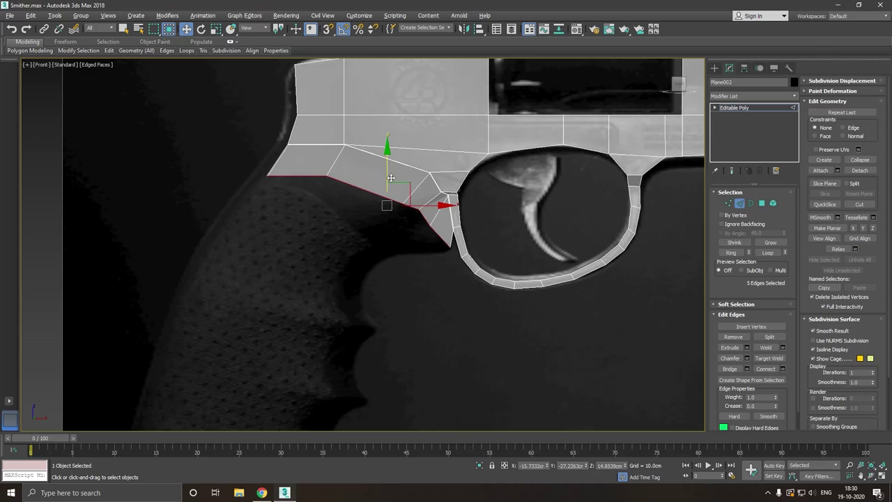
{"action": "left_click_drag", "start_coordinate": [391, 177], "coordinate": [375, 245], "text": "shift"}
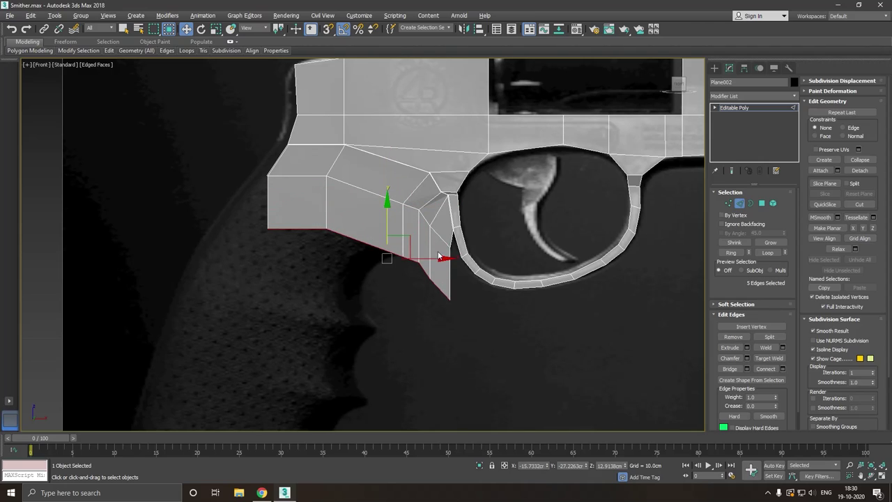
{"action": "left_click_drag", "start_coordinate": [439, 257], "coordinate": [387, 258]}
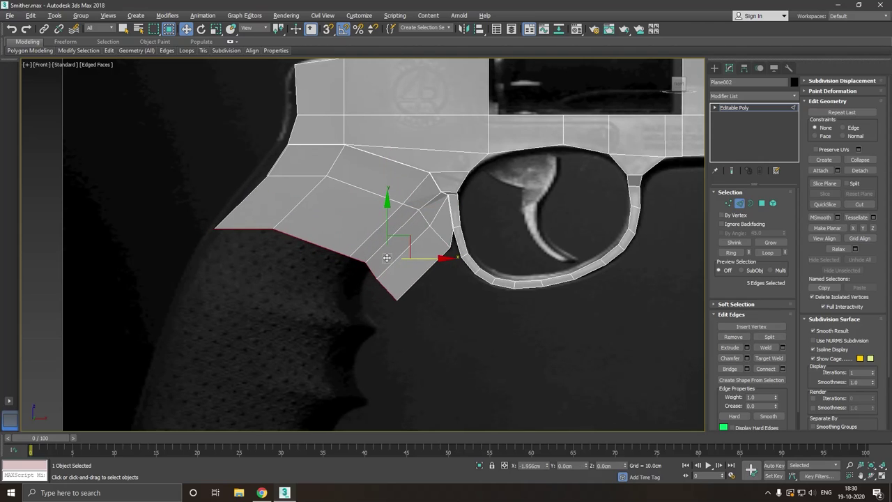
{"action": "left_click", "coordinate": [728, 202]}
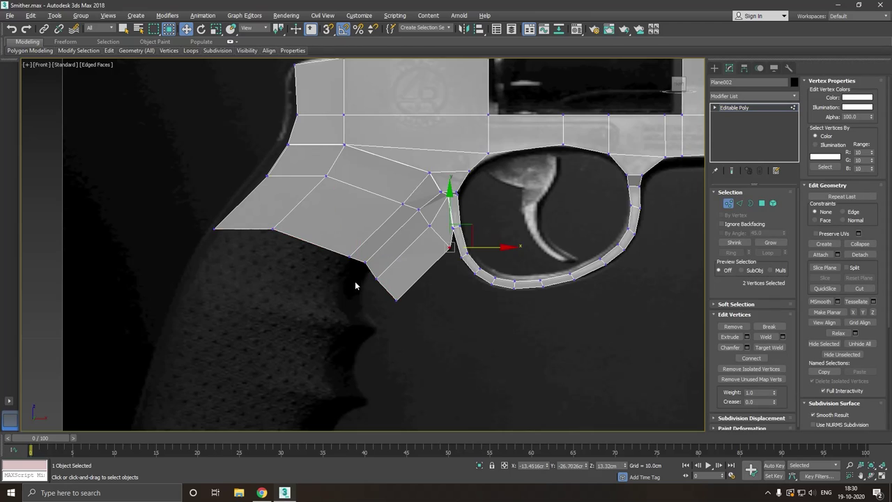
- Weld the bottom vertex onto the corner vertex near the trigger guard
{"action": "scroll", "coordinate": [359, 280], "scroll_direction": "up", "scroll_amount": 4}
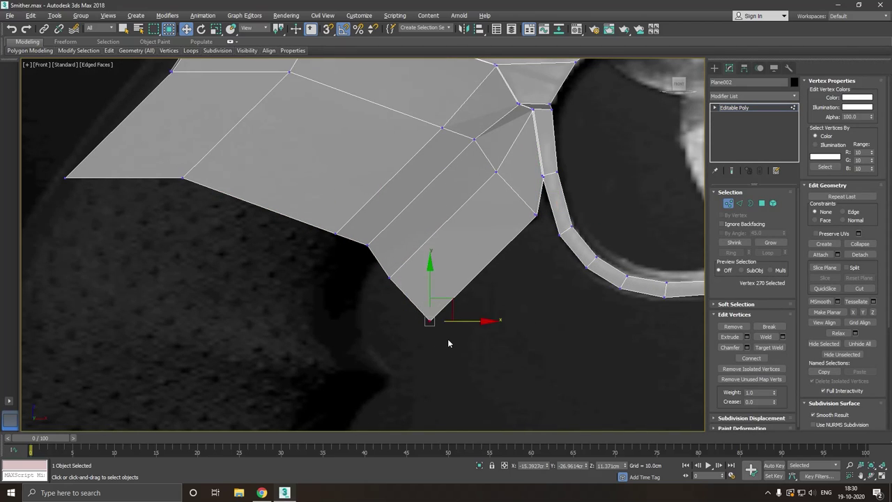
{"action": "key", "text": "Delete"}
{"action": "middle_click_drag", "start_coordinate": [439, 278], "coordinate": [447, 288]}
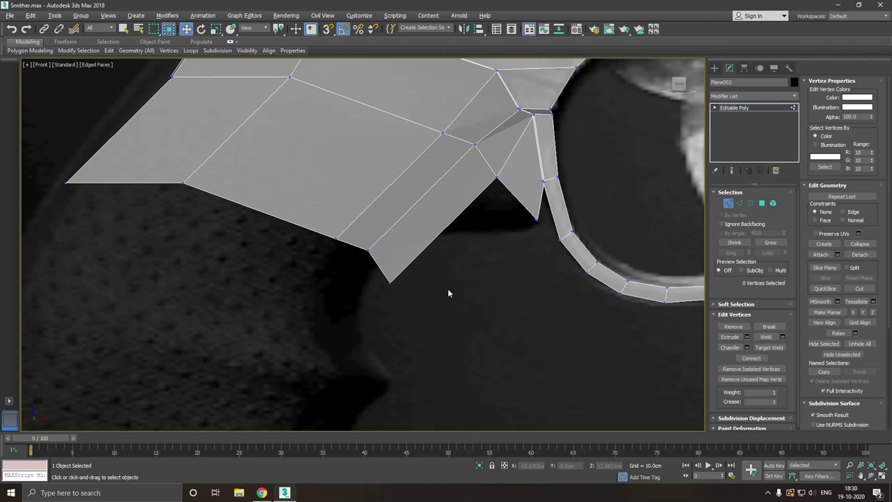
{"action": "left_click", "coordinate": [12, 29]}
{"action": "right_click", "coordinate": [408, 195]}
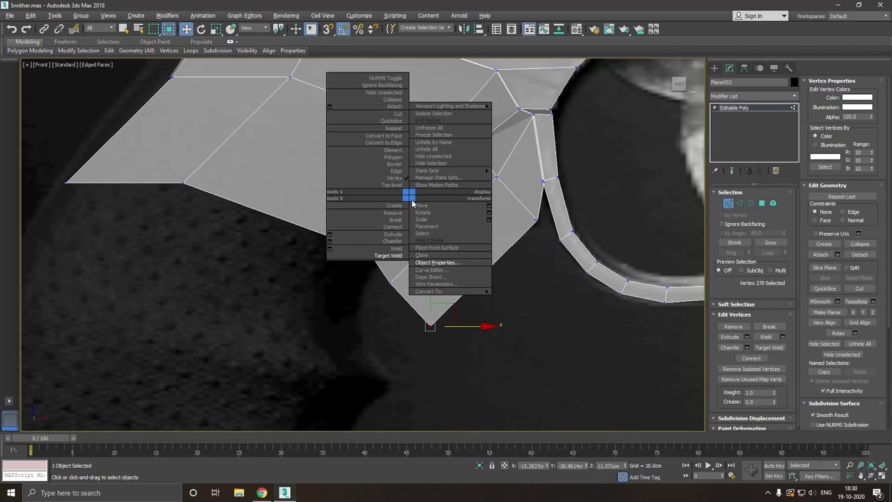
{"action": "left_click", "coordinate": [376, 256]}
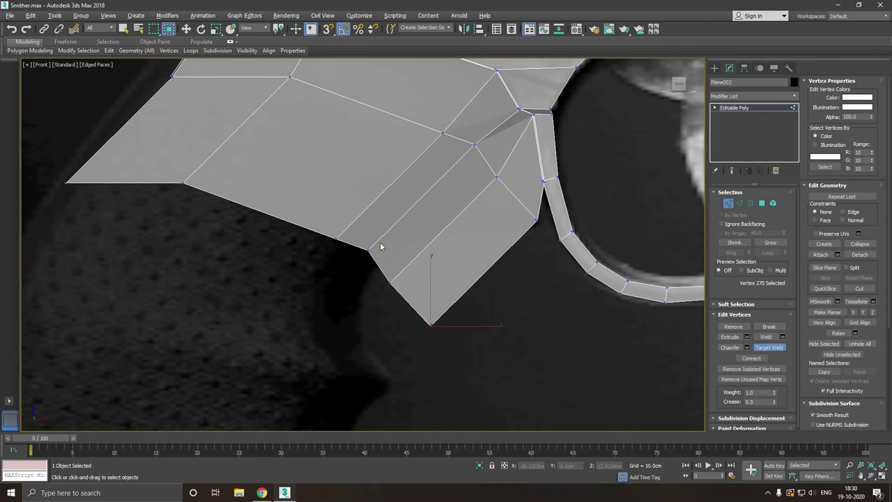
{"action": "left_click", "coordinate": [542, 224]}
- Move the lowest grip vertex up and right toward the trigger guard
{"action": "key", "text": "w"}
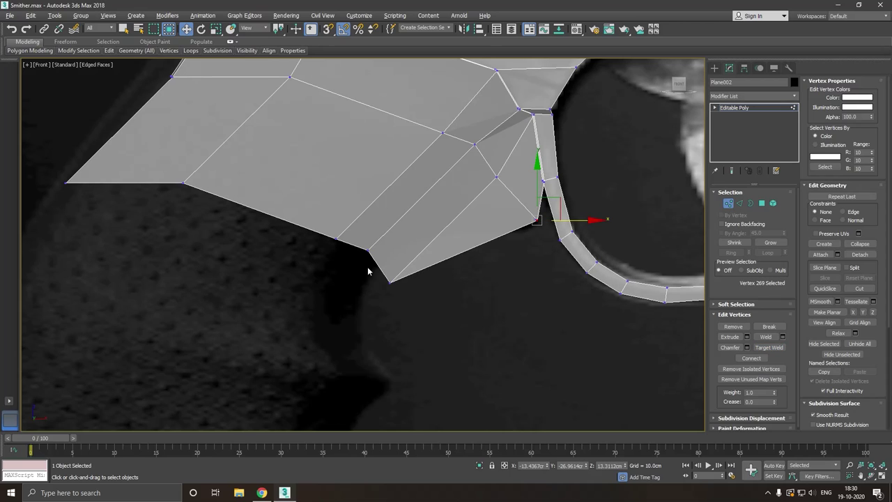
{"action": "left_click", "coordinate": [389, 281]}
{"action": "left_click_drag", "start_coordinate": [395, 257], "coordinate": [411, 221]}
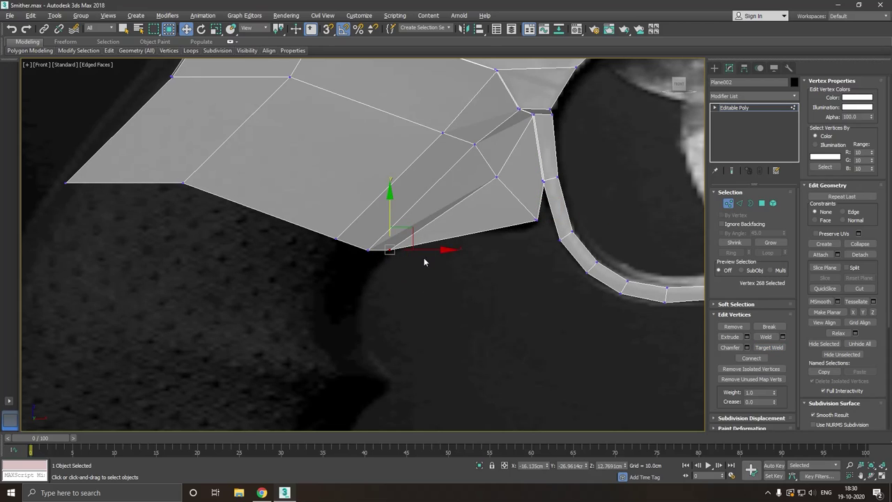
{"action": "left_click_drag", "start_coordinate": [432, 250], "coordinate": [497, 250]}
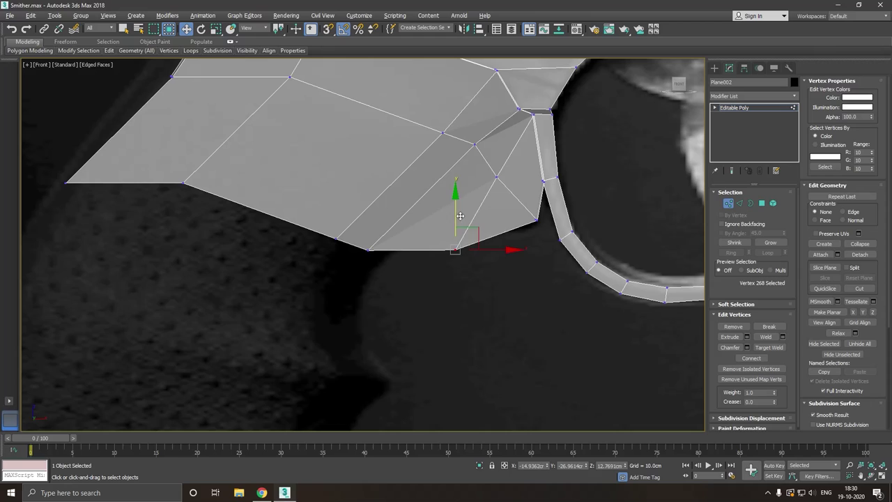
{"action": "left_click_drag", "start_coordinate": [460, 216], "coordinate": [461, 174]}
{"action": "middle_click_drag", "start_coordinate": [433, 290], "coordinate": [499, 341]}
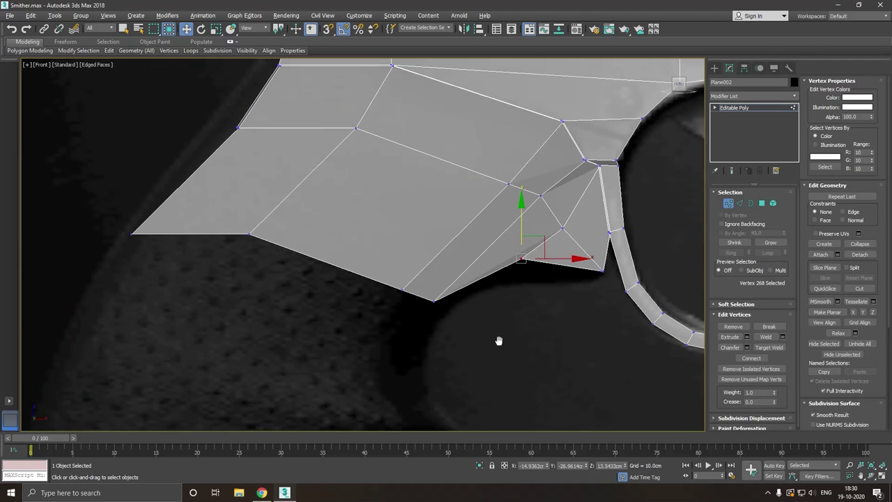
{"action": "scroll", "coordinate": [446, 332], "scroll_direction": "down", "scroll_amount": 2}
- Shift another bottom grip vertex right and up, and pull a lower frame vertex up-left
{"action": "left_click", "coordinate": [441, 317]}
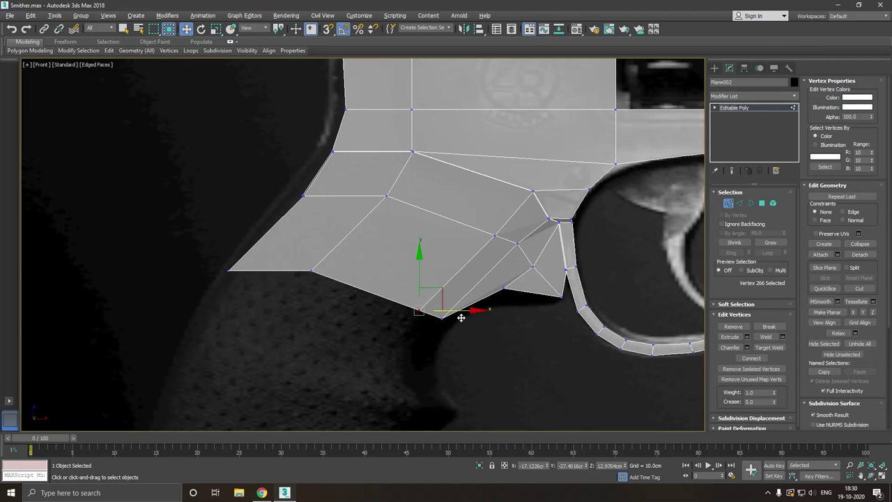
{"action": "left_click", "coordinate": [478, 338]}
{"action": "left_click", "coordinate": [439, 316]}
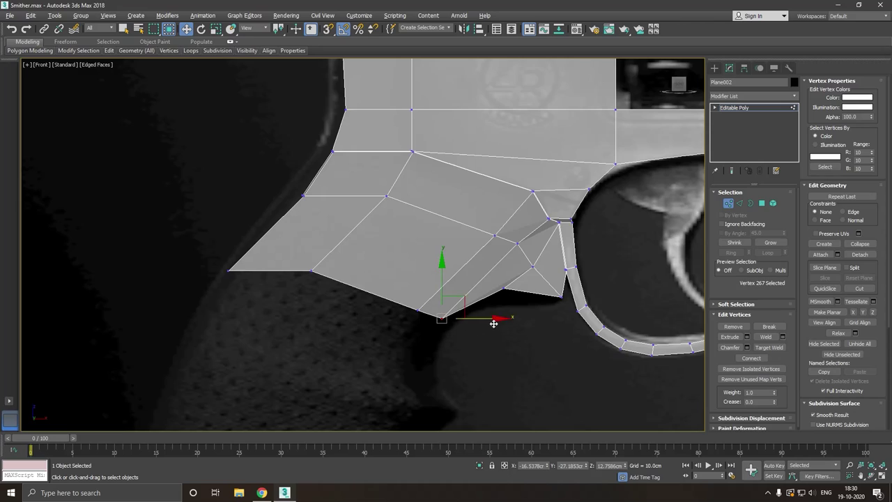
{"action": "left_click_drag", "start_coordinate": [496, 319], "coordinate": [537, 325]}
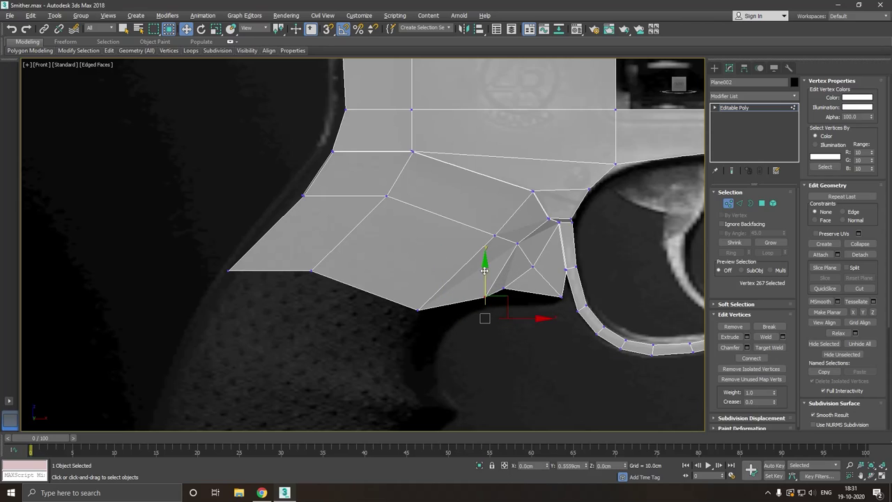
{"action": "left_click_drag", "start_coordinate": [492, 293], "coordinate": [492, 271]}
{"action": "left_click_drag", "start_coordinate": [533, 300], "coordinate": [516, 300]}
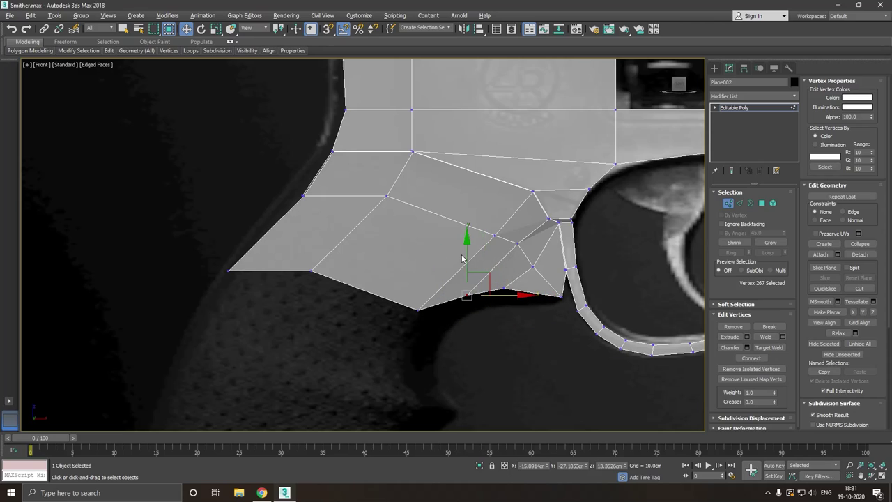
{"action": "mouse_move", "coordinate": [468, 267]}
{"action": "left_mouse_down"}
{"action": "mouse_move", "coordinate": [482, 232]}
{"action": "mouse_move", "coordinate": [482, 265]}
{"action": "left_mouse_up"}
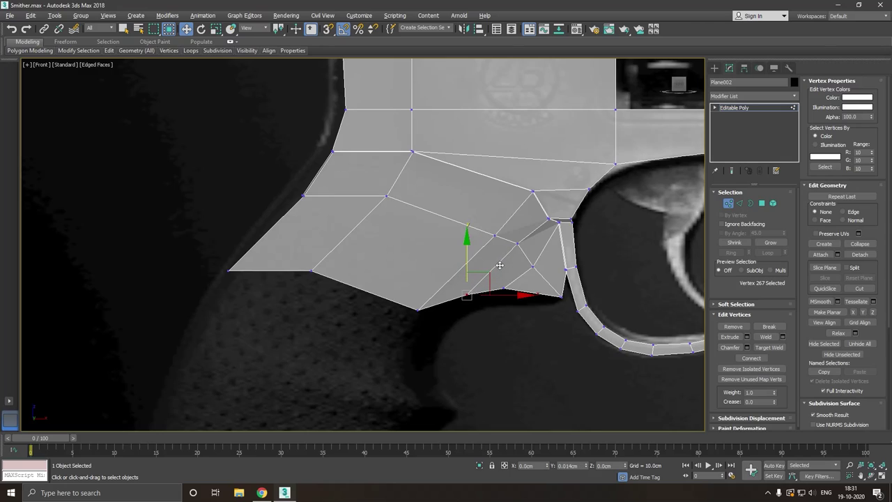
- Select the vertex at the frame–trigger guard joint and orbit to inspect the mesh
{"action": "left_click", "coordinate": [501, 282]}
{"action": "left_click", "coordinate": [505, 291]}
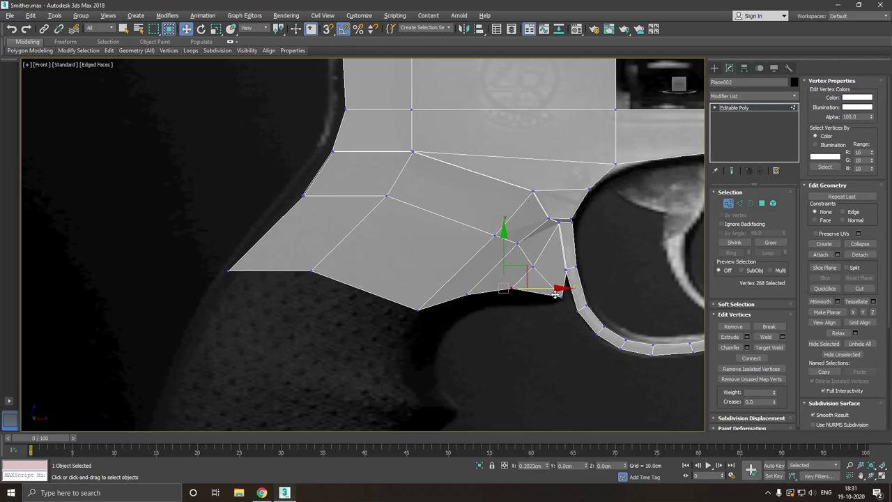
{"action": "scroll", "coordinate": [555, 212], "scroll_direction": "up", "scroll_amount": 2}
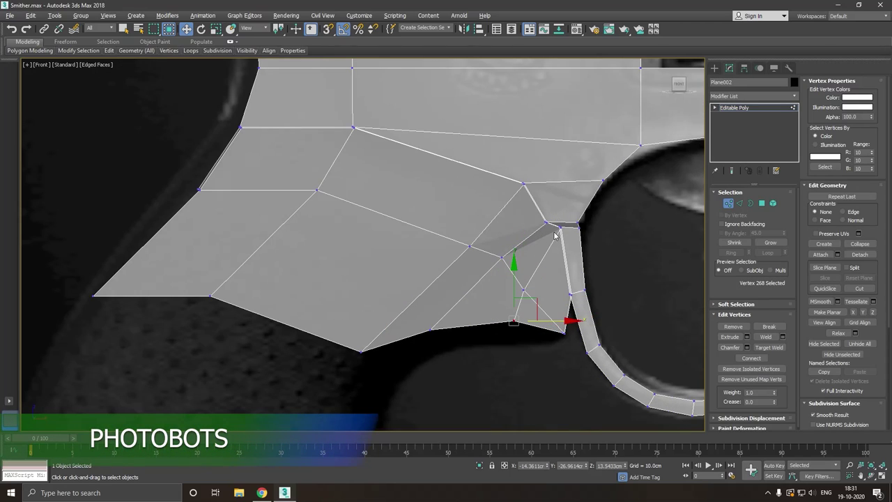
{"action": "left_click", "coordinate": [548, 224]}
{"action": "mouse_move", "coordinate": [574, 279]}
{"action": "middle_mouse_down", "text": "alt"}
{"action": "mouse_move", "coordinate": [598, 274]}
{"action": "mouse_move", "coordinate": [570, 287]}
{"action": "middle_mouse_up", "text": "alt"}
- In the front view, slide the corner and trigger-guard vertices left, tightening the frame against the guard
{"action": "key", "text": "f"}
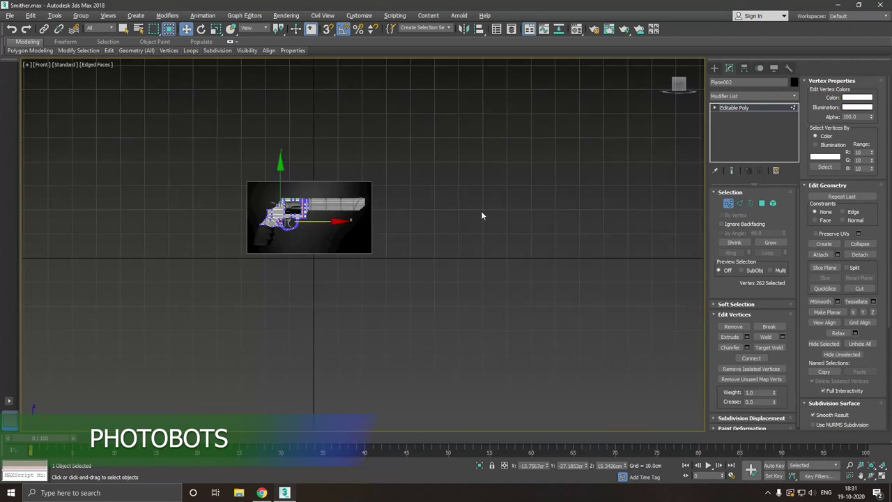
{"action": "scroll", "coordinate": [88, 202], "scroll_direction": "up", "scroll_amount": 3}
{"action": "scroll", "coordinate": [277, 261], "scroll_direction": "up", "scroll_amount": 2}
{"action": "scroll", "coordinate": [425, 256], "scroll_direction": "up", "scroll_amount": 3}
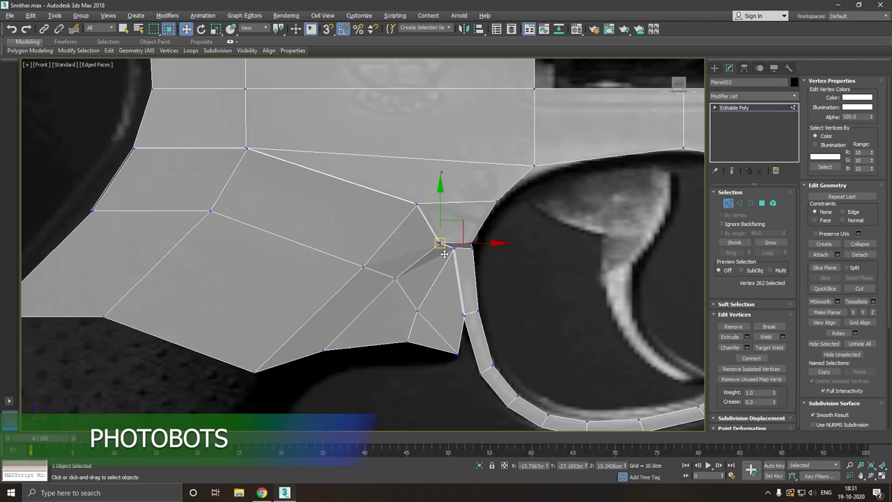
{"action": "scroll", "coordinate": [442, 249], "scroll_direction": "up", "scroll_amount": 2}
{"action": "scroll", "coordinate": [445, 252], "scroll_direction": "up", "scroll_amount": 1}
{"action": "left_click_drag", "start_coordinate": [486, 242], "coordinate": [474, 242]}
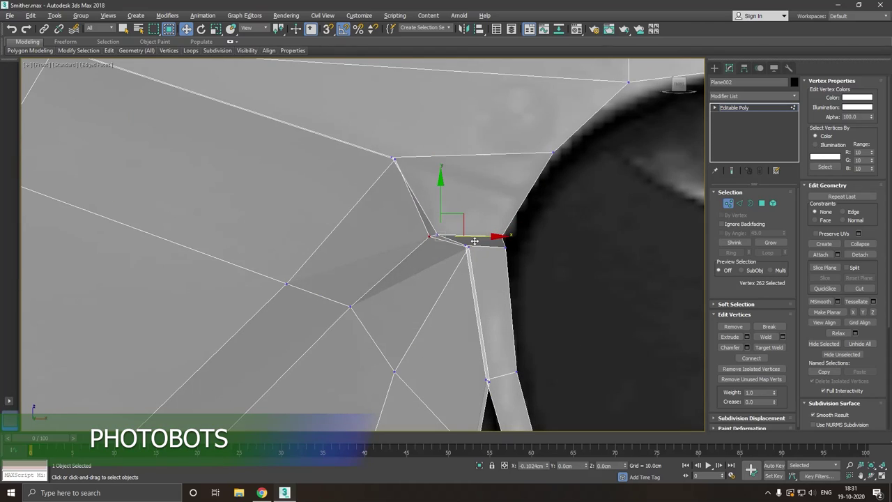
{"action": "left_click", "coordinate": [396, 161]}
{"action": "left_click_drag", "start_coordinate": [453, 164], "coordinate": [420, 166]}
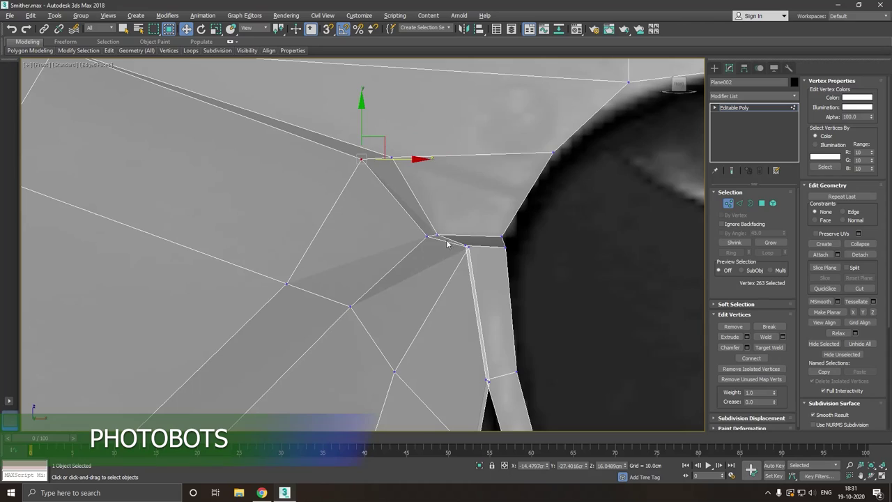
{"action": "left_click", "coordinate": [470, 251]}
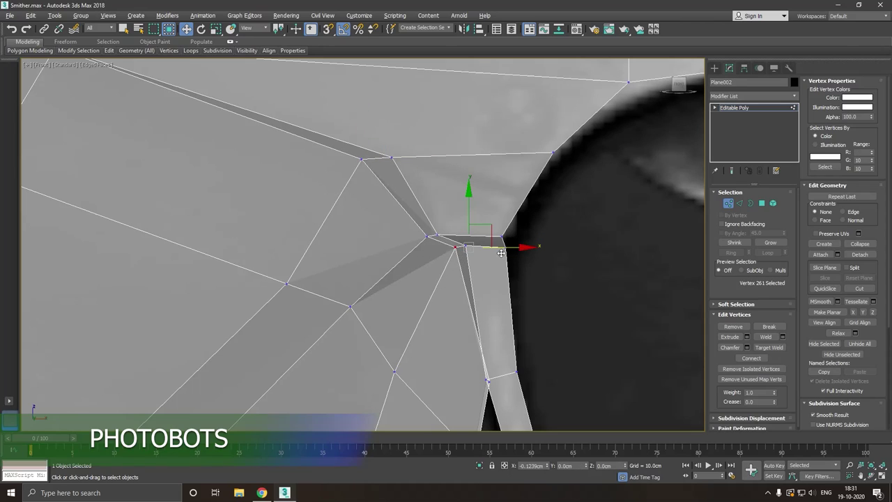
{"action": "left_click_drag", "start_coordinate": [512, 248], "coordinate": [493, 270]}
{"action": "left_click", "coordinate": [488, 377]}
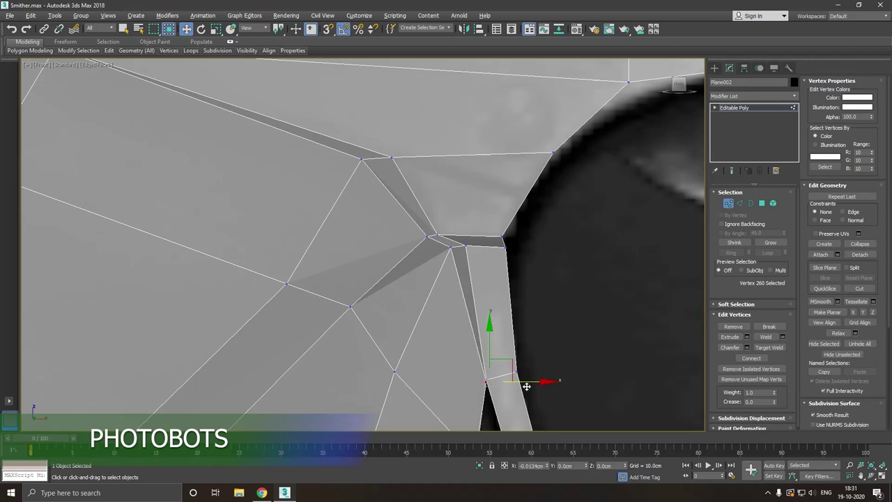
{"action": "left_click_drag", "start_coordinate": [528, 383], "coordinate": [501, 383]}
- Push the frame/trigger-guard meeting vertex left and lower the joint vertex to even out the joint
{"action": "scroll", "coordinate": [471, 139], "scroll_direction": "down", "scroll_amount": 3}
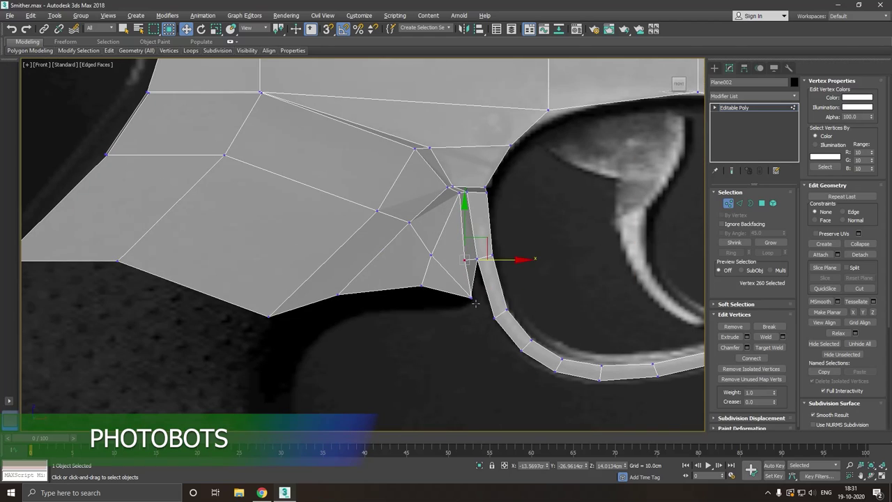
{"action": "left_click", "coordinate": [473, 301]}
{"action": "left_click_drag", "start_coordinate": [524, 306], "coordinate": [502, 302]}
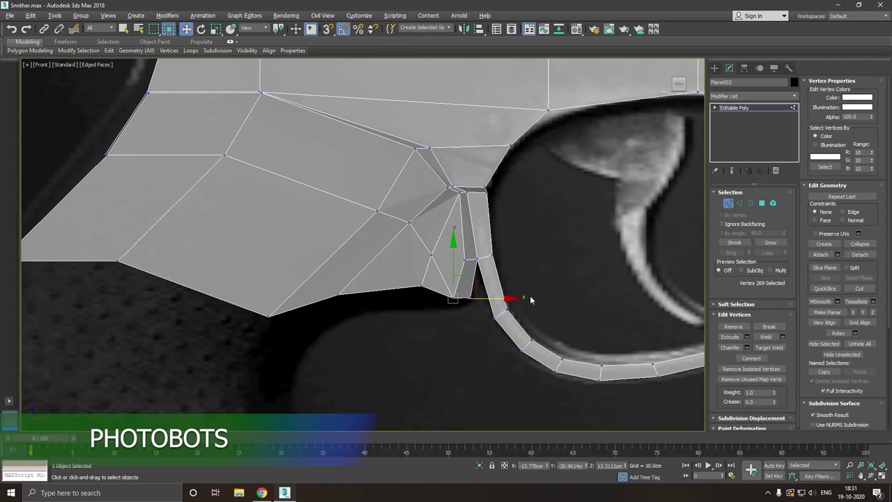
{"action": "scroll", "coordinate": [530, 299], "scroll_direction": "down", "scroll_amount": 3}
{"action": "scroll", "coordinate": [515, 265], "scroll_direction": "up", "scroll_amount": 3}
{"action": "left_click", "coordinate": [512, 253]}
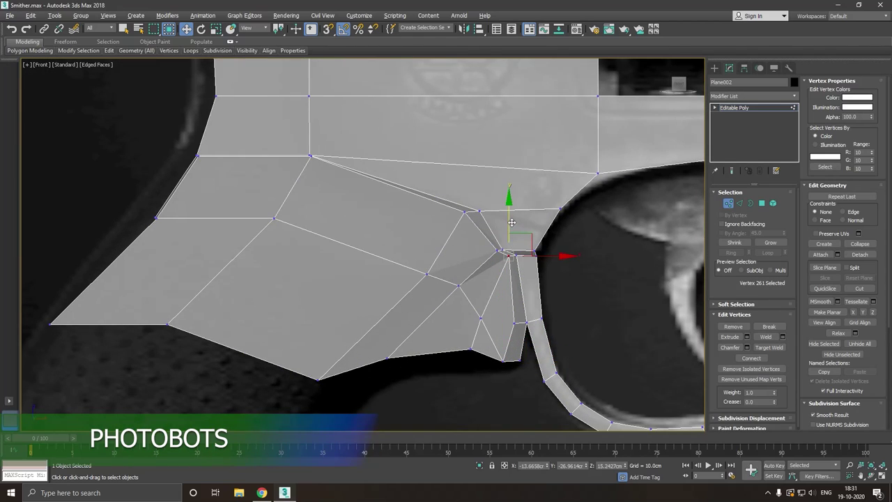
{"action": "left_click_drag", "start_coordinate": [512, 254], "coordinate": [511, 275]}
{"action": "scroll", "coordinate": [352, 185], "scroll_direction": "up", "scroll_amount": 1}
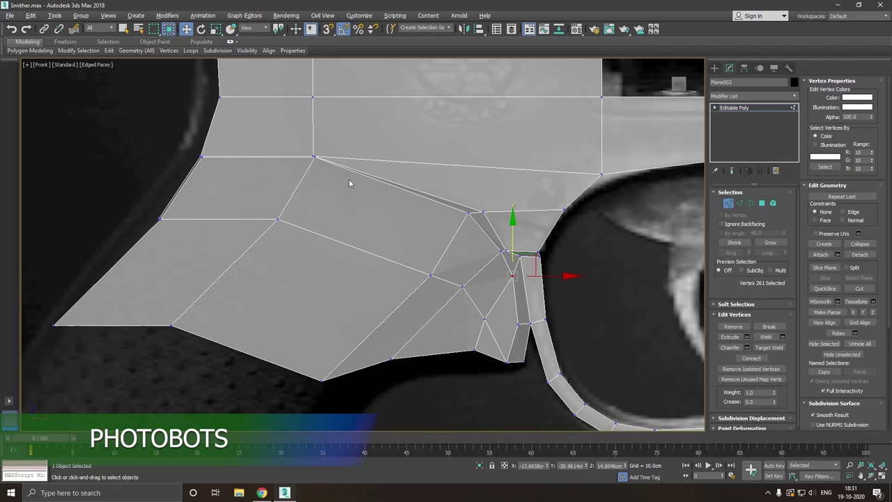
{"action": "scroll", "coordinate": [310, 158], "scroll_direction": "up", "scroll_amount": 4}
- Lower both vertices of the frame's long diagonal edge to straighten it
{"action": "left_click", "coordinate": [319, 159]}
{"action": "left_click_drag", "start_coordinate": [319, 159], "coordinate": [320, 189]}
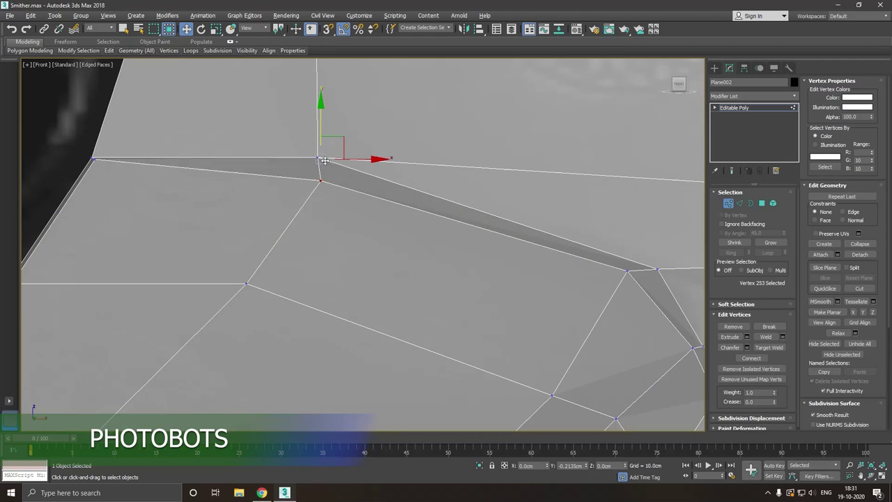
{"action": "left_click", "coordinate": [96, 160]}
{"action": "left_click_drag", "start_coordinate": [95, 160], "coordinate": [96, 193]}
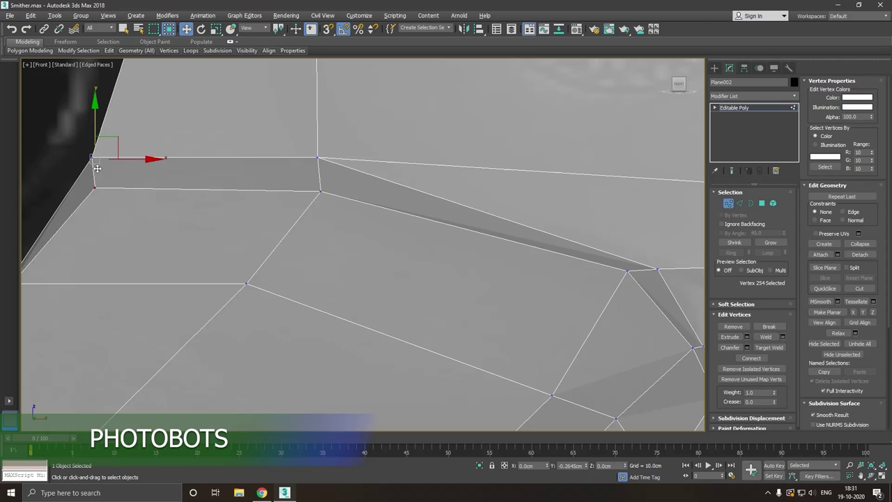
- Slide a vertex along the frame's bottom edge toward the trigger guard
{"action": "scroll", "coordinate": [262, 122], "scroll_direction": "down", "scroll_amount": 3}
{"action": "middle_click_drag", "start_coordinate": [227, 213], "coordinate": [272, 211]}
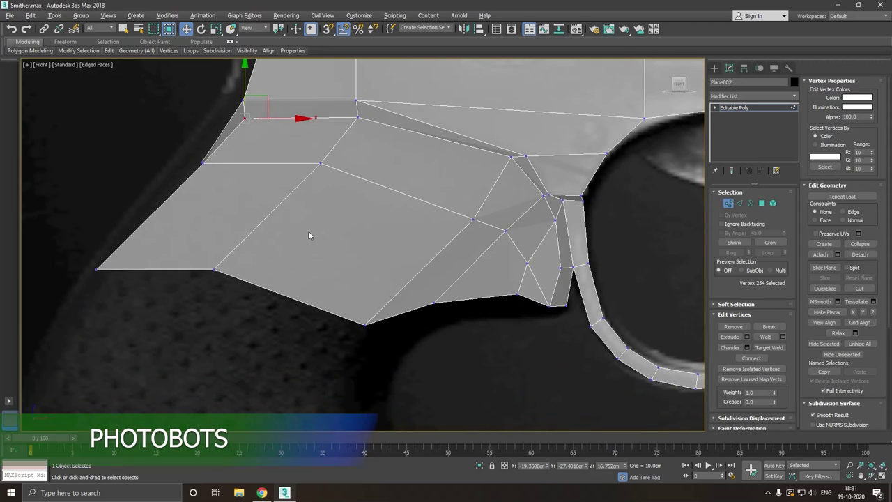
{"action": "scroll", "coordinate": [308, 234], "scroll_direction": "up", "scroll_amount": 2}
{"action": "scroll", "coordinate": [313, 242], "scroll_direction": "down", "scroll_amount": 2}
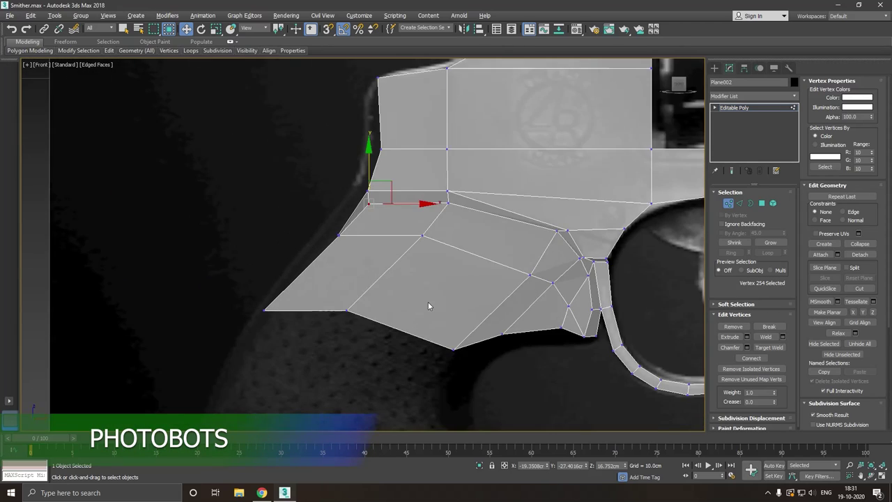
{"action": "middle_click_drag", "start_coordinate": [428, 302], "coordinate": [346, 225]}
{"action": "scroll", "coordinate": [411, 259], "scroll_direction": "up", "scroll_amount": 2}
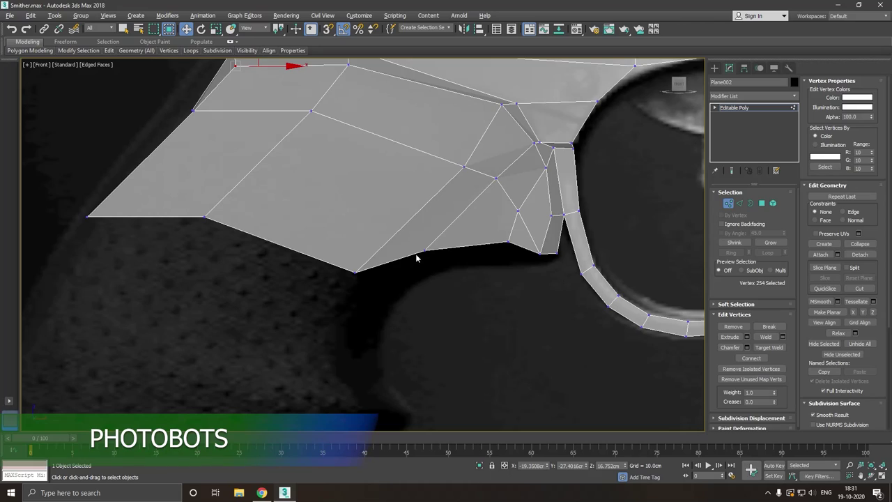
{"action": "left_click", "coordinate": [422, 251]}
{"action": "mouse_move", "coordinate": [485, 253]}
{"action": "left_mouse_down"}
{"action": "mouse_move", "coordinate": [521, 242]}
{"action": "mouse_move", "coordinate": [467, 217]}
{"action": "mouse_move", "coordinate": [473, 206]}
{"action": "left_mouse_up"}
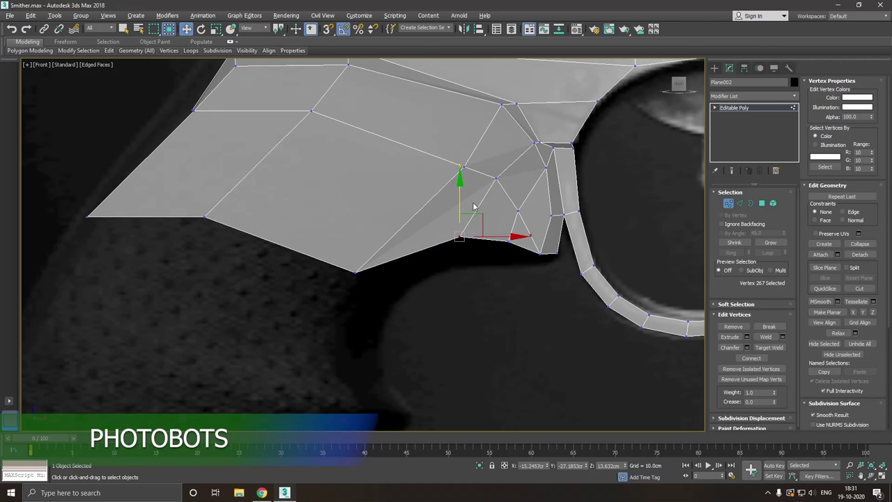
- Lower the neighbouring bottom-edge vertices onto the reference outline
{"action": "scroll", "coordinate": [562, 246], "scroll_direction": "up", "scroll_amount": 2}
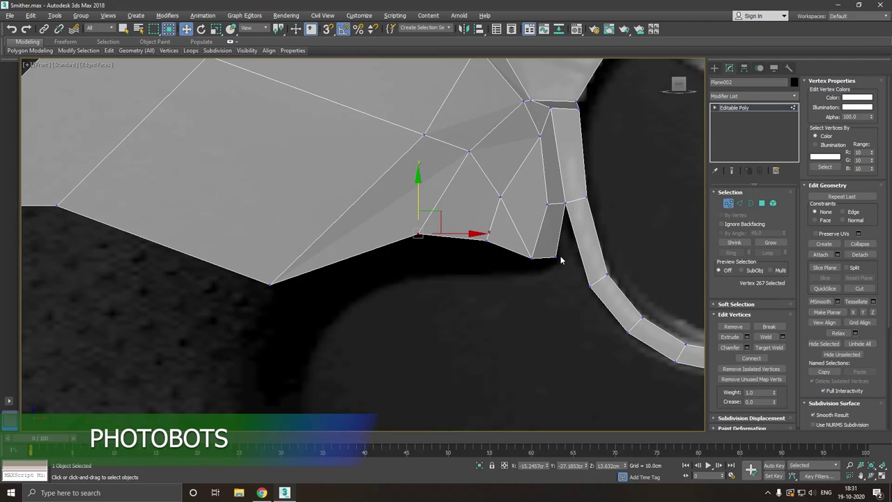
{"action": "left_click", "coordinate": [488, 233]}
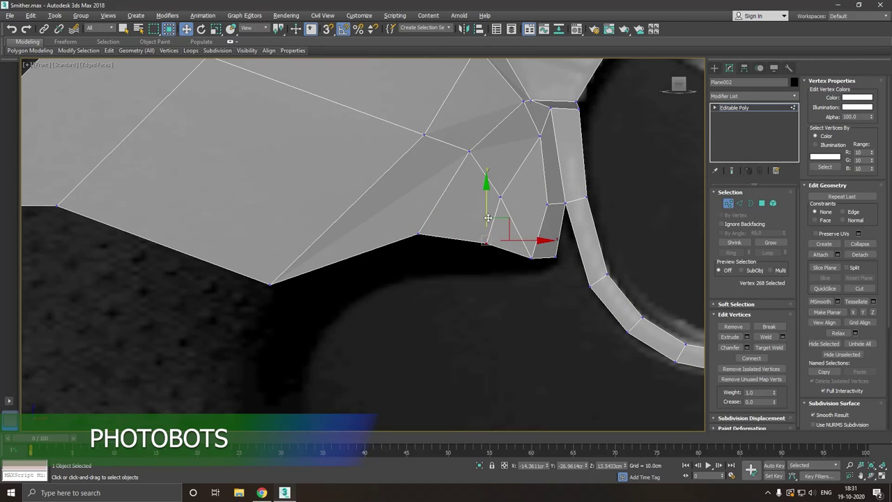
{"action": "left_click_drag", "start_coordinate": [488, 236], "coordinate": [486, 257]}
{"action": "left_click", "coordinate": [417, 237]}
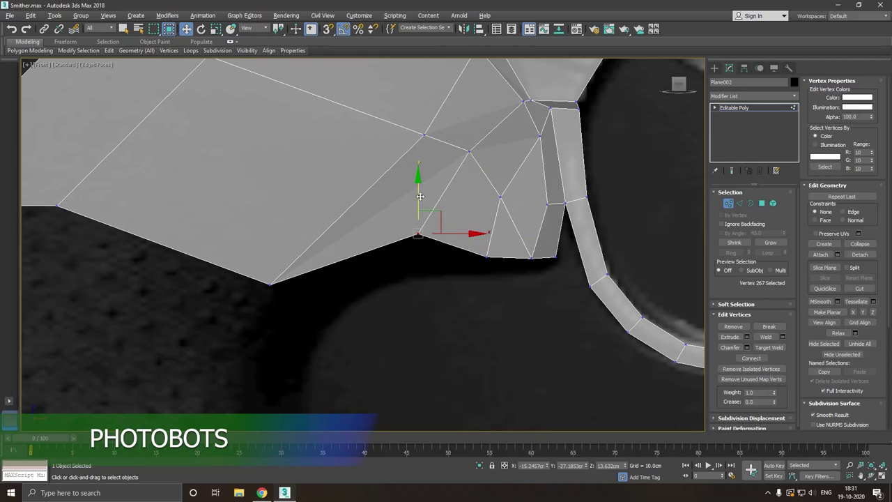
{"action": "left_click_drag", "start_coordinate": [420, 197], "coordinate": [420, 209]}
{"action": "scroll", "coordinate": [528, 215], "scroll_direction": "down", "scroll_amount": 2}
{"action": "scroll", "coordinate": [527, 216], "scroll_direction": "down", "scroll_amount": 1}
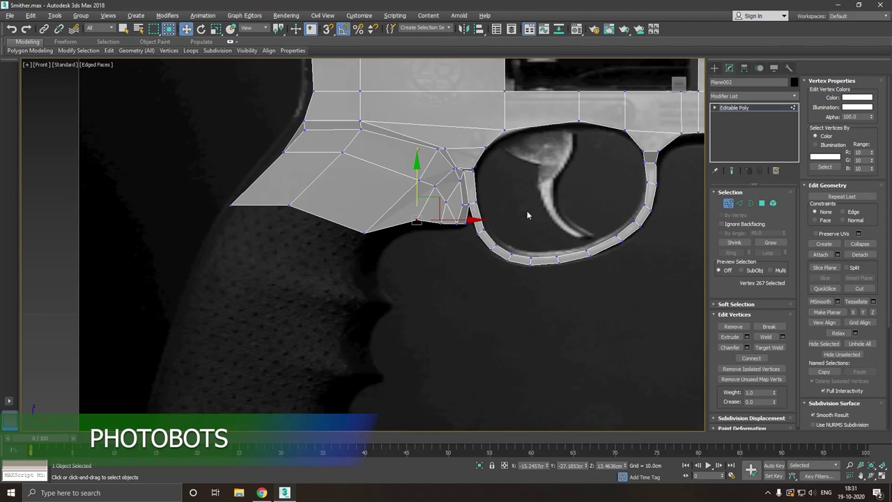
- Shift-drag the two leftmost bottom edges down, then slant the new grip faces left
{"action": "left_click", "coordinate": [739, 202]}
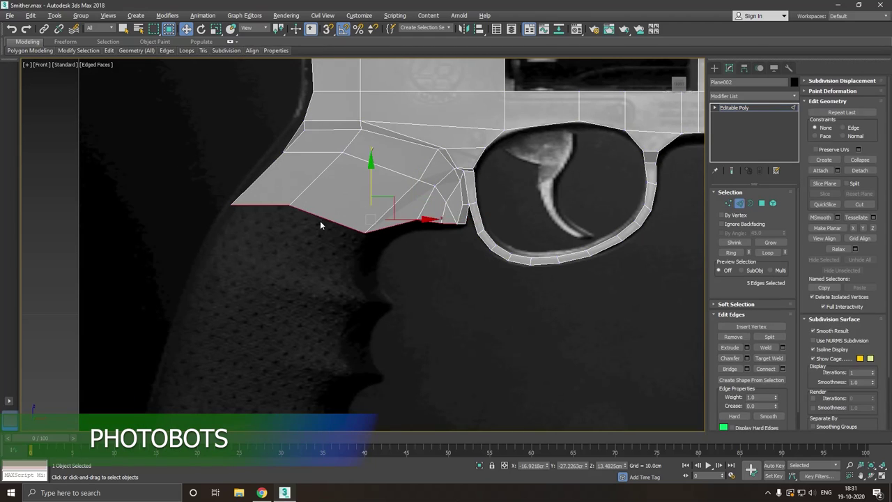
{"action": "left_click", "coordinate": [255, 208]}
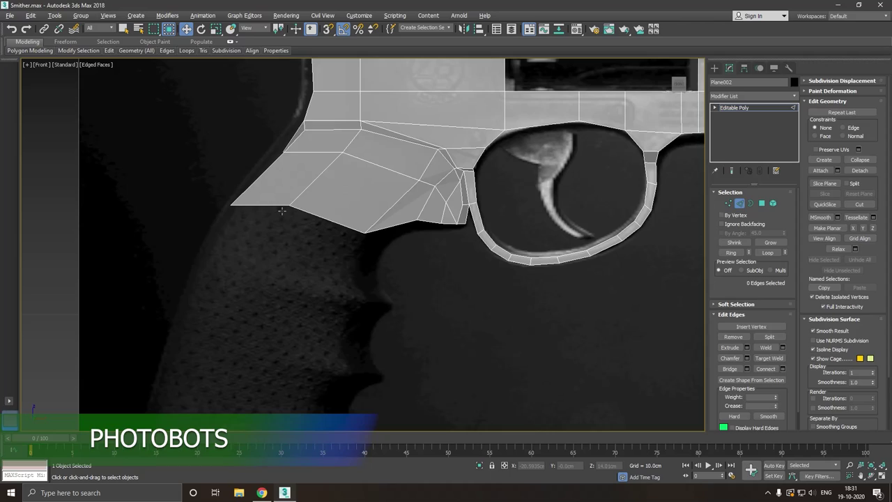
{"action": "left_click", "coordinate": [289, 208]}
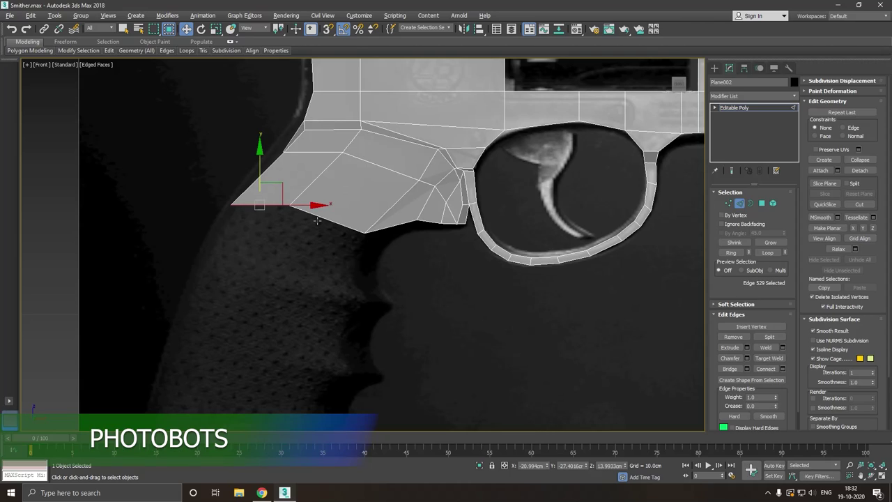
{"action": "left_click", "coordinate": [317, 220], "text": "ctrl"}
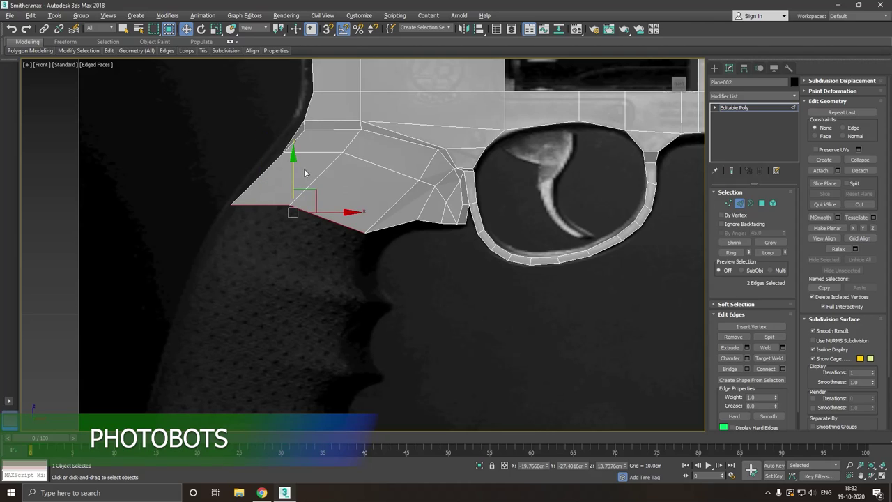
{"action": "left_click_drag", "start_coordinate": [291, 178], "coordinate": [270, 249], "text": "shift"}
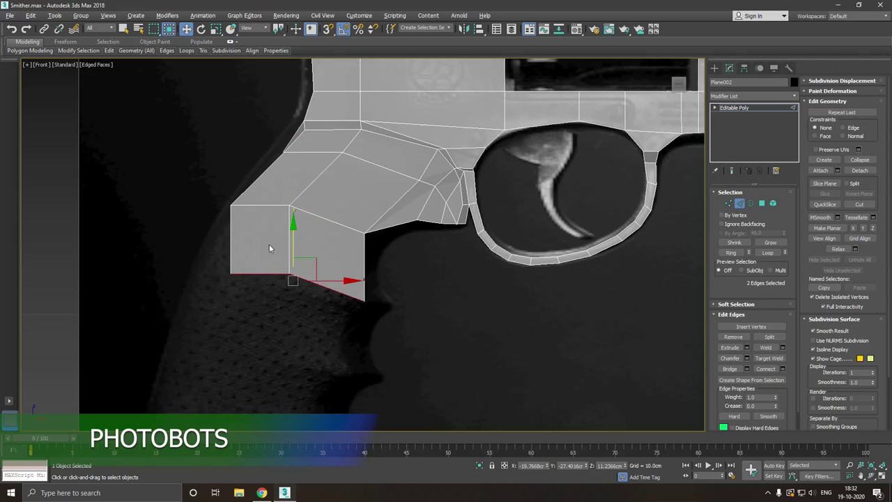
{"action": "left_click_drag", "start_coordinate": [343, 288], "coordinate": [360, 277]}
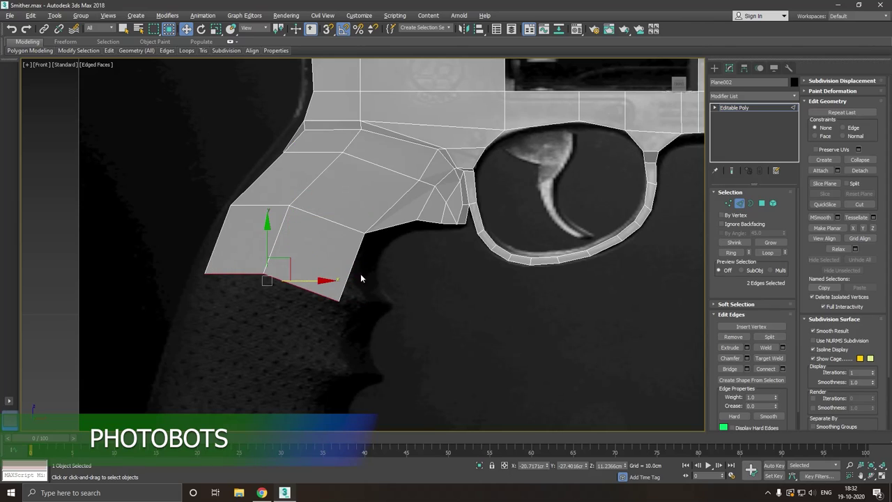